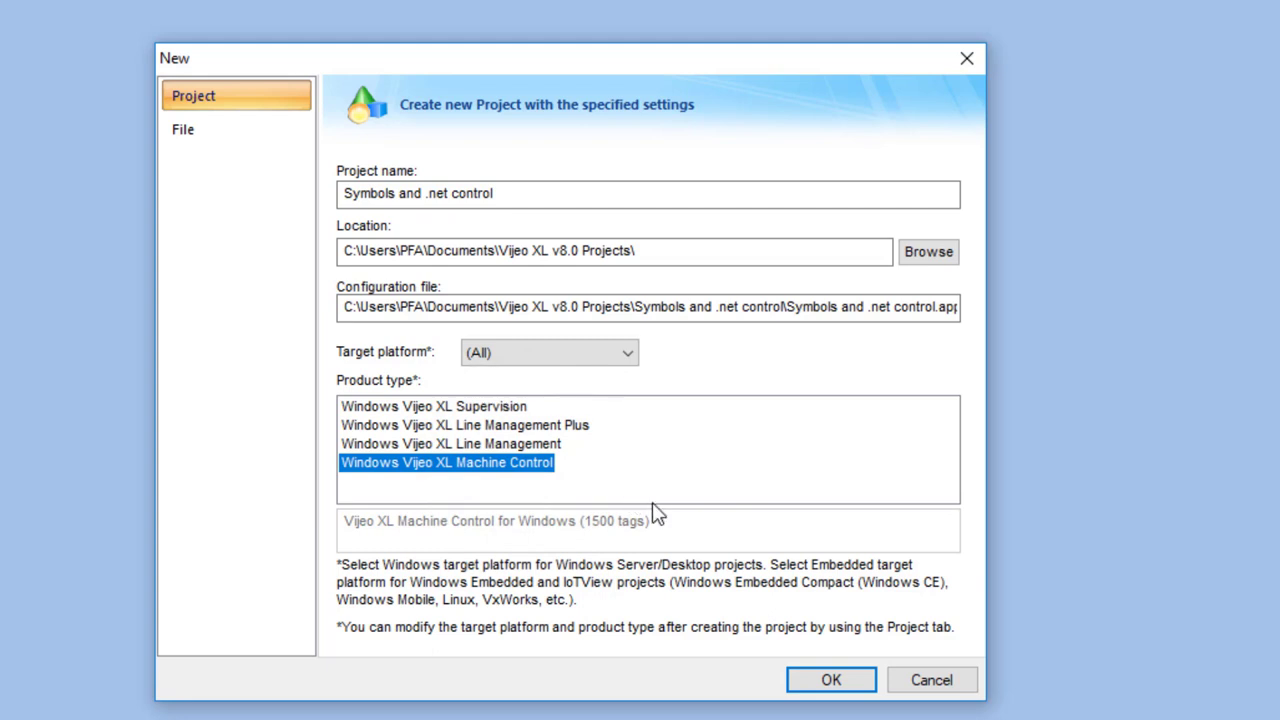
# Step: Create the Windows Vijeo XL Machine Control project from the Empty Application template at 1920 × 1080 and insert a blank screen with default attributes
pyautogui.click(840, 684)
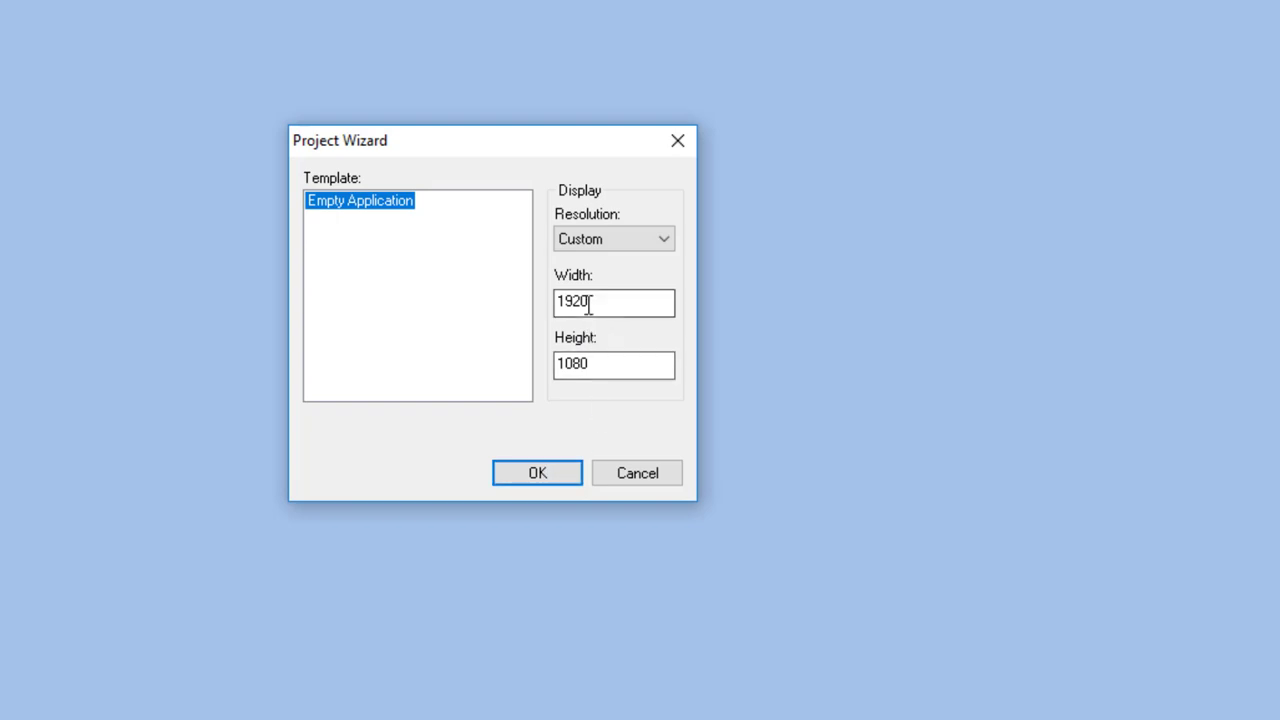
pyautogui.click(540, 474)
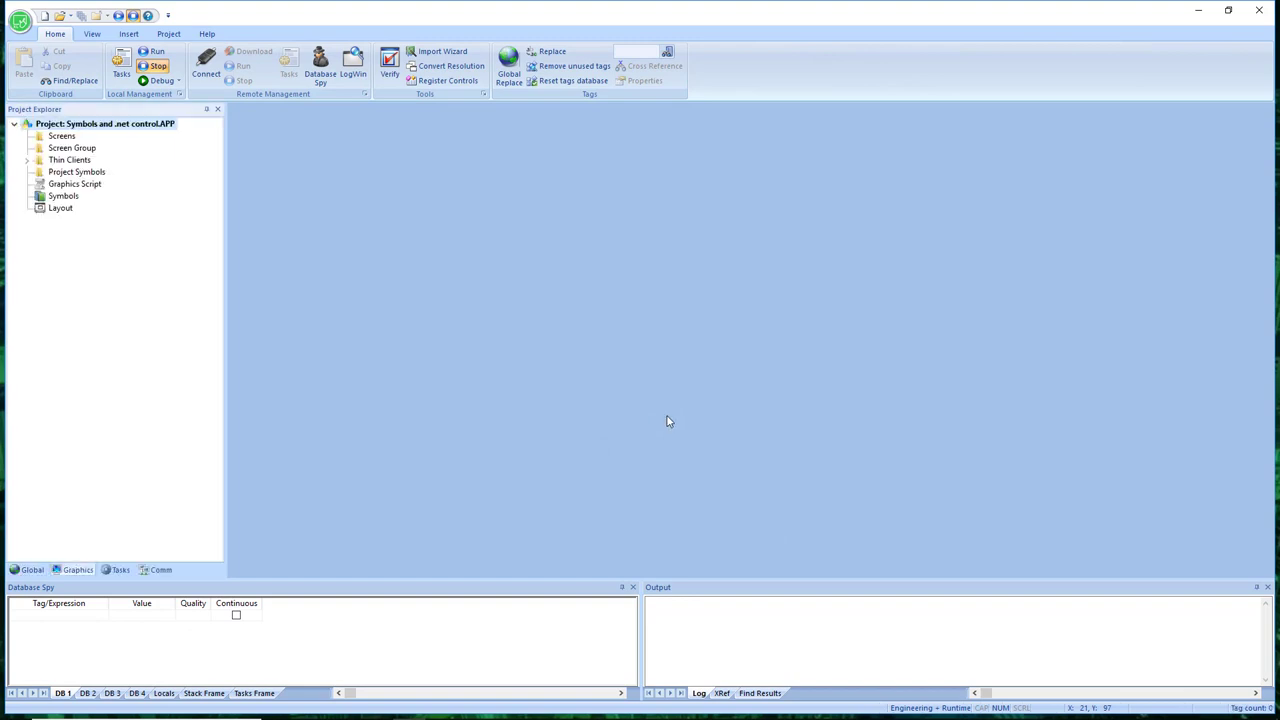
pyautogui.rightClick(58, 138)
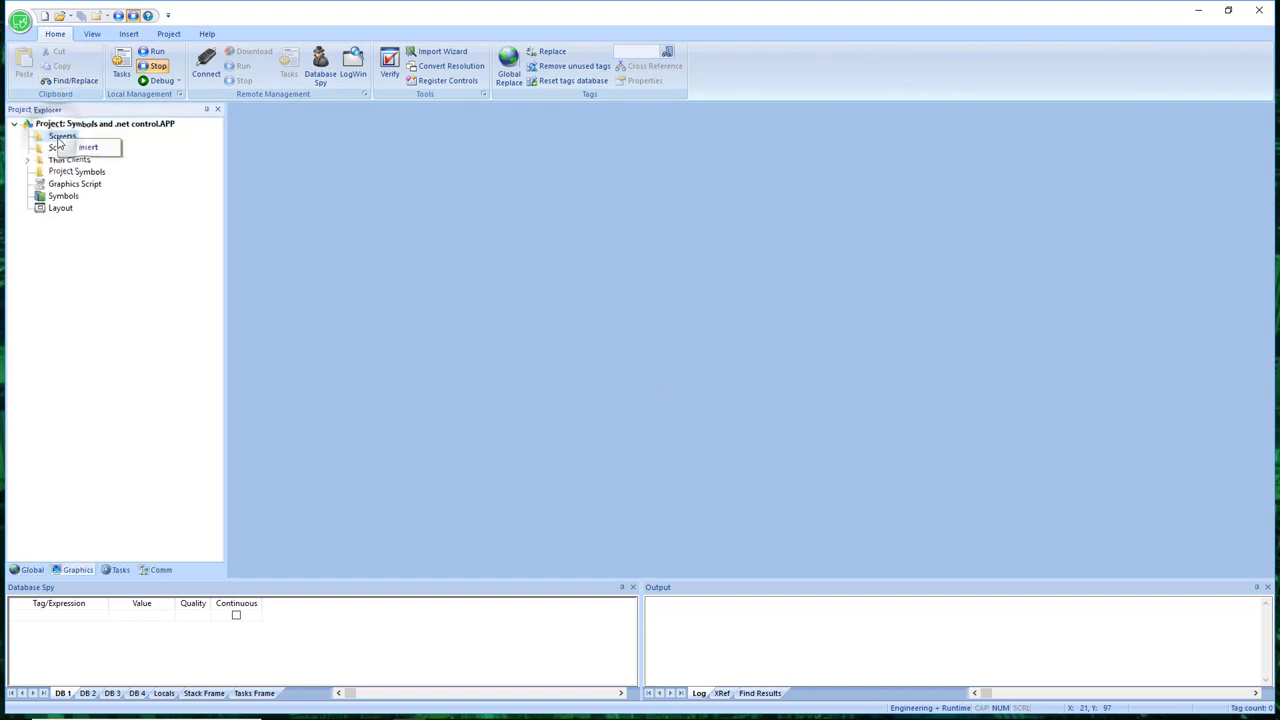
pyautogui.click(88, 147)
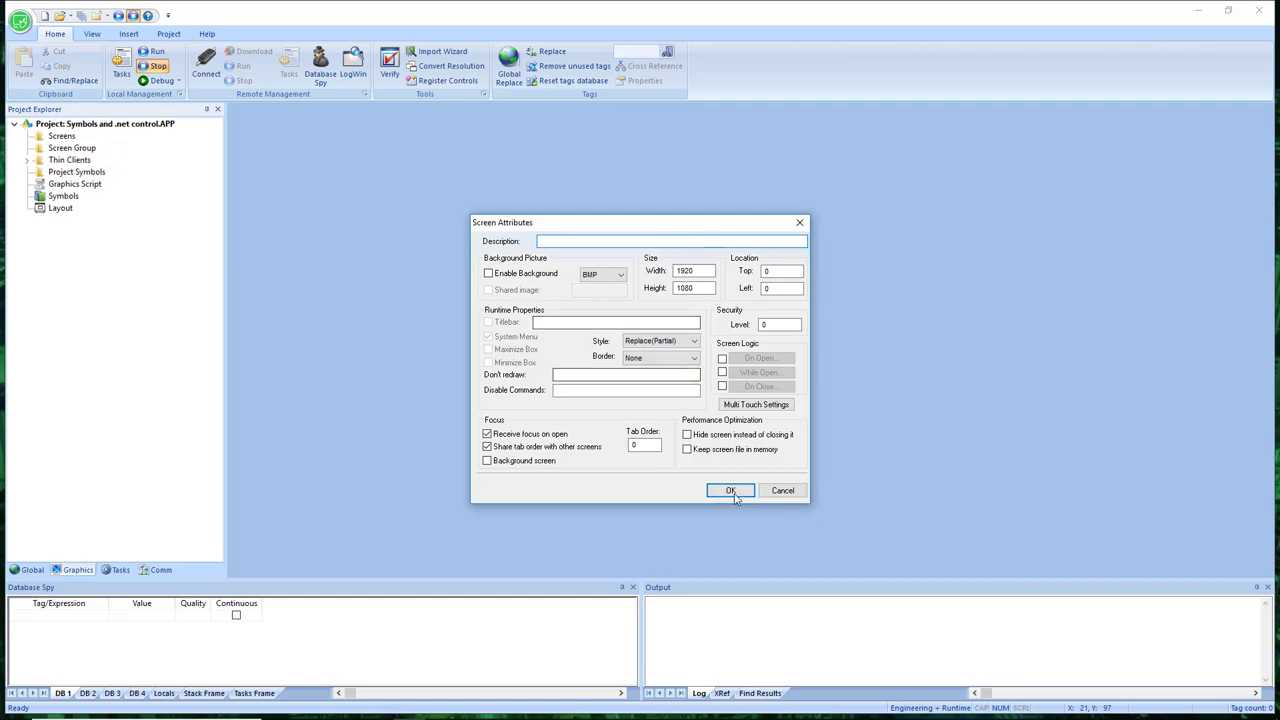
pyautogui.click(731, 491)
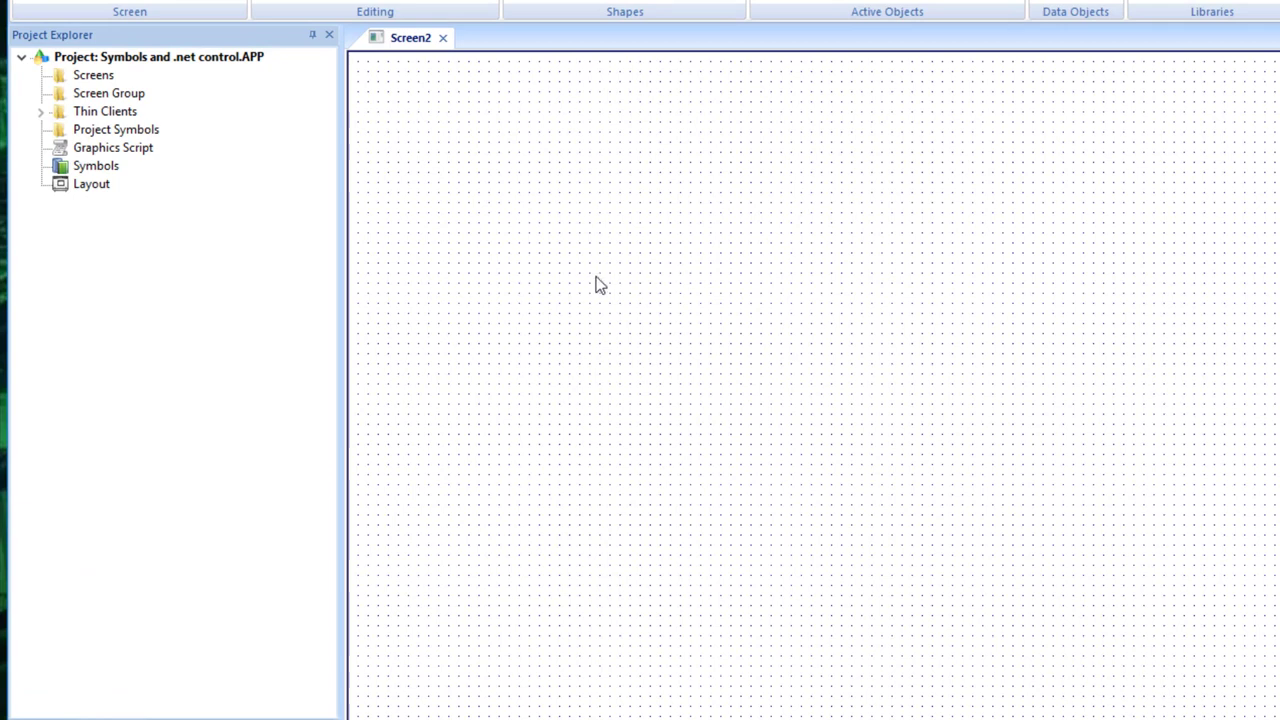
# Step: Place the button_exit symbol from the Buttons system symbols in the upper-left corner of the new screen
pyautogui.doubleClick(92, 166)
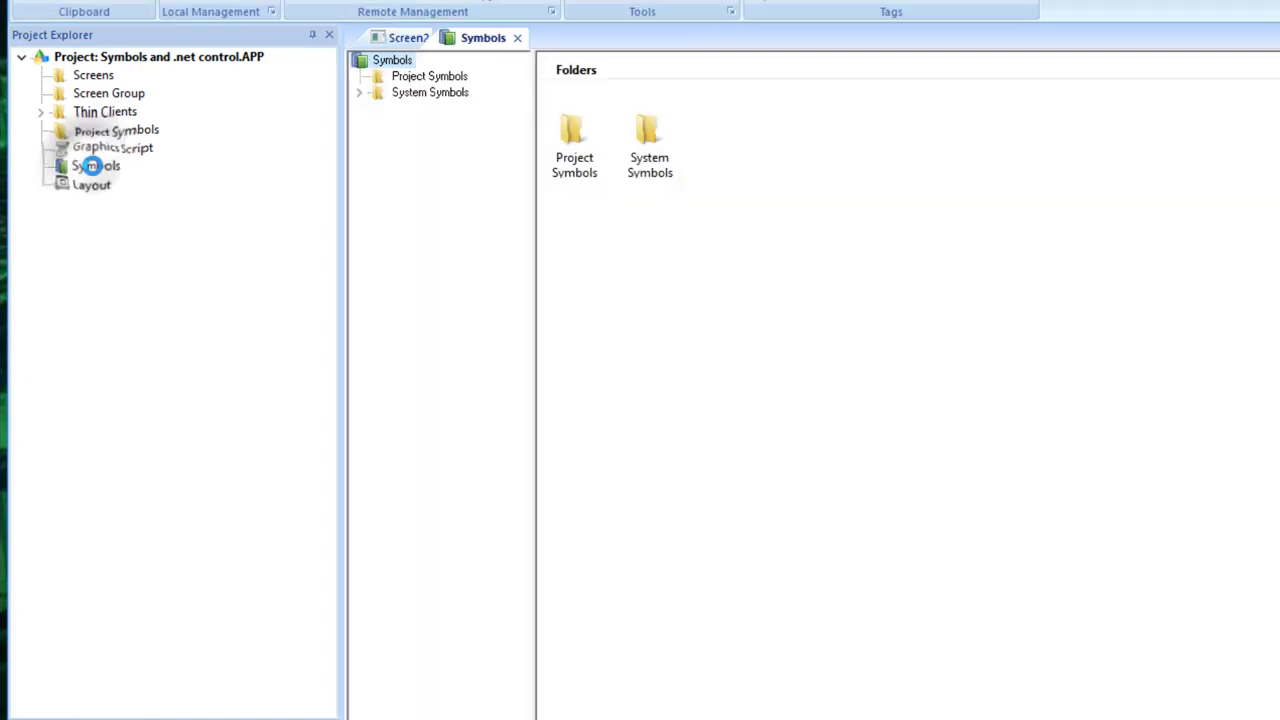
pyautogui.click(359, 92)
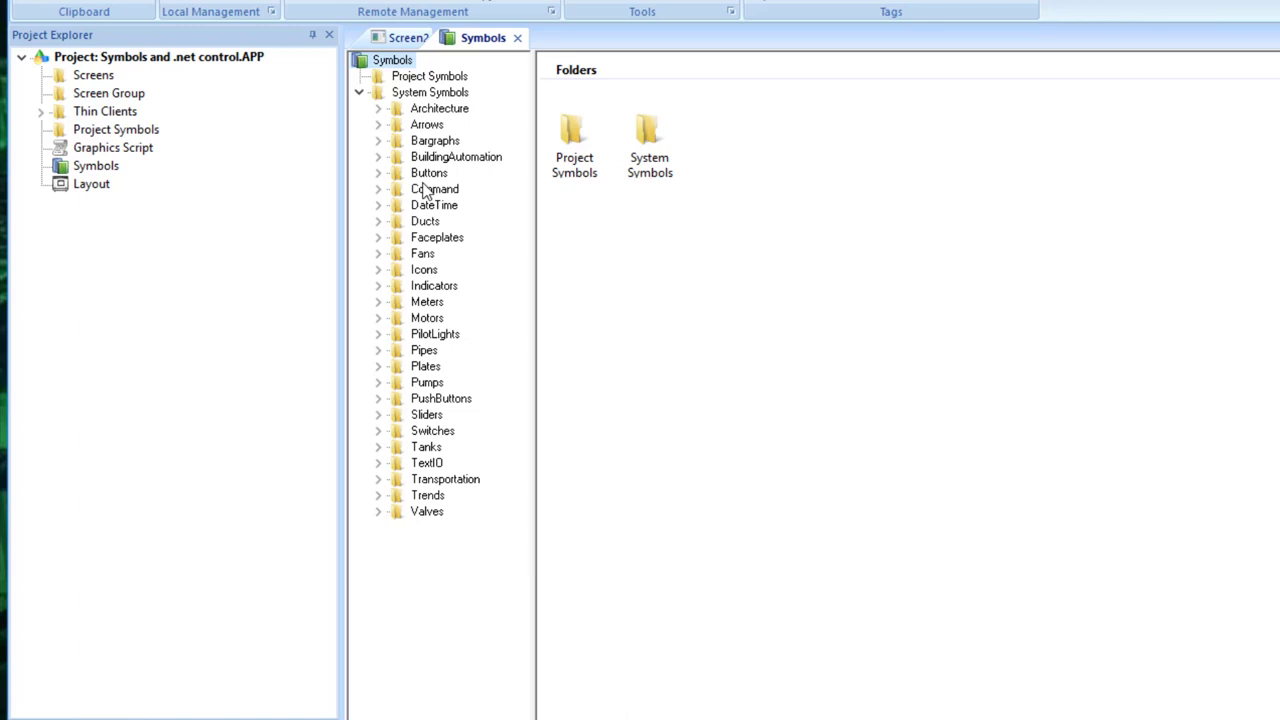
pyautogui.click(378, 173)
pyautogui.click(432, 60)
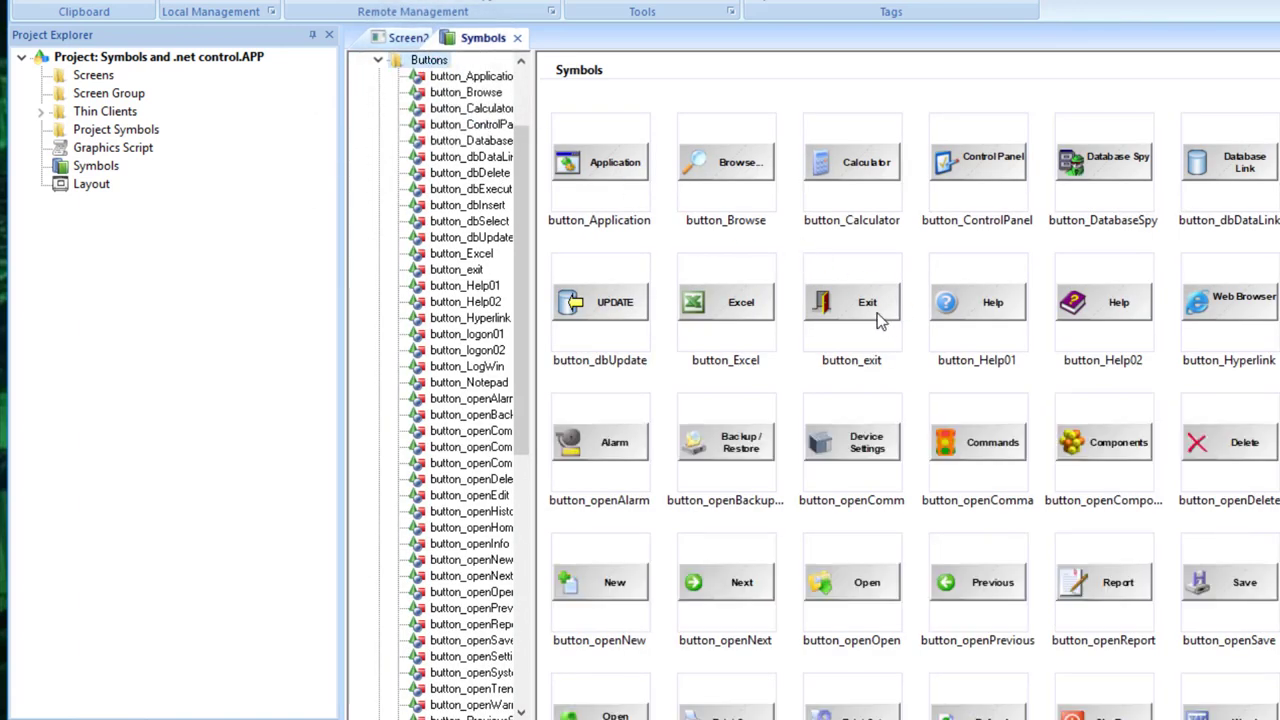
pyautogui.click(878, 320)
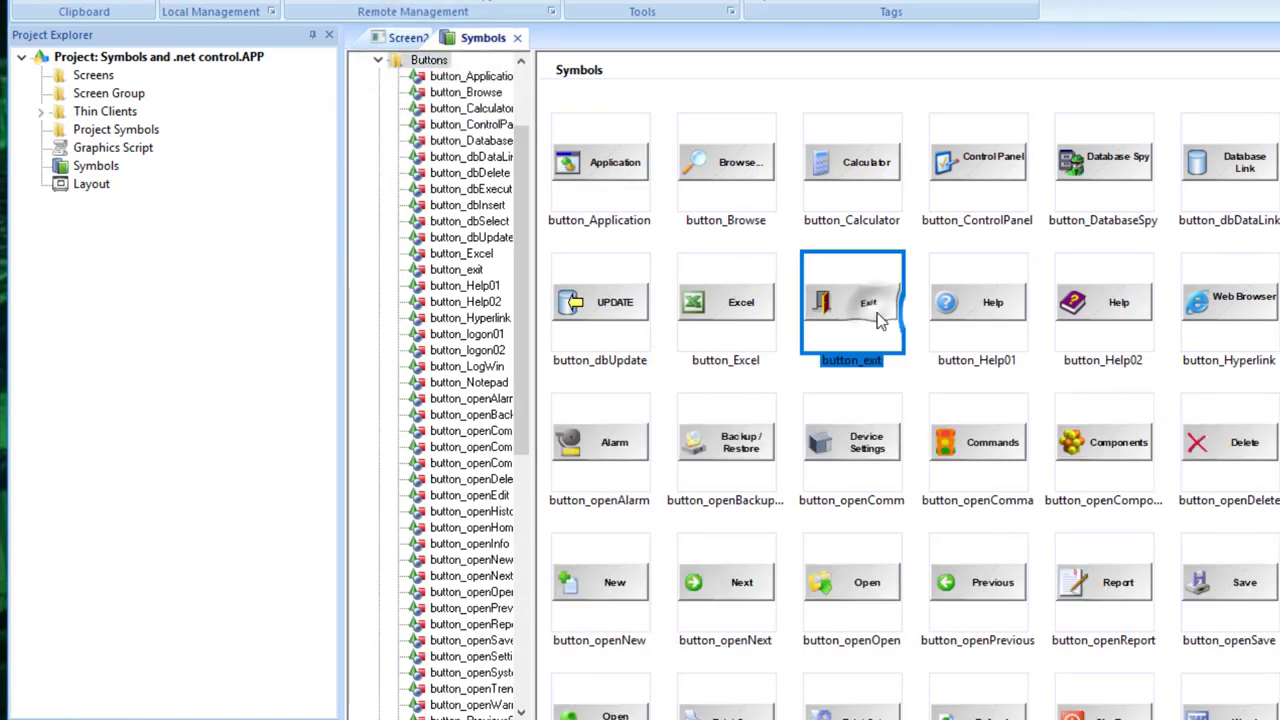
pyautogui.click(405, 38)
pyautogui.click(648, 182)
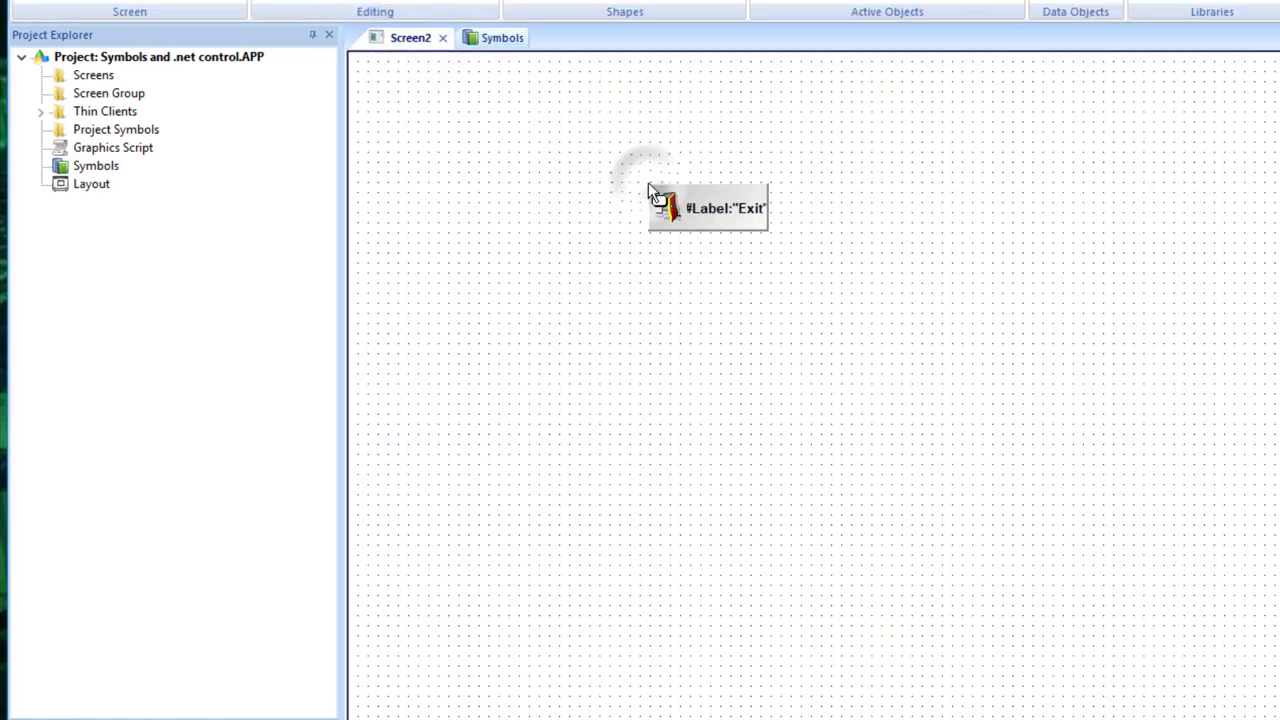
pyautogui.click(725, 225)
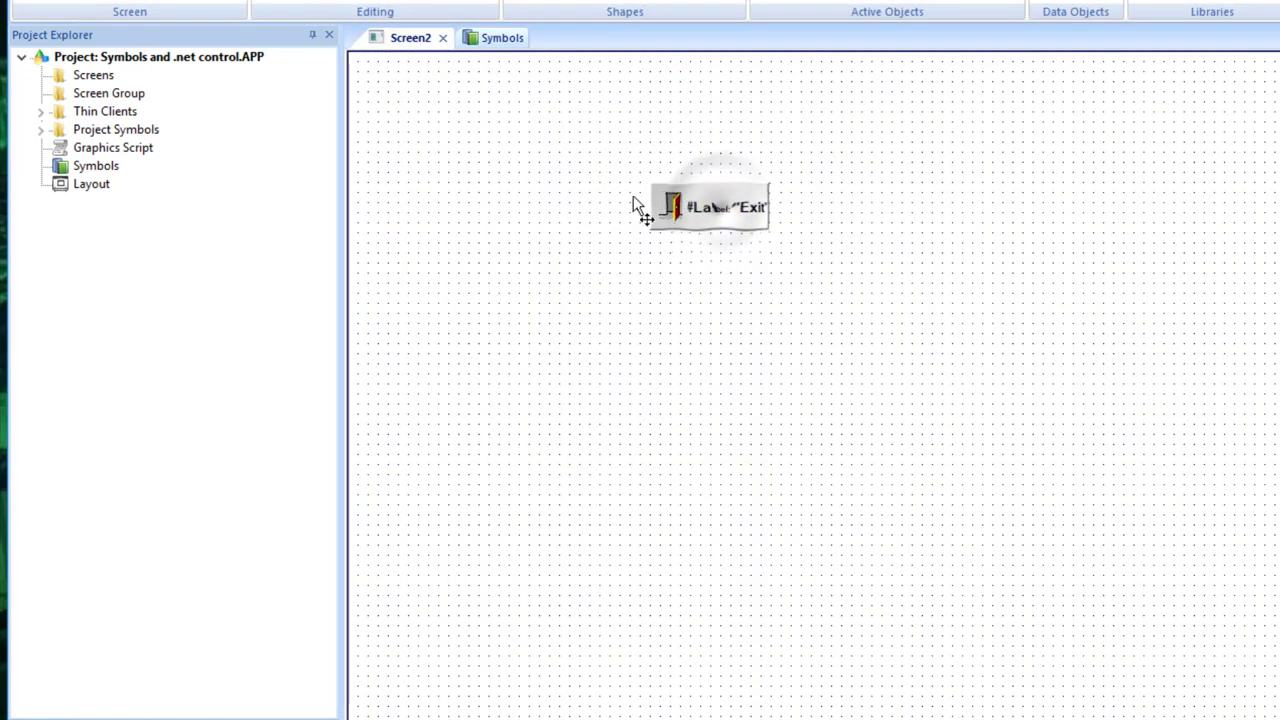
pyautogui.moveTo(633, 197); pyautogui.dragTo(443, 114)
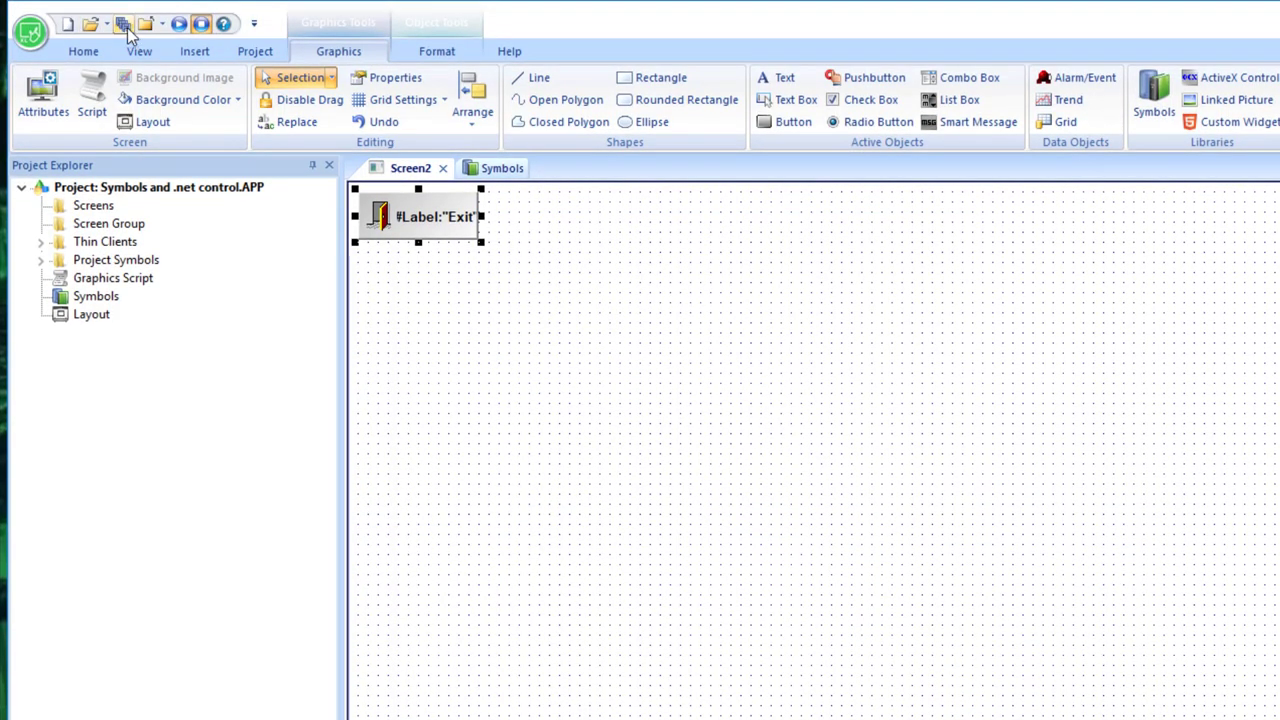
# Step: Save the screen as Screen2 and set it as the project's startup screen
pyautogui.click(122, 25)
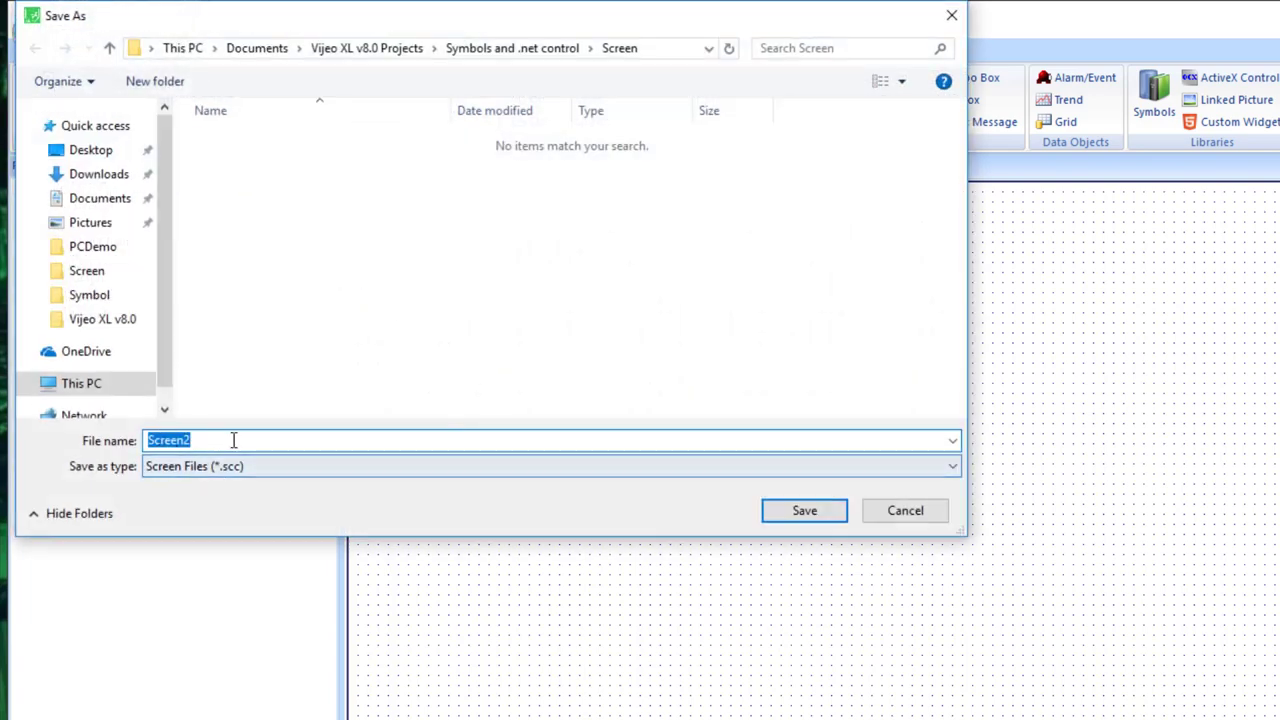
pyautogui.click(819, 519)
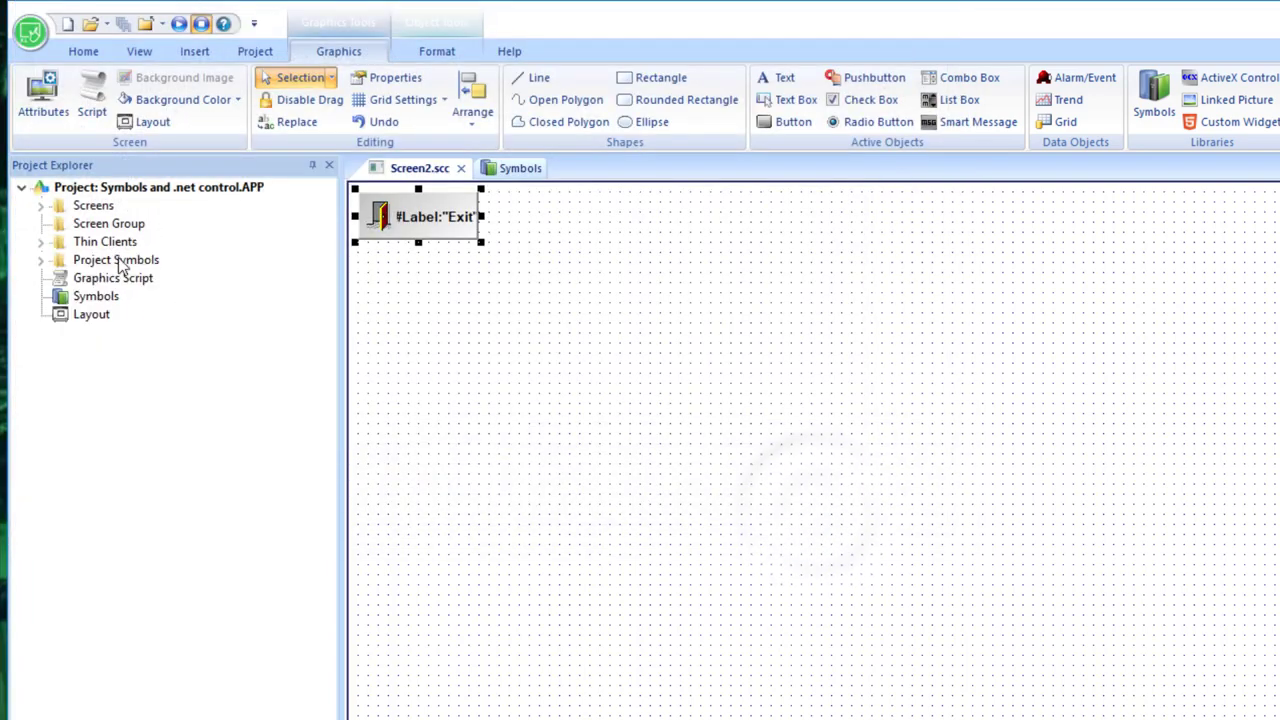
pyautogui.click(41, 205)
pyautogui.rightClick(110, 228)
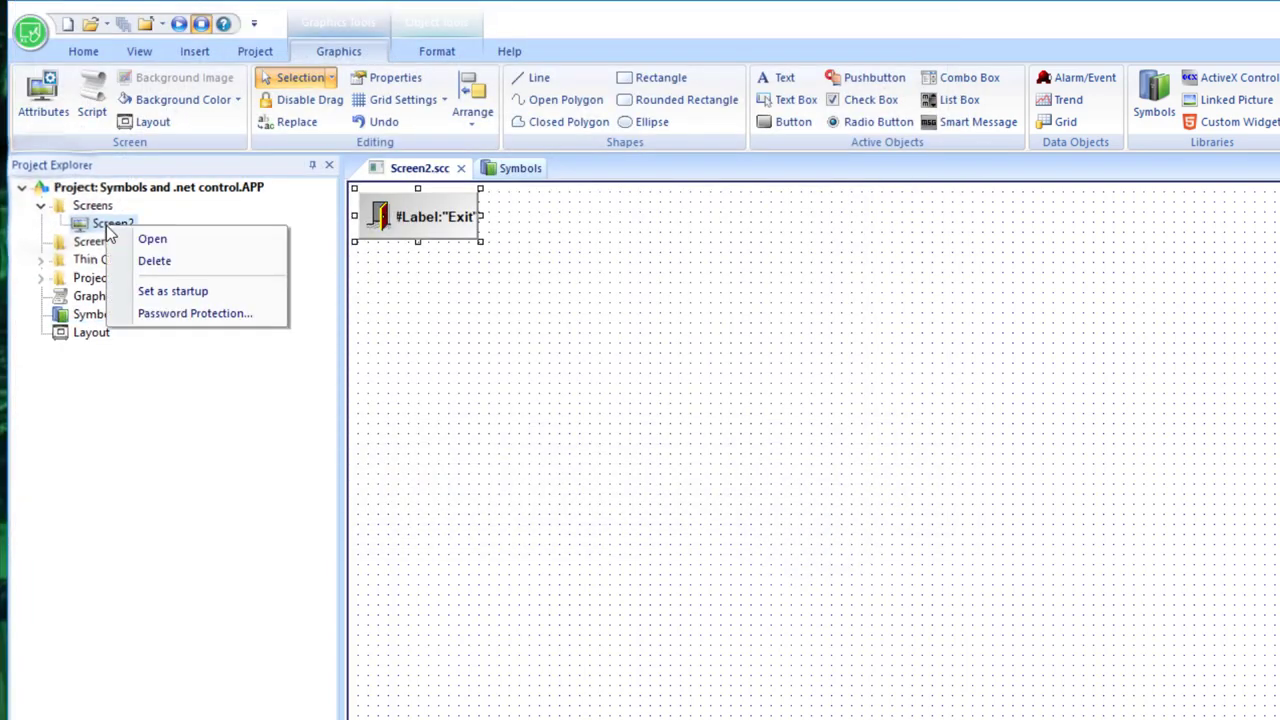
pyautogui.click(166, 291)
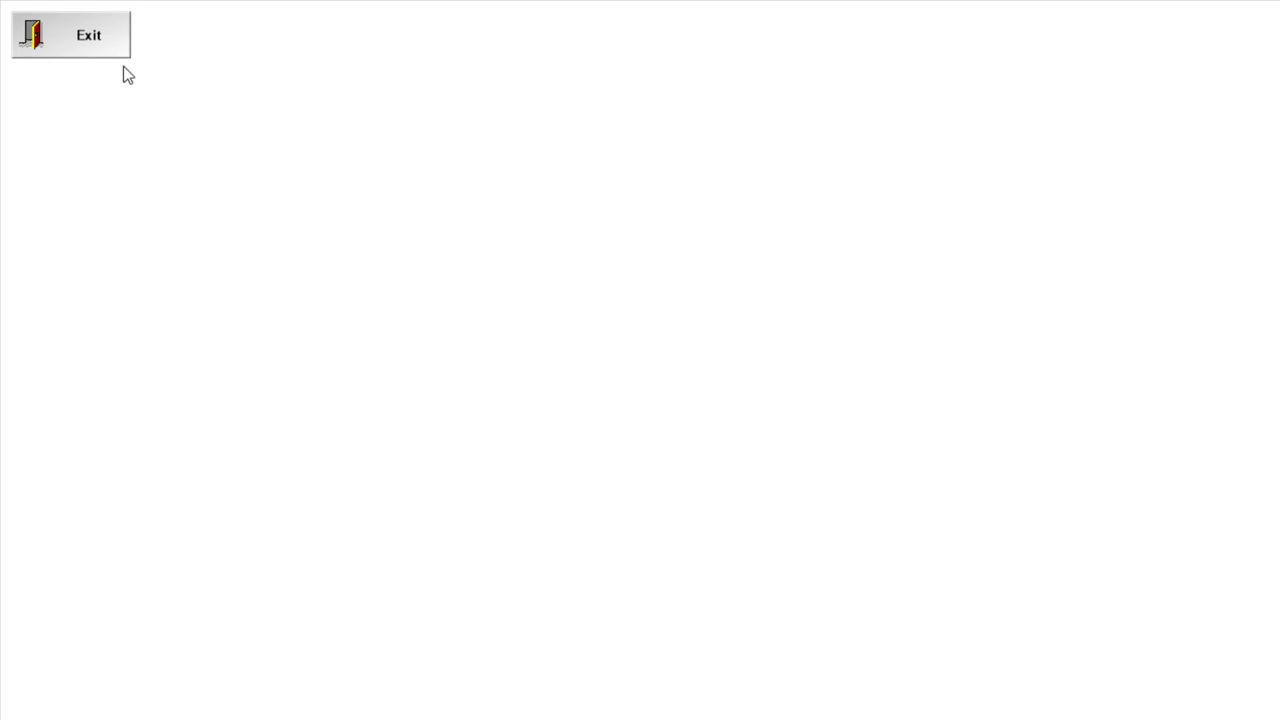
# Step: Test the Exit button in the running application and confirm exiting
pyautogui.click(93, 43)
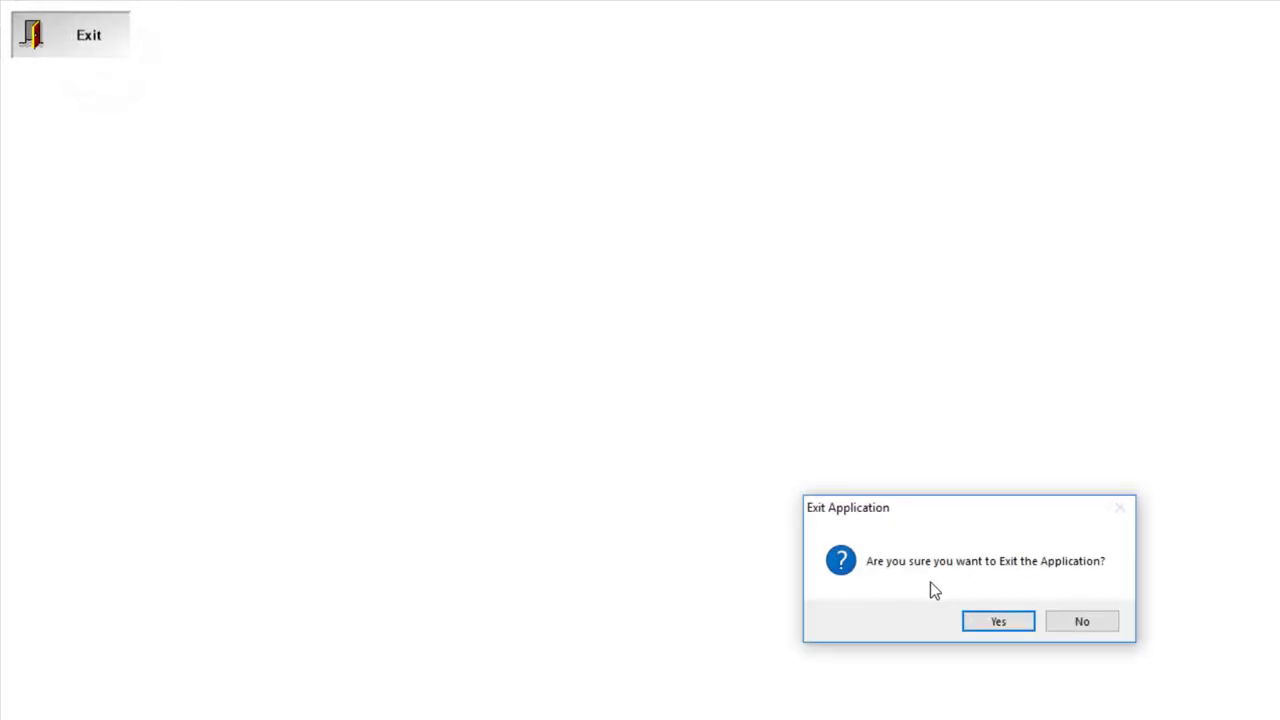
pyautogui.click(1003, 622)
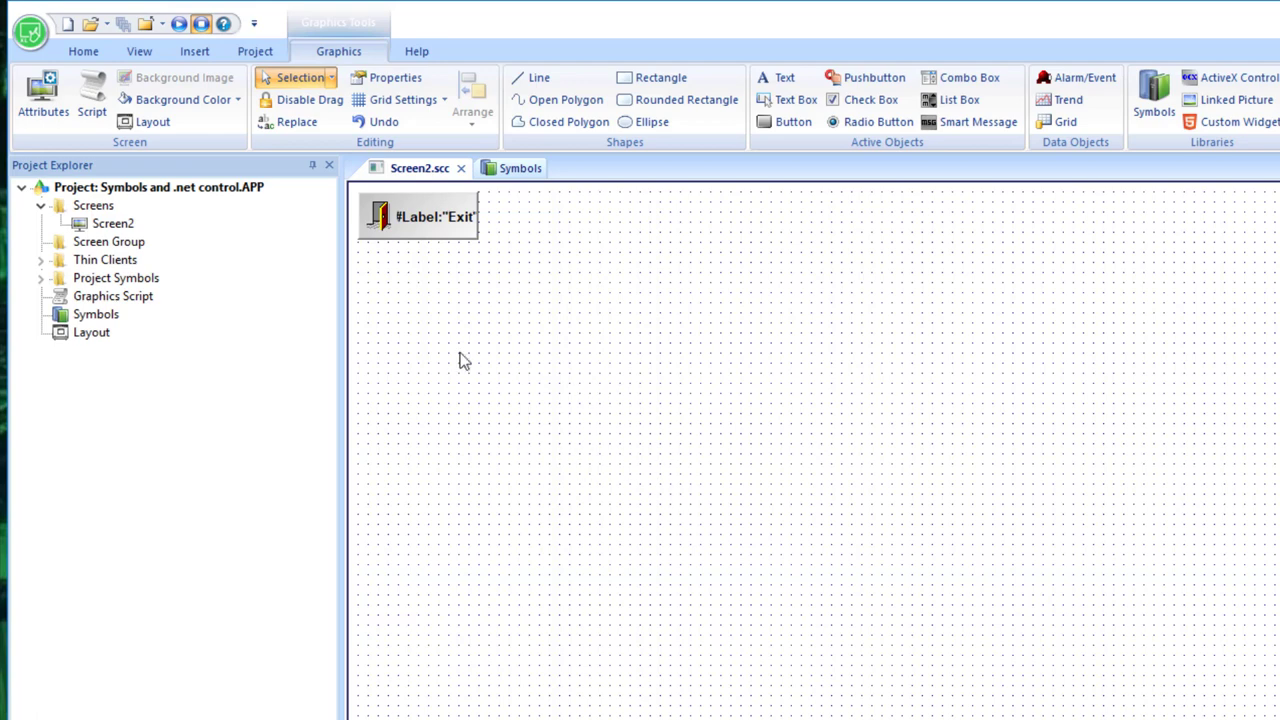
# Step: Place the slider01 symbol from the Sliders system symbols on Screen2, below and to the right of the Exit button
pyautogui.doubleClick(97, 316)
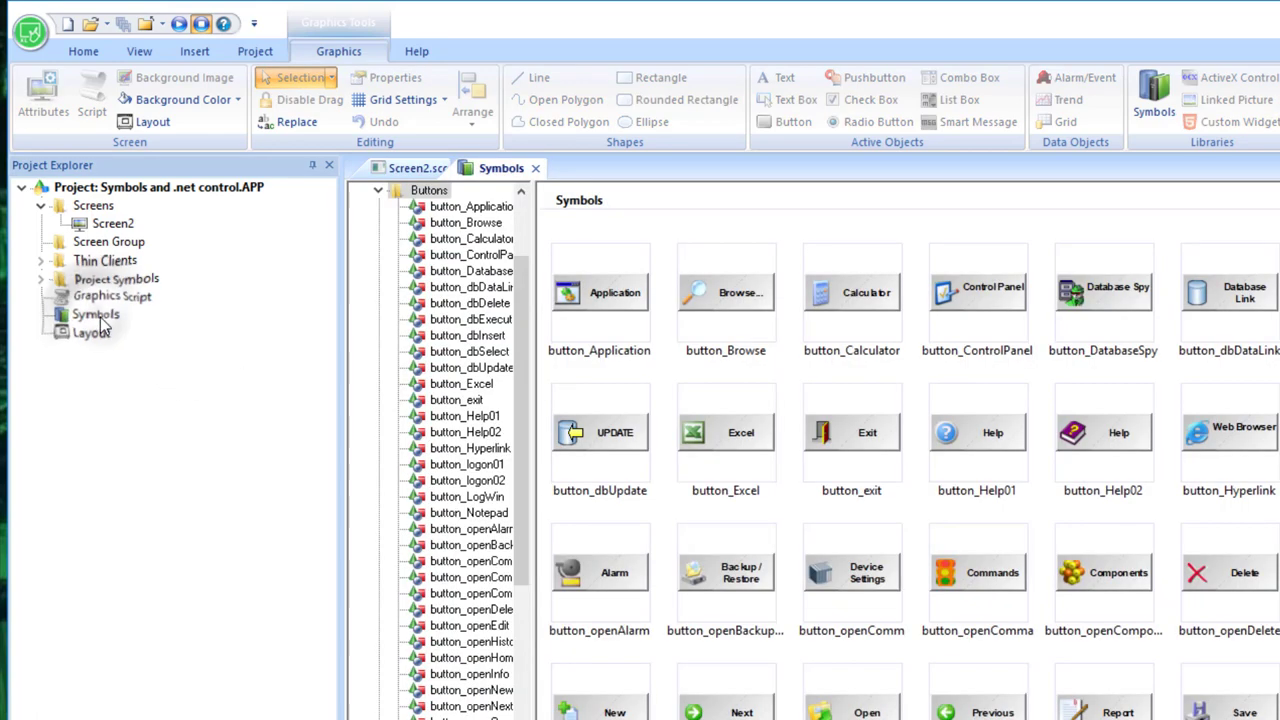
pyautogui.click(379, 191)
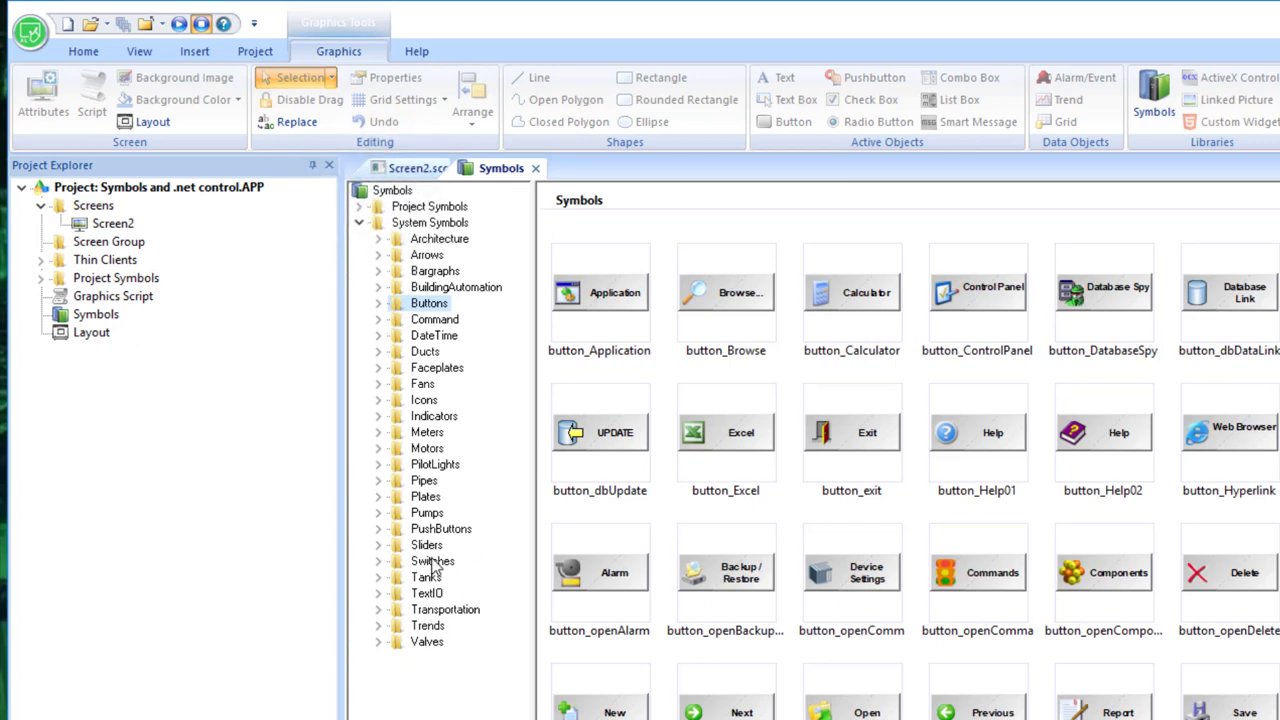
pyautogui.click(378, 545)
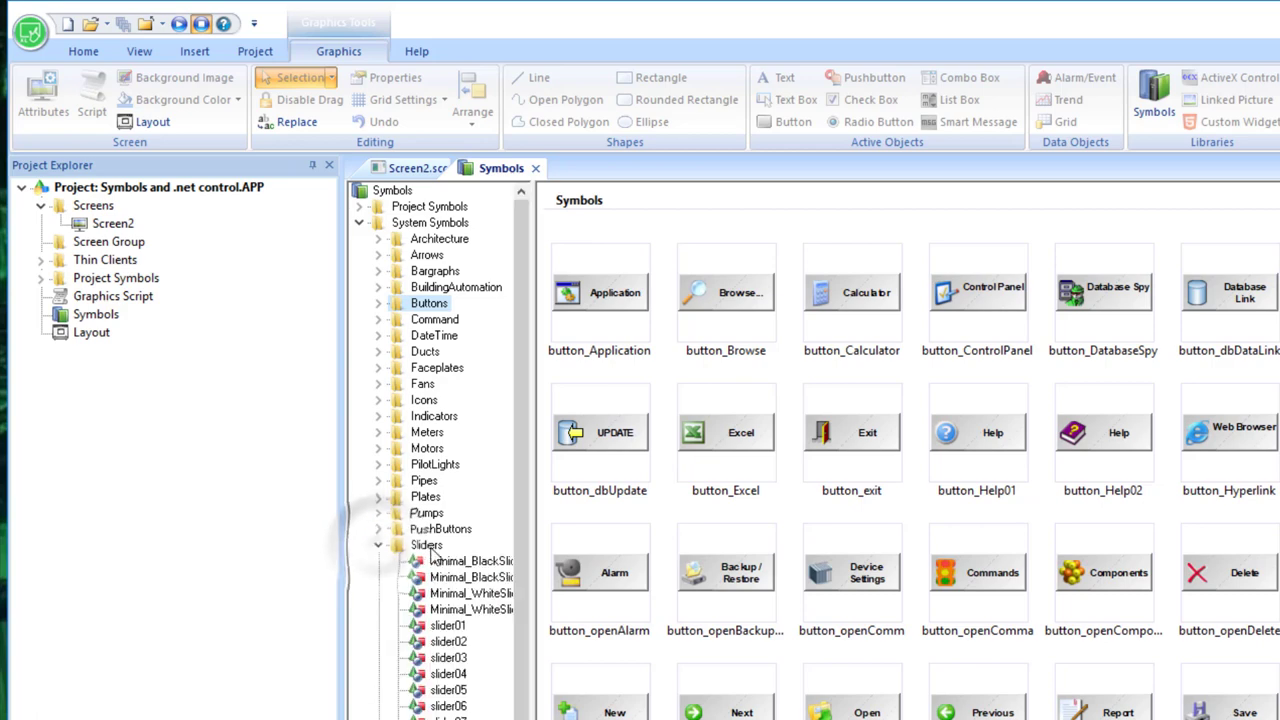
pyautogui.click(426, 545)
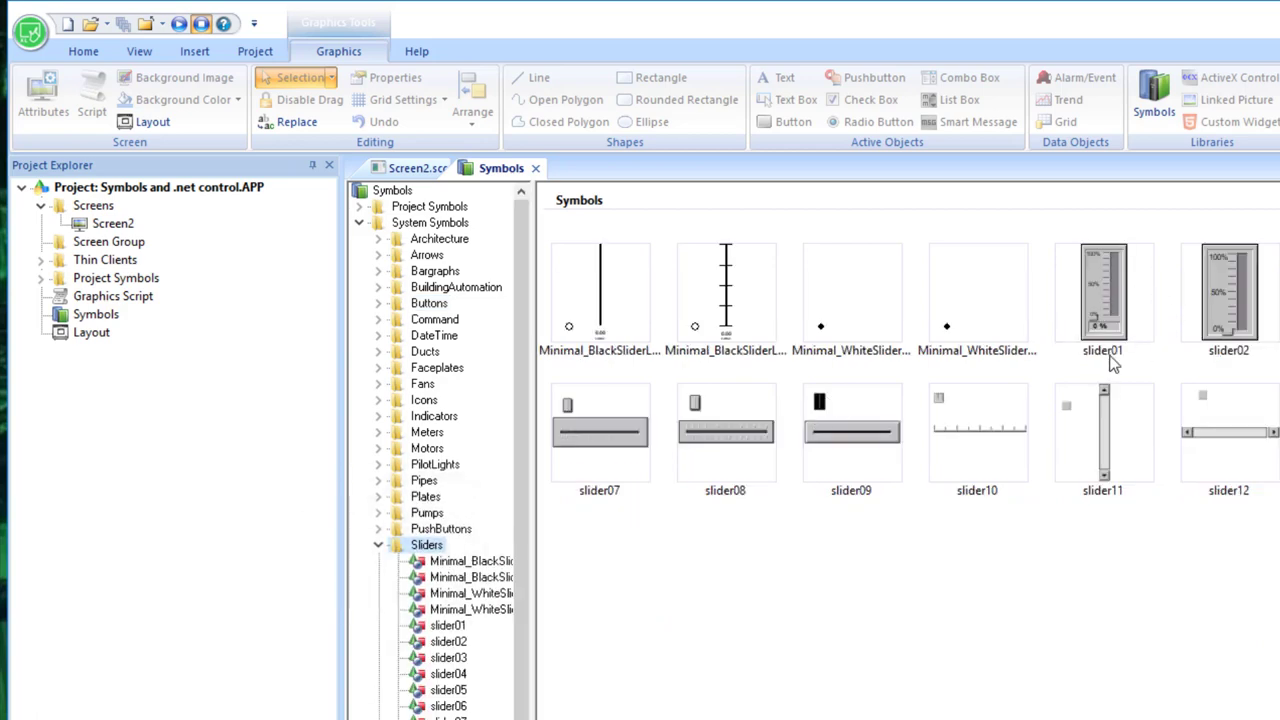
pyautogui.click(1122, 315)
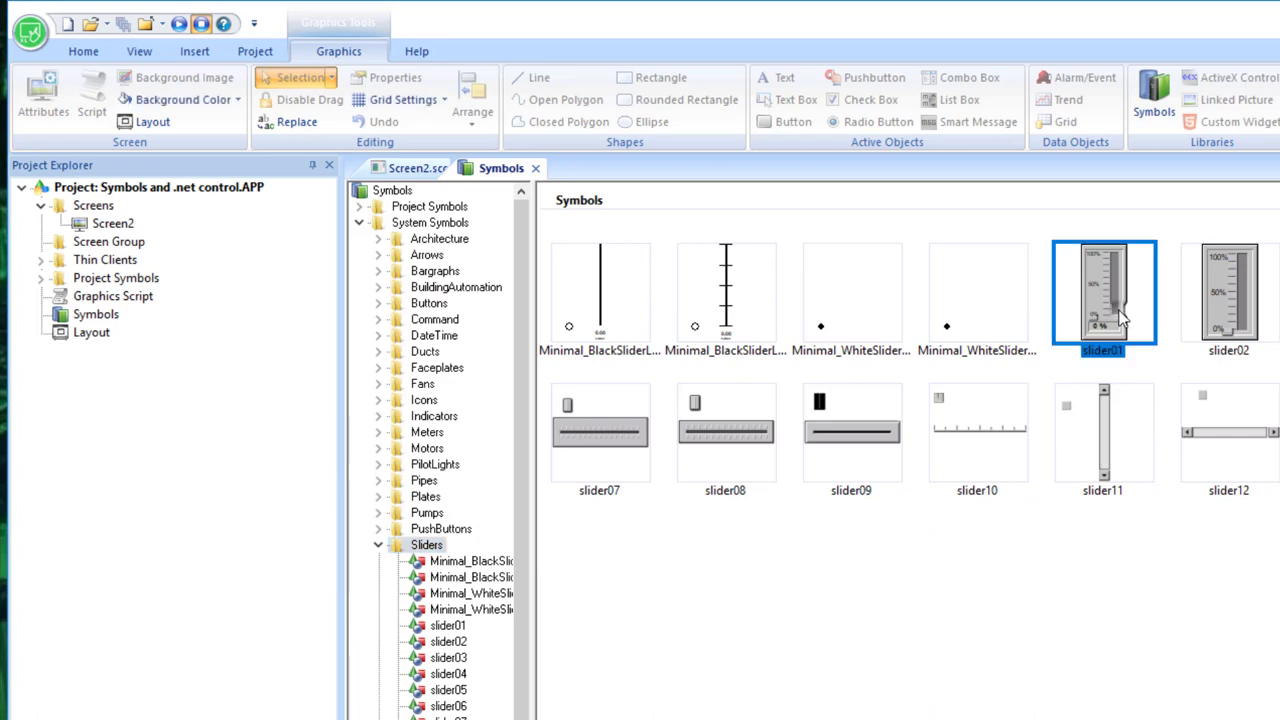
pyautogui.click(415, 170)
pyautogui.click(695, 352)
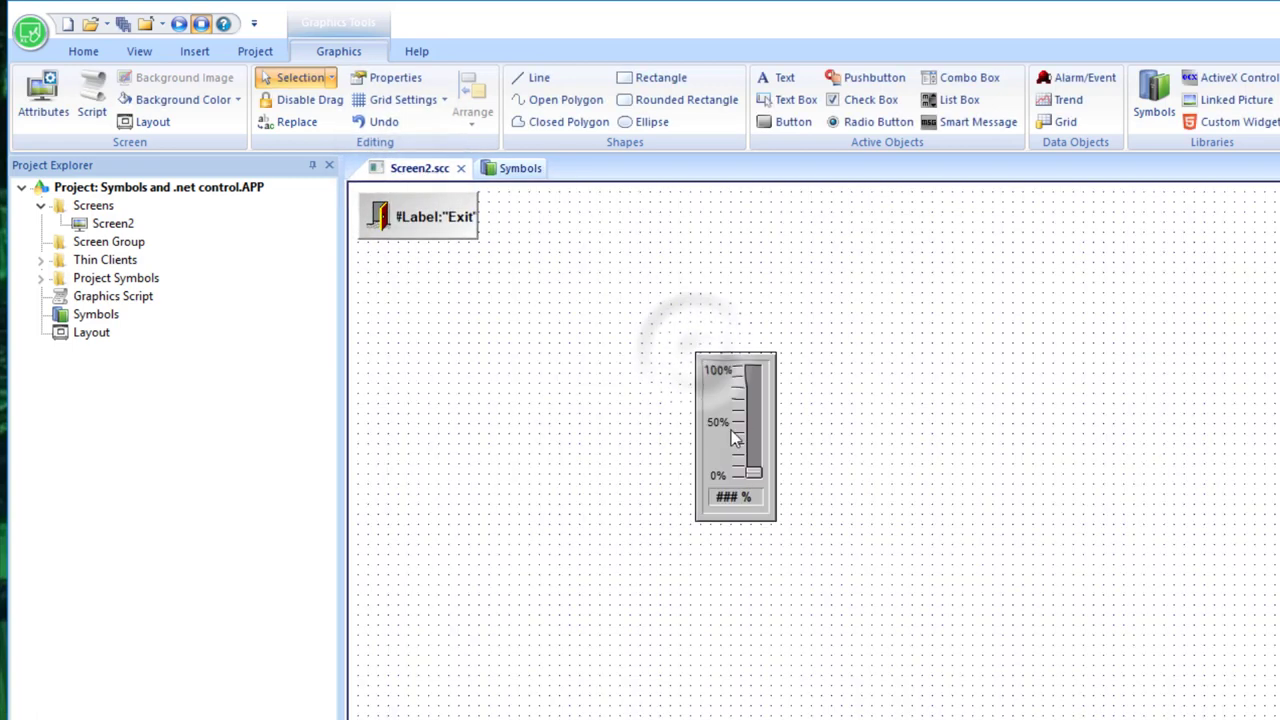
pyautogui.moveTo(735, 437); pyautogui.dragTo(678, 465)
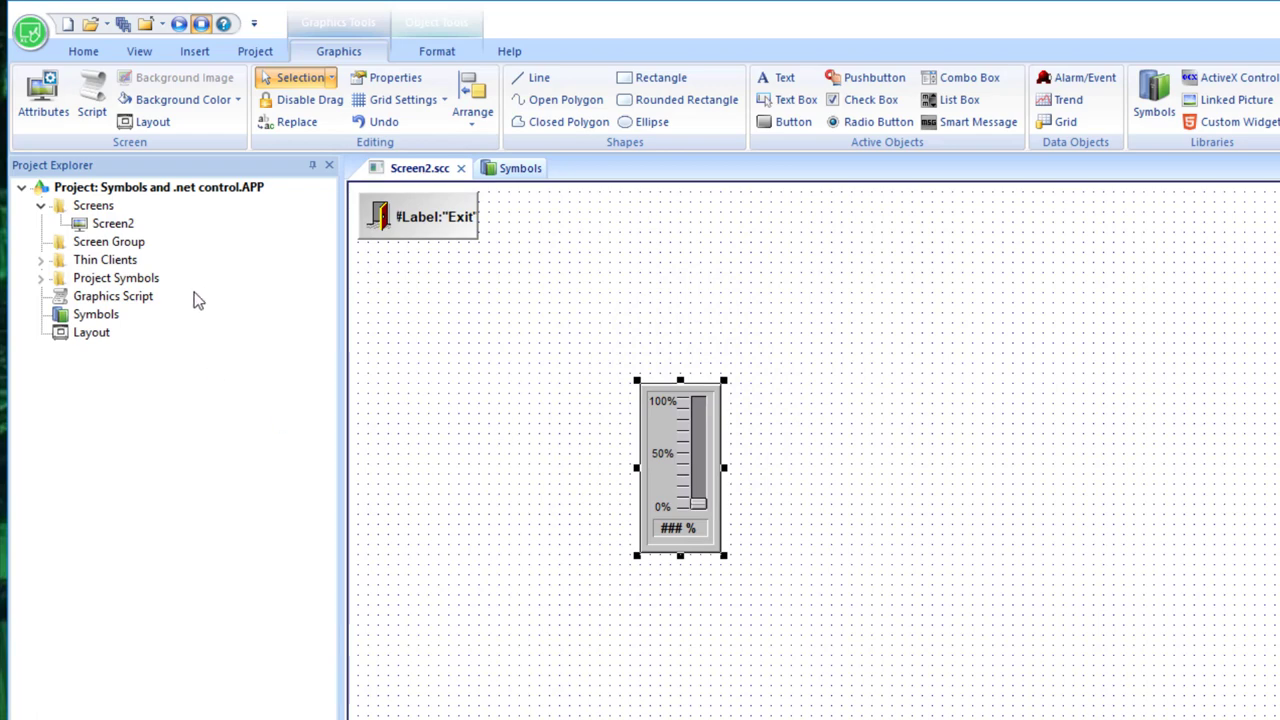
# Step: Place the Tank23 symbol from the Tanks system symbols on Screen2, beside the slider on its right
pyautogui.doubleClick(95, 316)
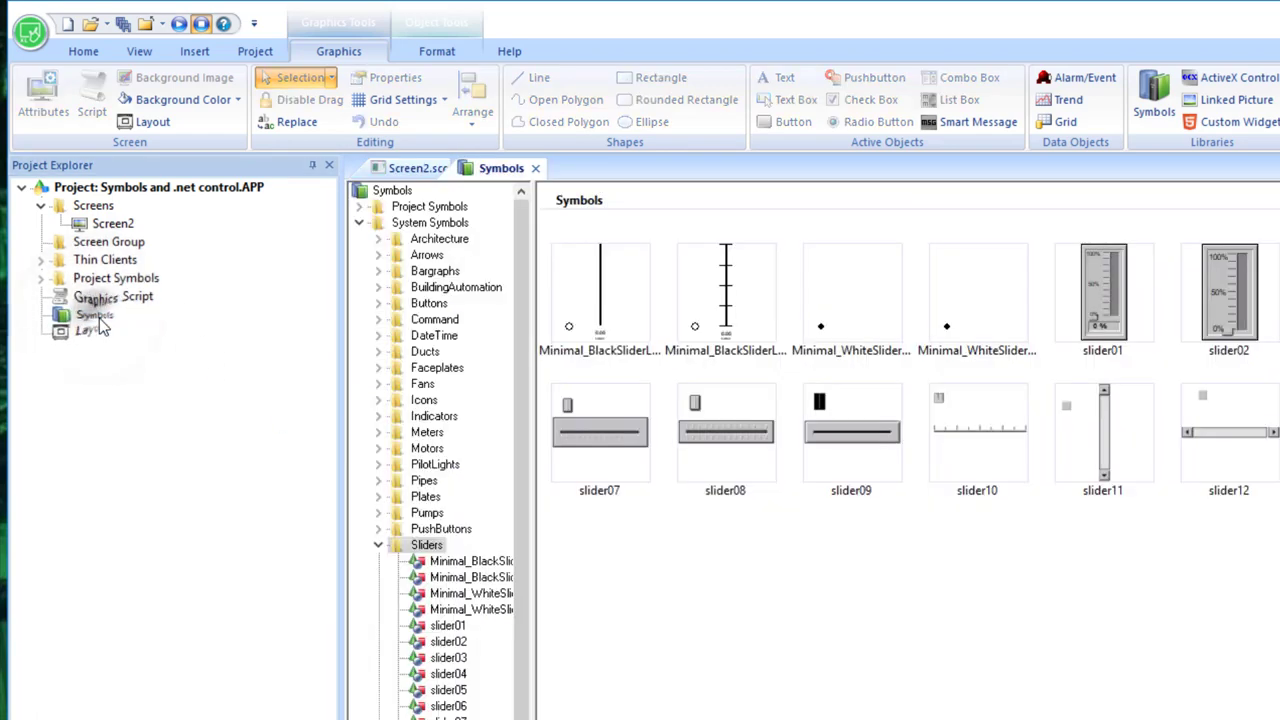
pyautogui.click(378, 545)
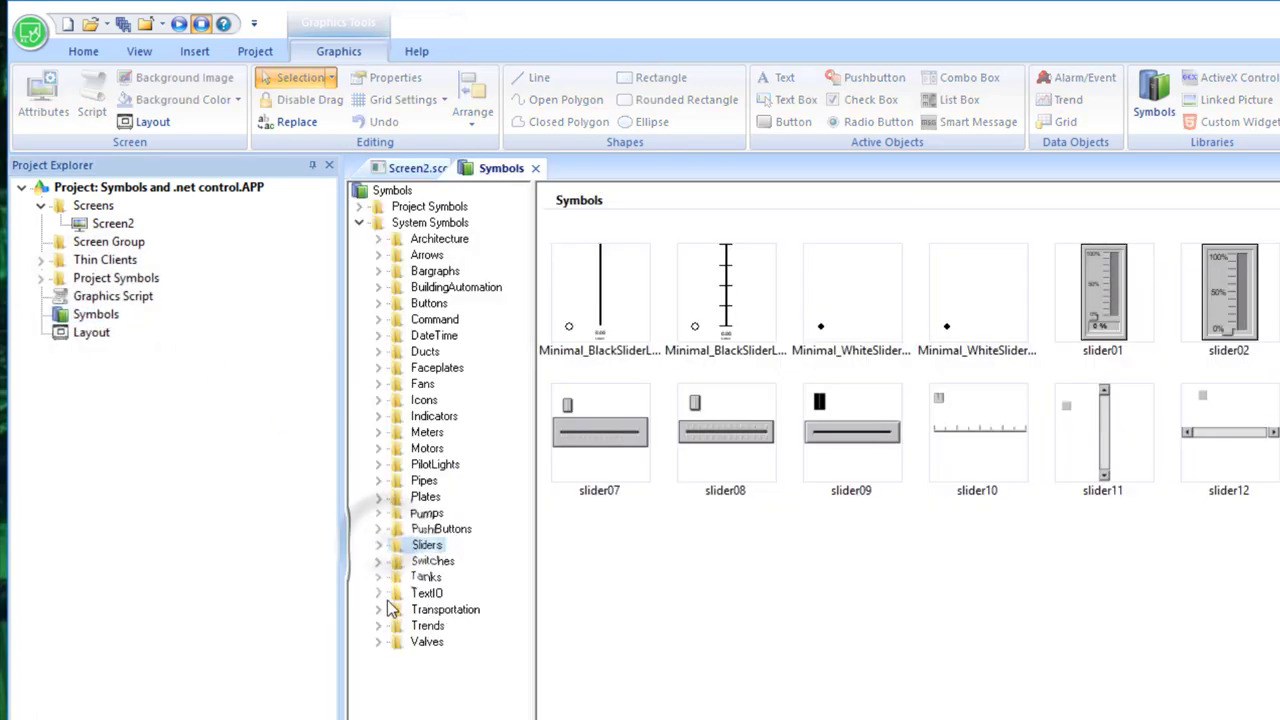
pyautogui.click(378, 577)
pyautogui.click(425, 450)
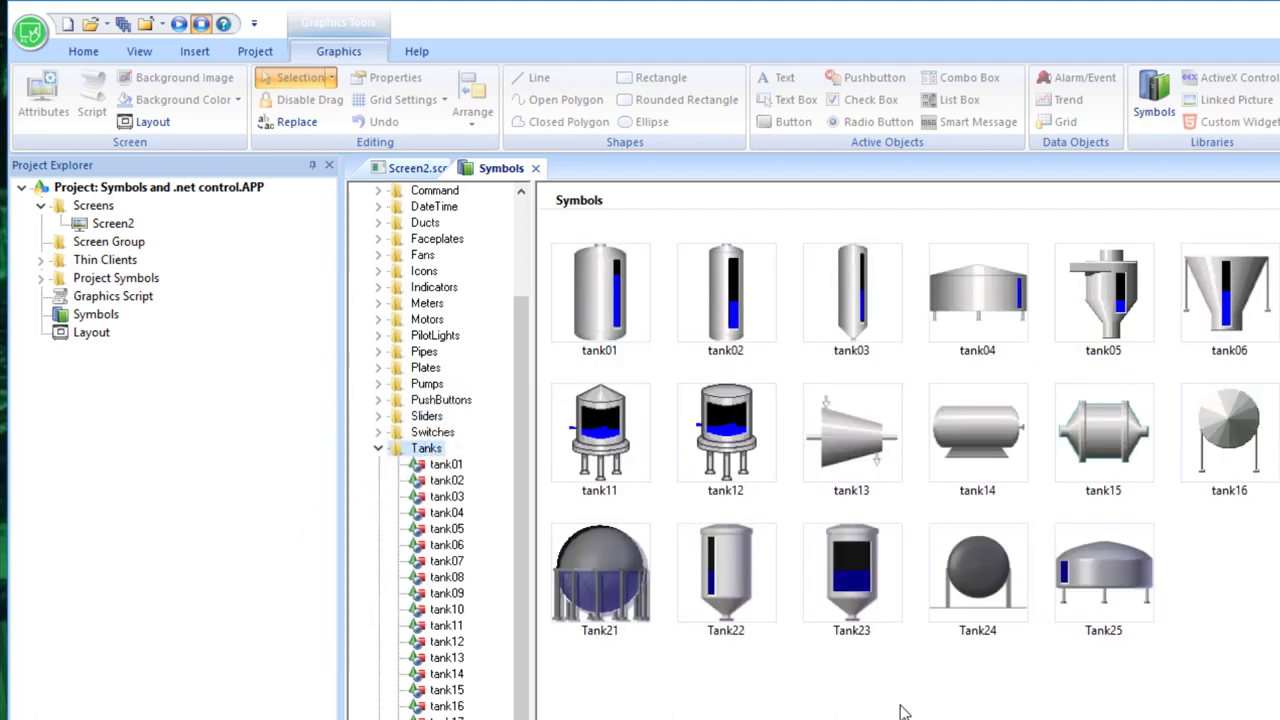
pyautogui.click(865, 585)
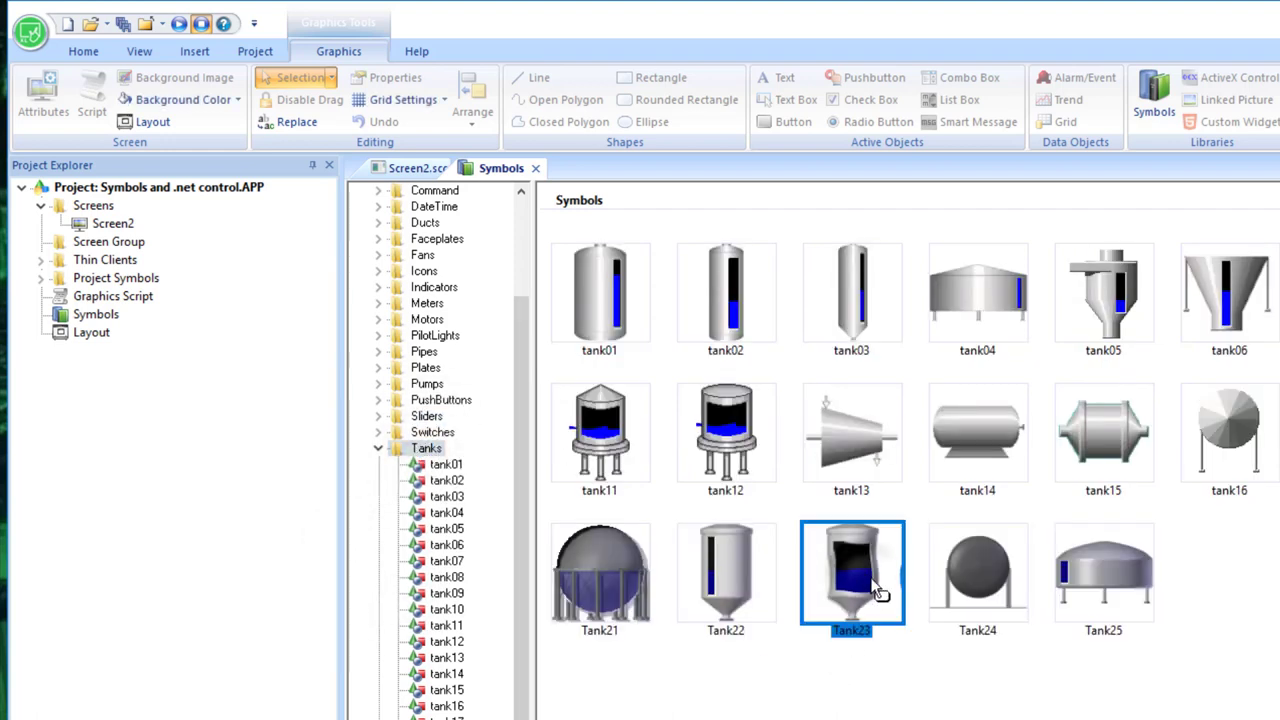
pyautogui.click(408, 175)
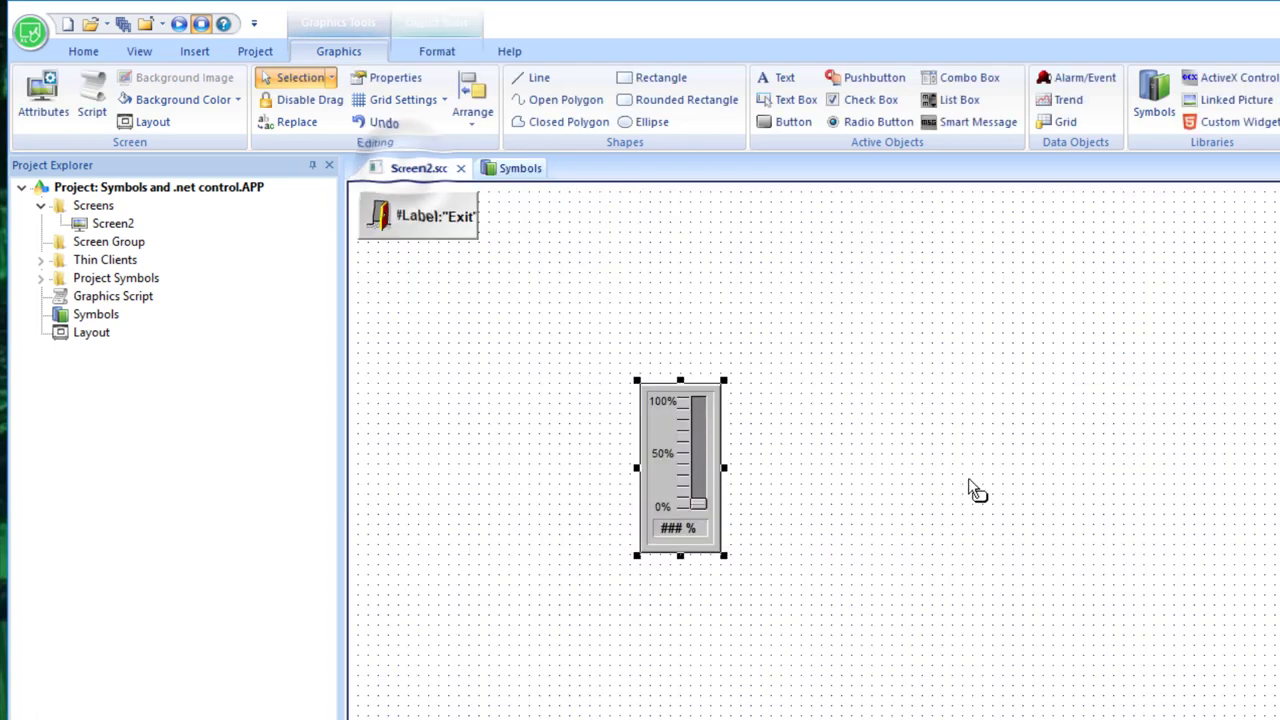
pyautogui.click(1008, 521)
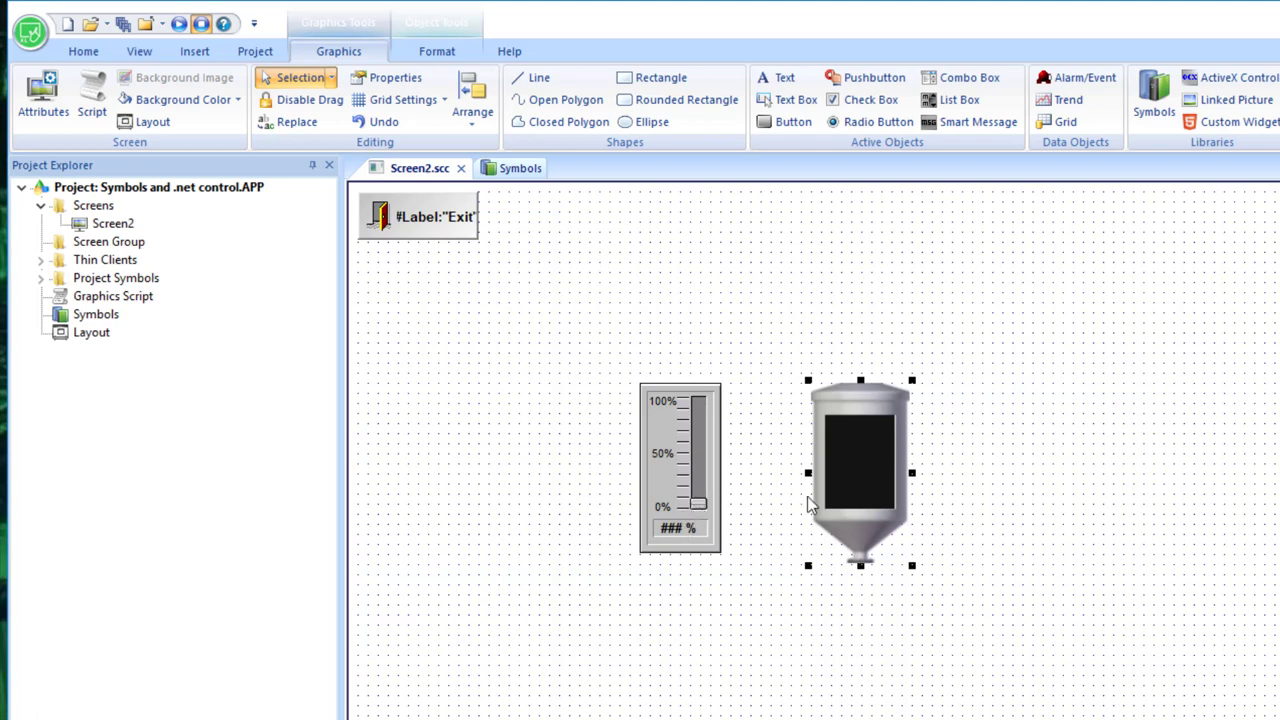
# Step: Open the slider's object properties clear of the symbols, and show the tank's properties as well
pyautogui.click(688, 516)
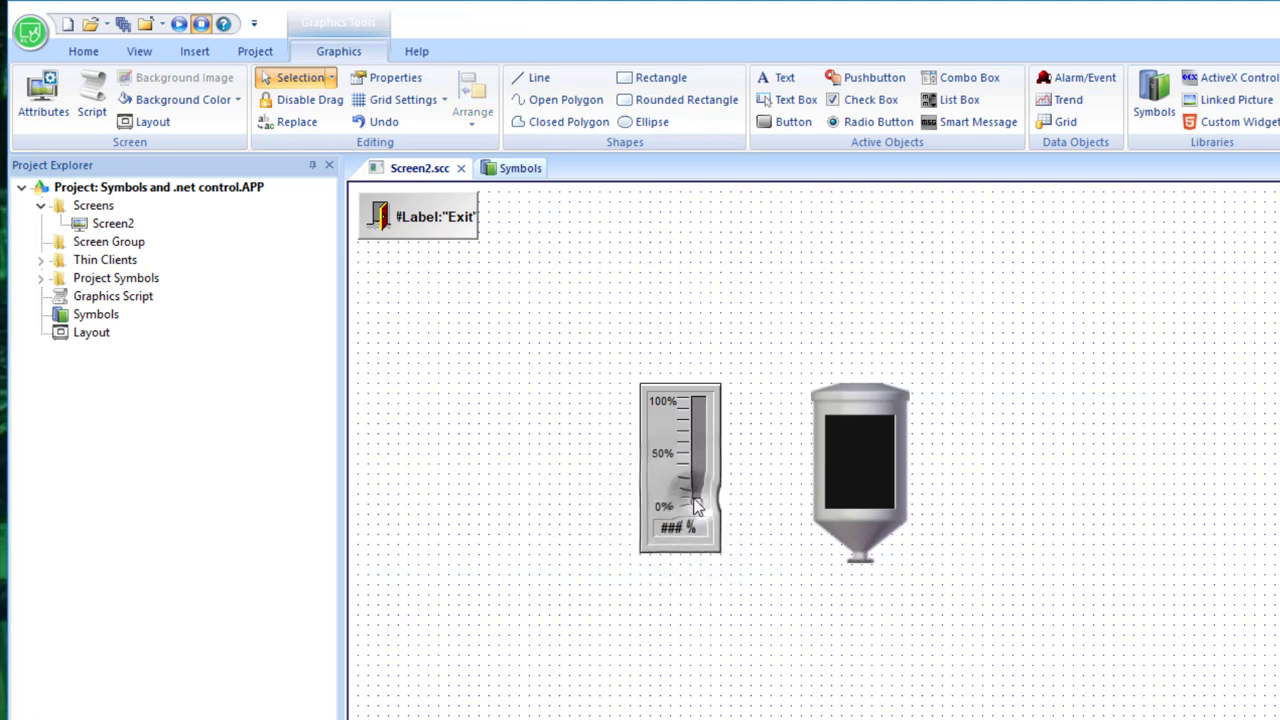
pyautogui.doubleClick(697, 507)
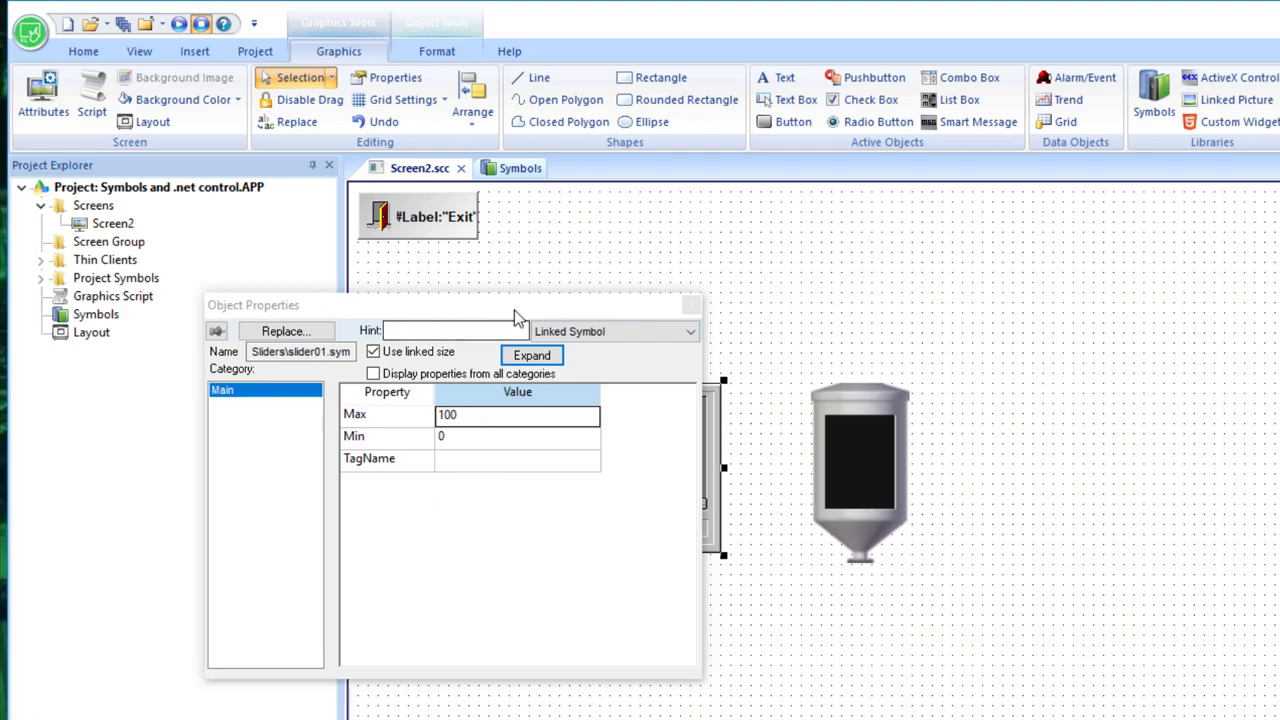
pyautogui.moveTo(514, 312); pyautogui.dragTo(364, 348)
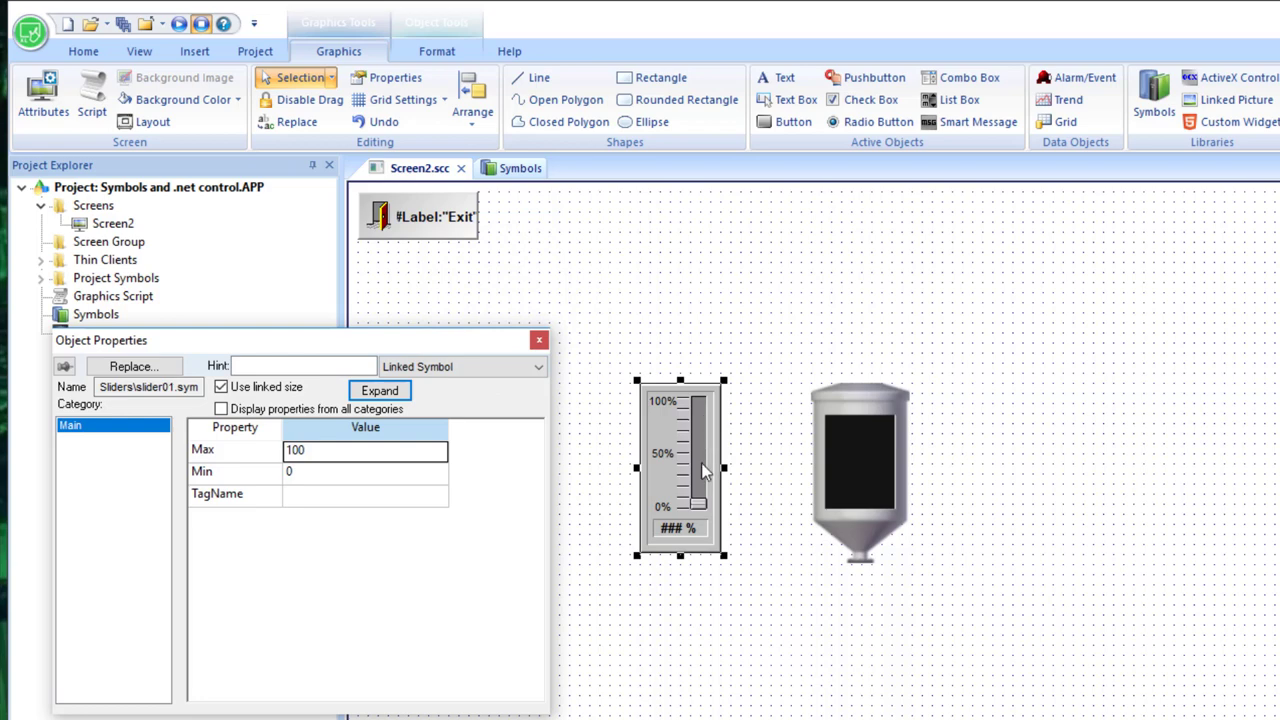
pyautogui.click(866, 436)
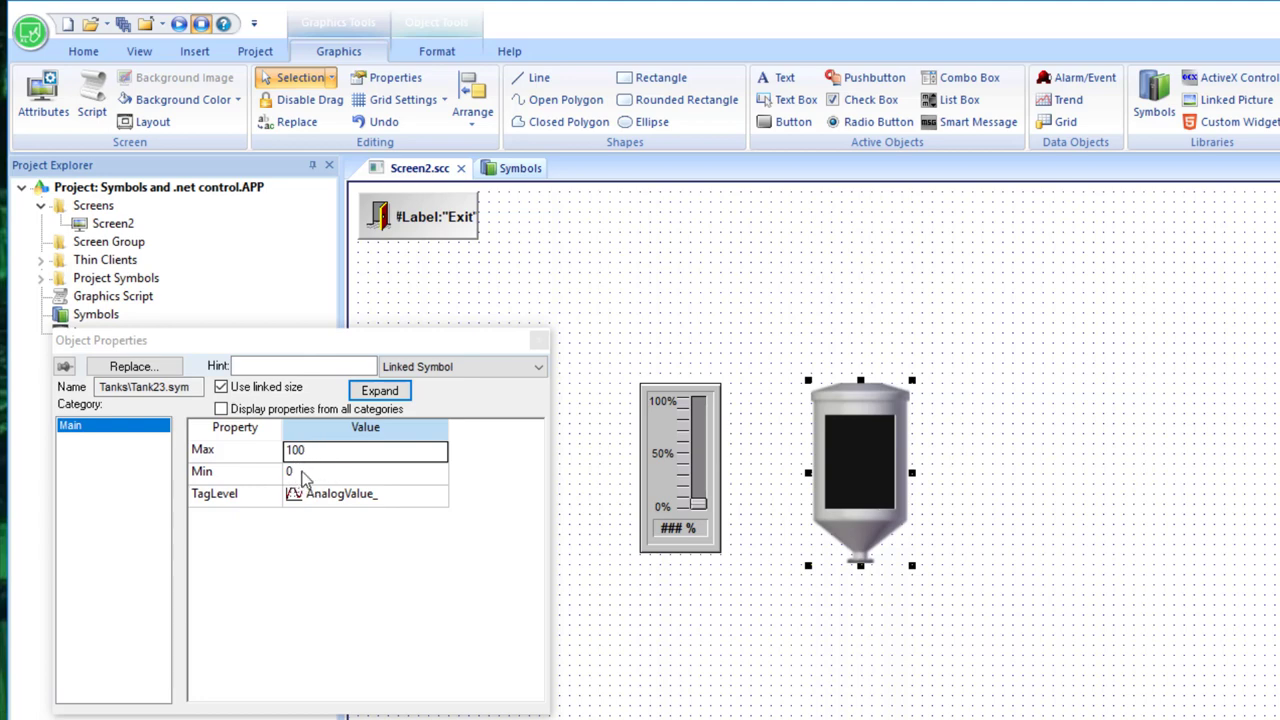
# Step: Clear the tank's TagLevel value and create a new integer tag named My_Integer with Server scope
pyautogui.click(385, 500)
pyautogui.click(392, 496)
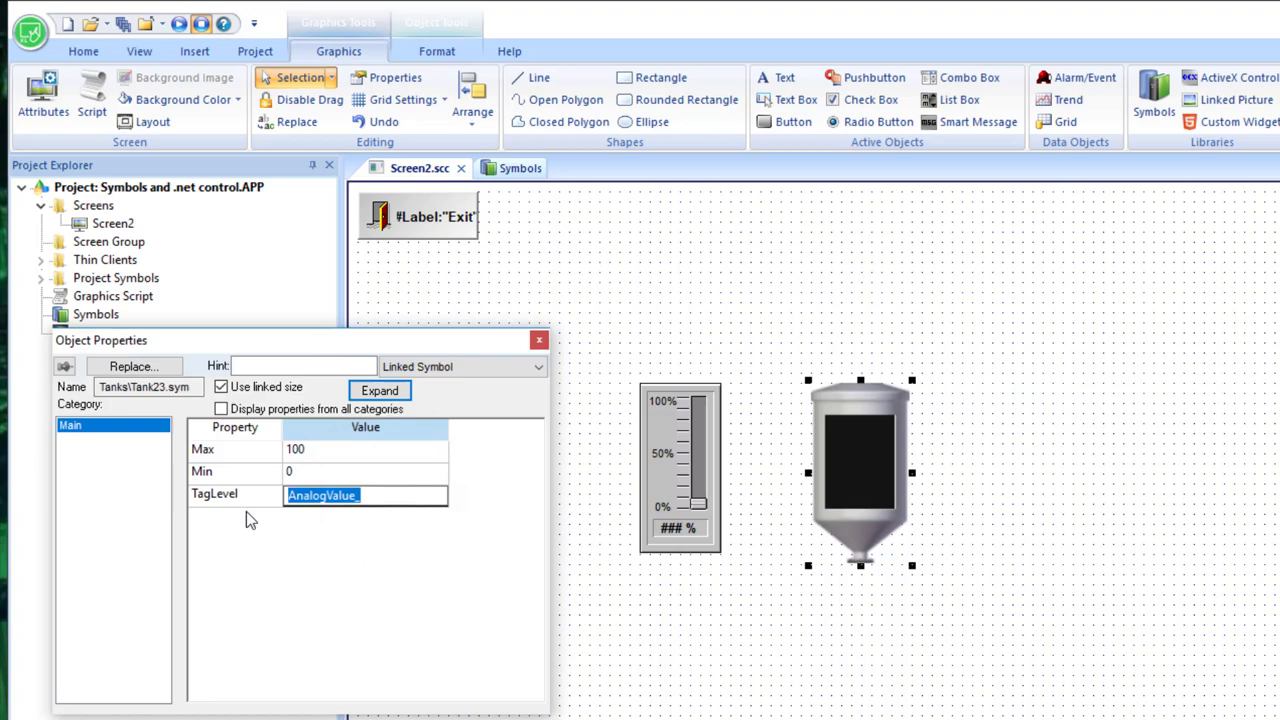
pyautogui.press('Delete')
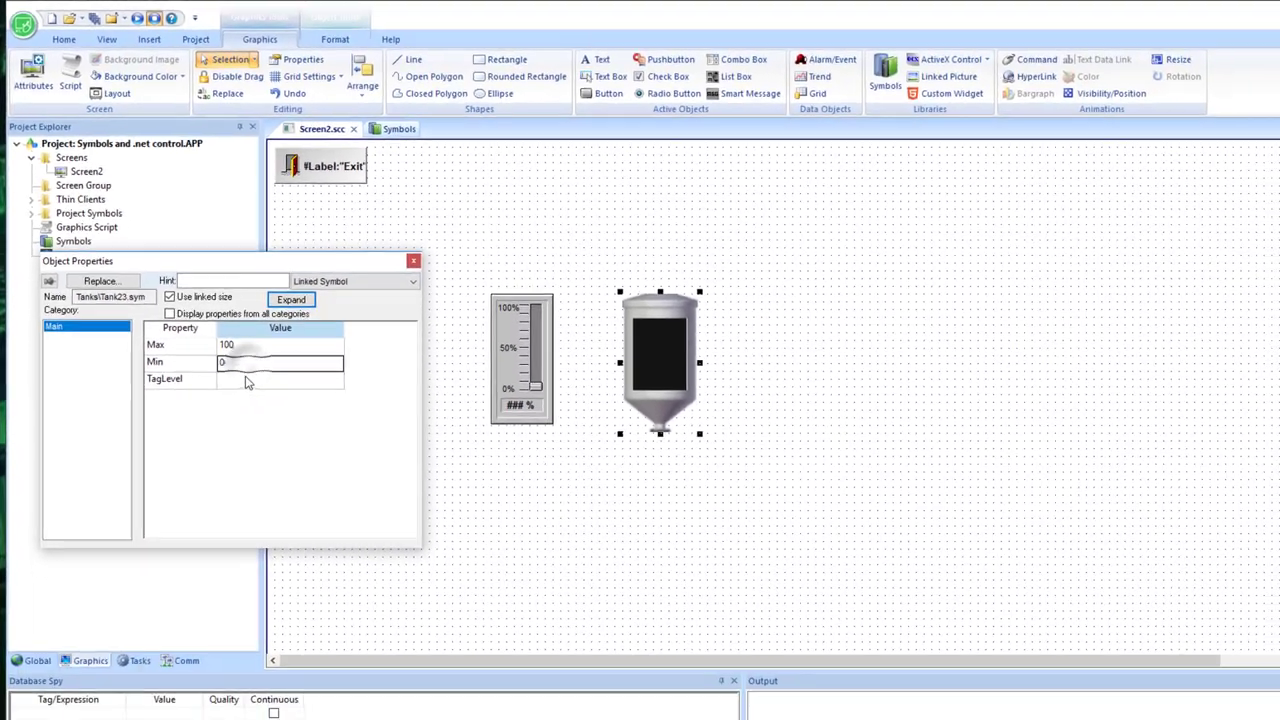
pyautogui.click(336, 379)
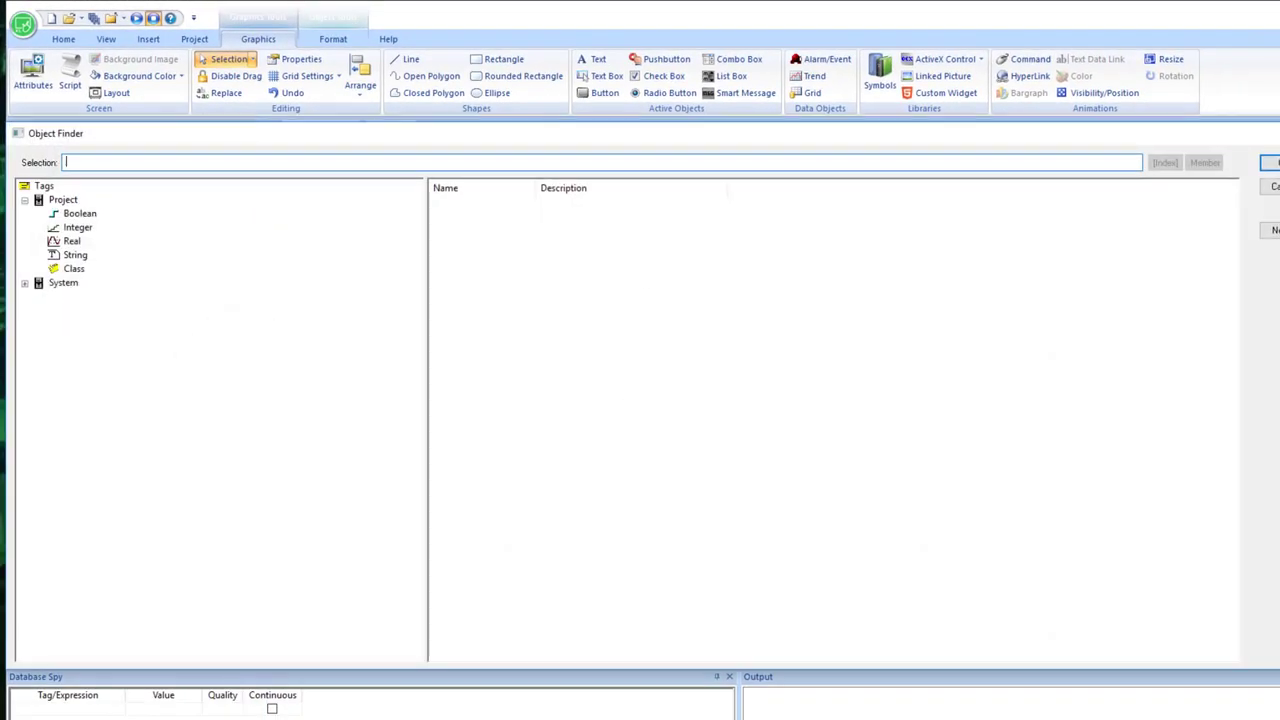
pyautogui.click(1274, 230)
pyautogui.write('M')
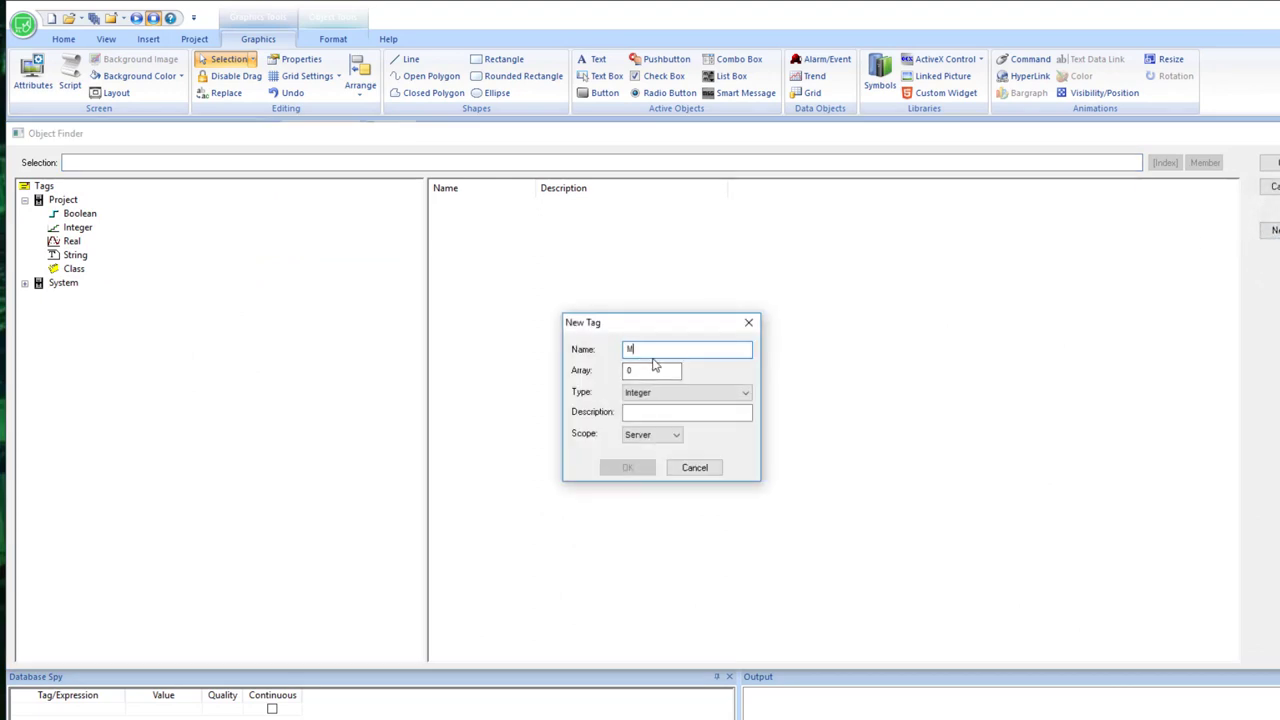
pyautogui.write('y')
pyautogui.write('-')
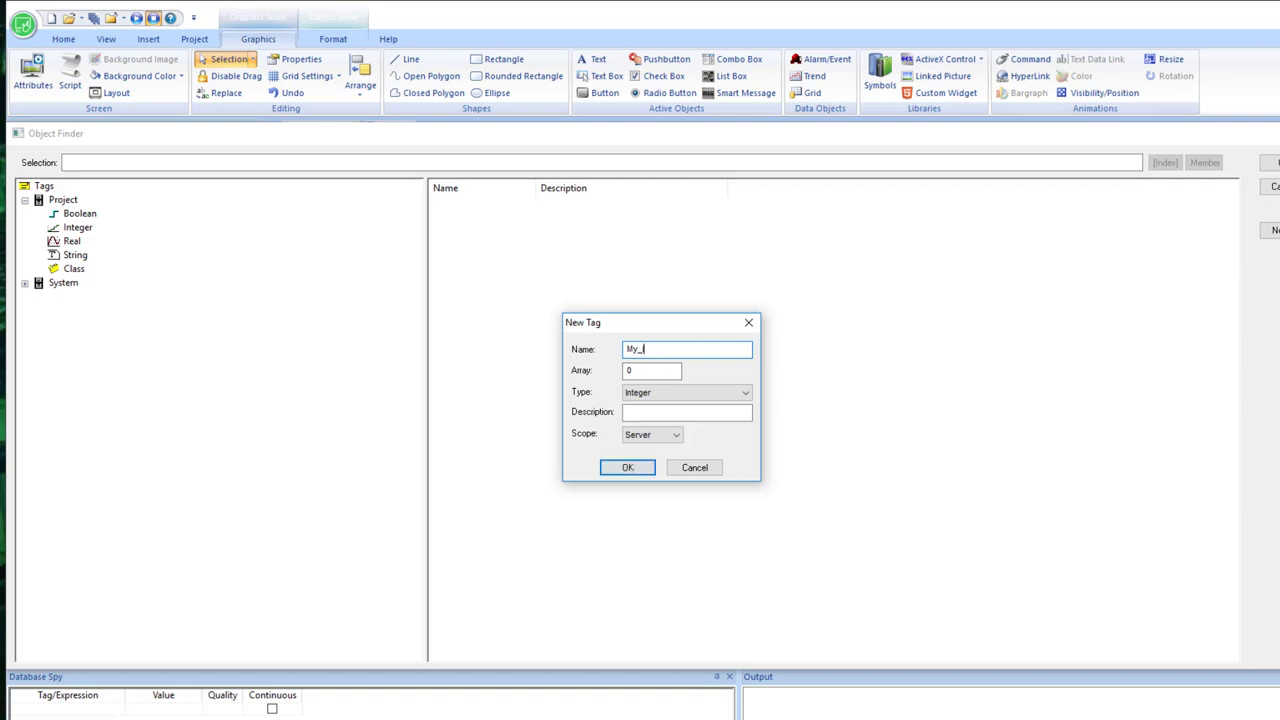
pyautogui.click(634, 468)
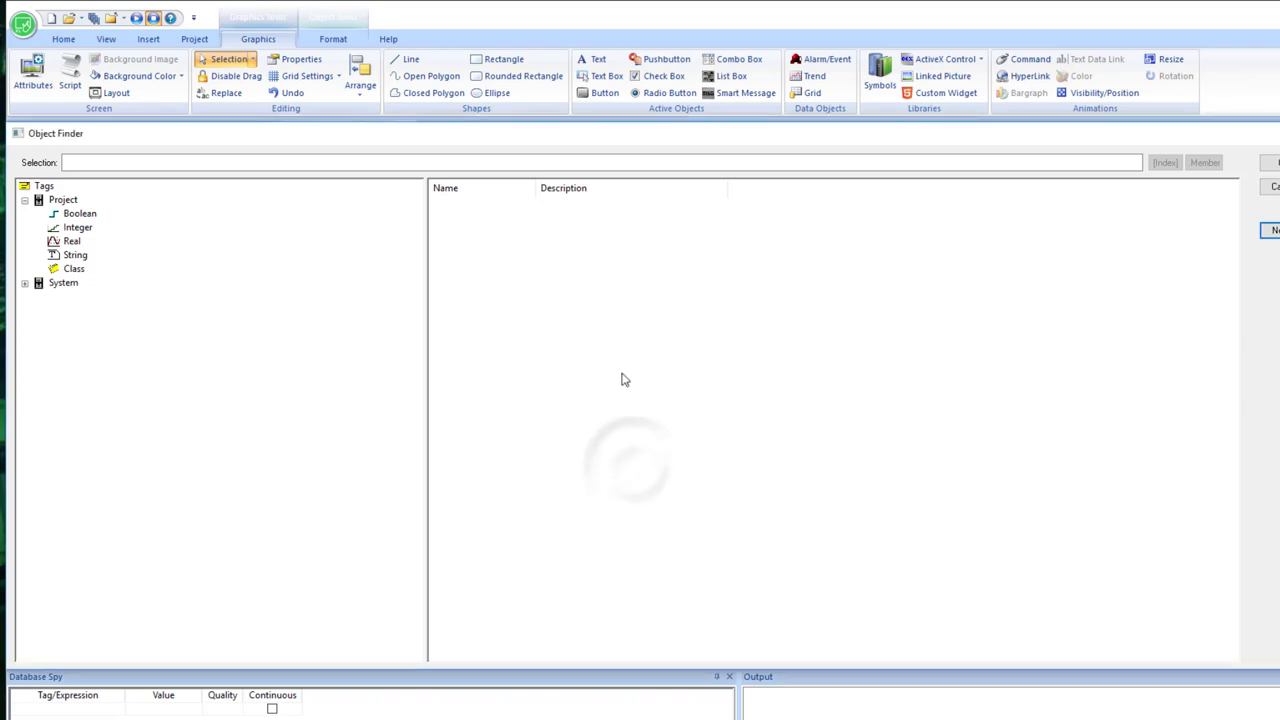
# Step: Assign the project integer tag My_Integer to the tank's TagLevel property
pyautogui.click(77, 227)
pyautogui.click(467, 206)
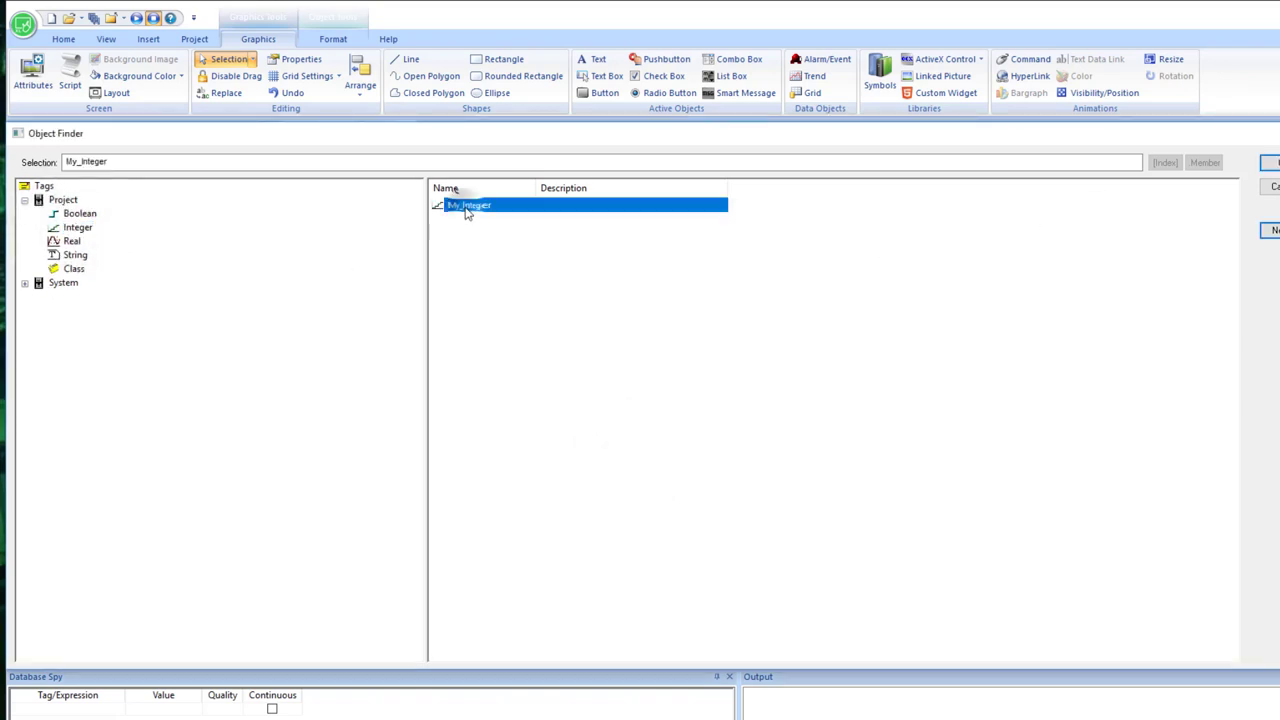
pyautogui.doubleClick(467, 207)
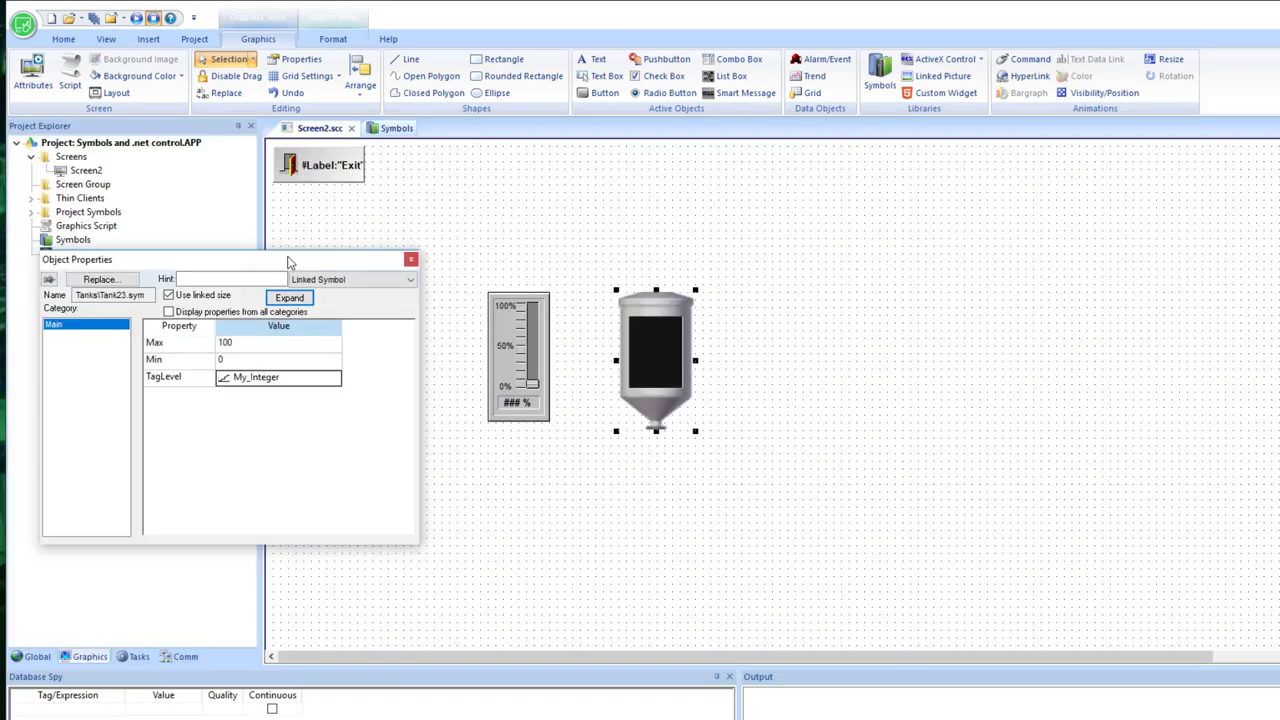
# Step: Set the slider's TagName property to the My_Integer tag and close its object properties
pyautogui.moveTo(288, 262); pyautogui.dragTo(1020, 300)
pyautogui.click(535, 385)
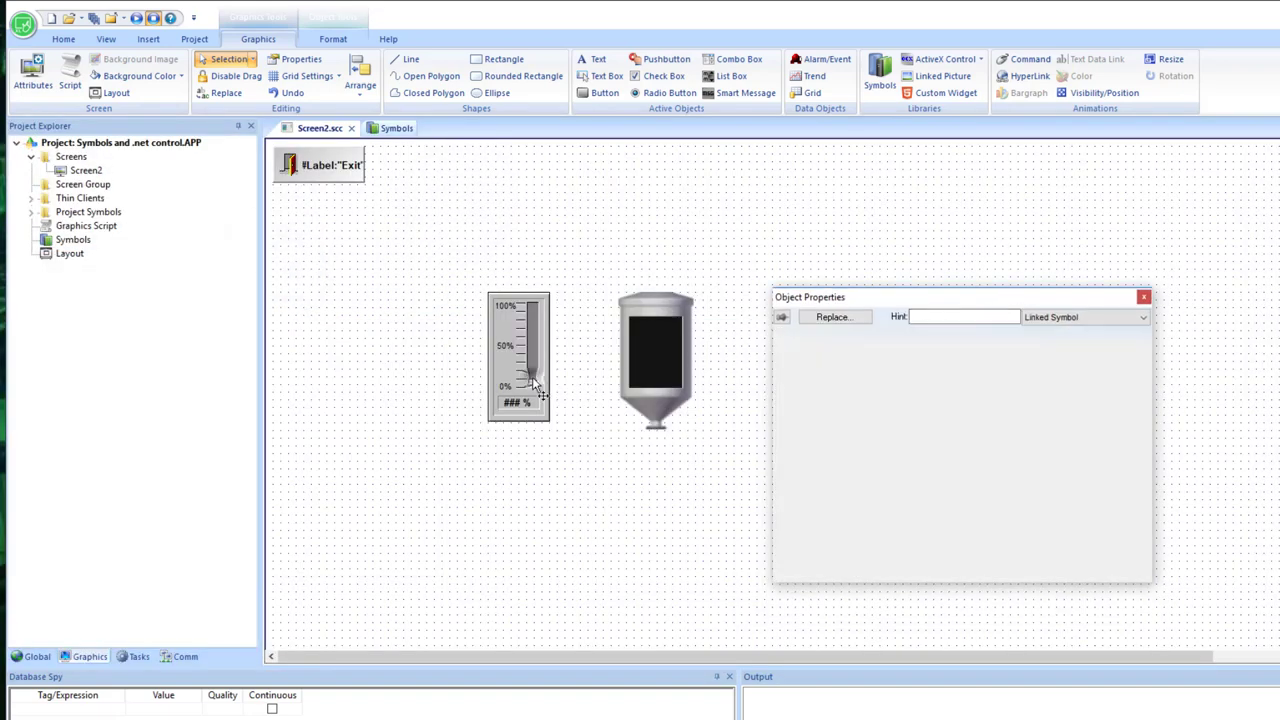
pyautogui.click(970, 418)
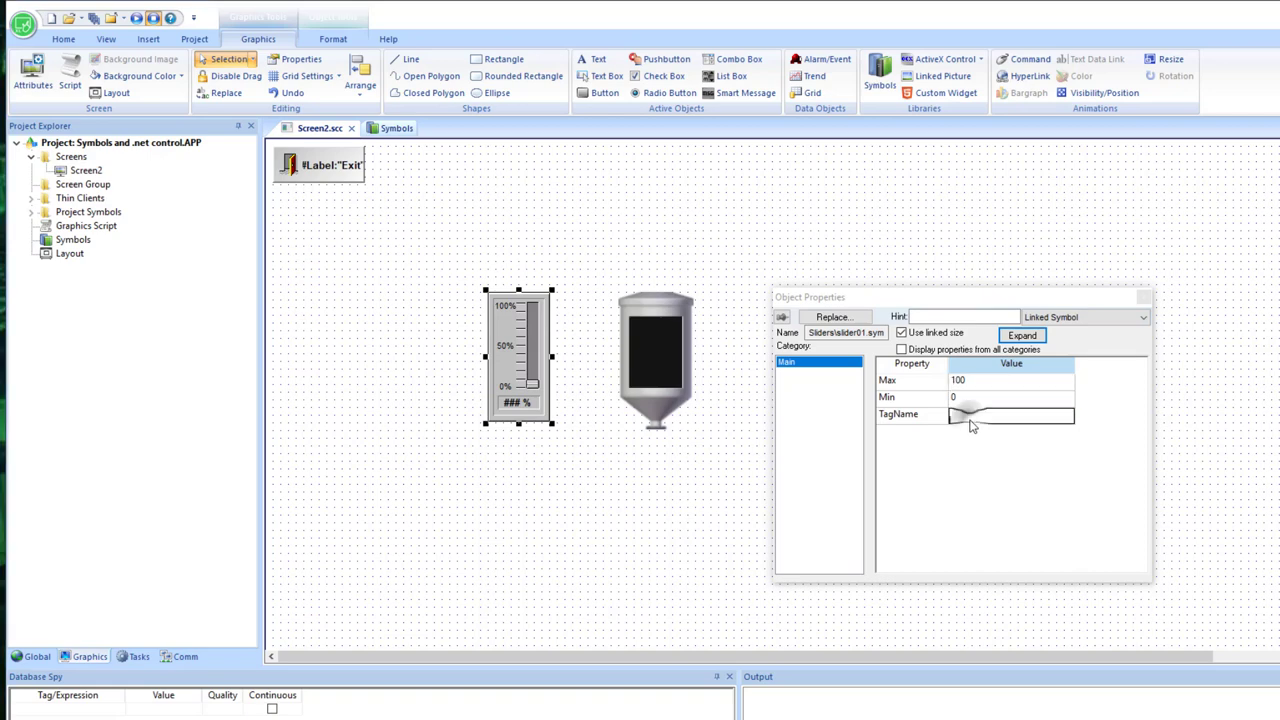
pyautogui.doubleClick(970, 418)
pyautogui.click(618, 243)
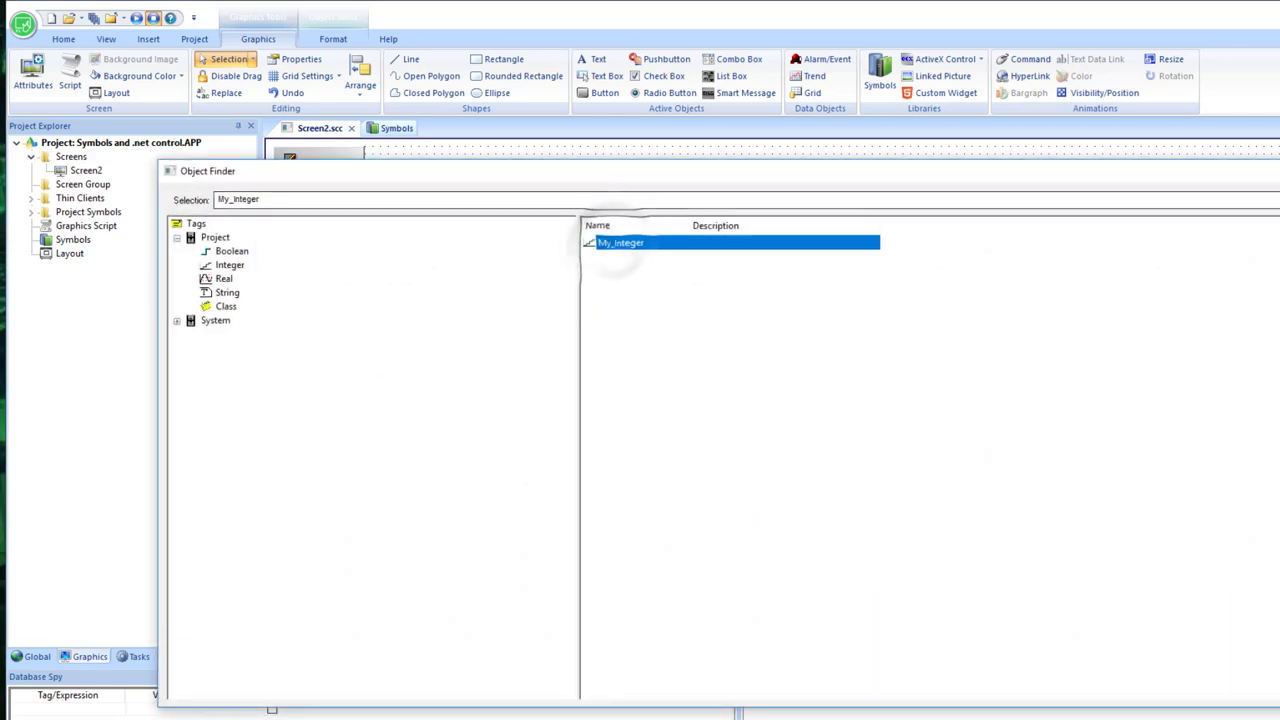
pyautogui.doubleClick(618, 243)
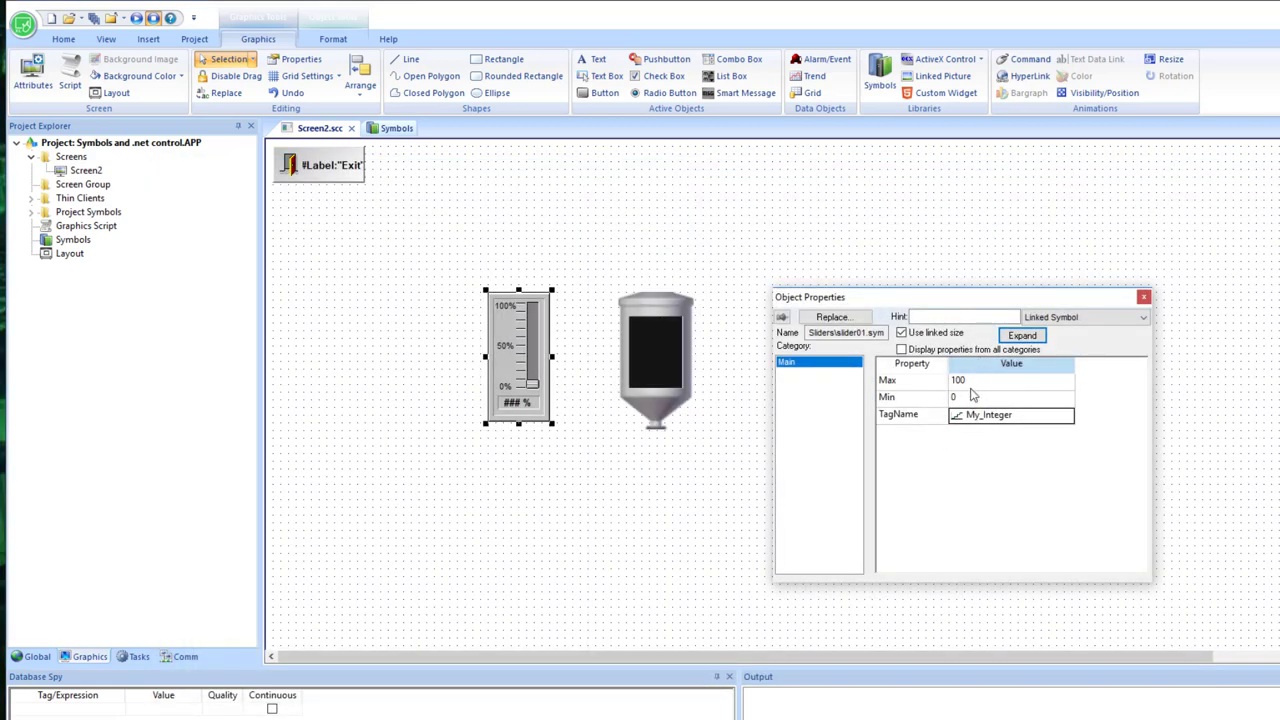
pyautogui.click(1143, 297)
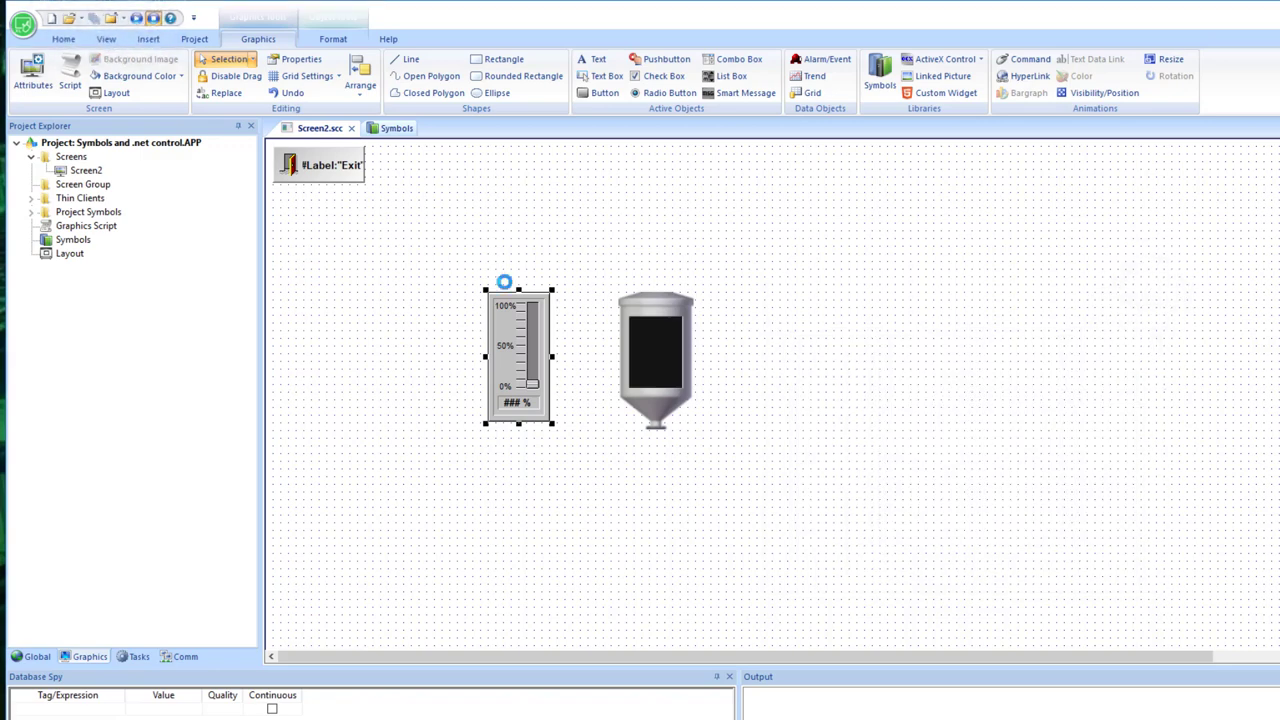
# Step: Test the running application by raising the slider to about 43 %, and exit it with confirmation
pyautogui.moveTo(267, 246); pyautogui.dragTo(268, 216)
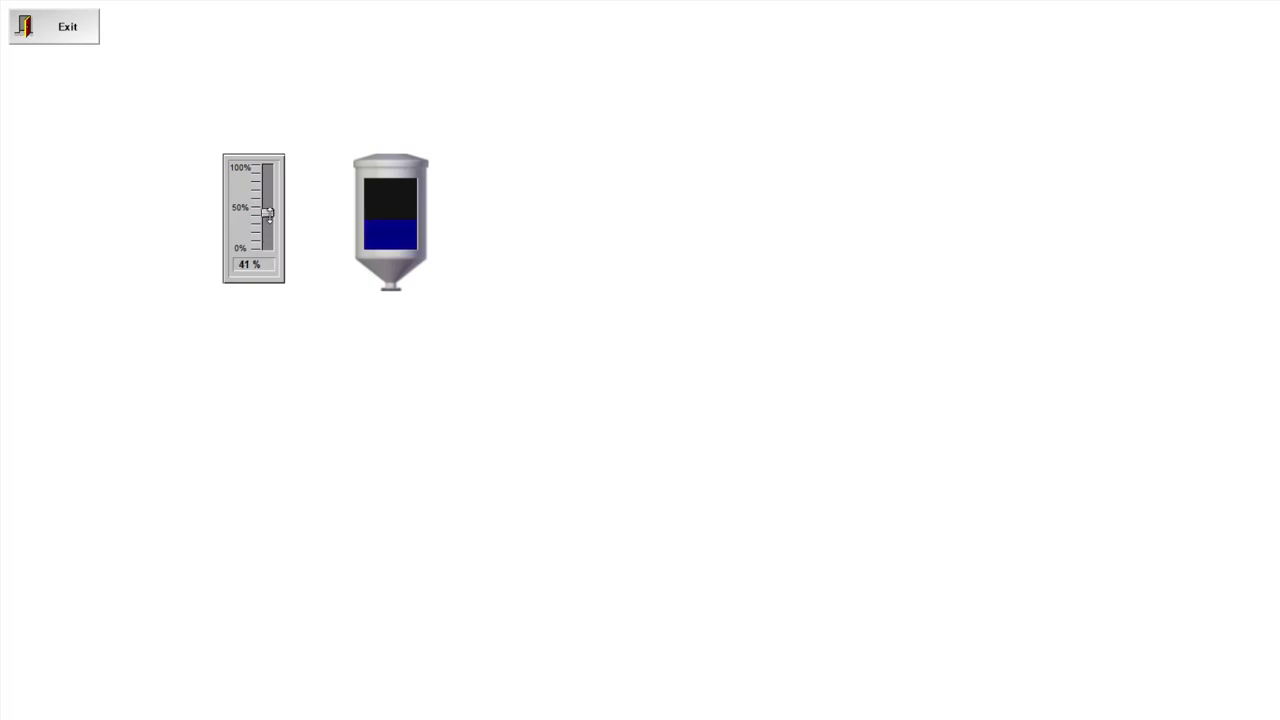
pyautogui.click(66, 28)
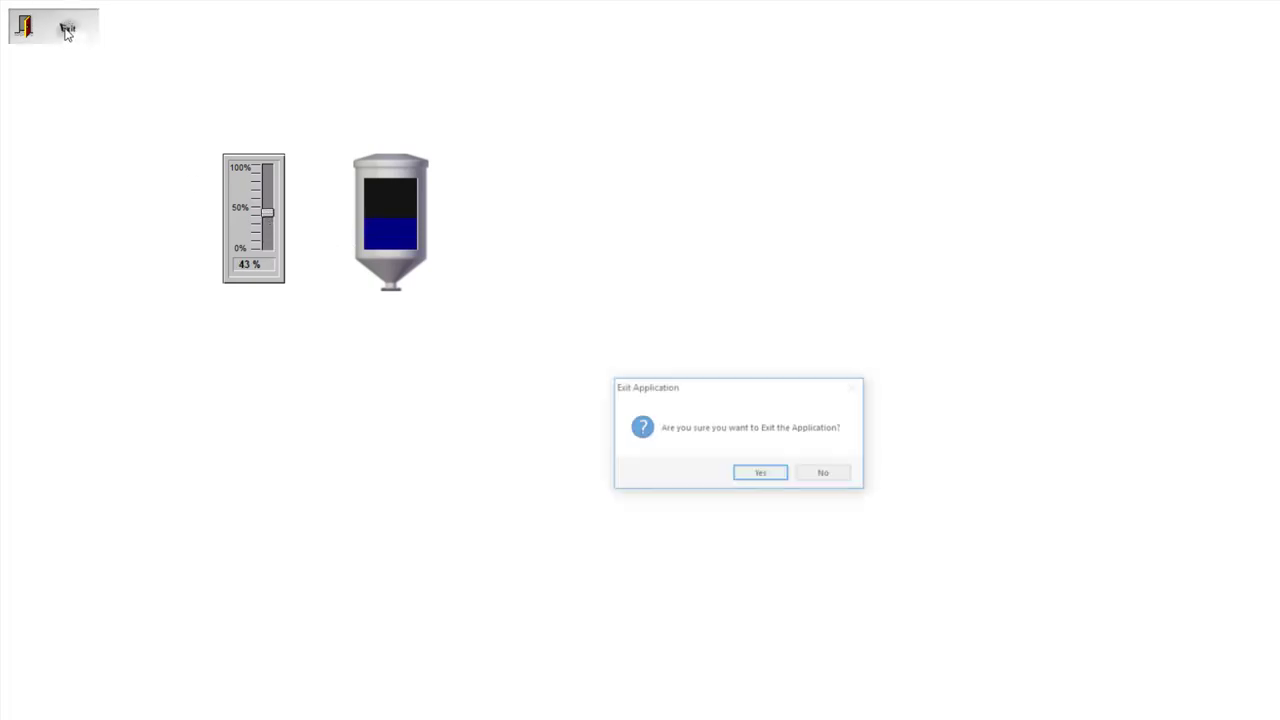
pyautogui.click(772, 484)
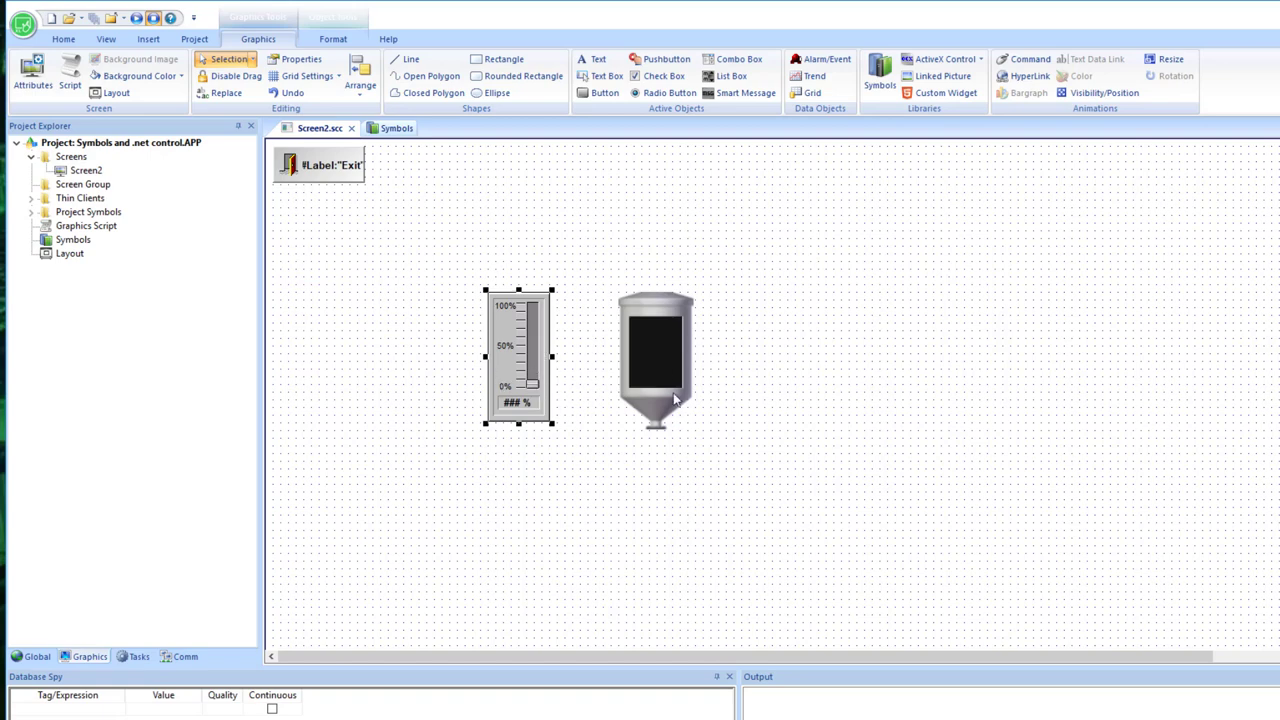
# Step: Duplicate the slider on Screen2 and place the copy level with the original, on its left
pyautogui.click(530, 427)
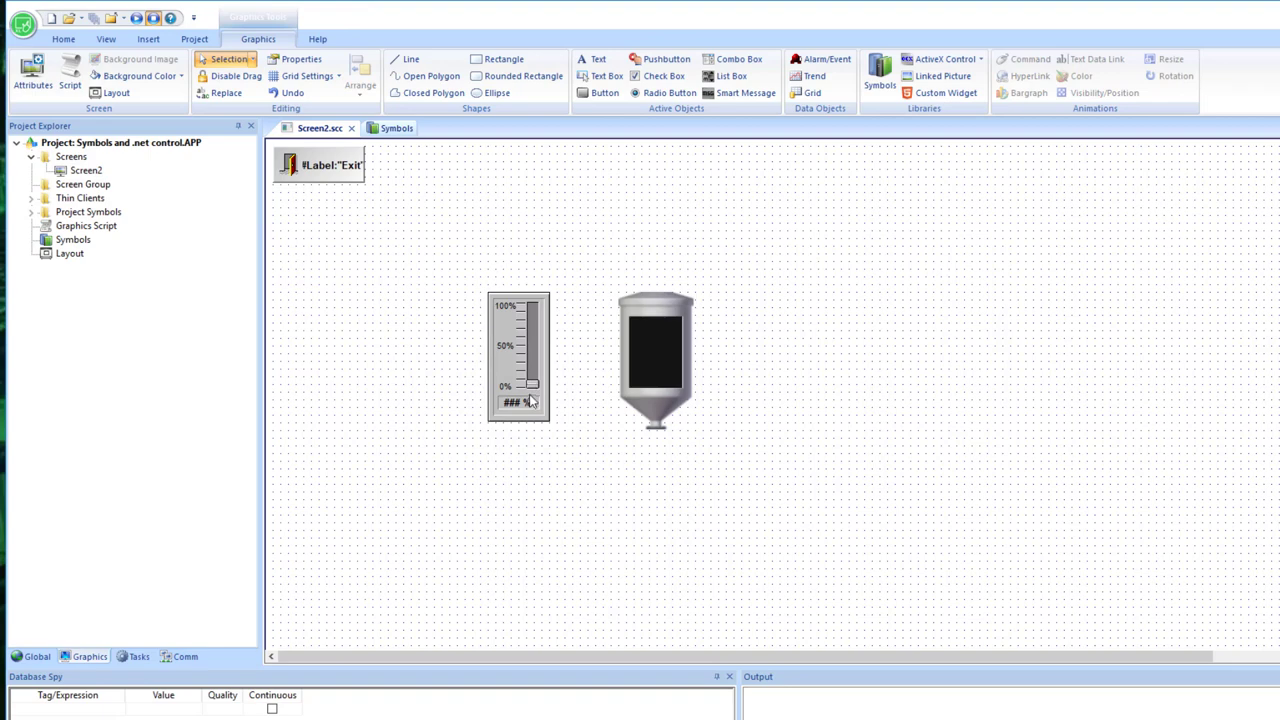
pyautogui.click(530, 400)
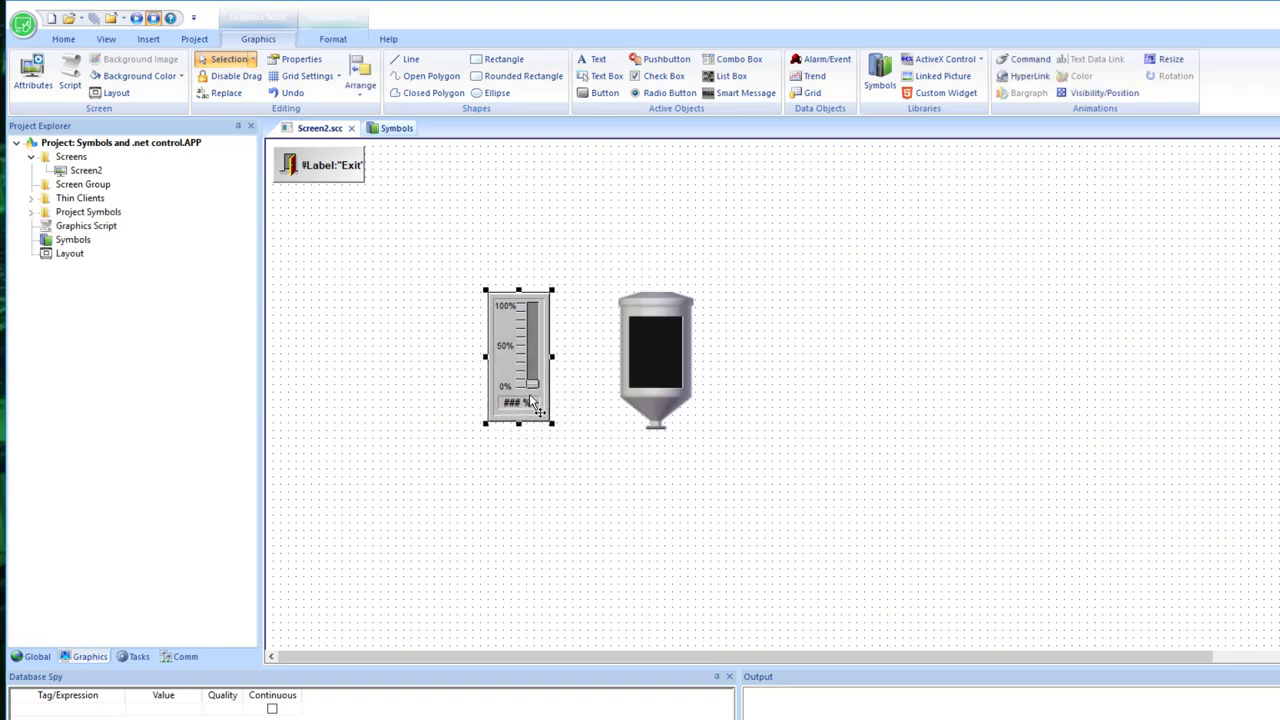
pyautogui.hotkey('ctrl', 'v')
pyautogui.moveTo(307, 222); pyautogui.dragTo(425, 370)
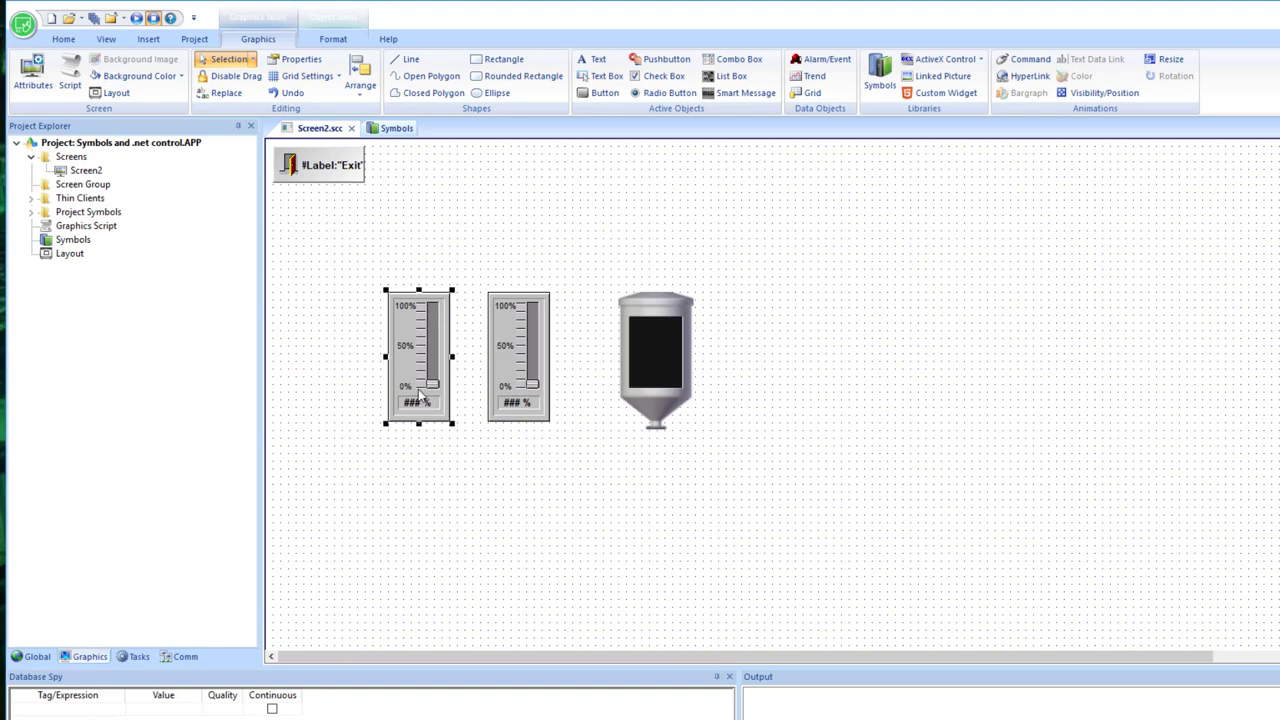
# Step: Set the copied slider's TagName to the system real tag AnalogValue_ and close its object properties
pyautogui.doubleClick(436, 402)
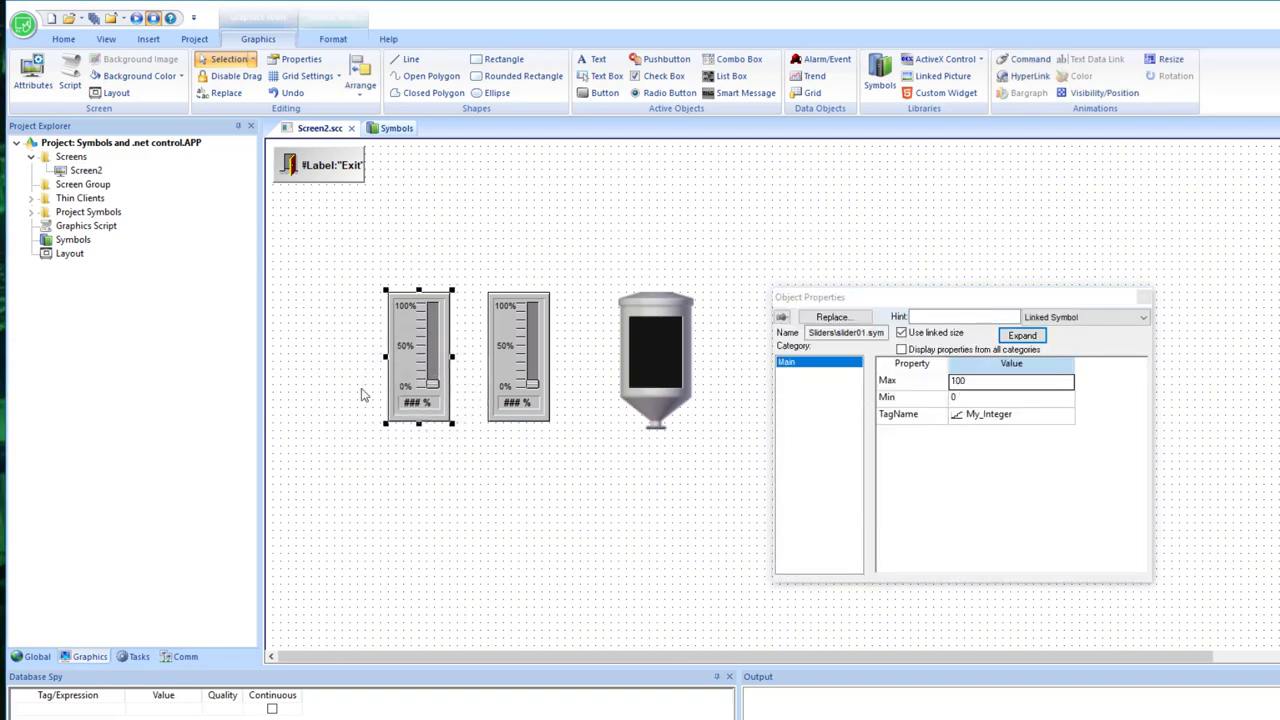
pyautogui.click(522, 398)
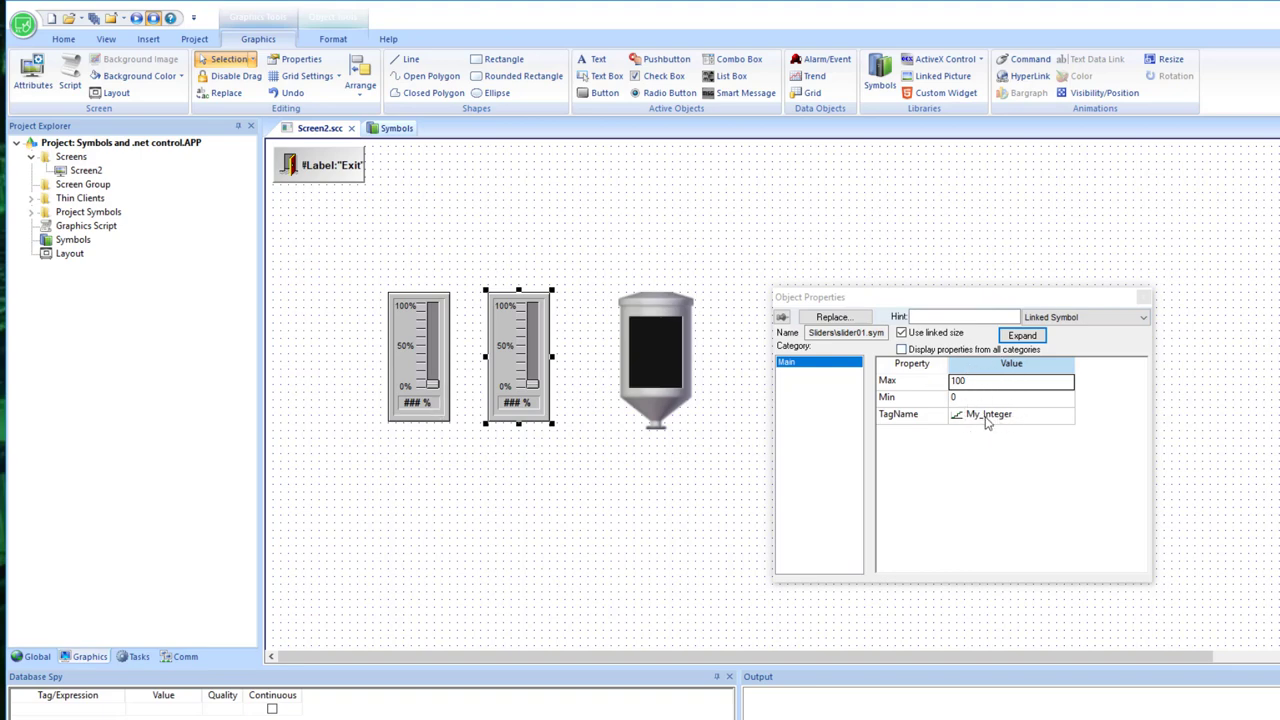
pyautogui.click(428, 410)
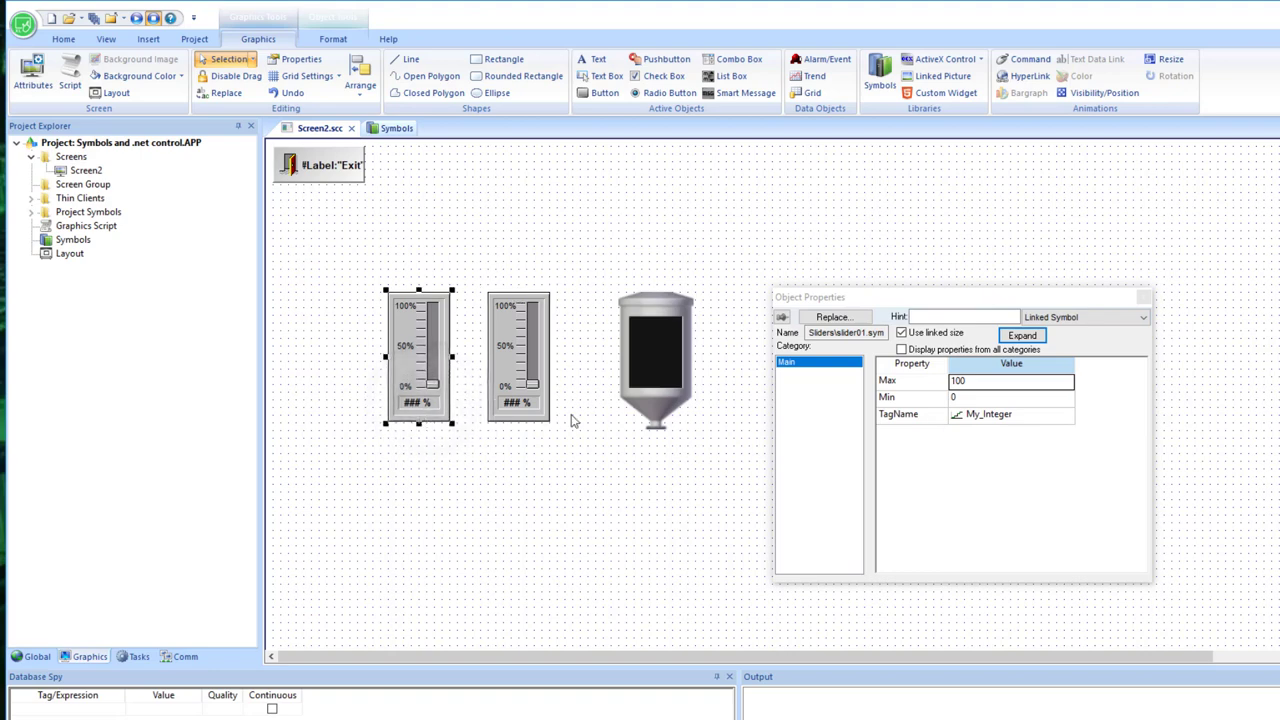
pyautogui.click(998, 420)
pyautogui.click(1017, 415)
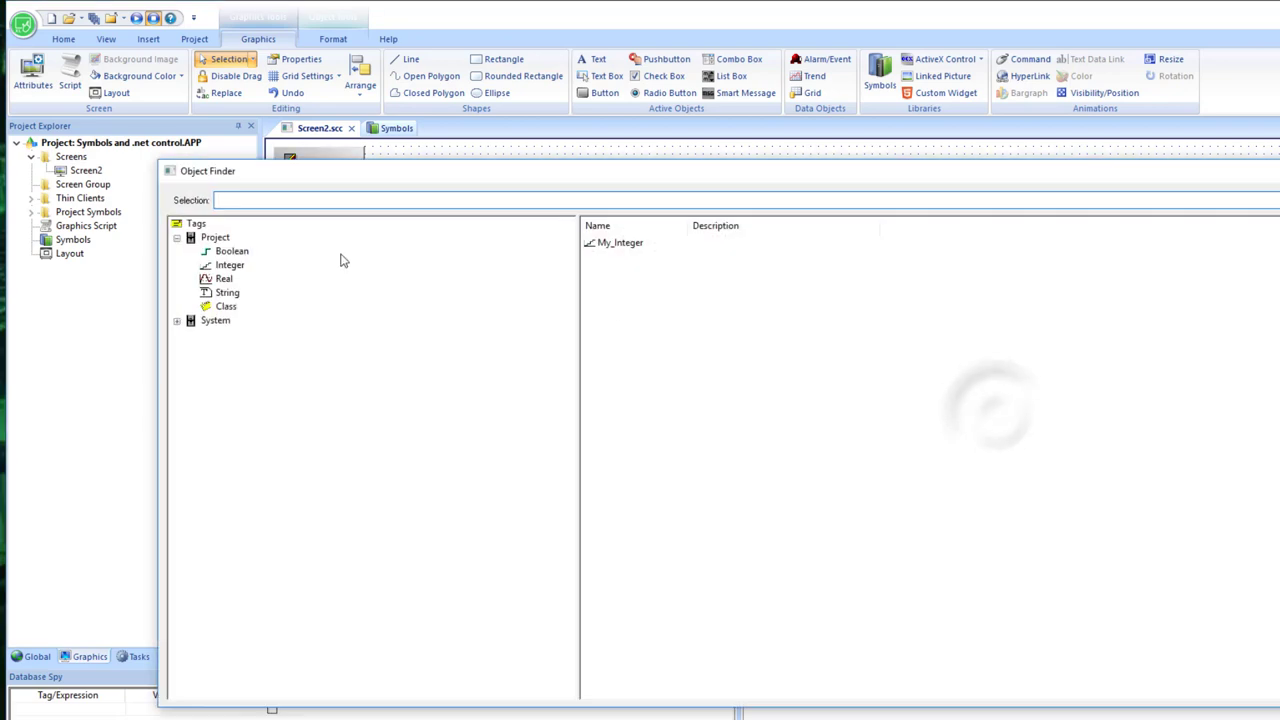
pyautogui.click(177, 321)
pyautogui.click(229, 347)
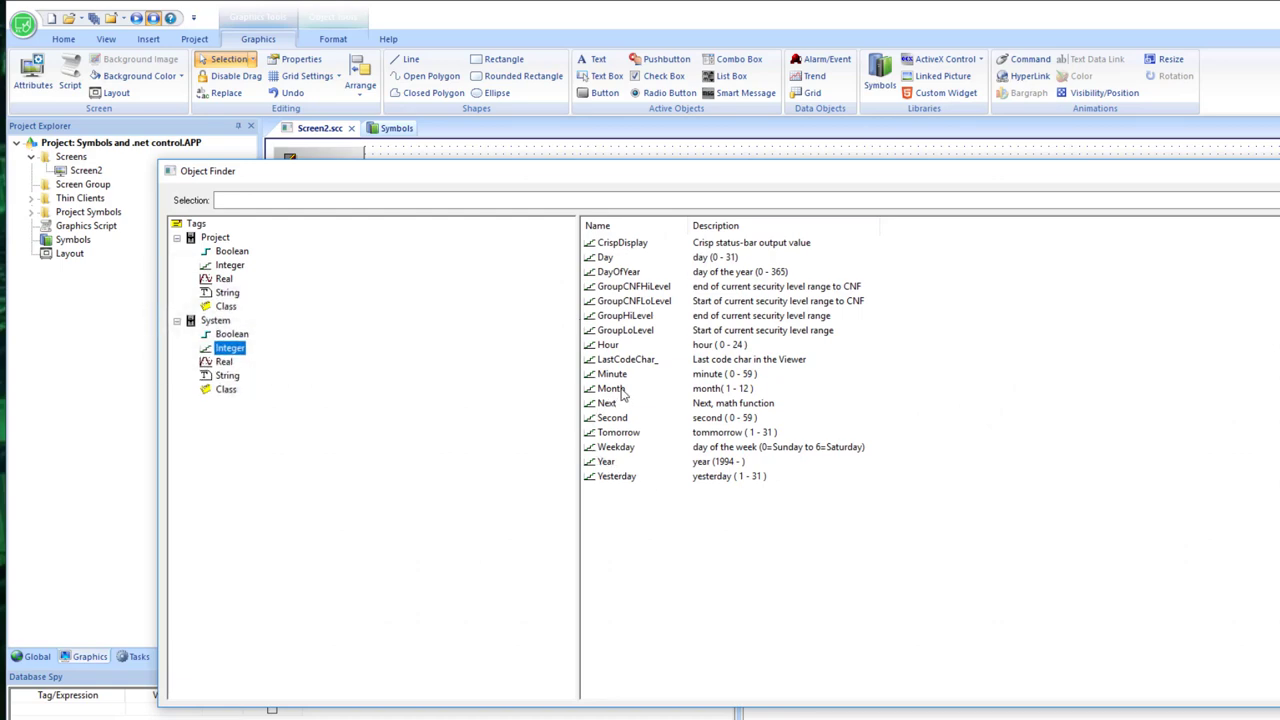
pyautogui.click(222, 362)
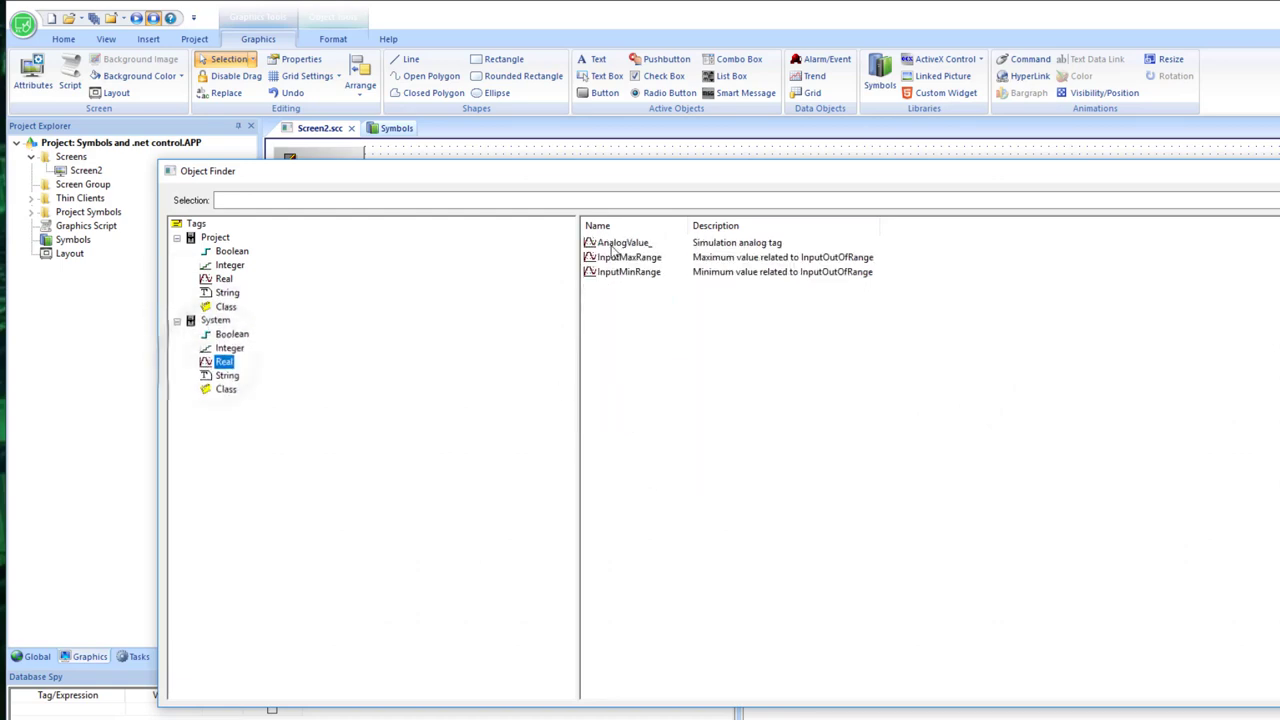
pyautogui.doubleClick(610, 243)
pyautogui.click(1010, 397)
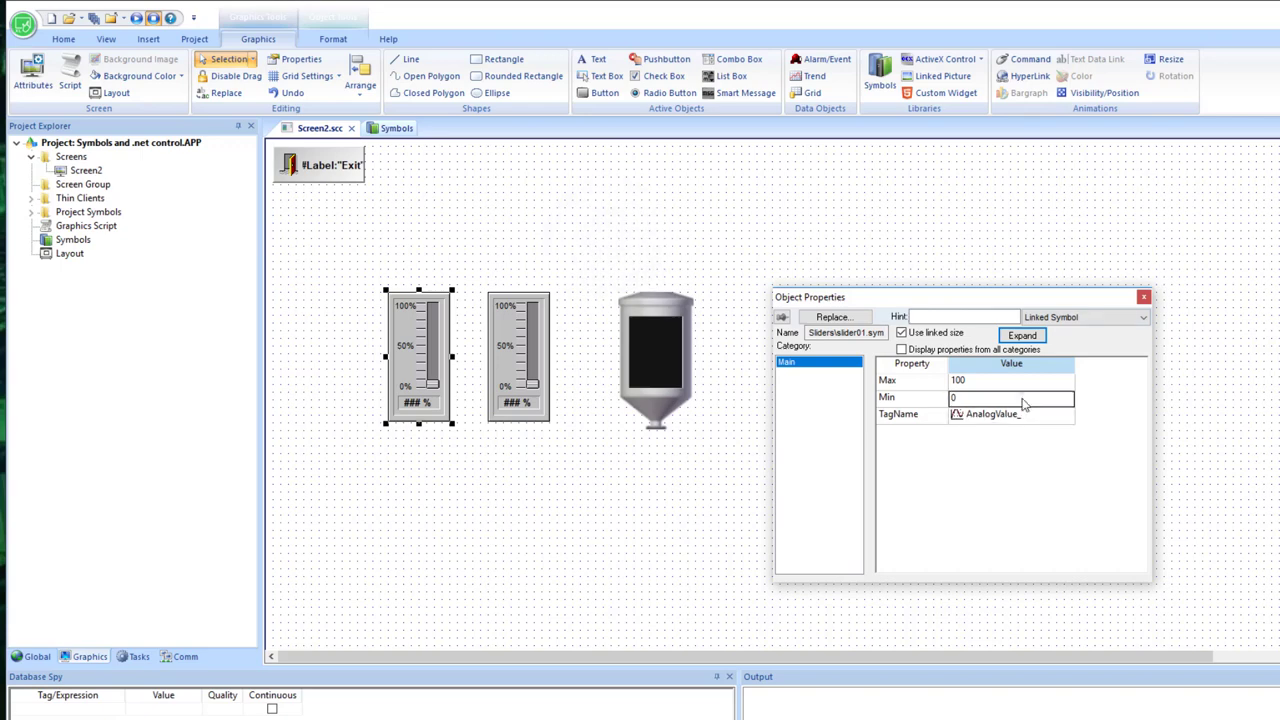
pyautogui.click(485, 440)
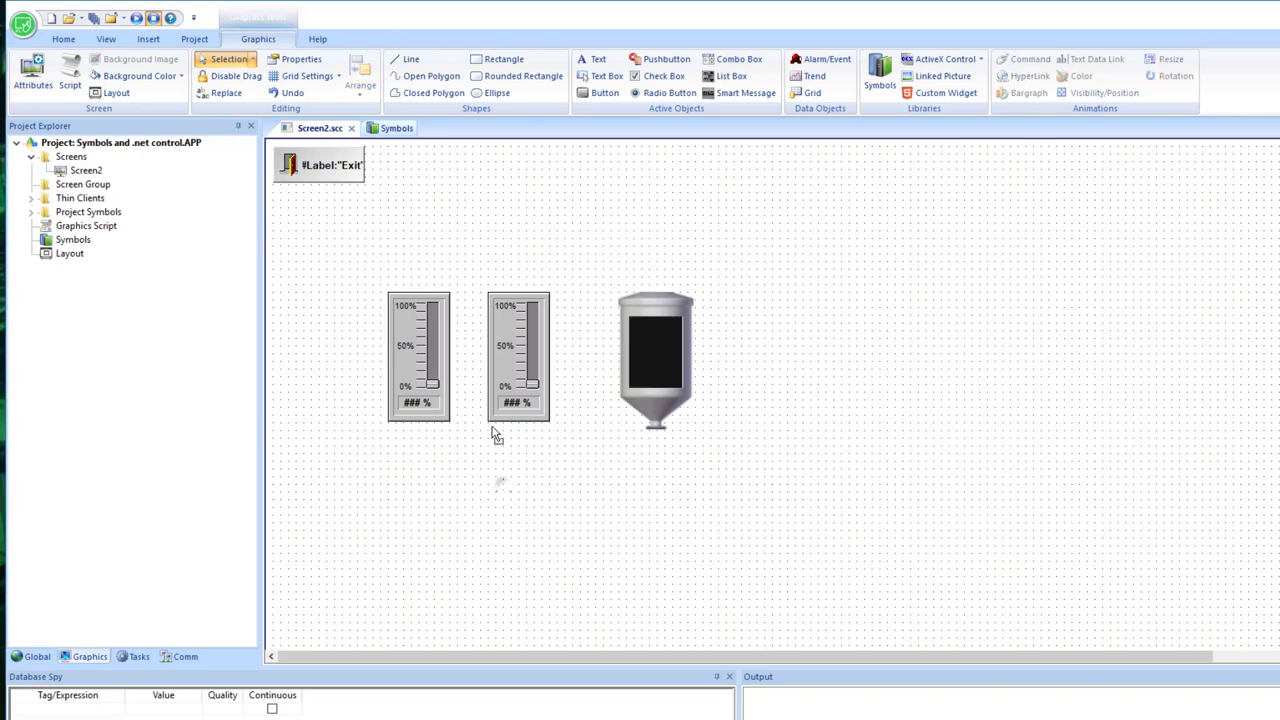
# Step: Review the copied slider's object properties and close them
pyautogui.click(525, 380)
pyautogui.click(422, 403)
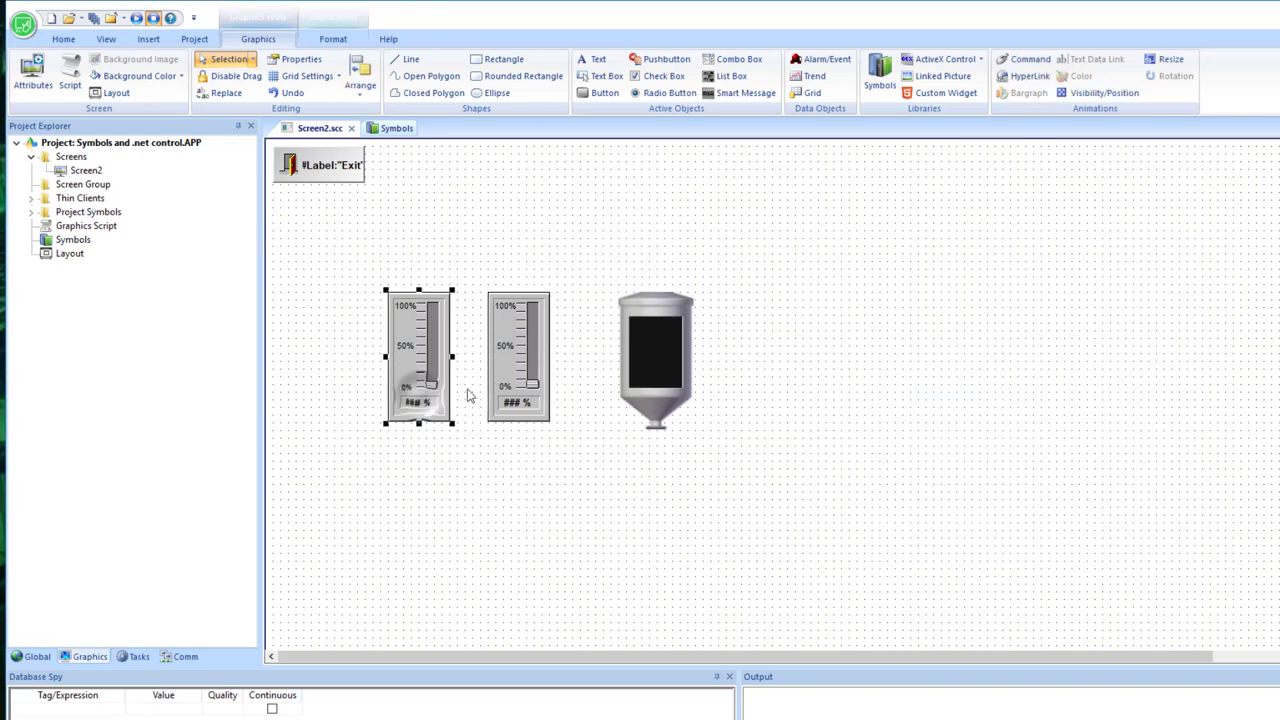
pyautogui.doubleClick(418, 400)
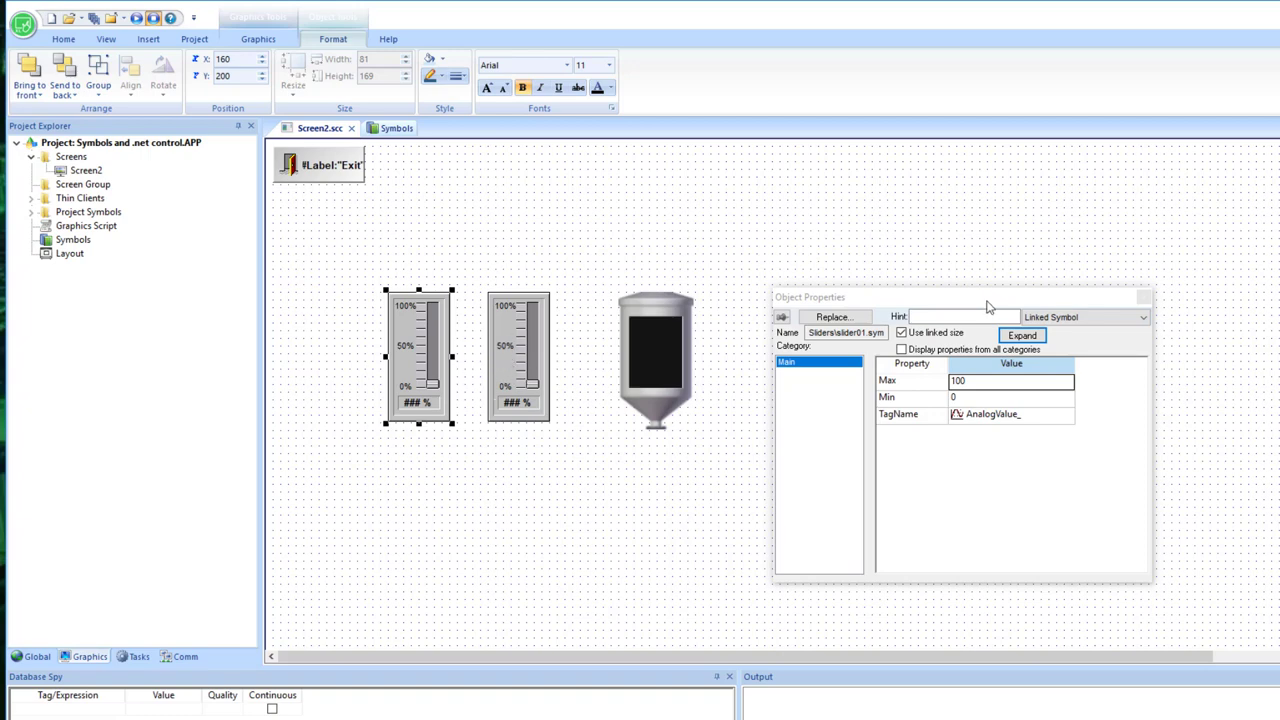
pyautogui.click(1143, 298)
pyautogui.click(494, 471)
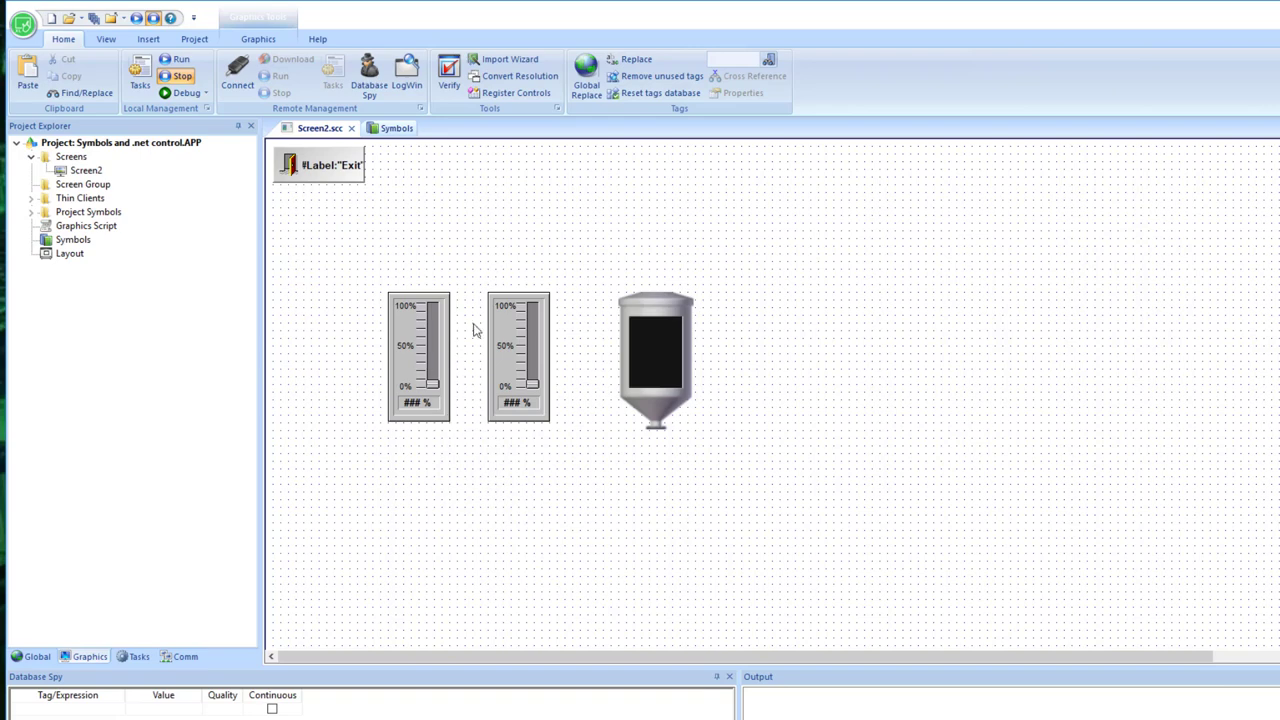
# Step: Open the copied slider's linked symbol slider01.sym for editing
pyautogui.click(421, 386)
pyautogui.rightClick(424, 387)
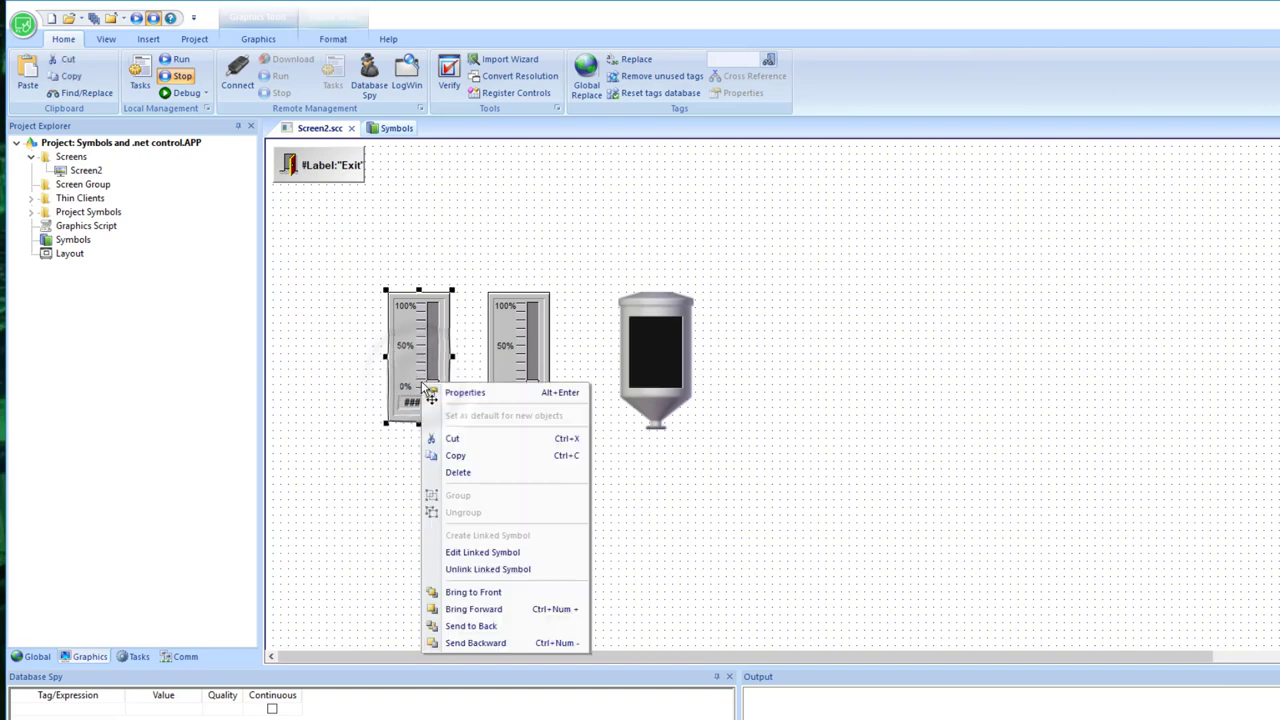
pyautogui.click(500, 556)
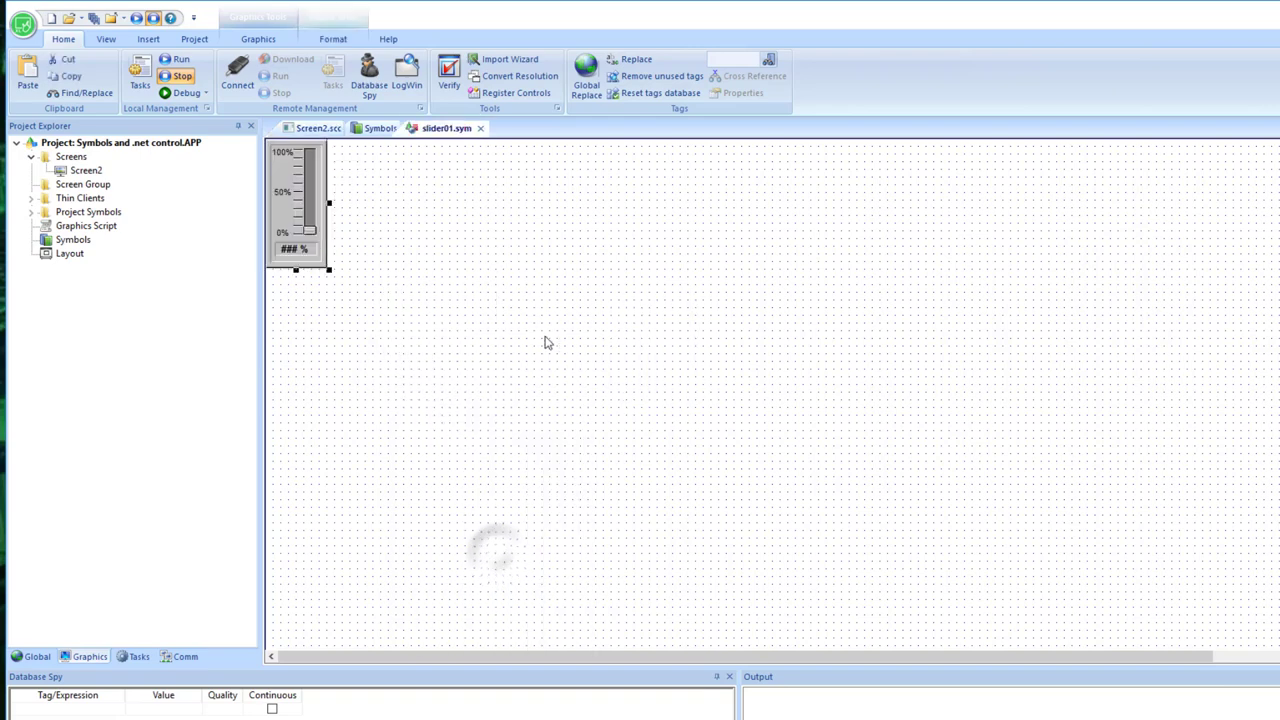
# Step: Ungroup the slider symbol and stretch its grey background panel downward below the percentage display
pyautogui.rightClick(292, 232)
pyautogui.click(353, 363)
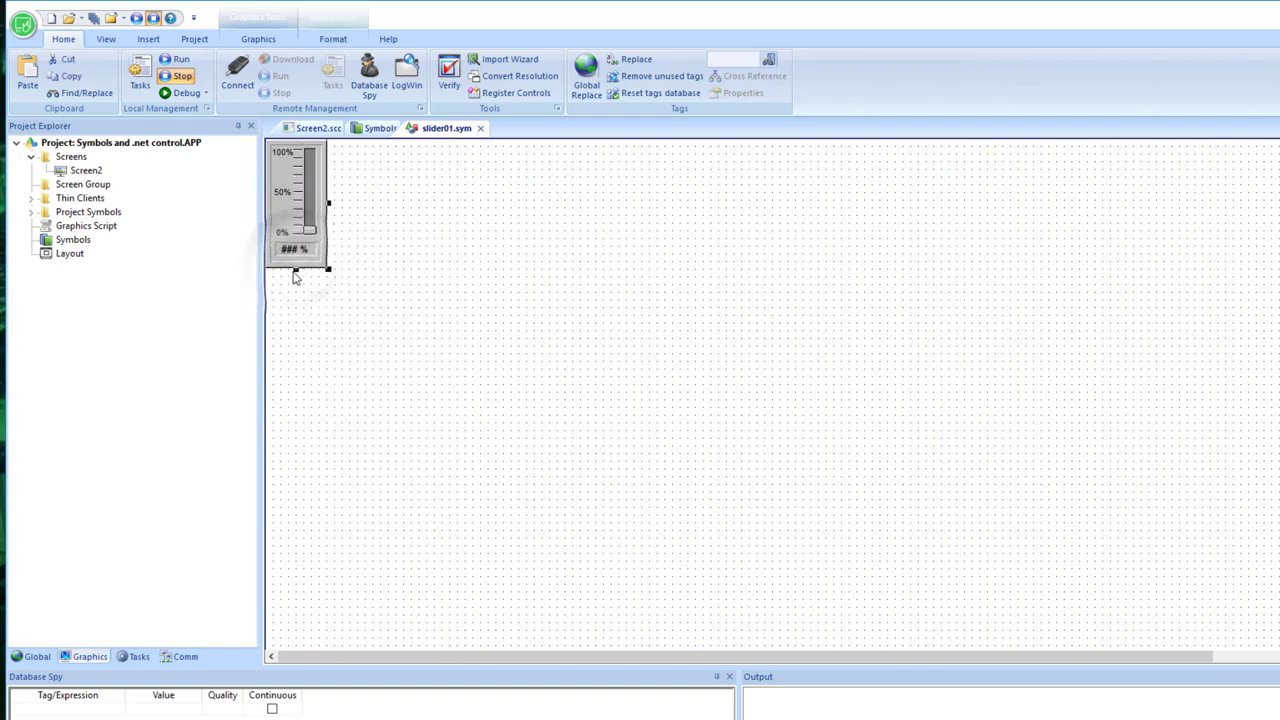
pyautogui.moveTo(297, 270); pyautogui.dragTo(304, 331)
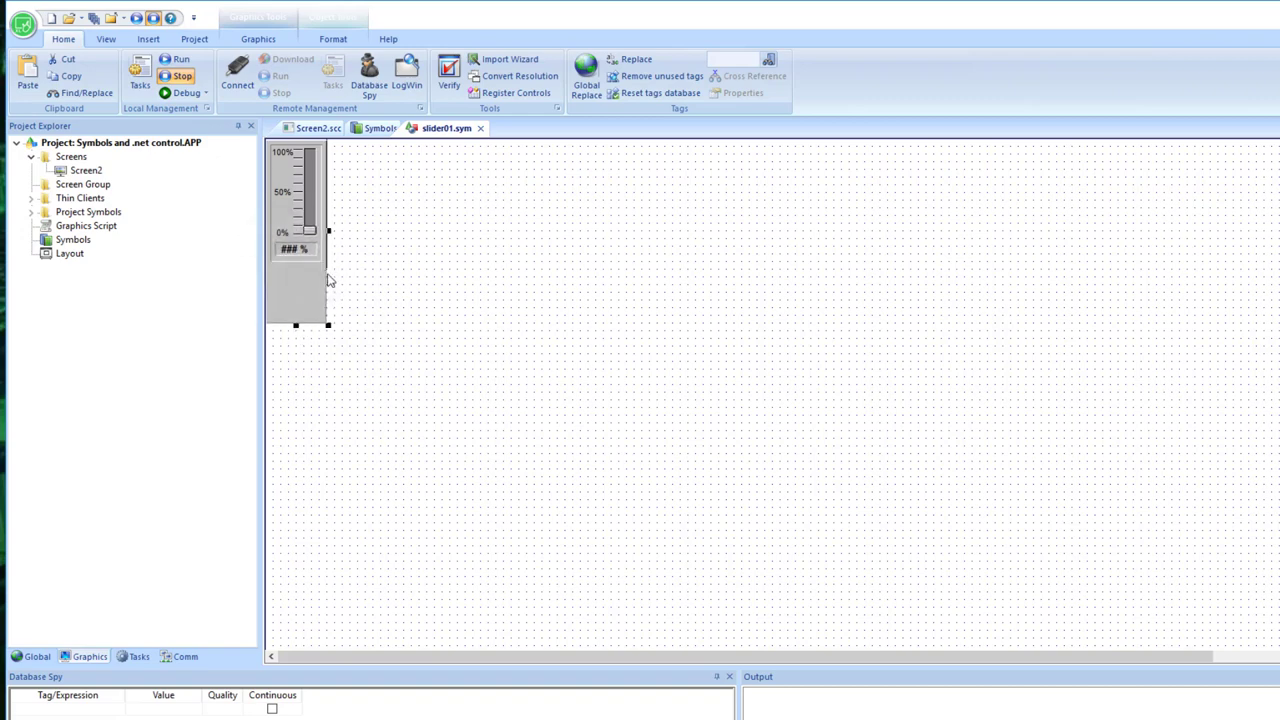
pyautogui.click(468, 208)
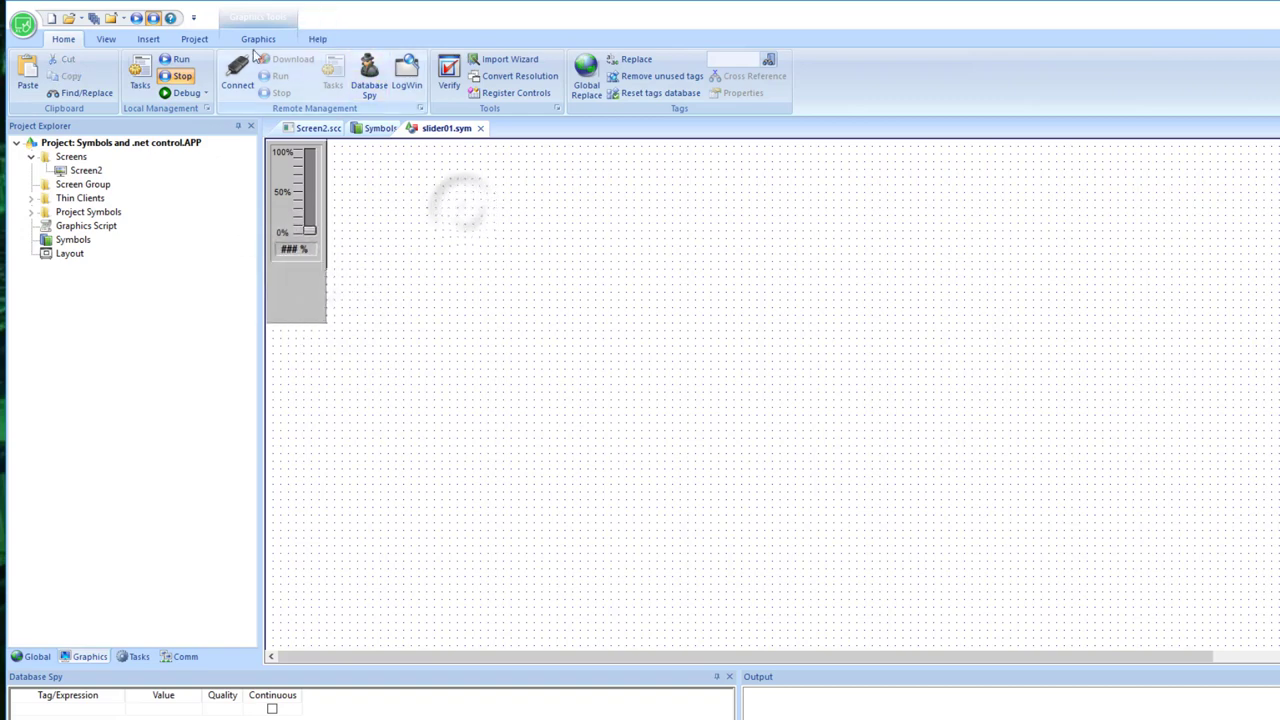
# Step: Add the text "My Txt" to the slider symbol's grey panel, just below the percentage display
pyautogui.click(258, 39)
pyautogui.click(590, 60)
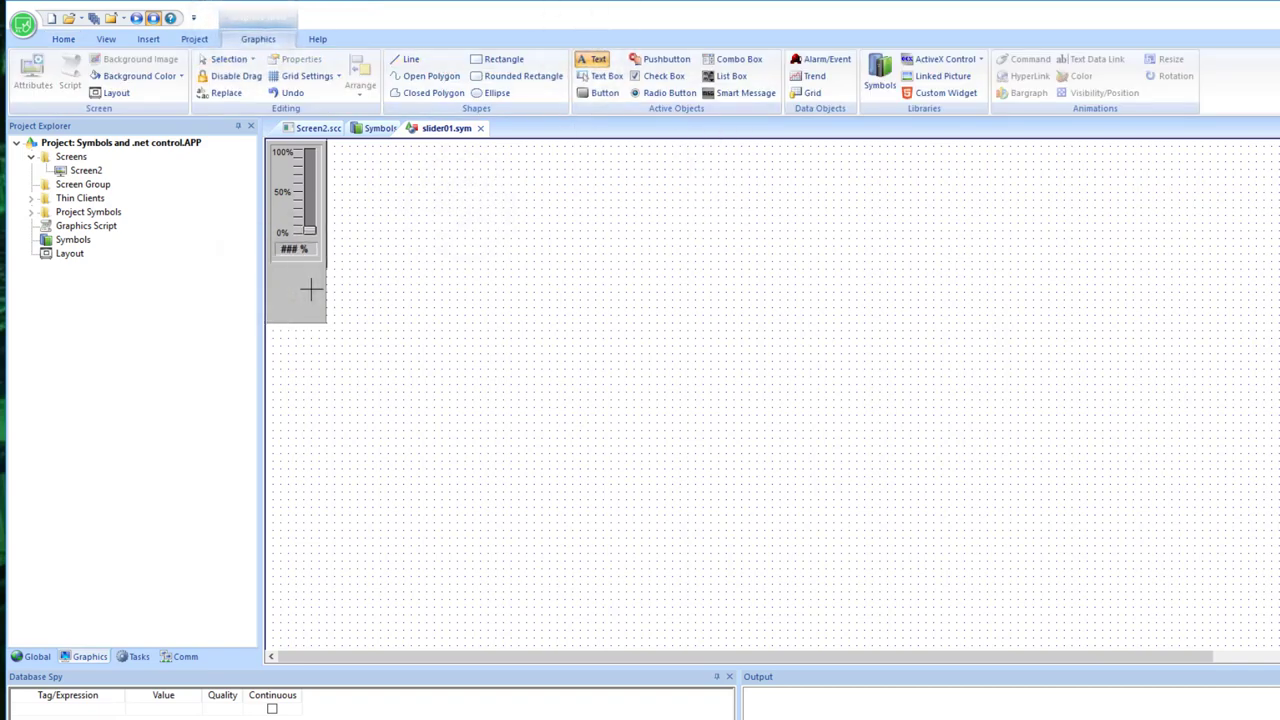
pyautogui.write('My Txt')
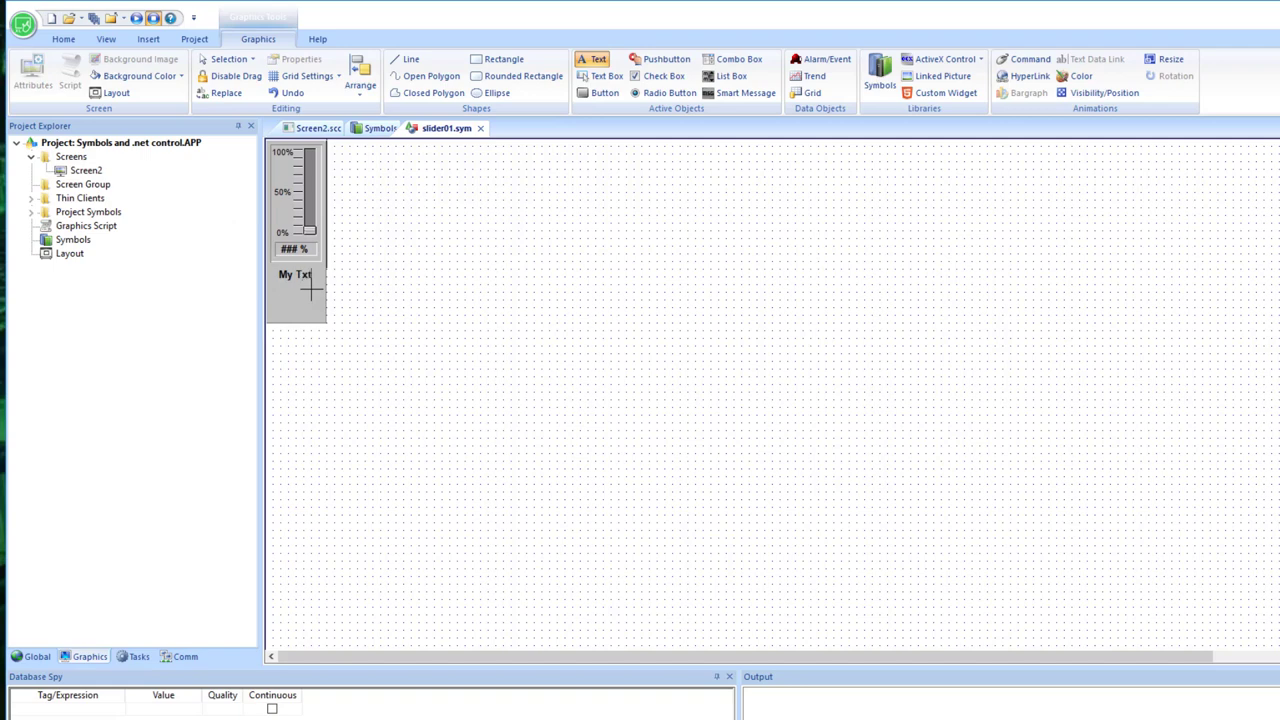
pyautogui.click(392, 304)
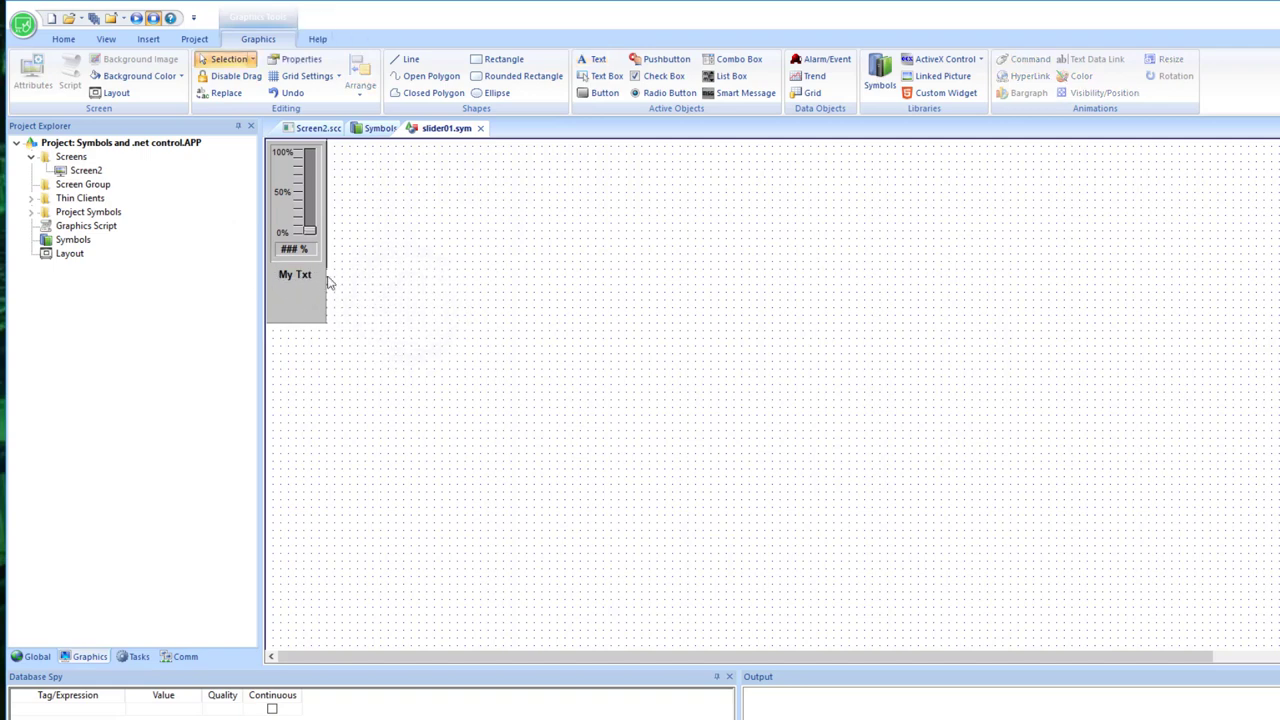
# Step: Close slider01.sym with its changes saved and return to Screen2
pyautogui.click(481, 129)
pyautogui.click(679, 473)
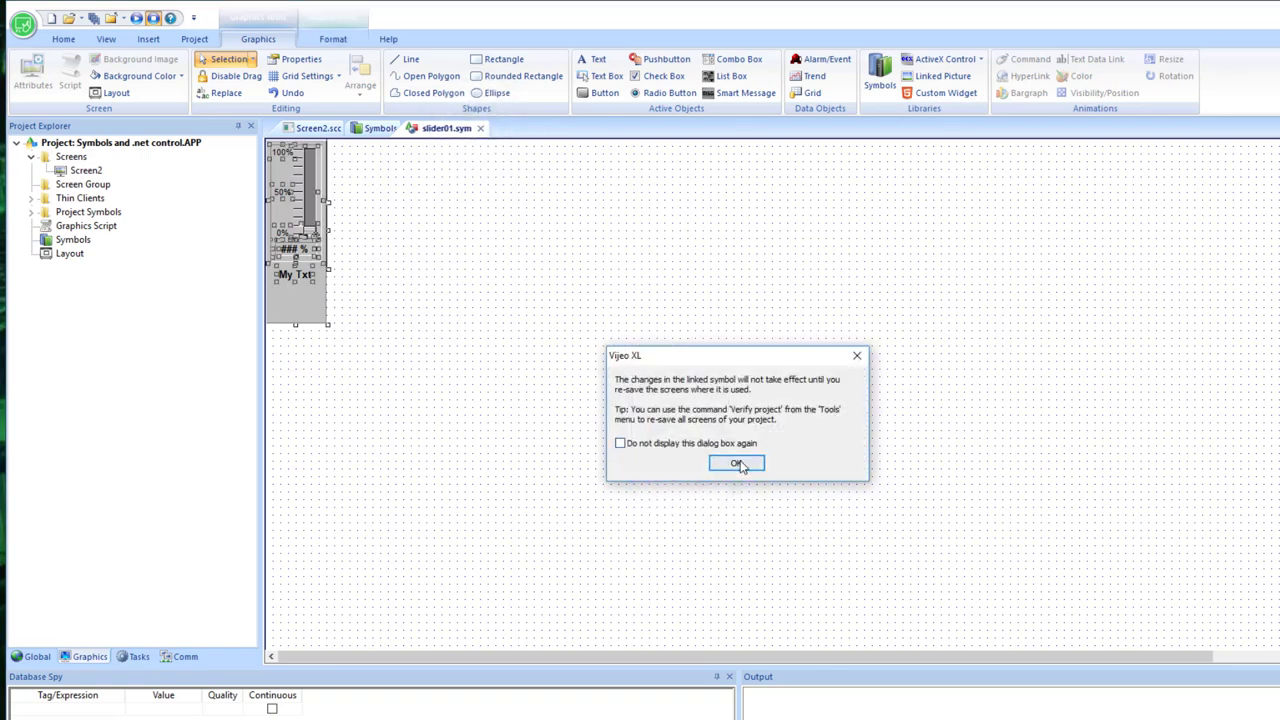
pyautogui.click(738, 464)
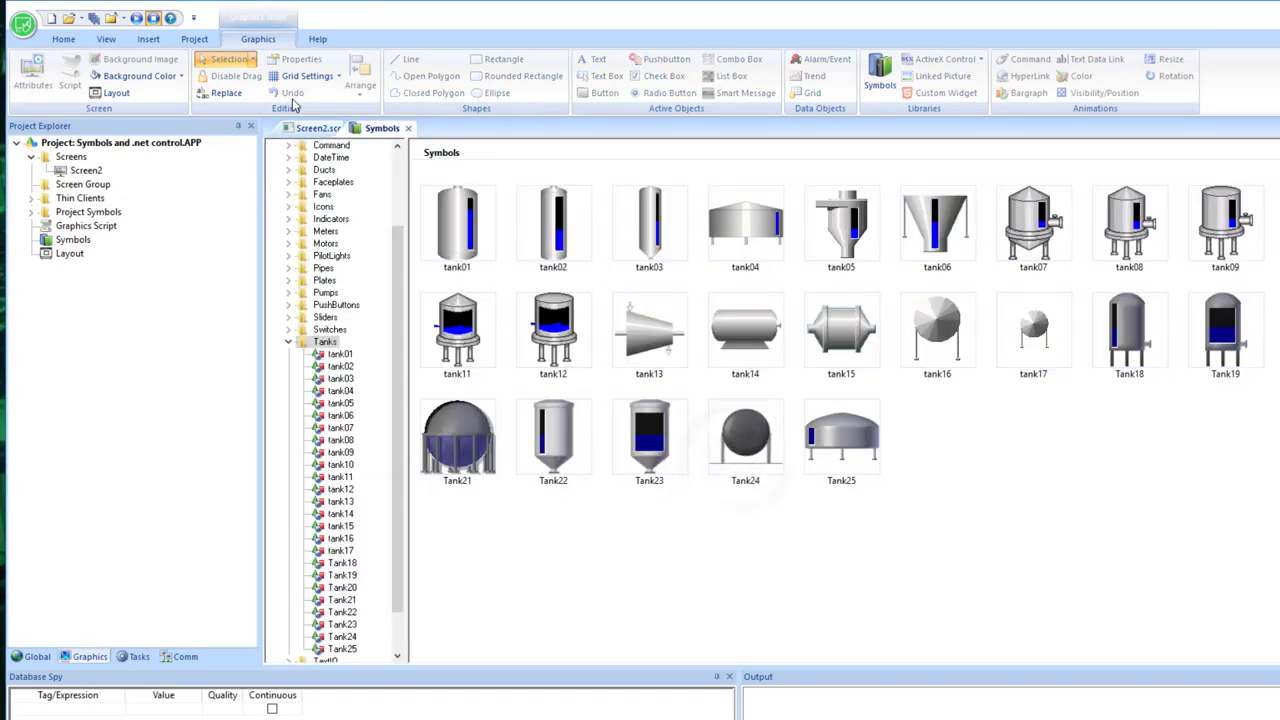
pyautogui.click(316, 128)
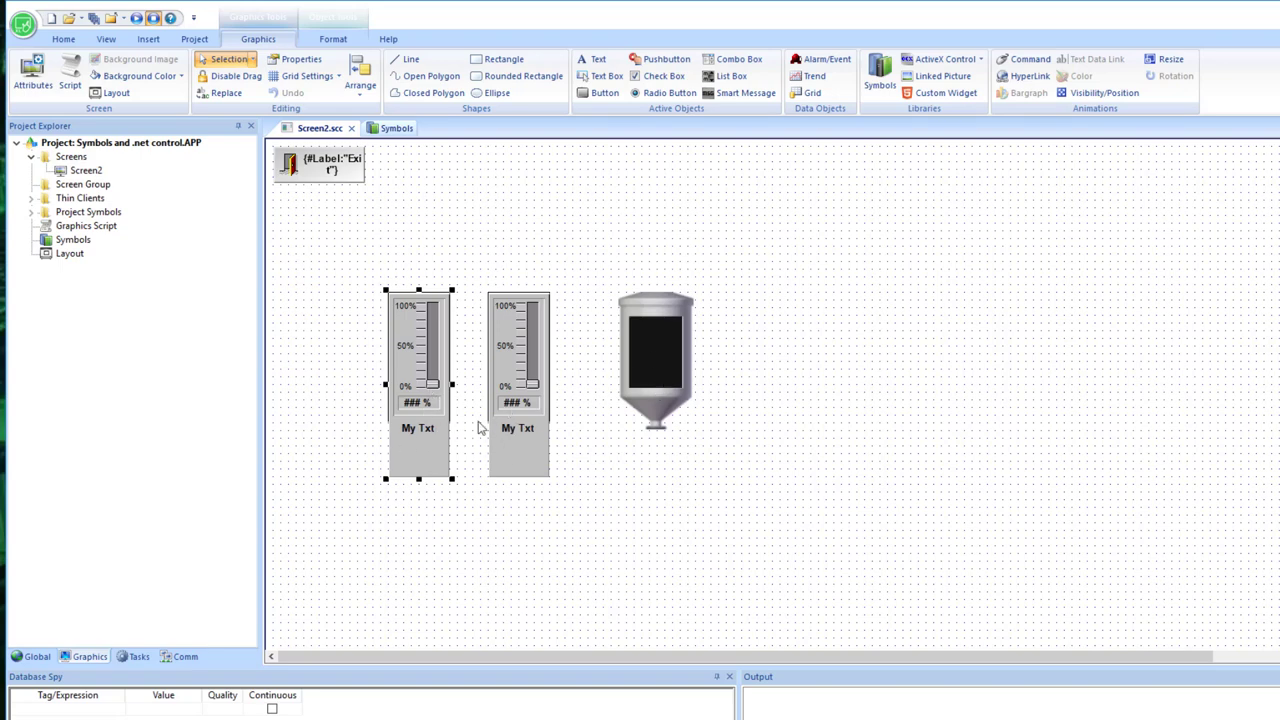
# Step: Unlink the left slider from its linked symbol and start creating a new linked symbol from all its parts
pyautogui.rightClick(415, 435)
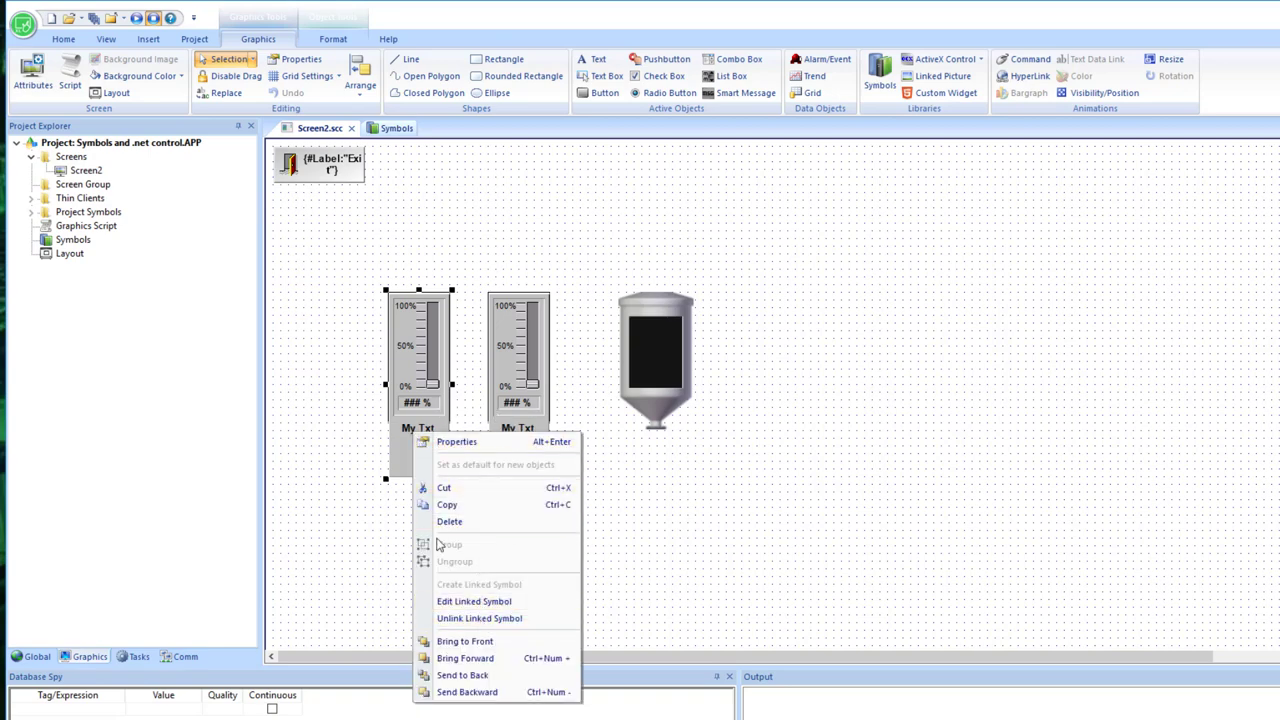
pyautogui.click(490, 619)
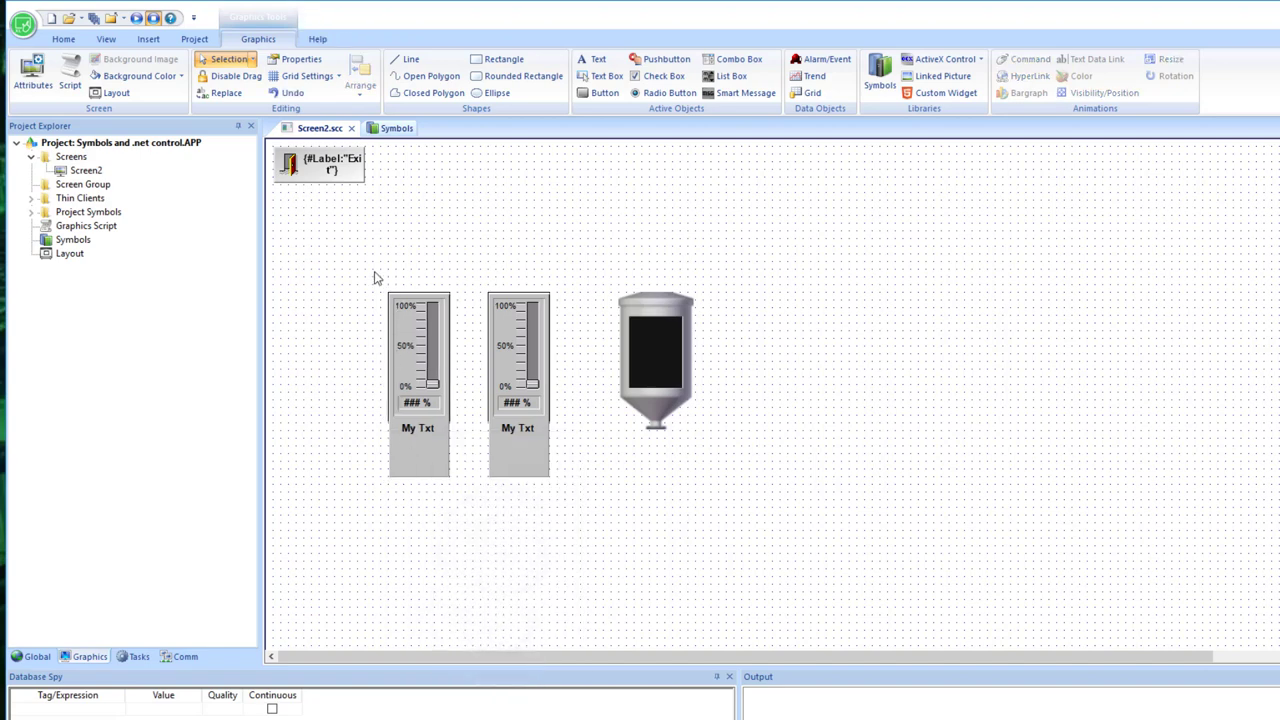
pyautogui.moveTo(376, 275); pyautogui.dragTo(475, 522)
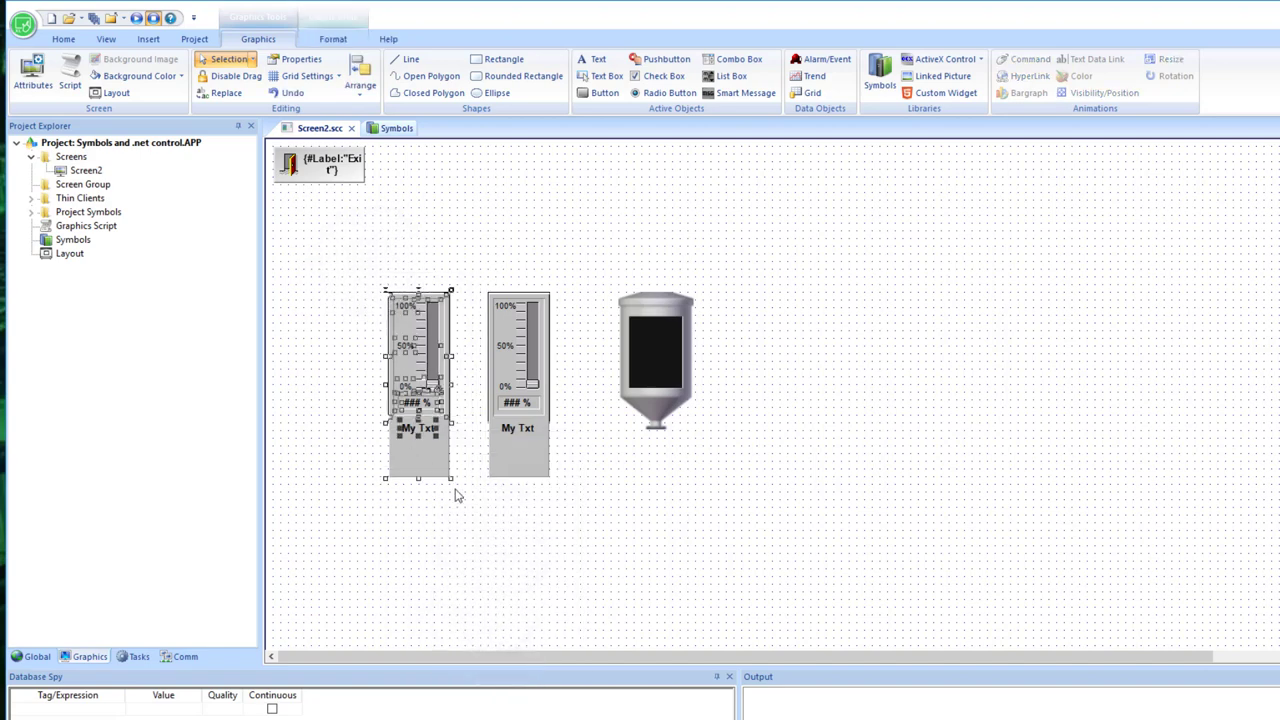
pyautogui.rightClick(430, 462)
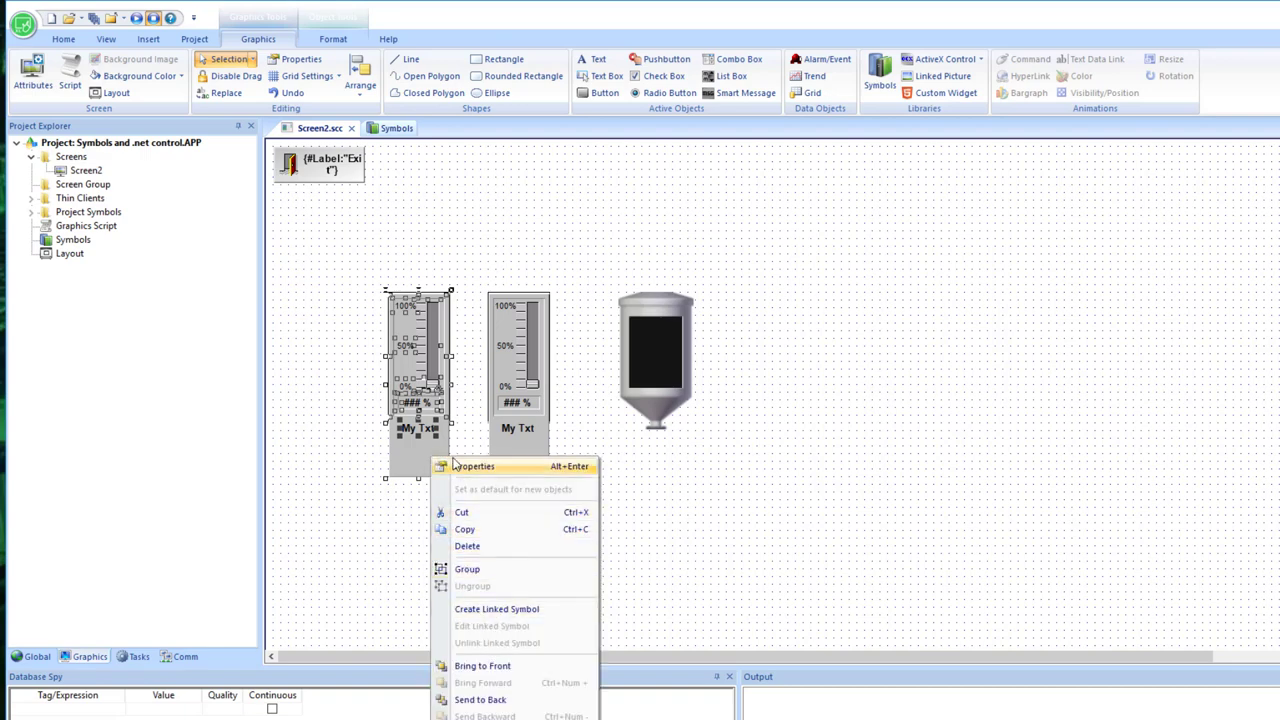
pyautogui.click(499, 610)
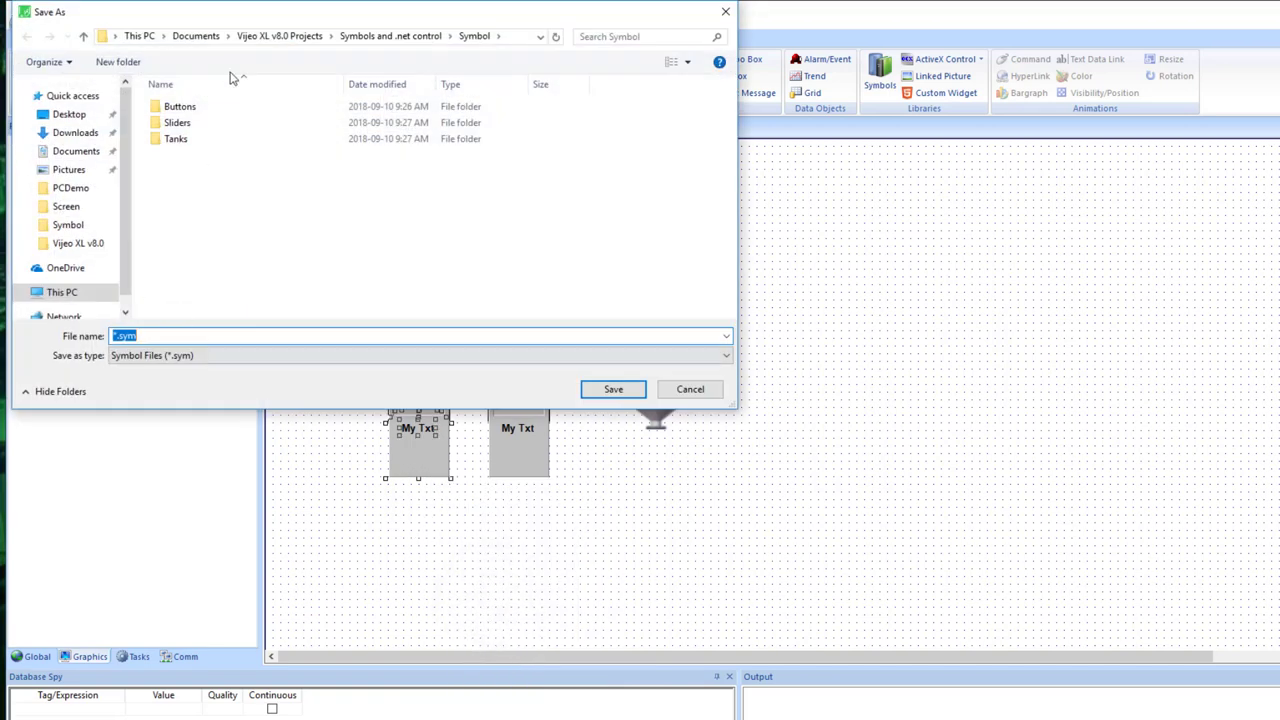
# Step: Create a folder named "My Custom Symbols" inside the project's Symbol folder
pyautogui.rightClick(193, 197)
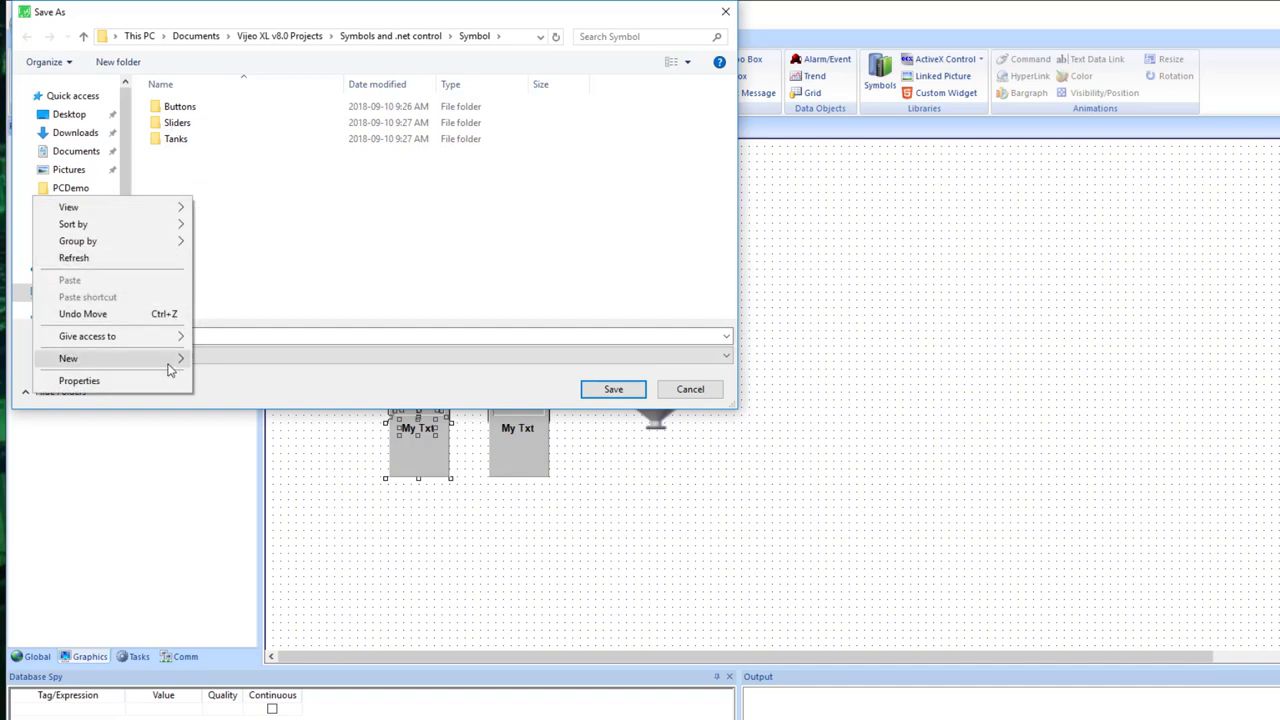
pyautogui.moveTo(168, 366)
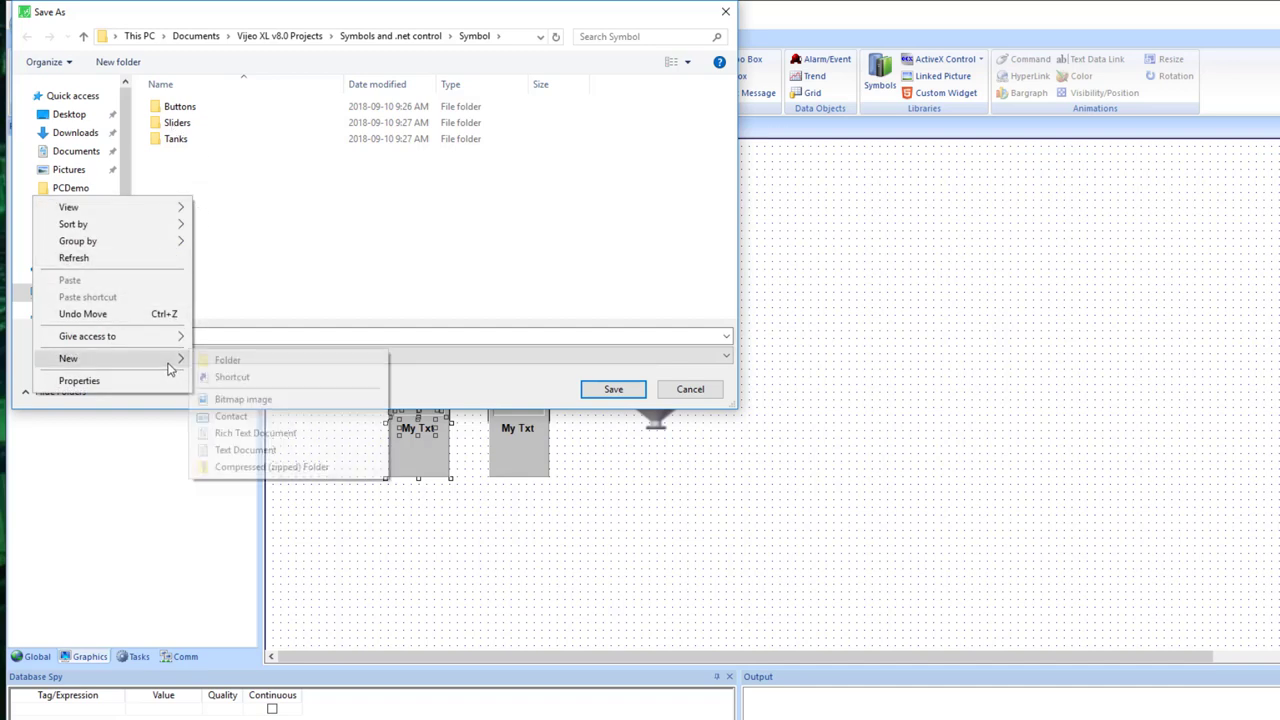
pyautogui.click(230, 360)
pyautogui.write('M')
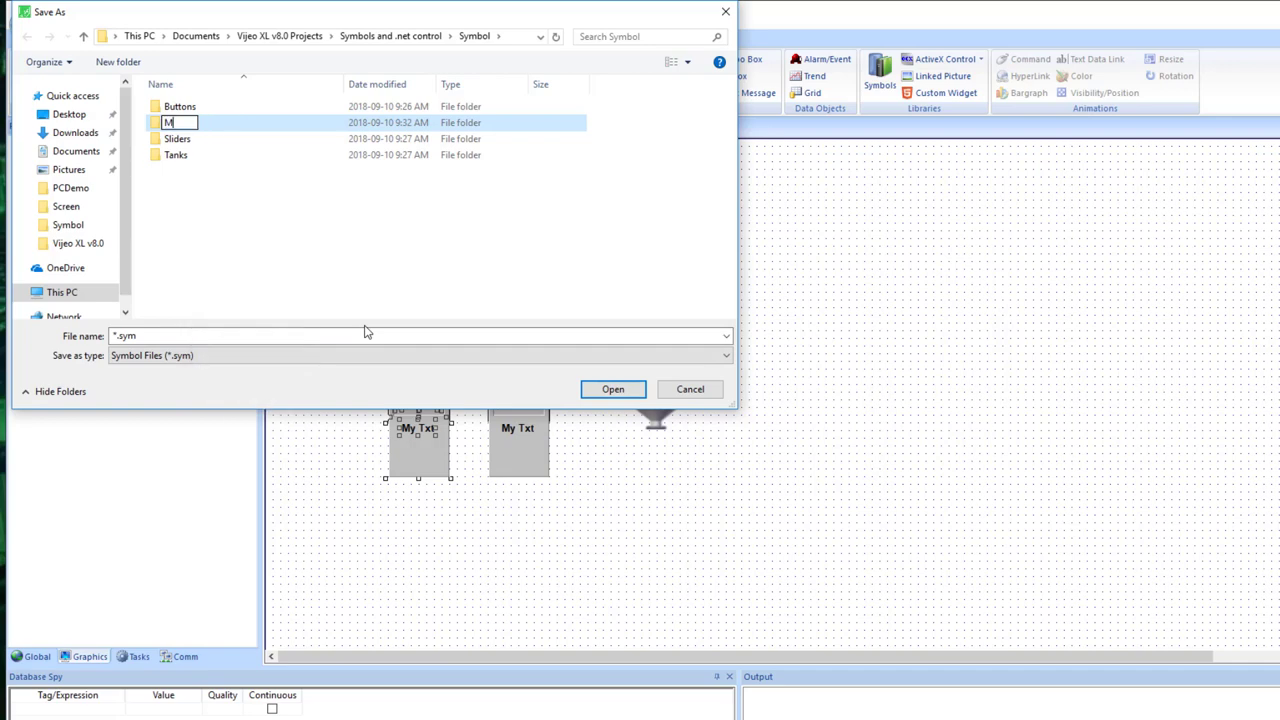
pyautogui.write('y Custom Symbols')
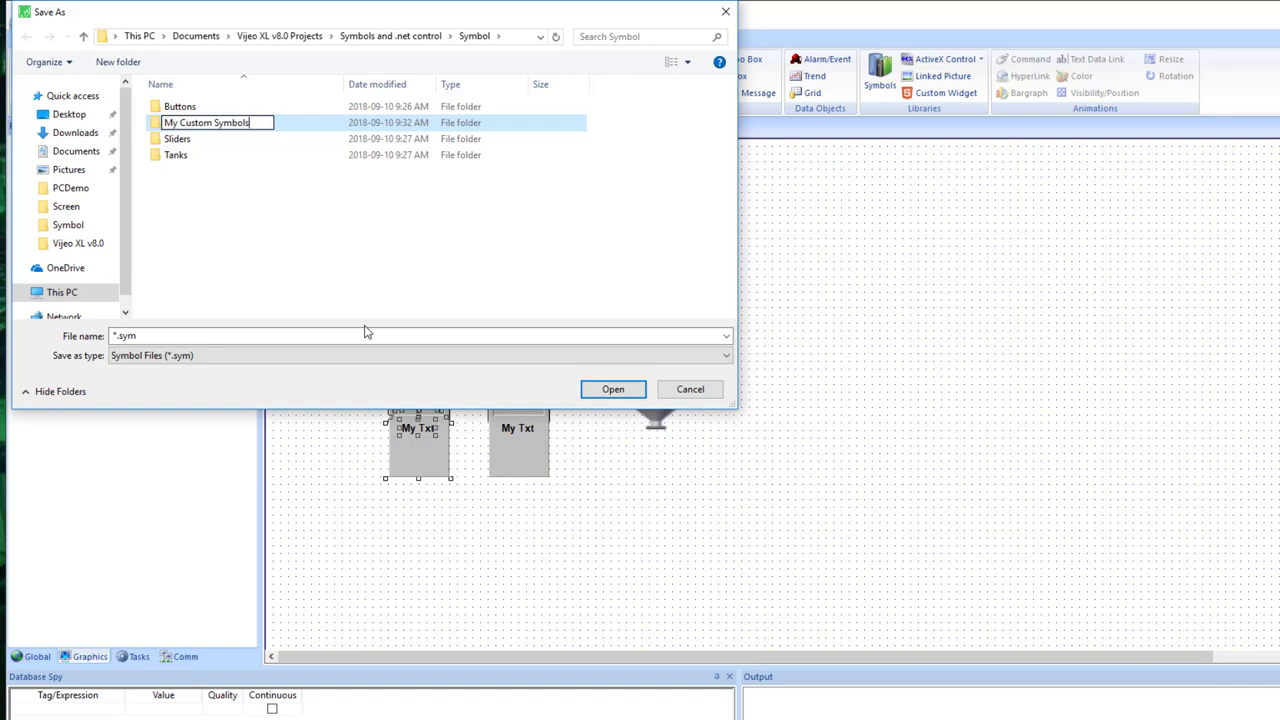
pyautogui.press('Return')
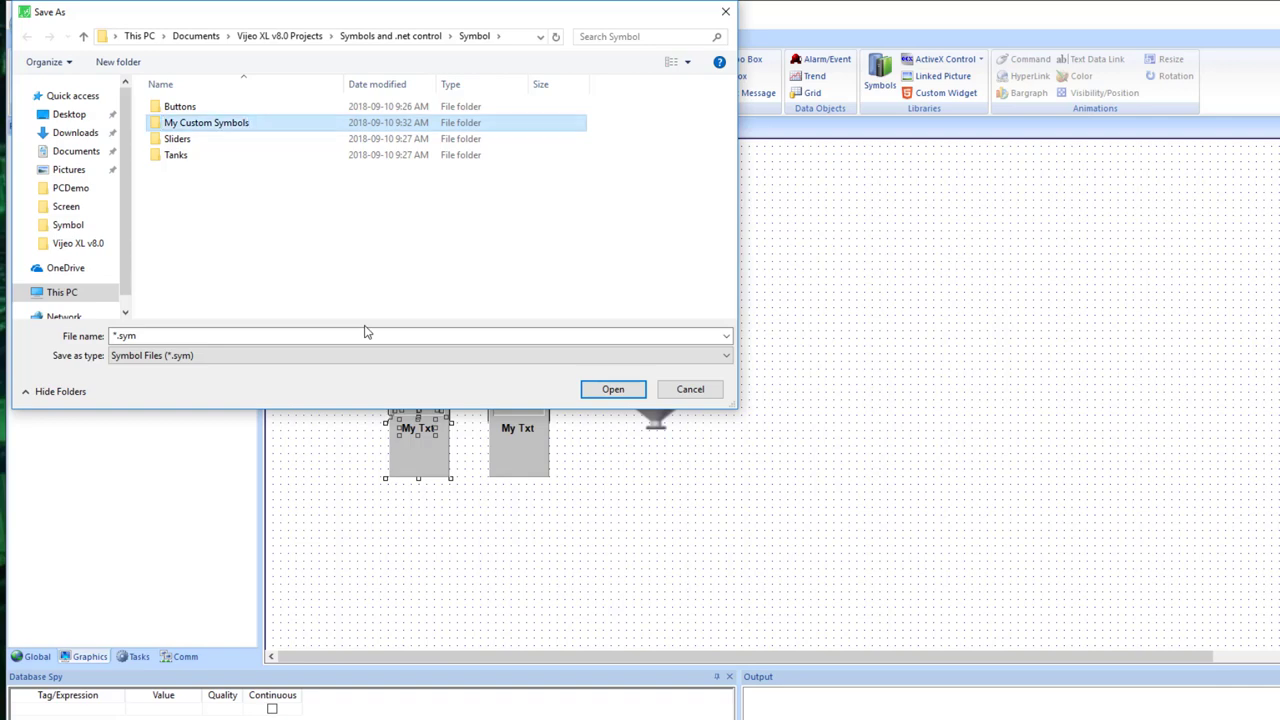
# Step: Save the new linked symbol as "My first symbol" in the My Custom Symbols folder and deselect it
pyautogui.doubleClick(208, 125)
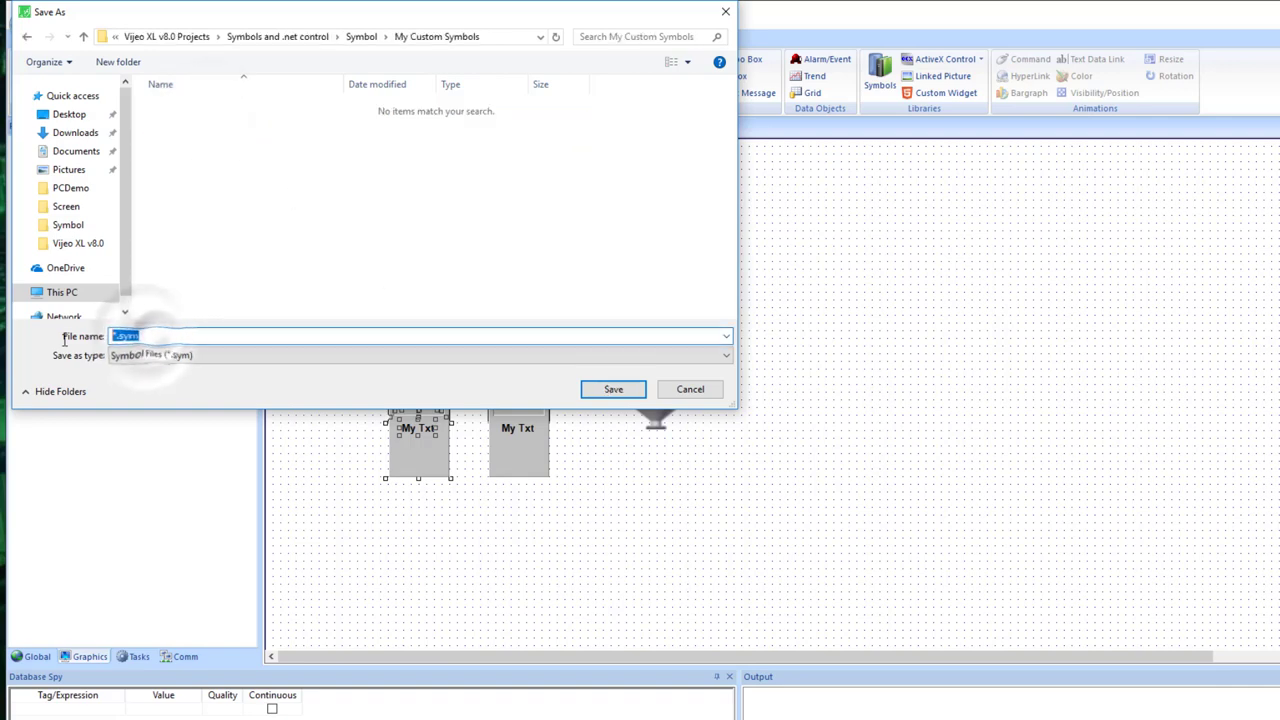
pyautogui.write('My first')
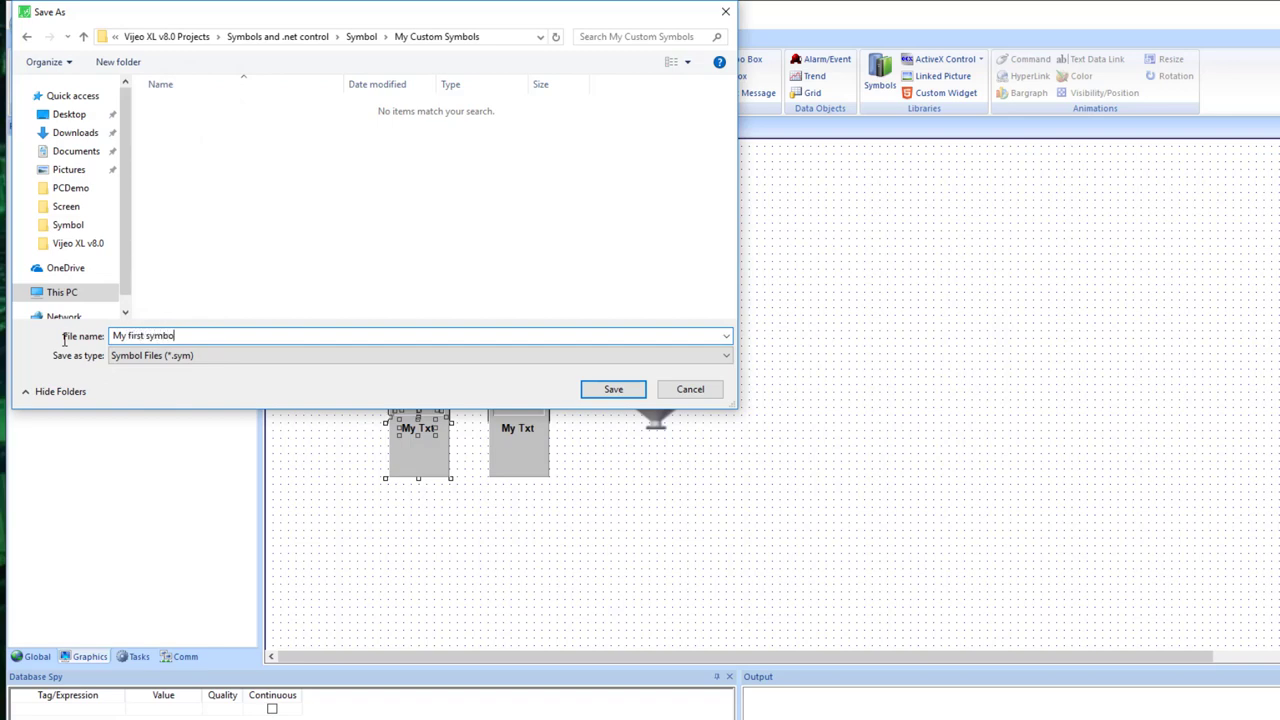
pyautogui.click(614, 389)
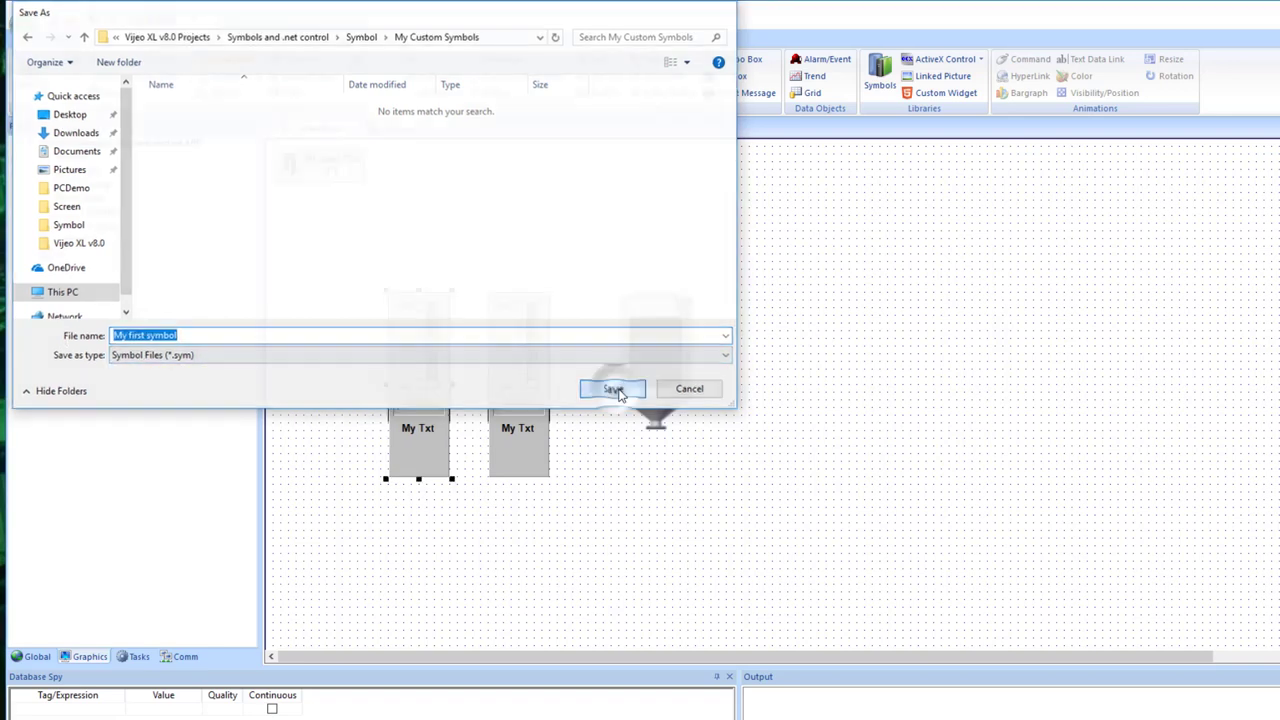
pyautogui.click(318, 425)
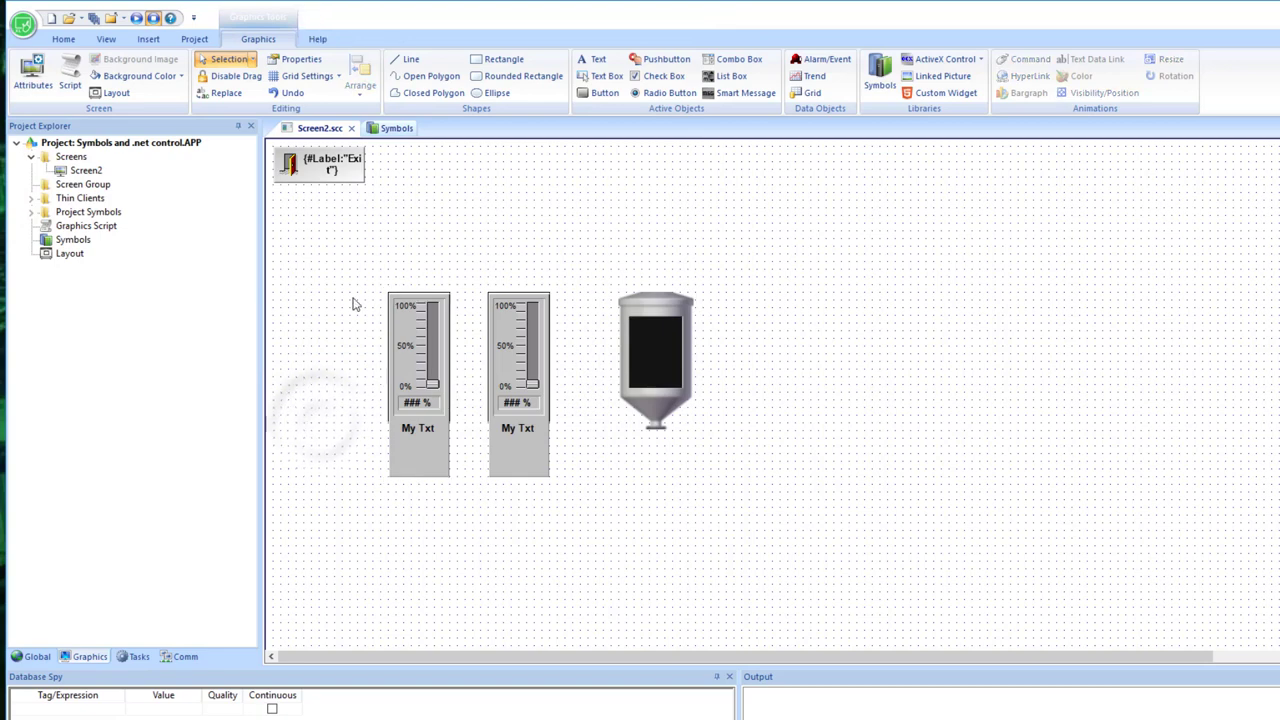
# Step: Reopen the symbol library to refresh it and view the My Custom Symbols folder under Project Symbols
pyautogui.click(396, 128)
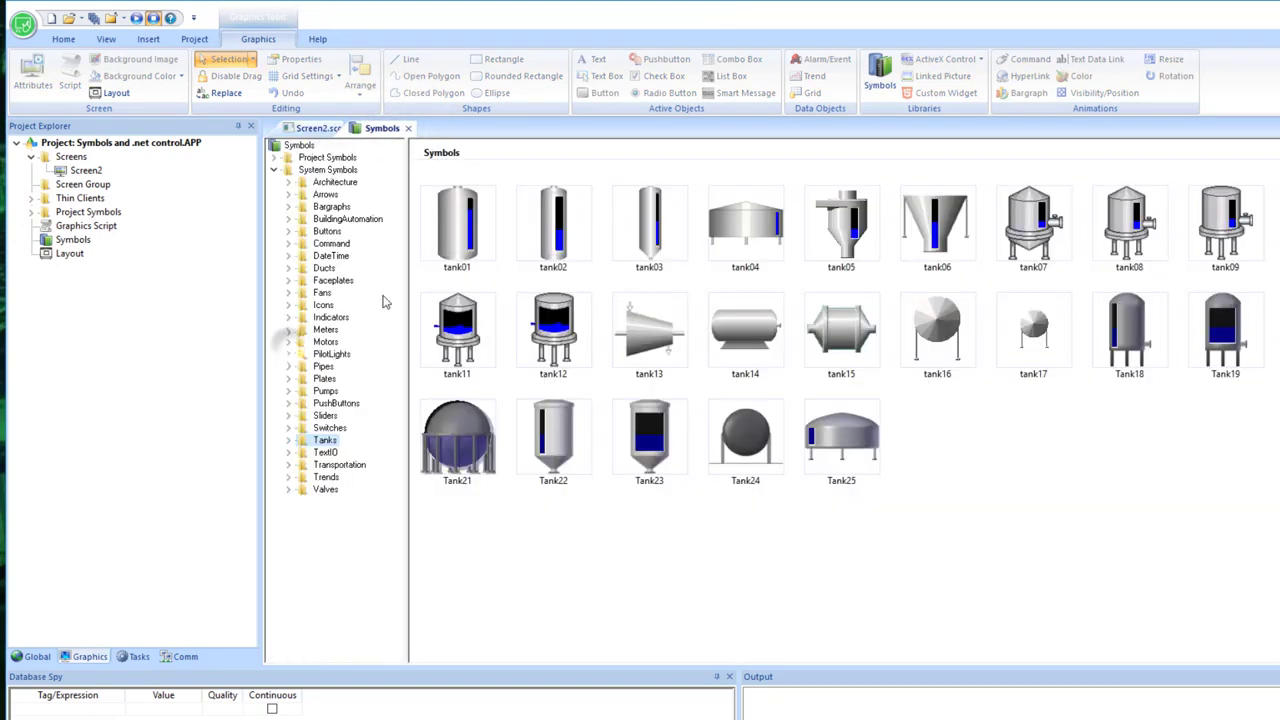
pyautogui.click(288, 157)
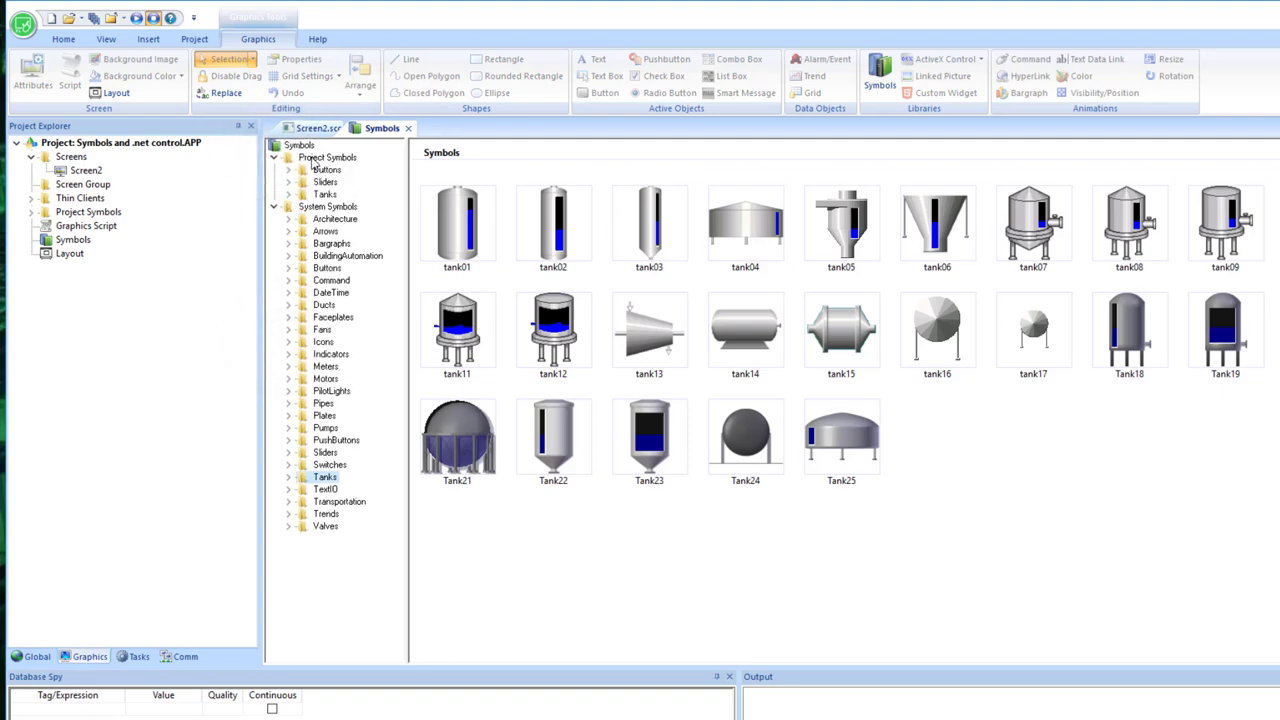
pyautogui.click(408, 129)
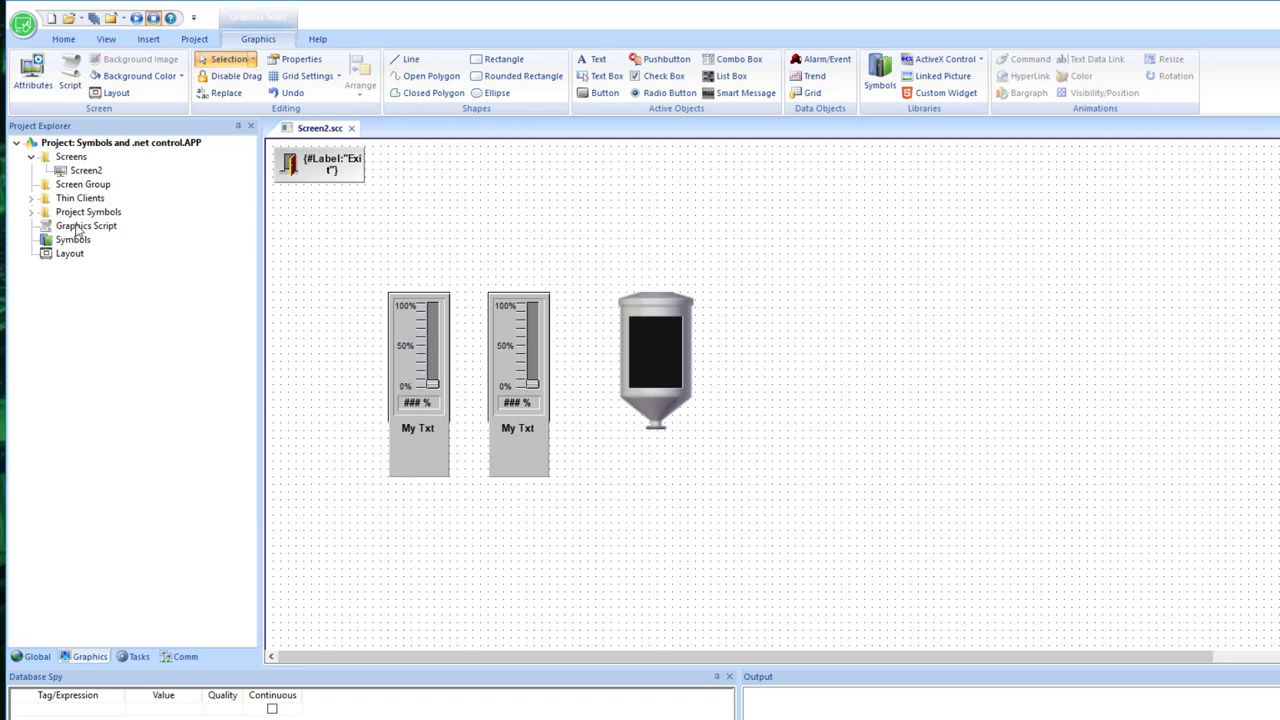
pyautogui.doubleClick(70, 240)
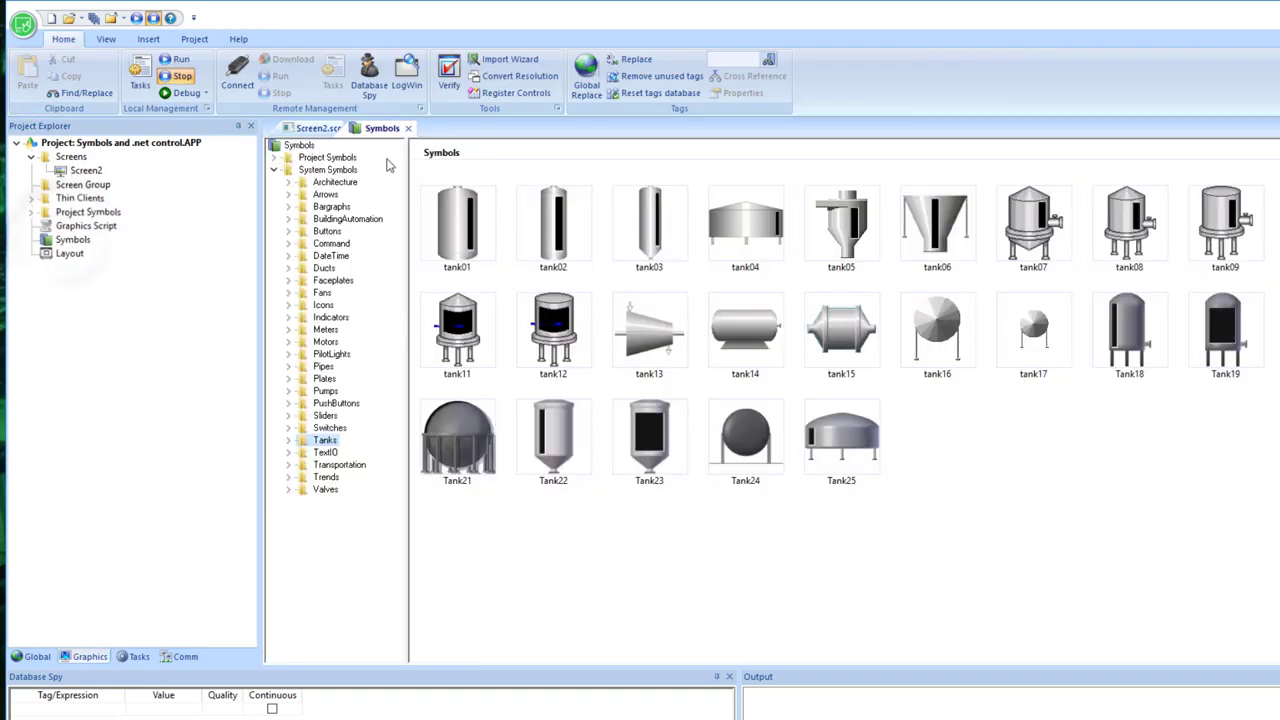
pyautogui.click(280, 158)
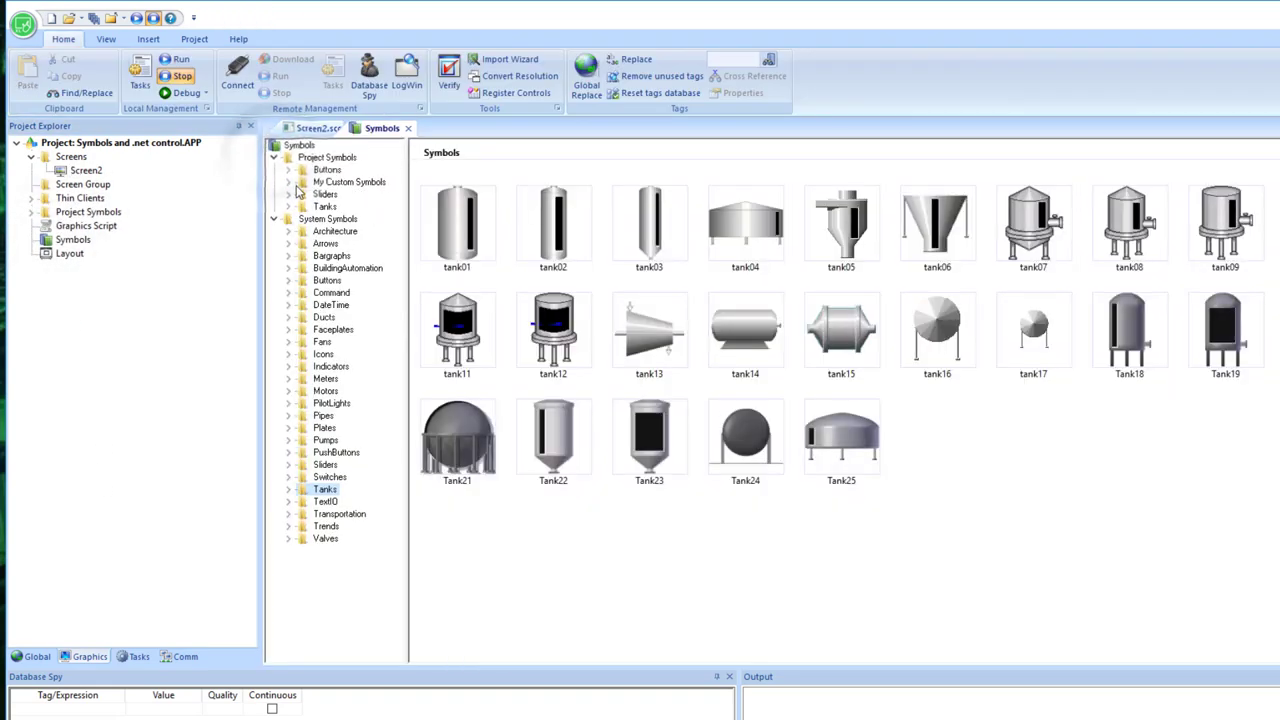
pyautogui.doubleClick(345, 182)
pyautogui.click(350, 182)
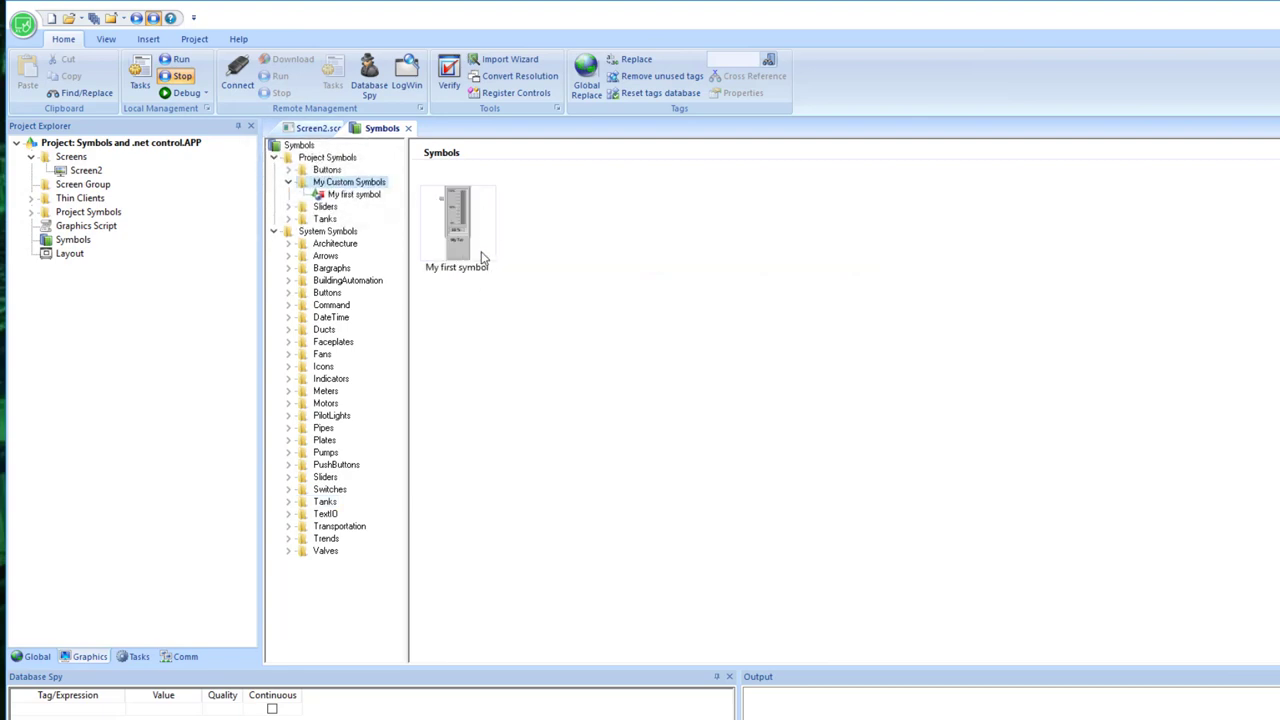
# Step: Check the left slider's object properties on Screen2 and open its linked symbol My first symbol.sym for editing
pyautogui.click(322, 128)
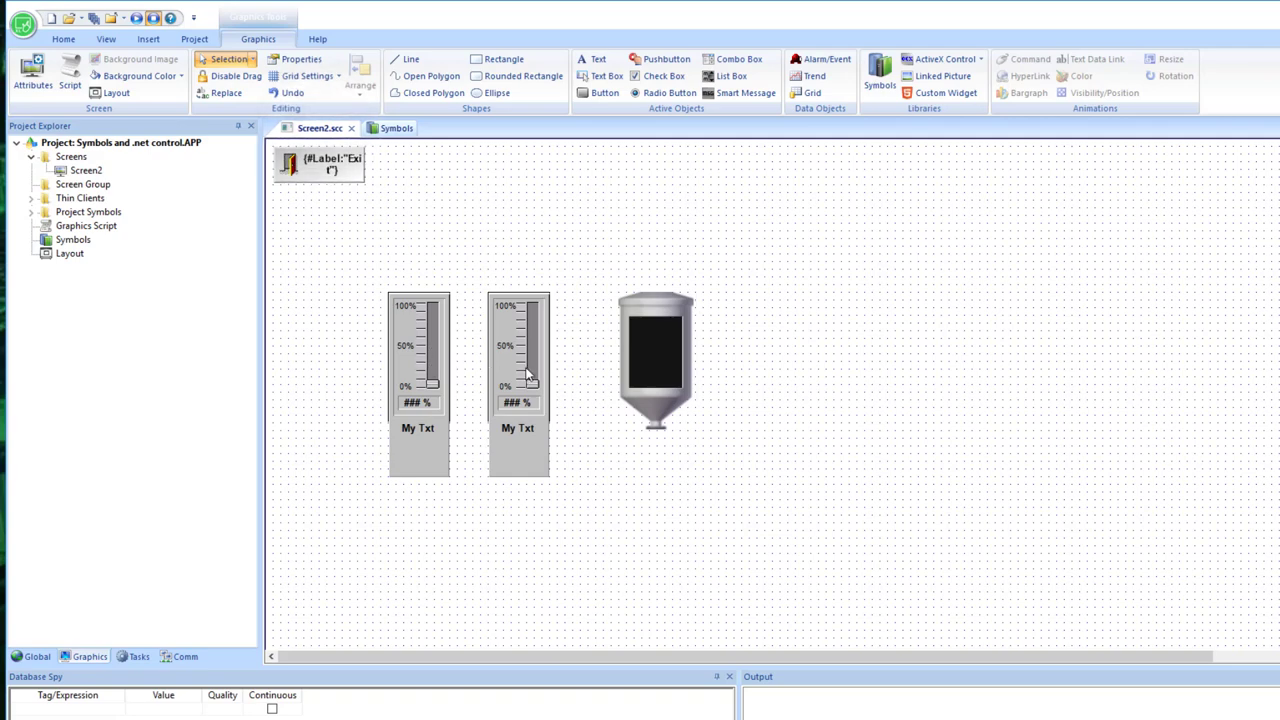
pyautogui.doubleClick(418, 432)
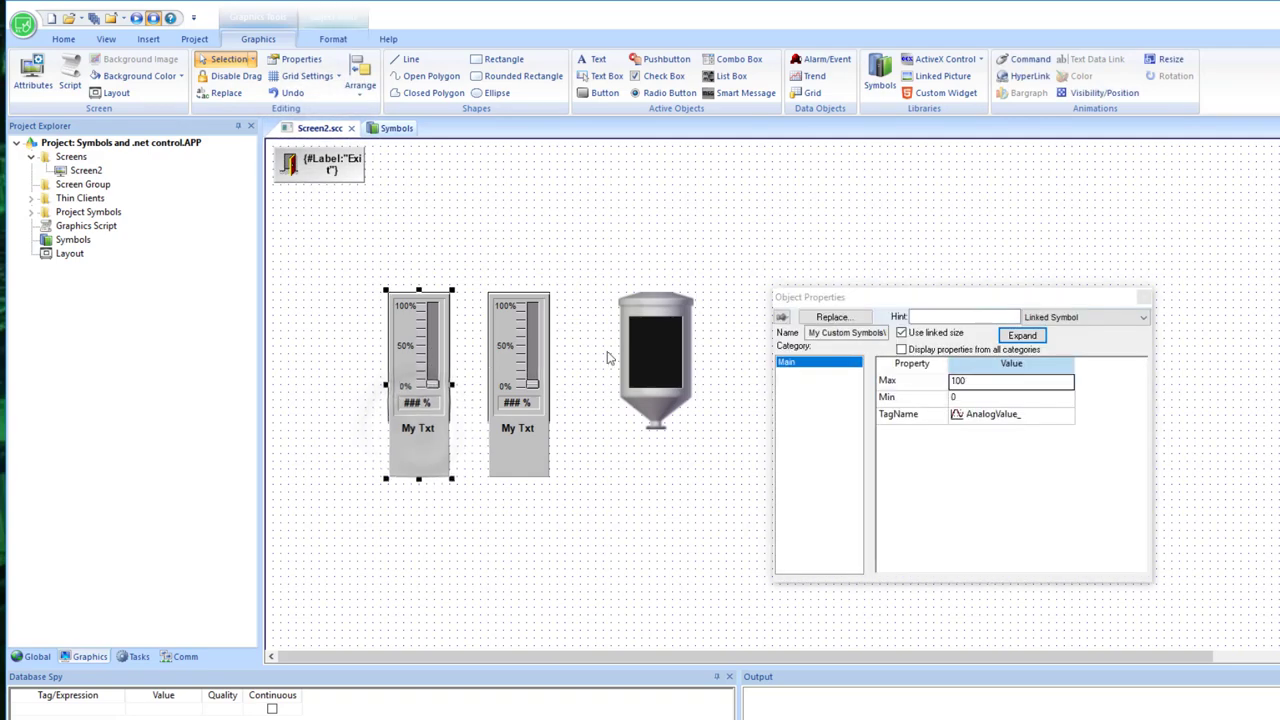
pyautogui.rightClick(418, 435)
pyautogui.click(490, 603)
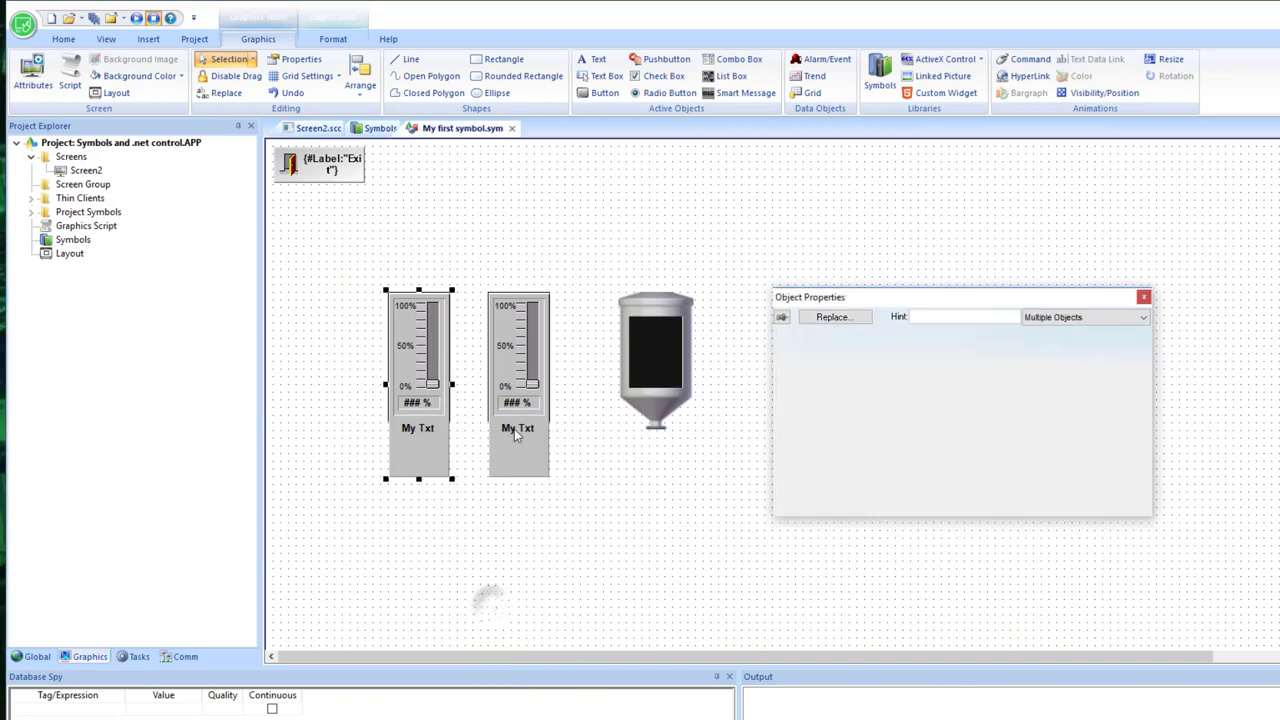
pyautogui.click(475, 437)
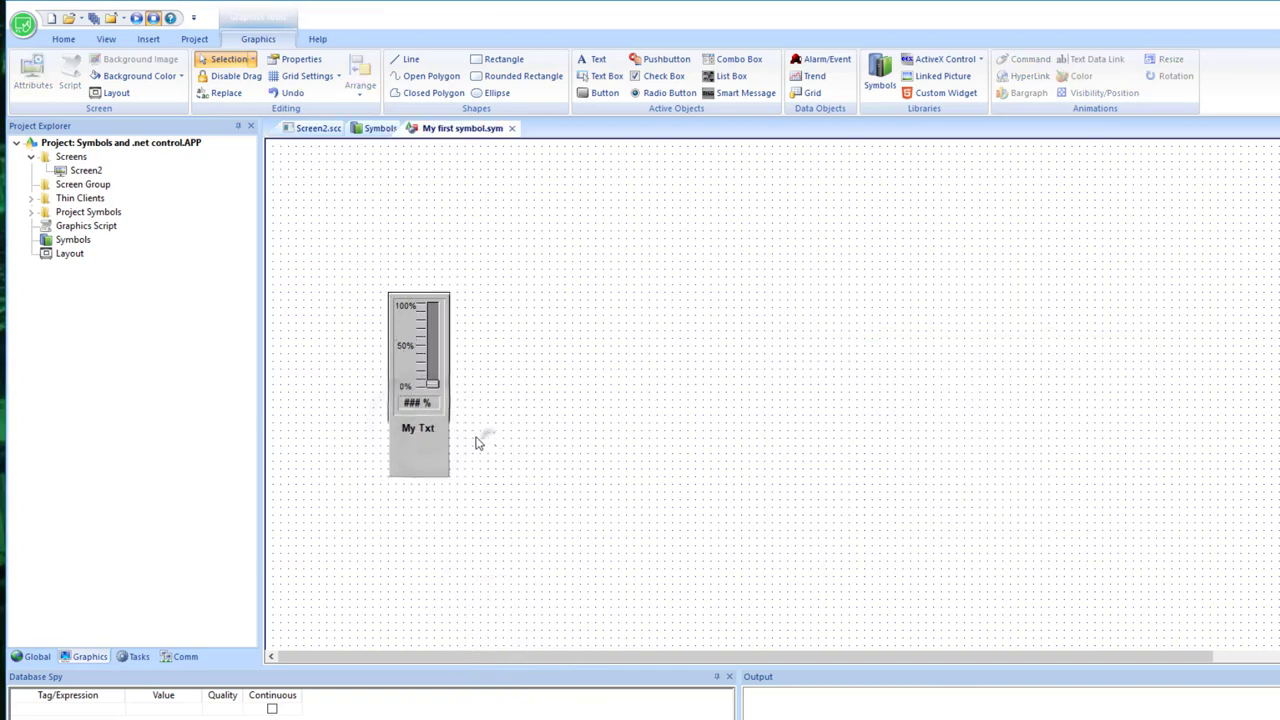
# Step: Move the "My Txt" label down near the panel's lower edge, then save and close My first symbol.sym
pyautogui.moveTo(425, 432); pyautogui.dragTo(433, 470)
pyautogui.click(486, 461)
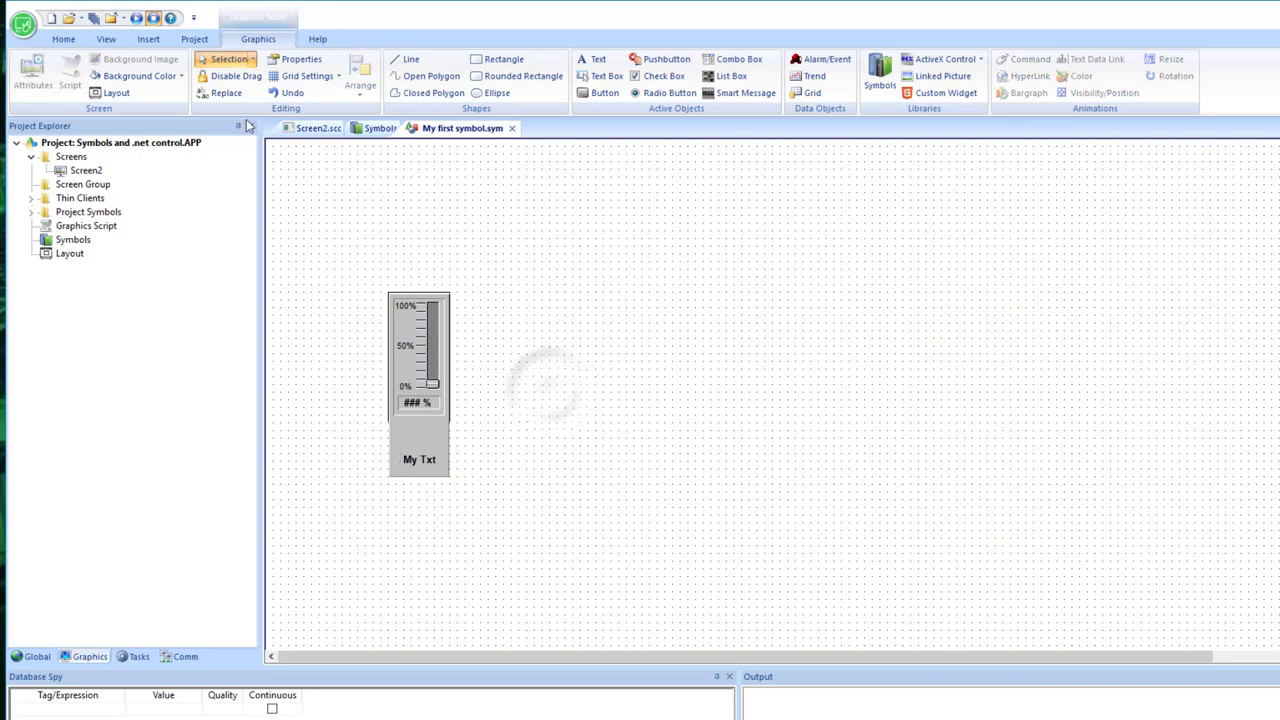
pyautogui.click(511, 128)
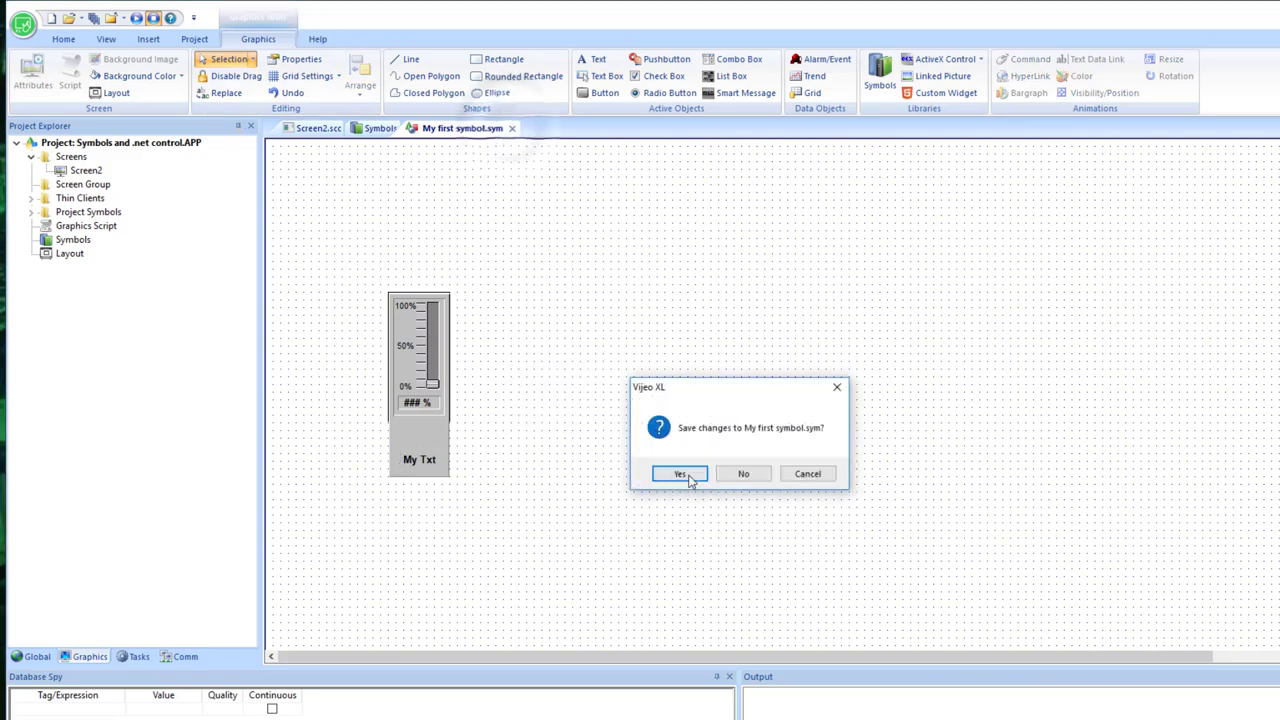
pyautogui.click(684, 474)
pyautogui.click(735, 463)
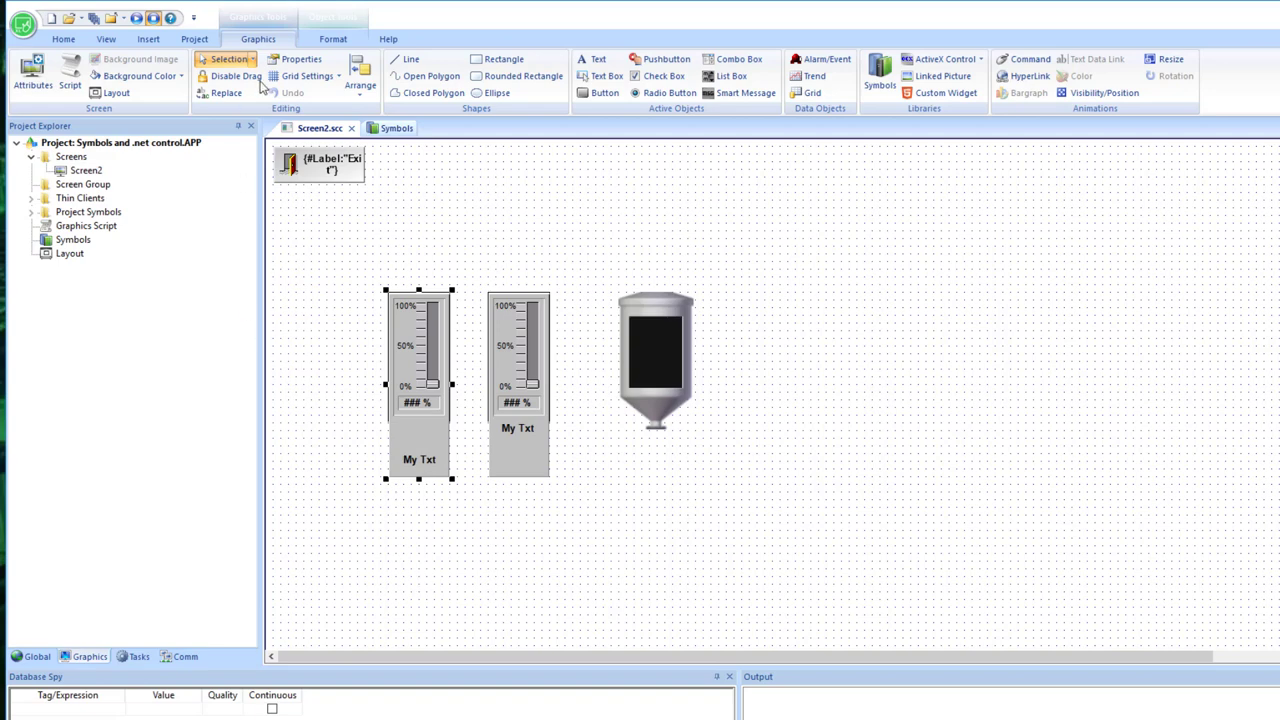
# Step: Place My first symbol from the My Custom Symbols folder on Screen2, aligned to the left of the two sliders
pyautogui.click(396, 128)
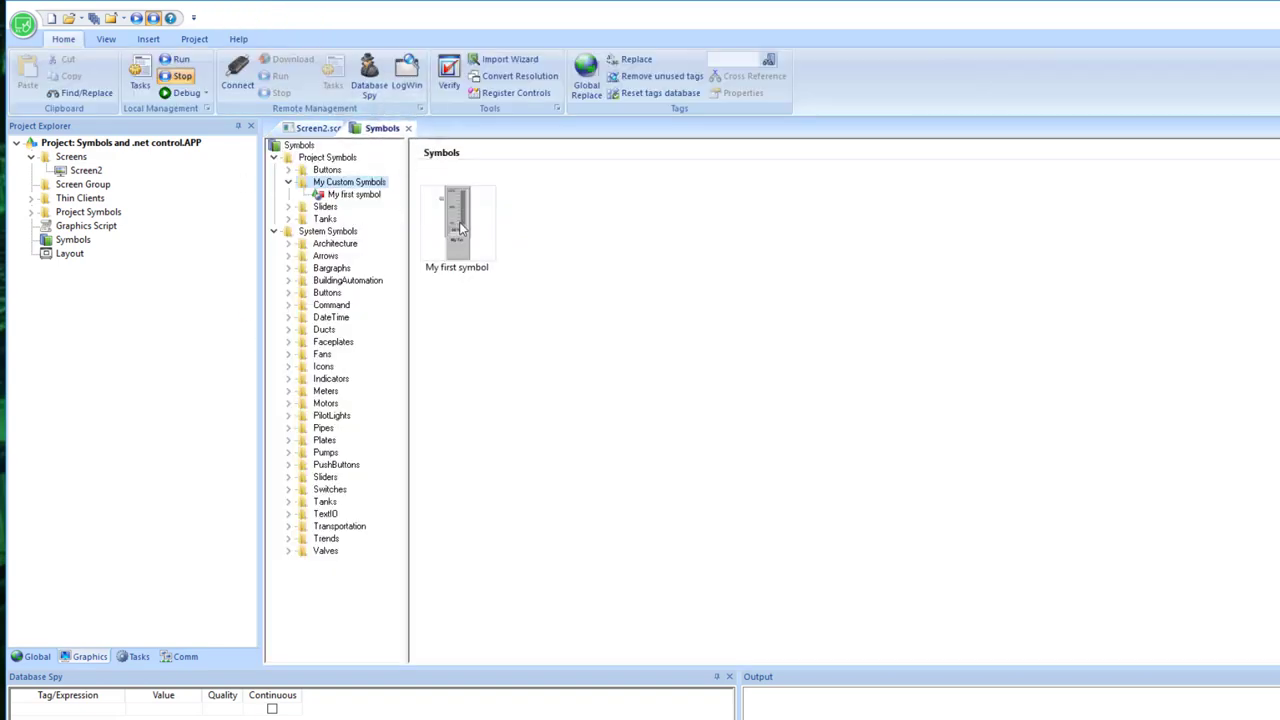
pyautogui.moveTo(460, 228); pyautogui.dragTo(295, 400)
pyautogui.moveTo(318, 455); pyautogui.dragTo(357, 420)
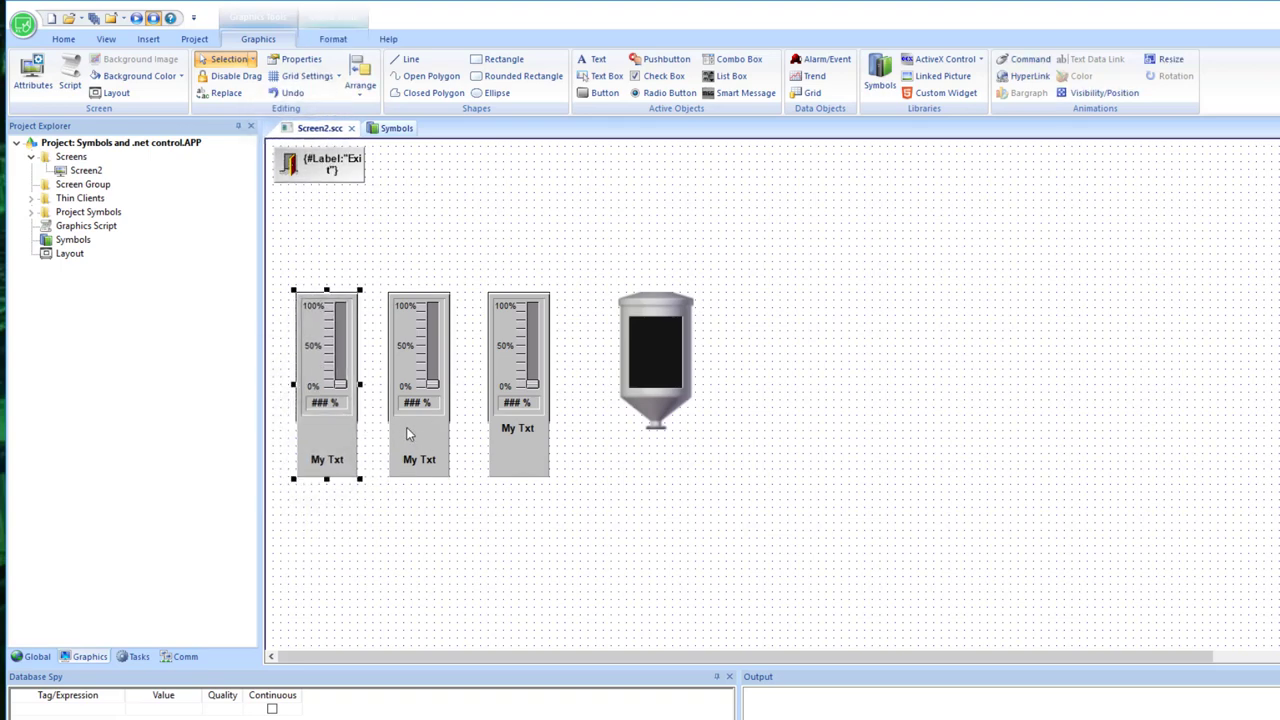
# Step: Open the linked symbol My first symbol.sym, move the "My Txt" label up to the panel's left edge just below the slider, then save and close it
pyautogui.rightClick(338, 430)
pyautogui.click(446, 606)
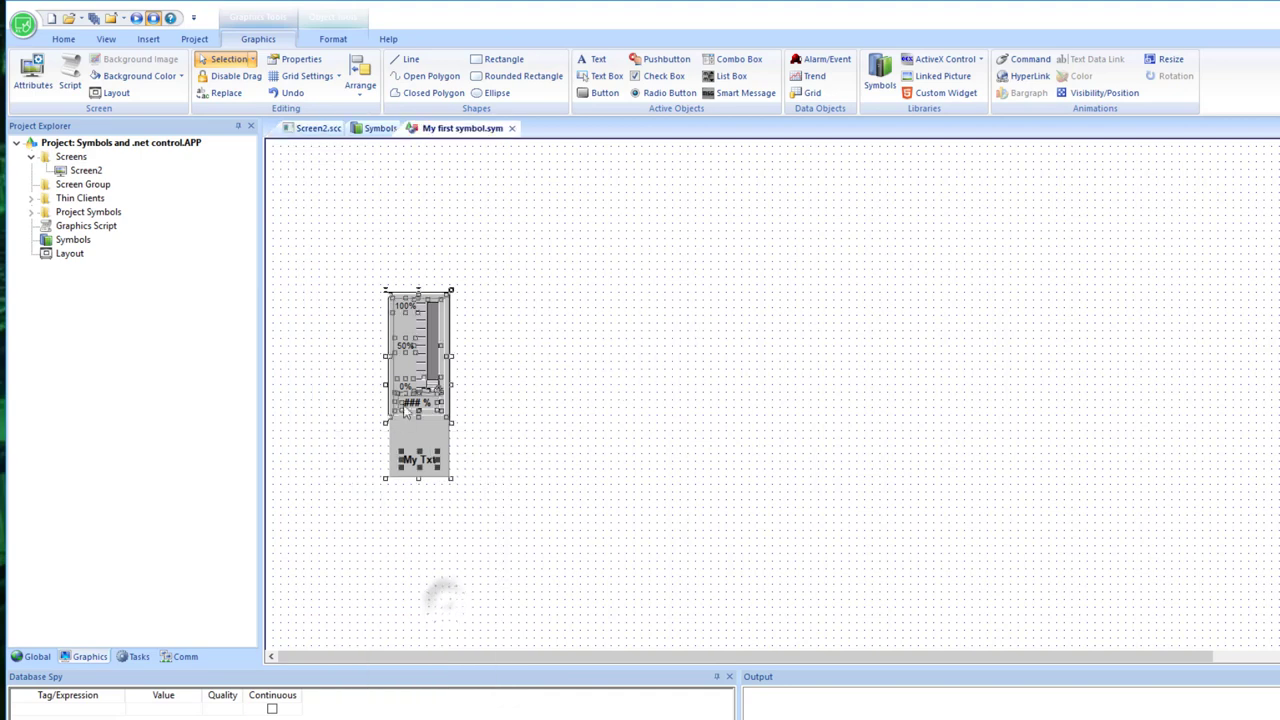
pyautogui.click(466, 457)
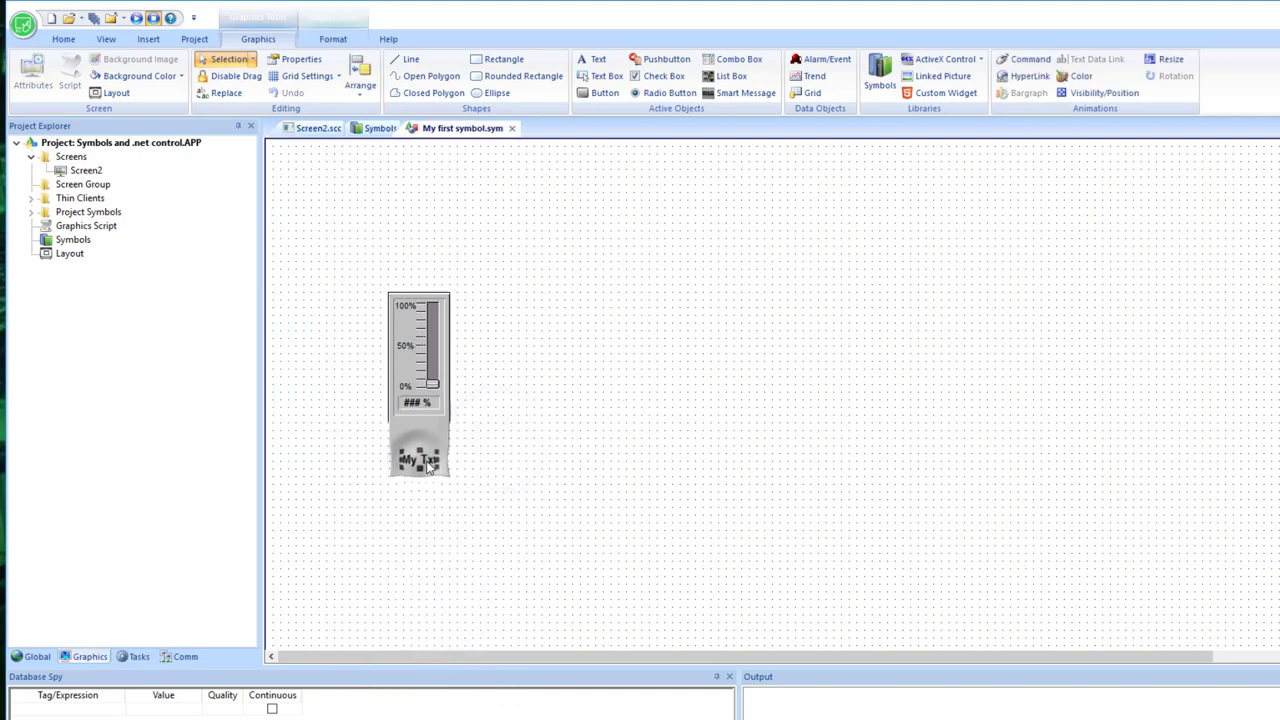
pyautogui.moveTo(437, 453); pyautogui.dragTo(412, 428)
pyautogui.click(586, 380)
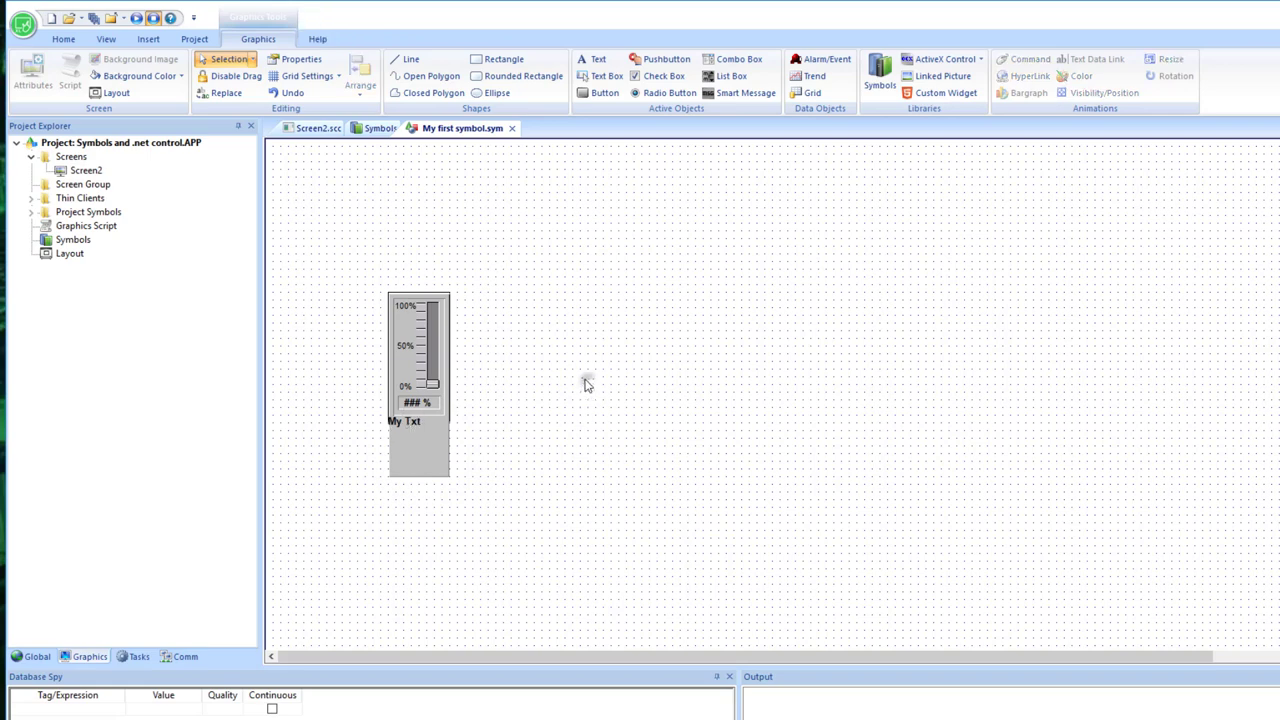
pyautogui.click(510, 129)
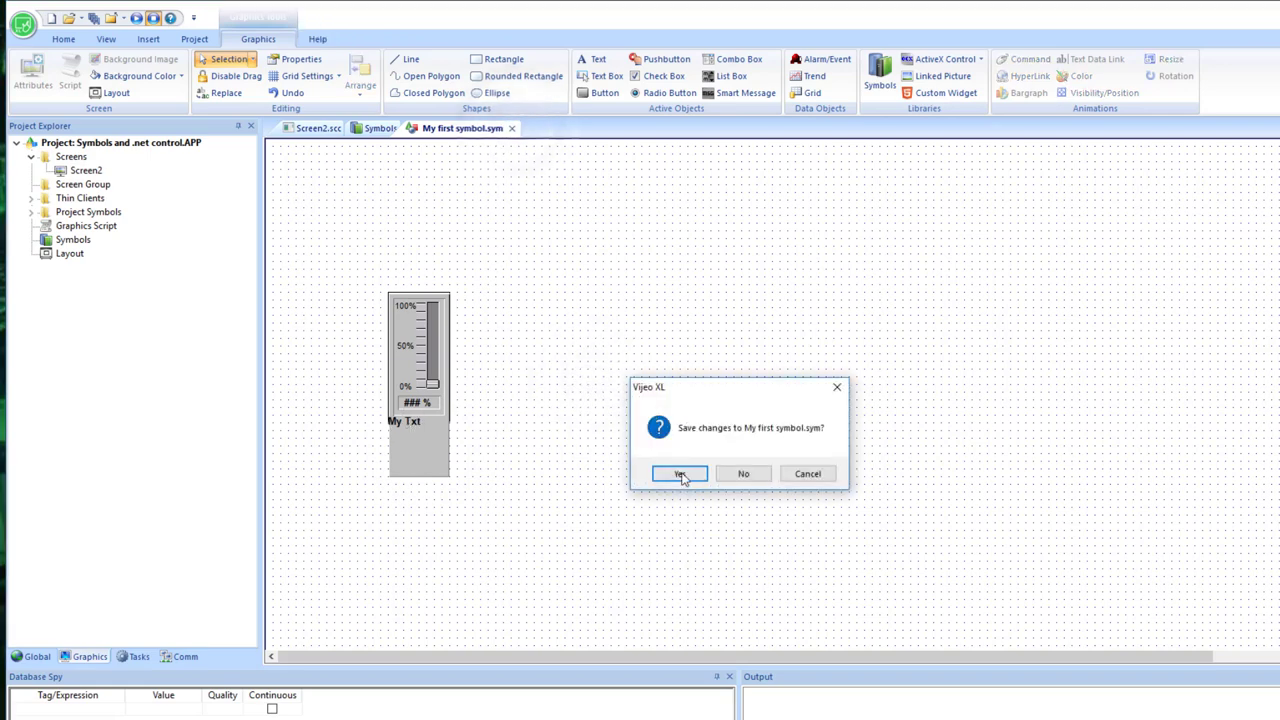
pyautogui.click(677, 470)
pyautogui.click(733, 463)
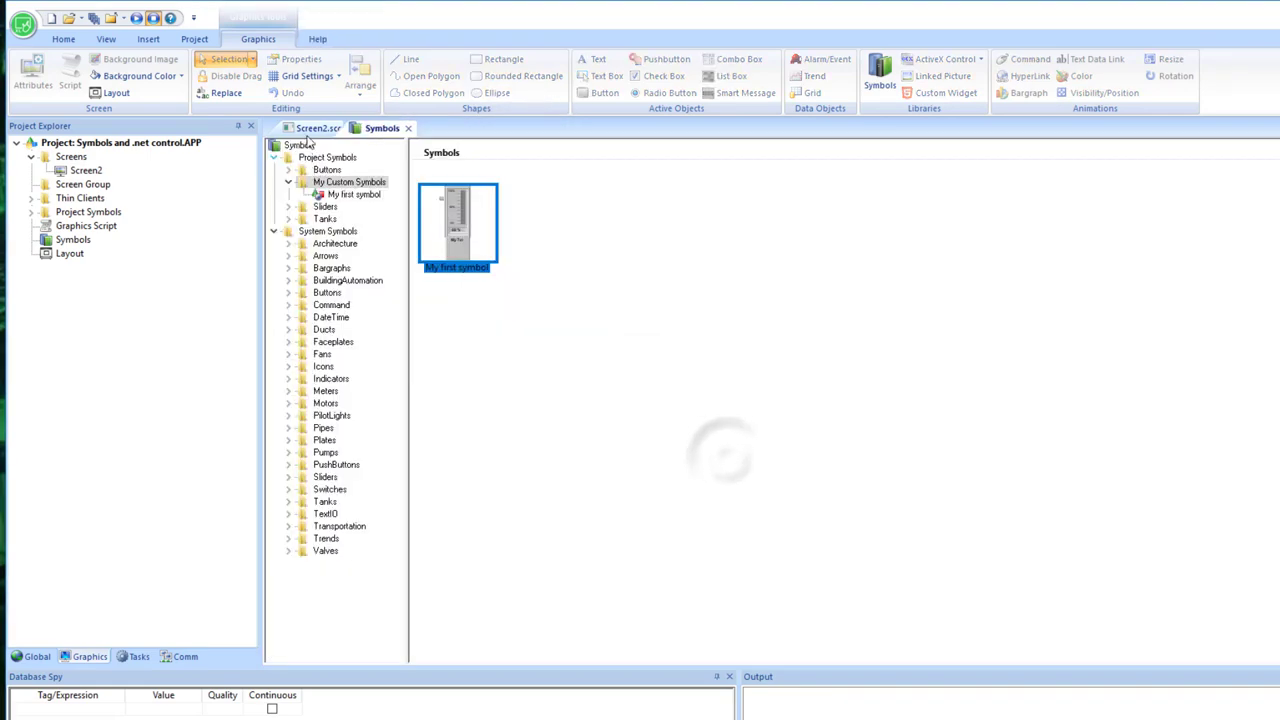
# Step: Return to Screen2 and check the object properties of the slider nearest the tank
pyautogui.click(315, 129)
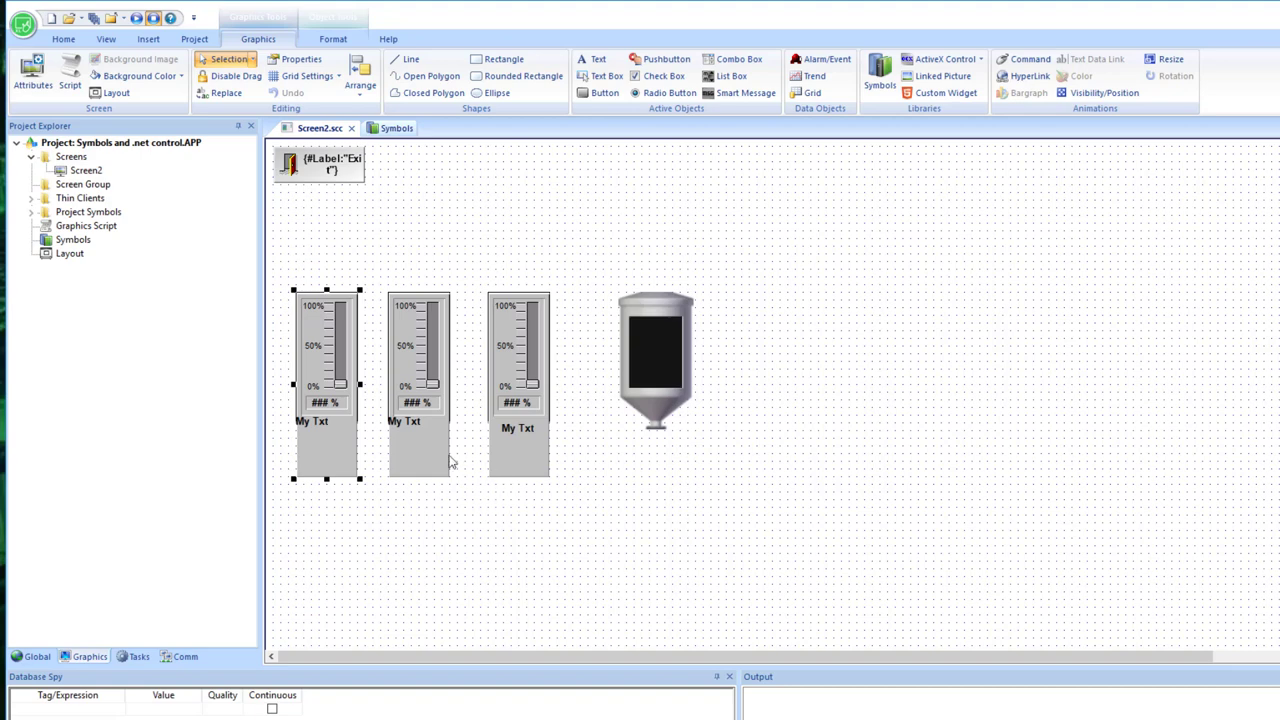
pyautogui.click(428, 510)
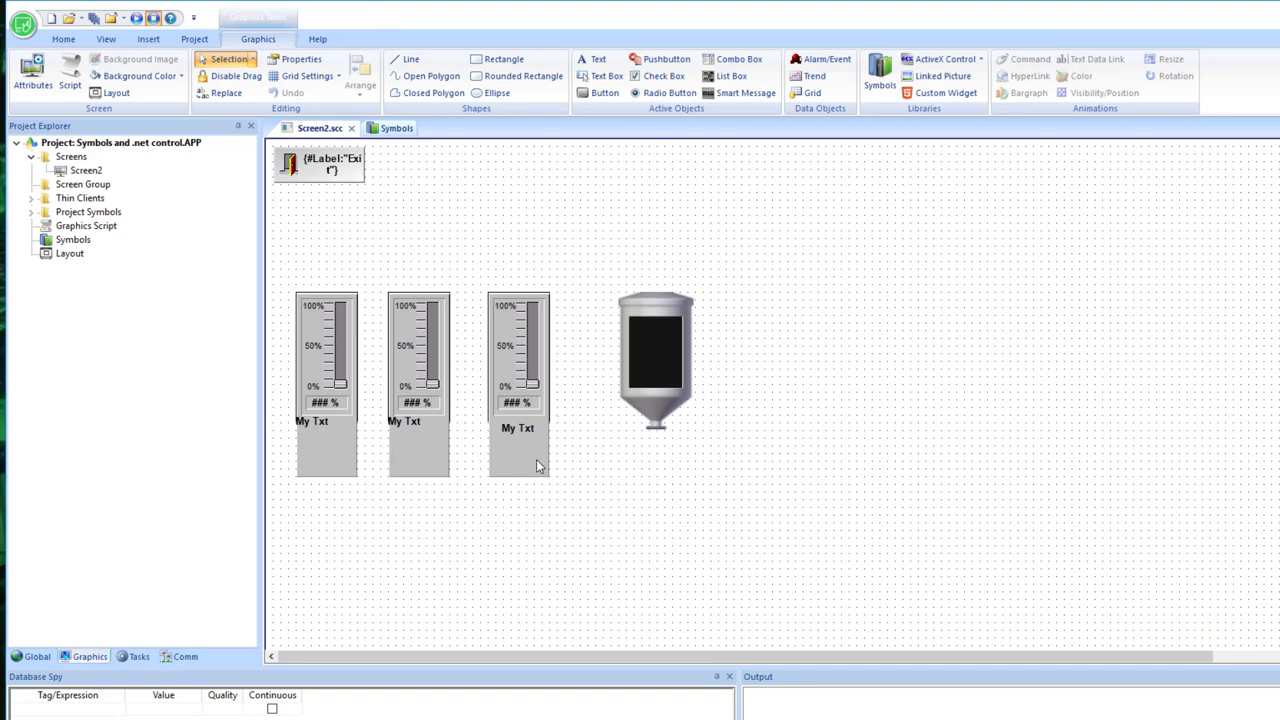
pyautogui.doubleClick(525, 410)
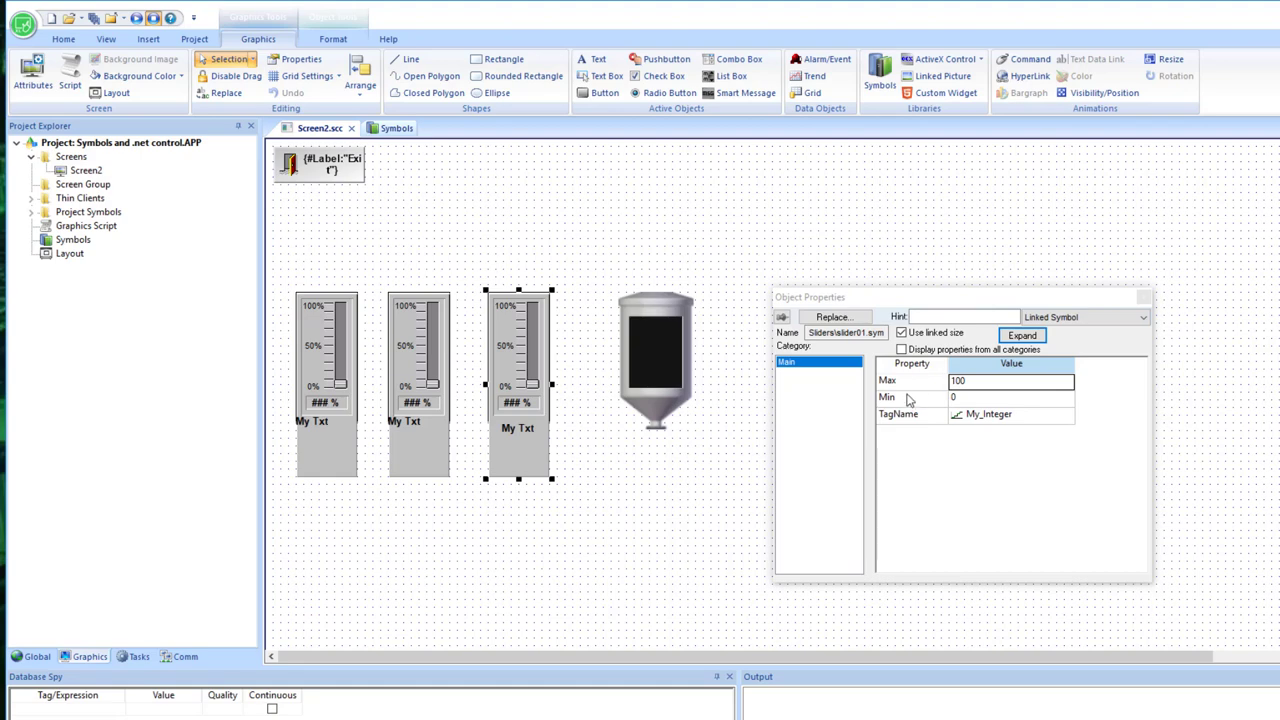
pyautogui.click(1143, 297)
pyautogui.click(391, 530)
# Step: Delete all three customised "My Txt" sliders from Screen2, keeping the tank
pyautogui.click(333, 312)
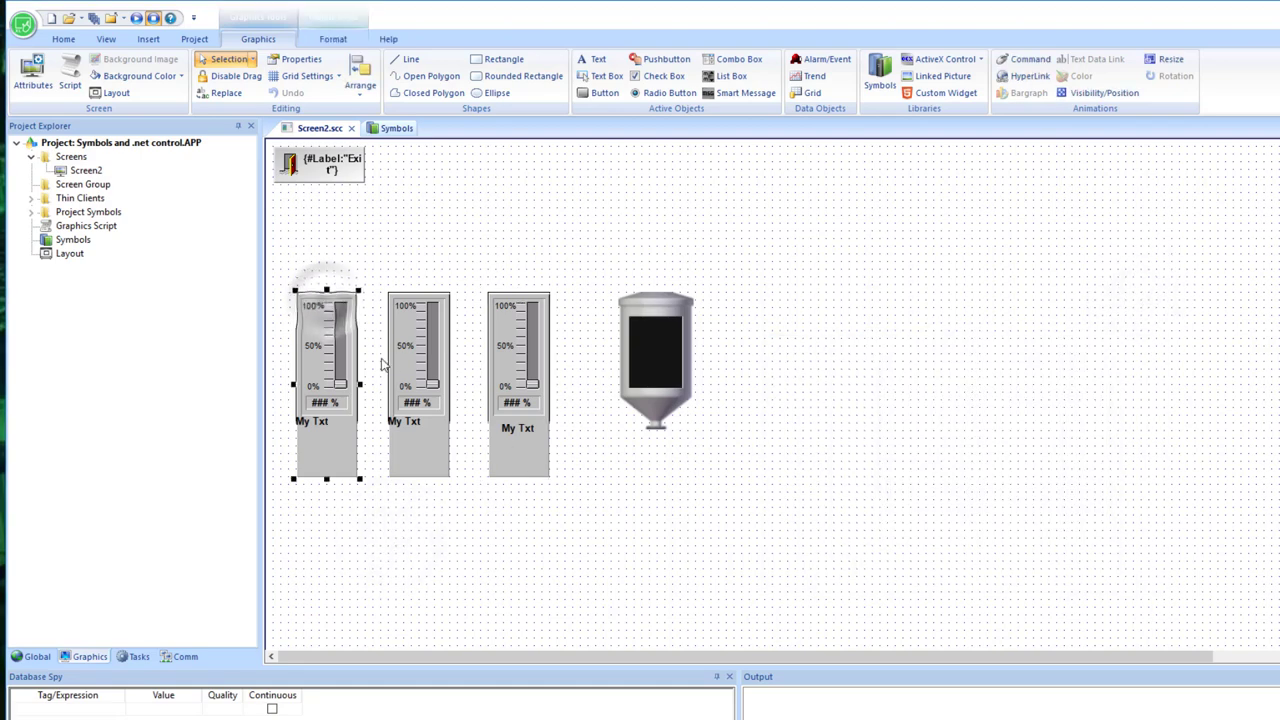
pyautogui.press('Delete')
pyautogui.click(425, 365)
pyautogui.press('Delete')
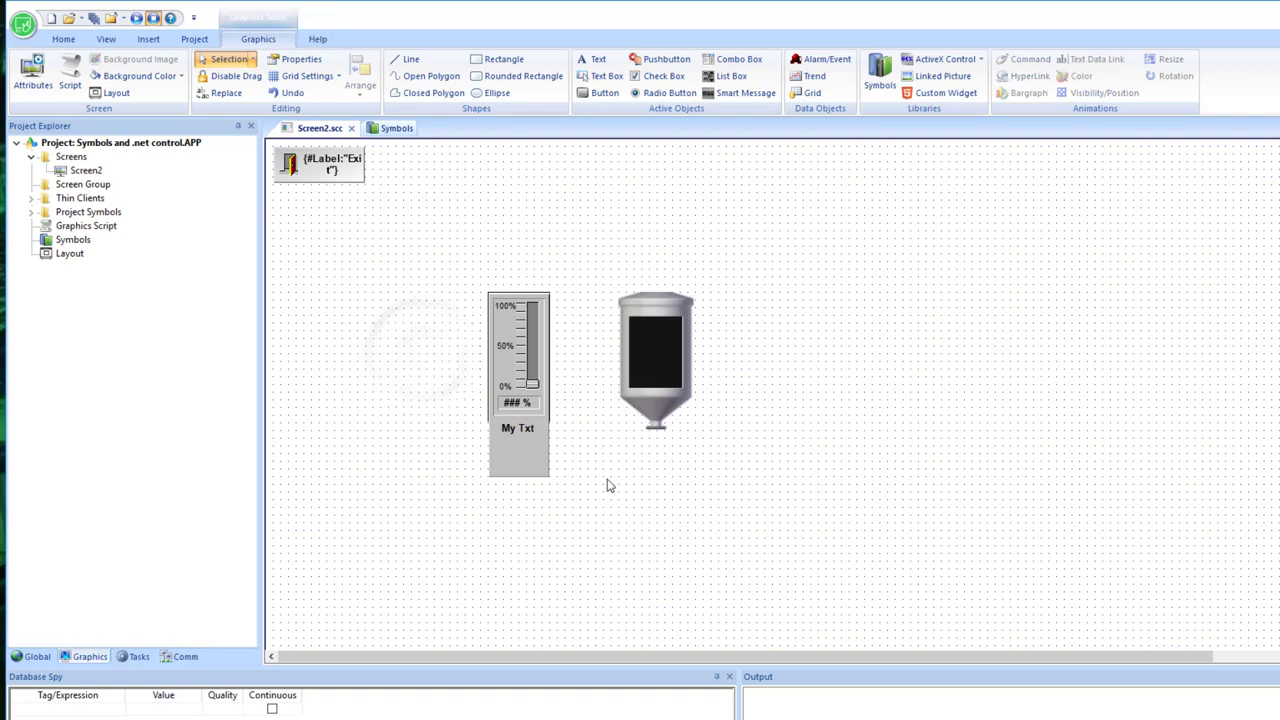
pyautogui.click(602, 466)
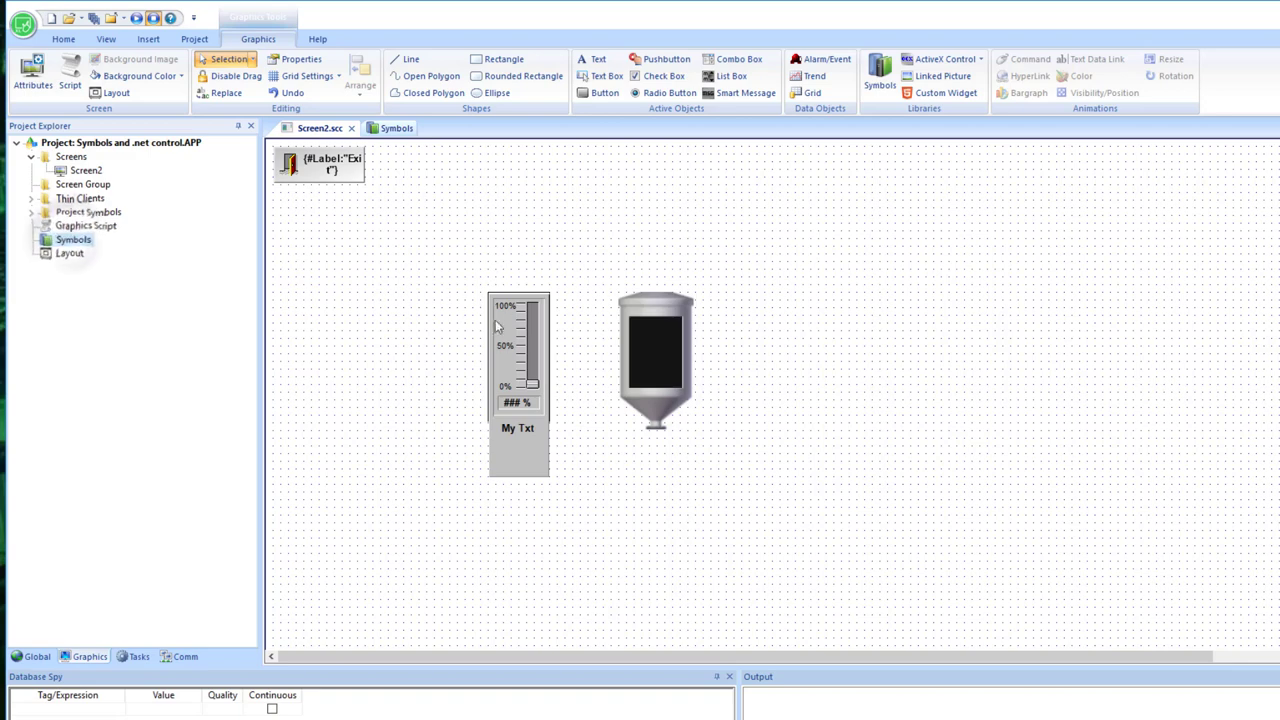
pyautogui.click(507, 350)
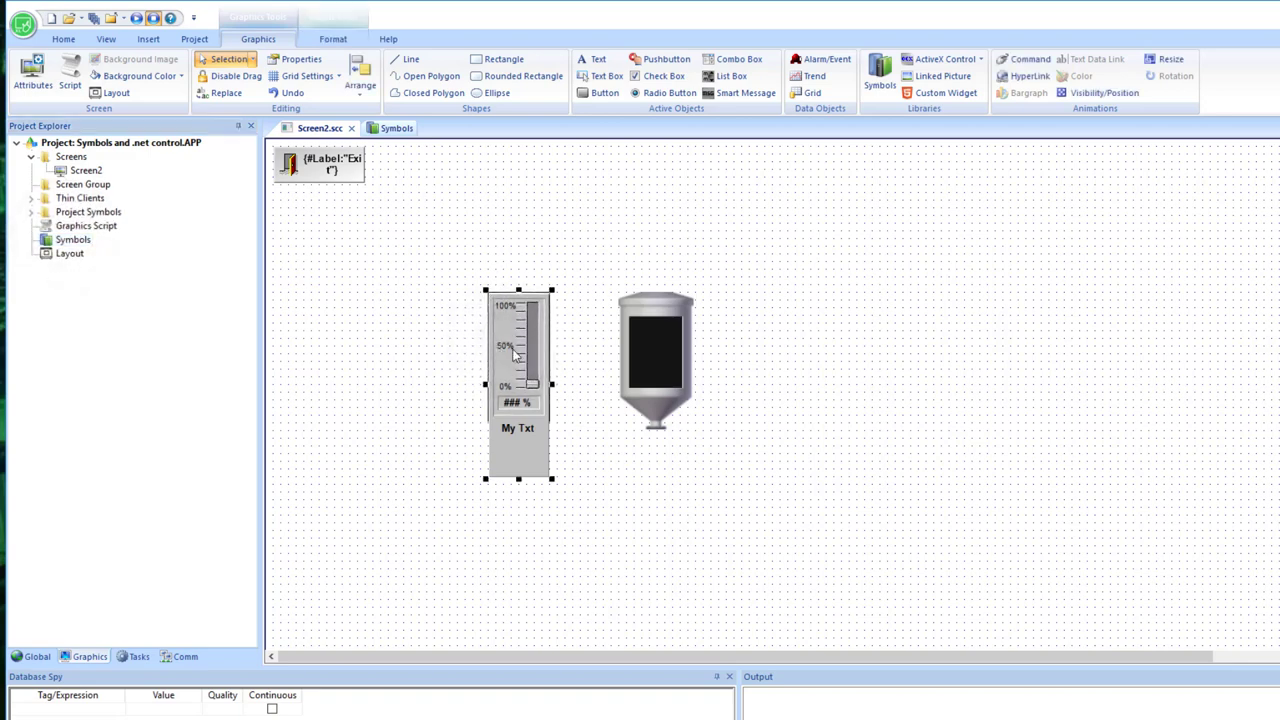
pyautogui.press('Delete')
pyautogui.click(350, 340)
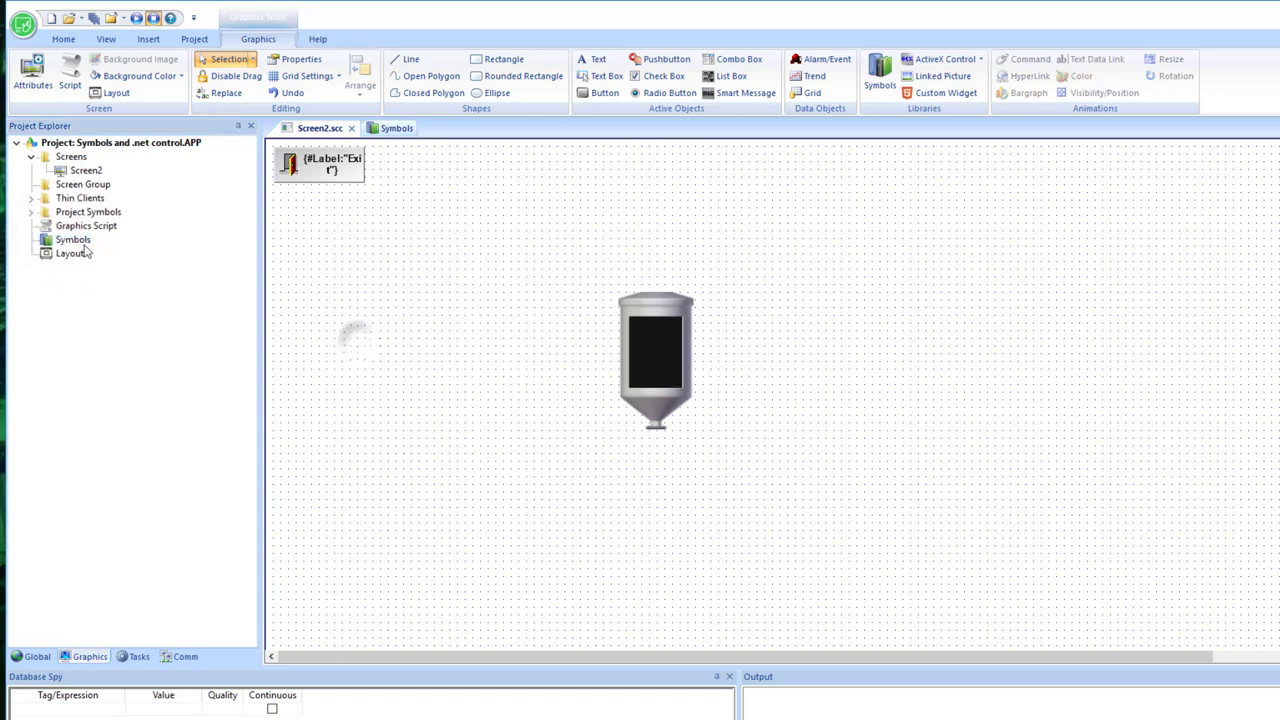
# Step: Place slider01 from the System Symbols Sliders folder on Screen2 beside the tank, overwriting the project's existing Sliders\slider01.sym
pyautogui.click(31, 212)
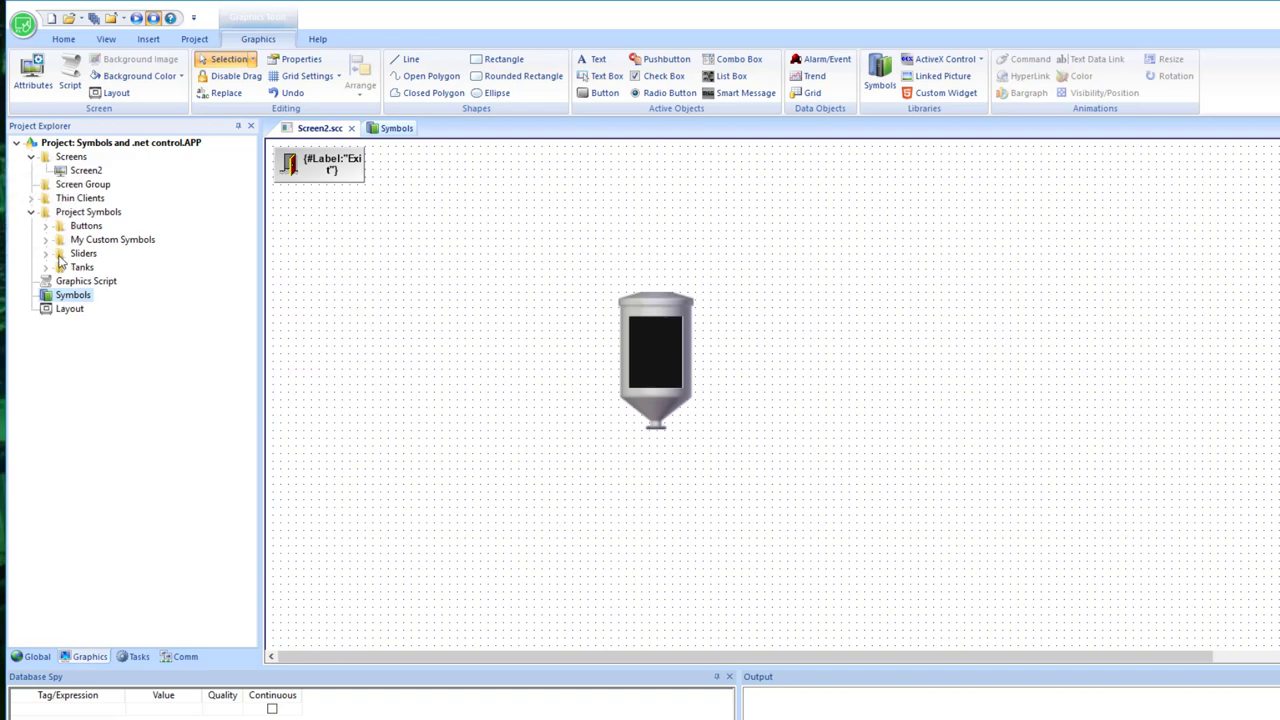
pyautogui.doubleClick(70, 295)
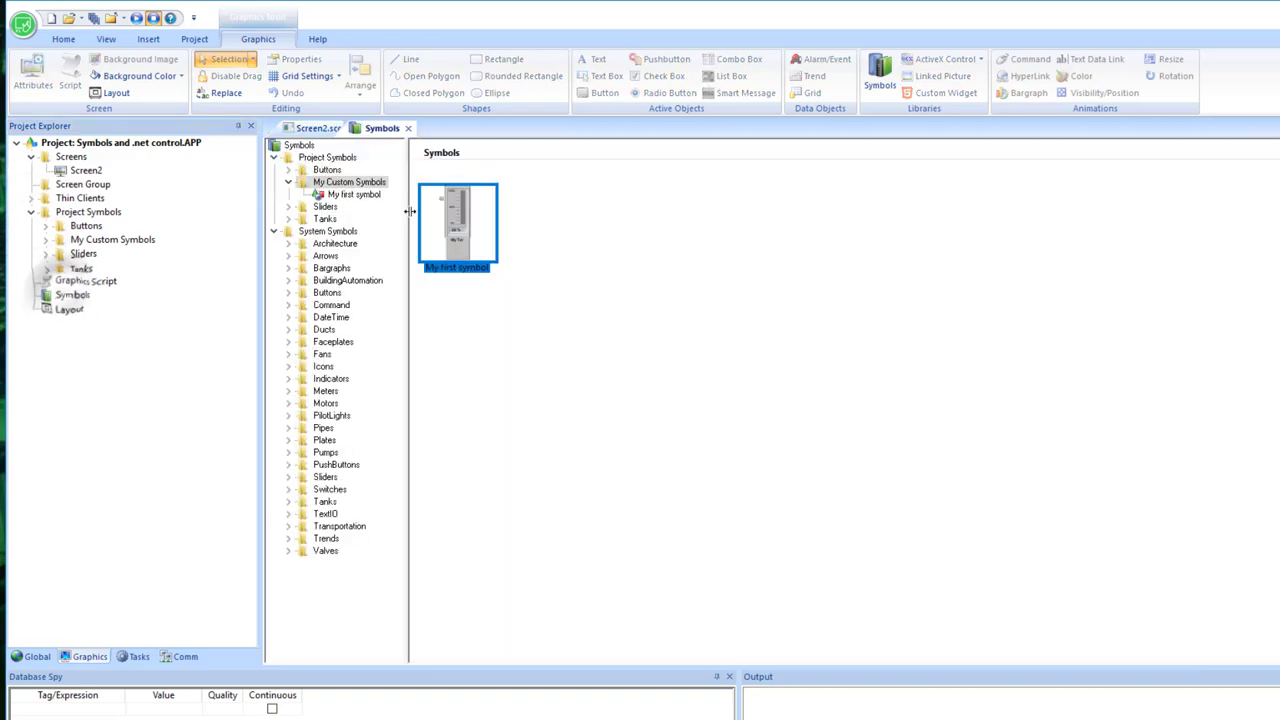
pyautogui.click(289, 478)
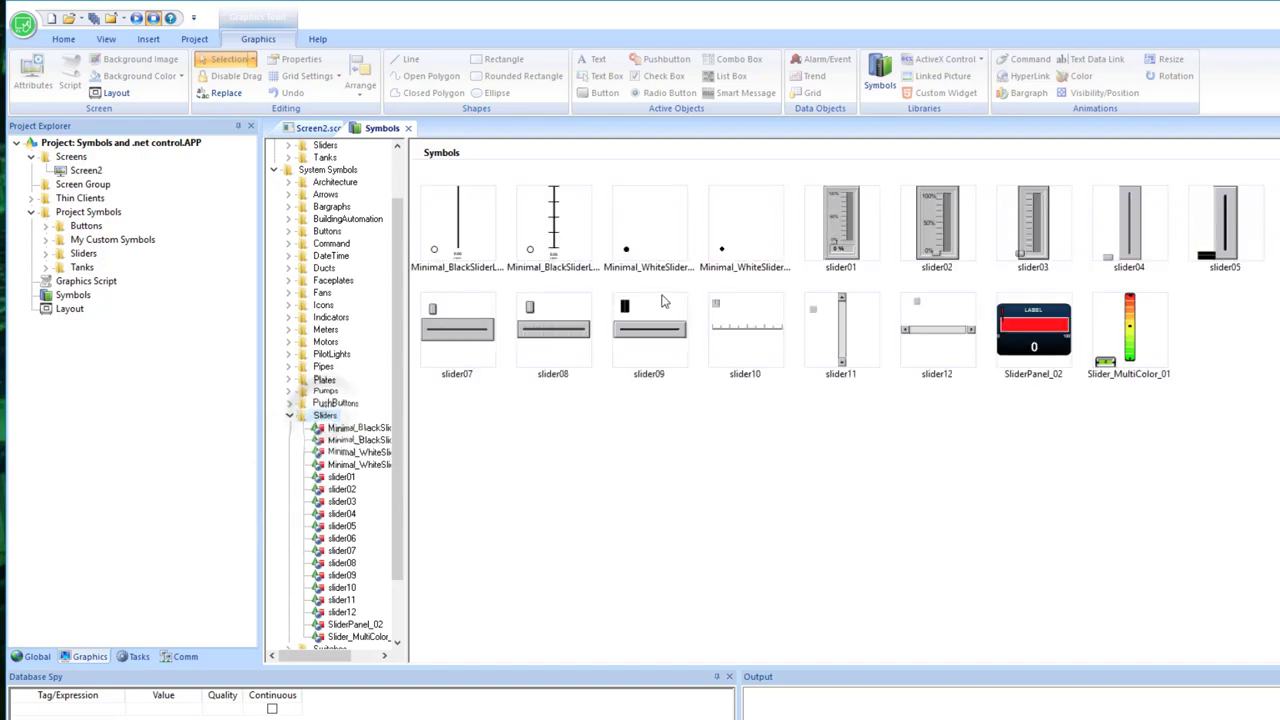
pyautogui.click(858, 245)
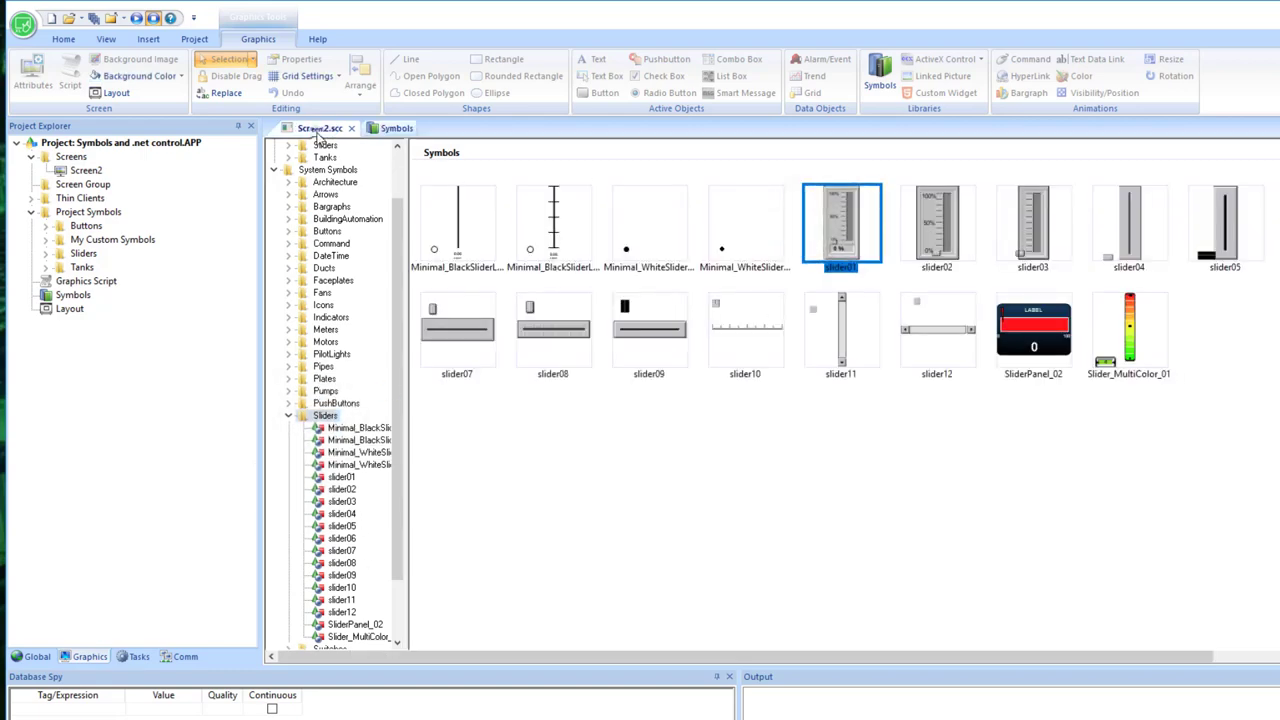
pyautogui.click(318, 128)
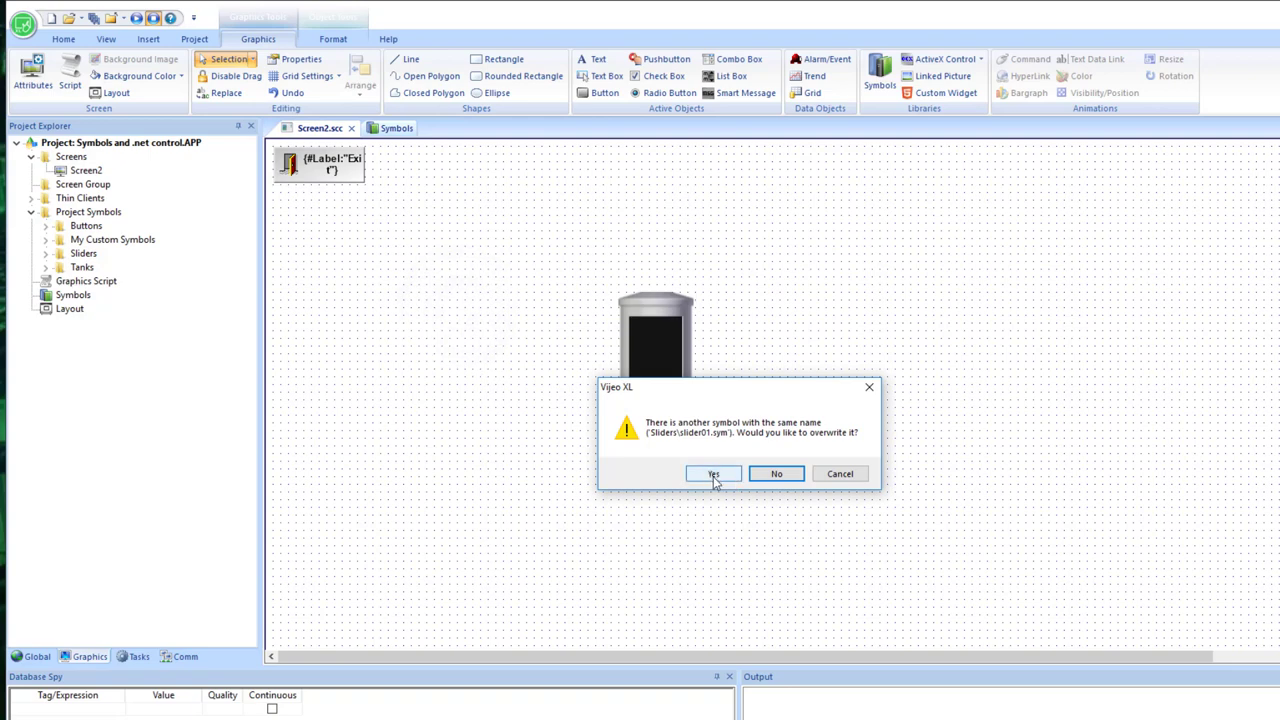
pyautogui.click(714, 476)
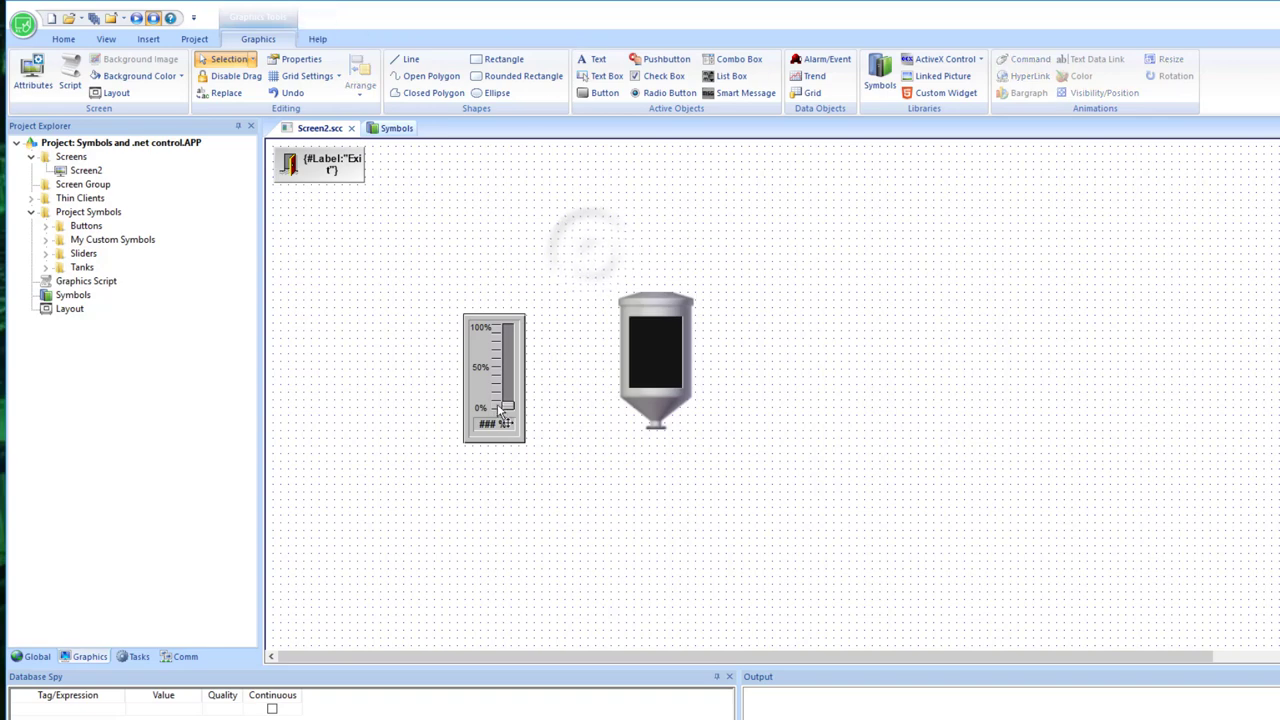
pyautogui.moveTo(499, 394); pyautogui.dragTo(493, 381)
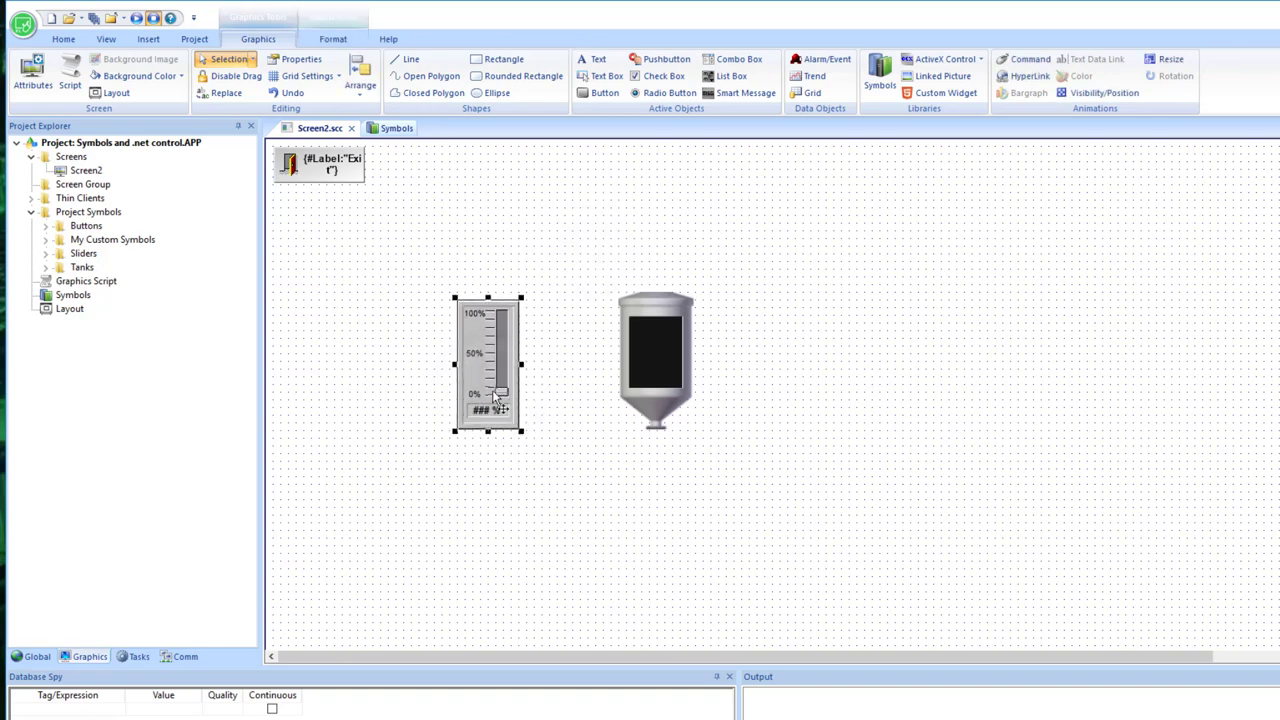
# Step: Link the new slider's TagName property to the project integer tag My_Integer
pyautogui.doubleClick(494, 390)
pyautogui.click(955, 416)
pyautogui.doubleClick(957, 414)
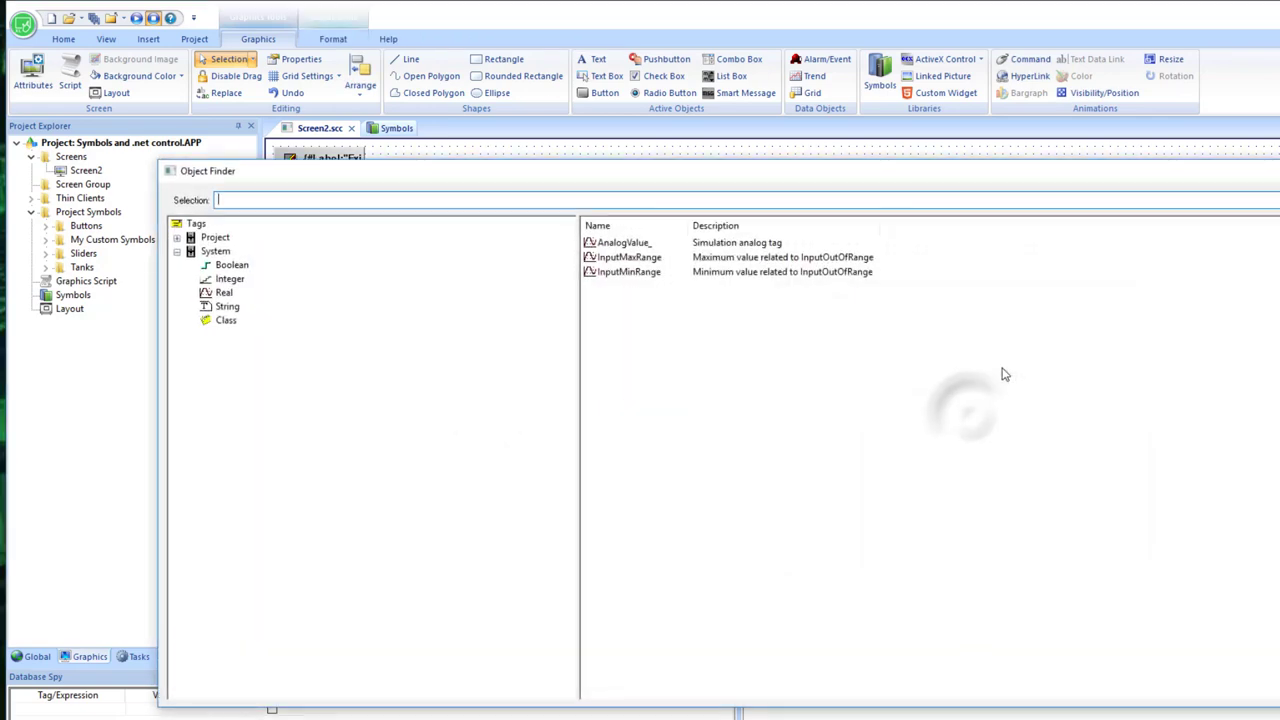
pyautogui.click(229, 279)
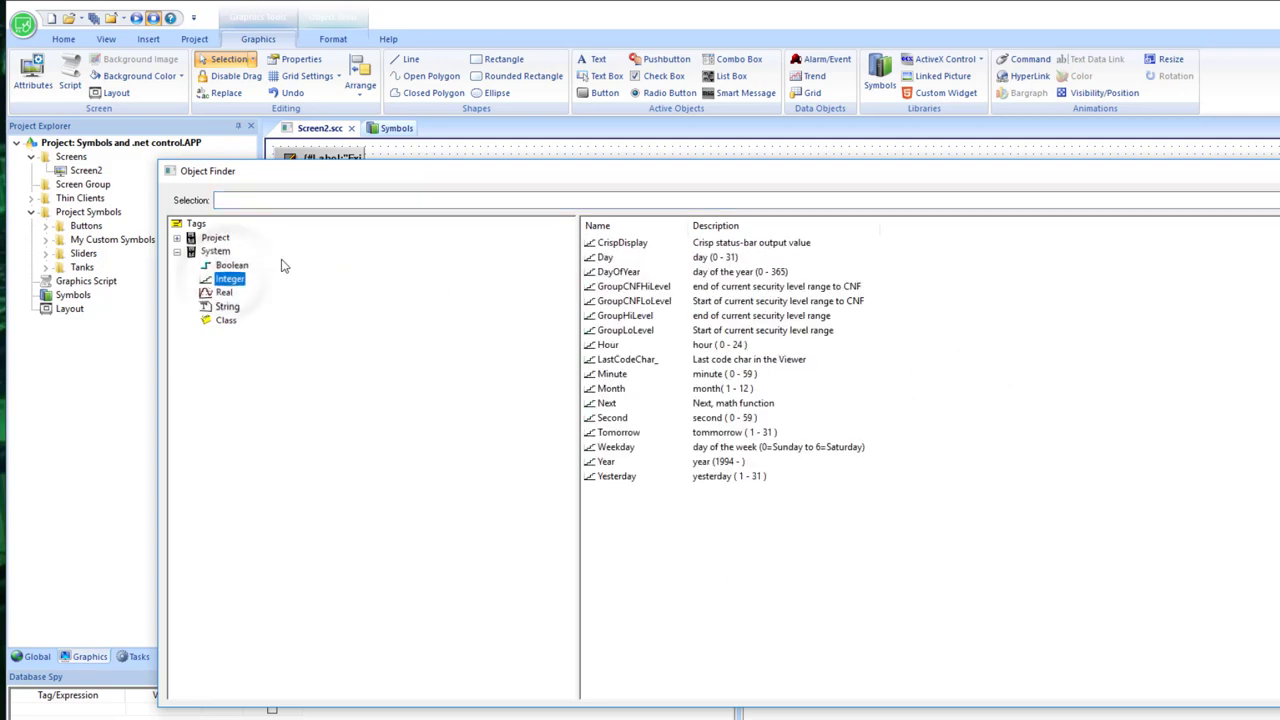
pyautogui.click(177, 237)
pyautogui.click(229, 265)
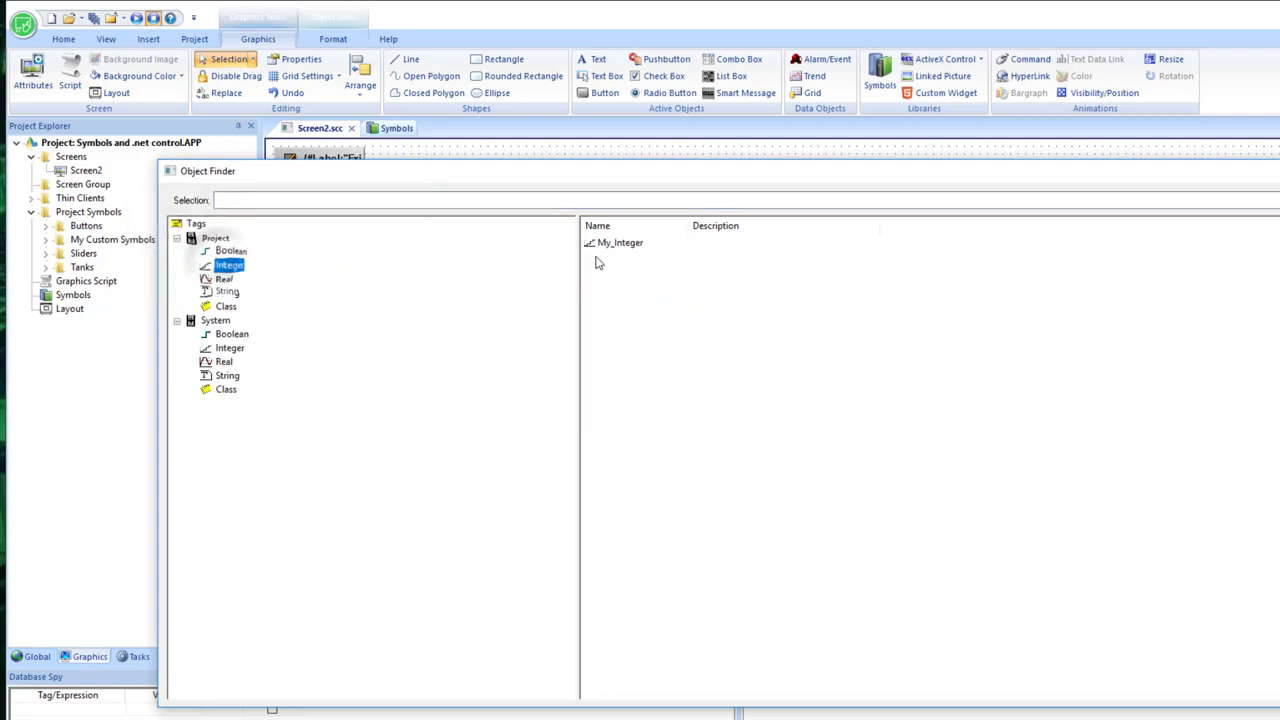
pyautogui.doubleClick(615, 243)
pyautogui.click(657, 500)
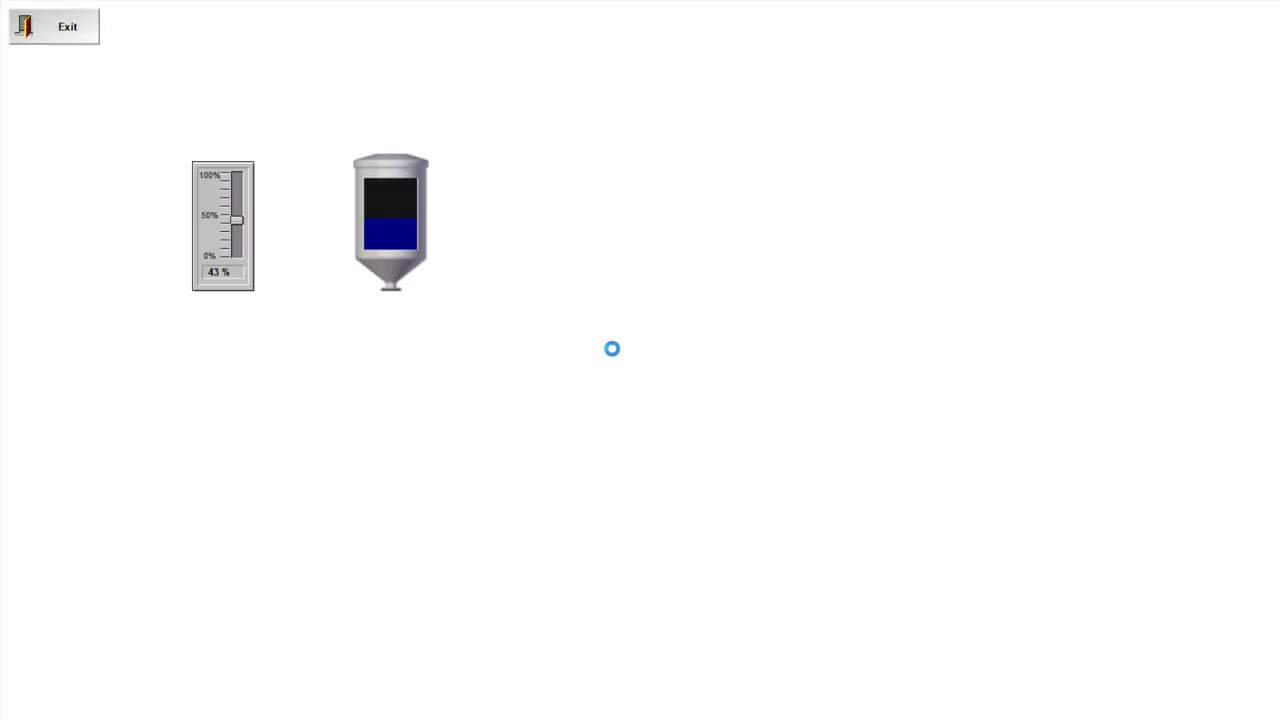
# Step: Test the tank's response in the running screen by lowering the slider to 23%, then exit the runtime
pyautogui.moveTo(237, 222)
pyautogui.mouseDown()
pyautogui.moveTo(237, 243)
pyautogui.moveTo(238, 178)
pyautogui.moveTo(249, 243)
pyautogui.mouseUp()
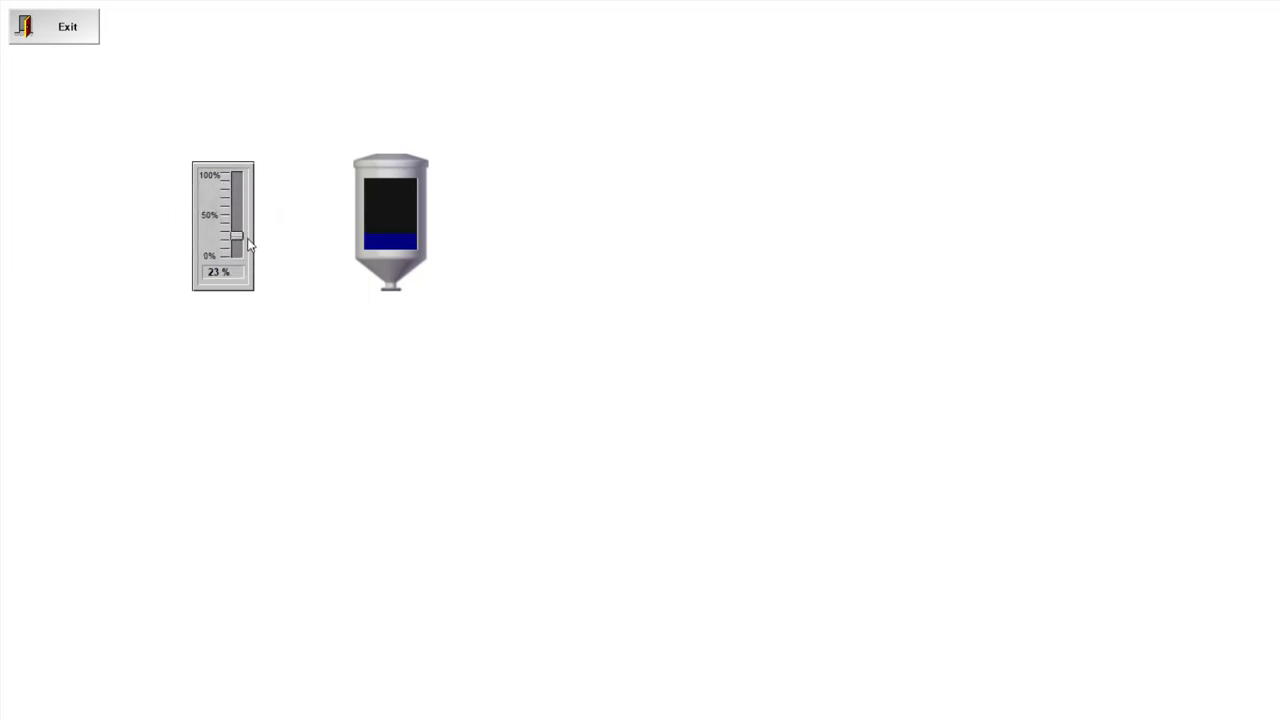
pyautogui.click(64, 42)
pyautogui.click(757, 471)
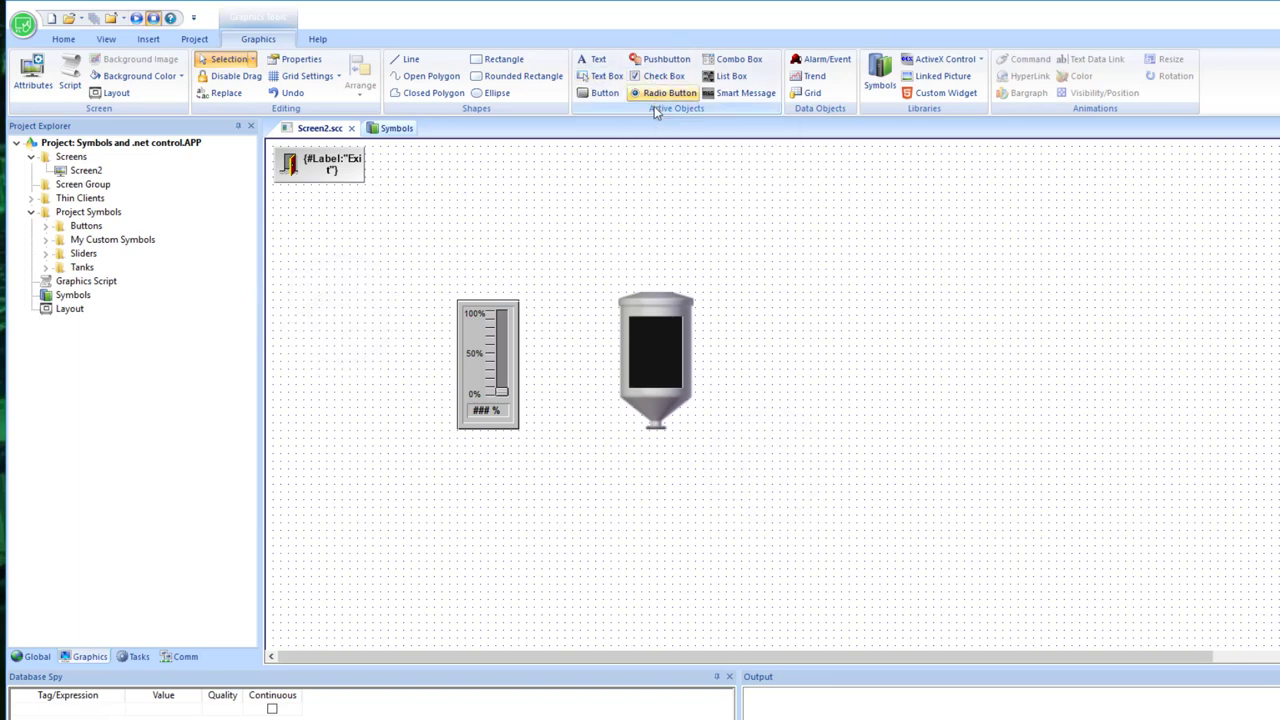
# Step: Draw a rectangle about 101 wide and 170 high to the left of the slider and fill it with light gray
pyautogui.click(503, 59)
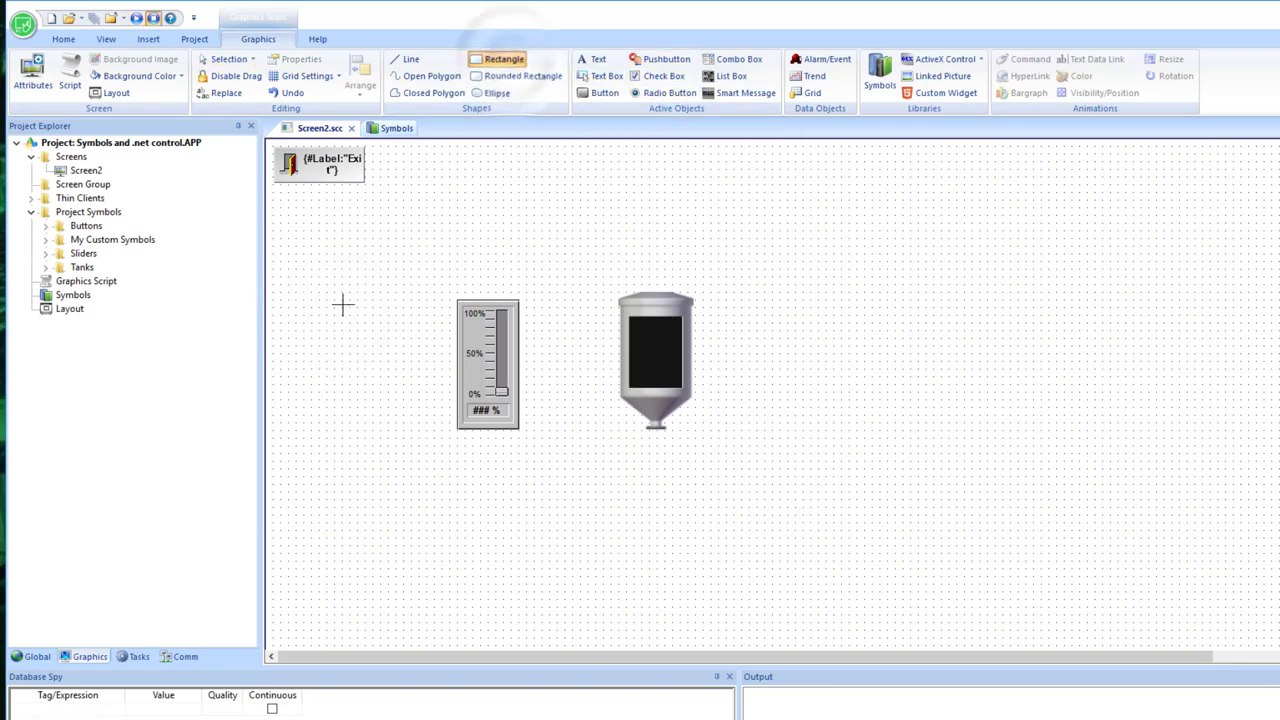
pyautogui.moveTo(335, 301); pyautogui.dragTo(413, 433)
pyautogui.doubleClick(385, 382)
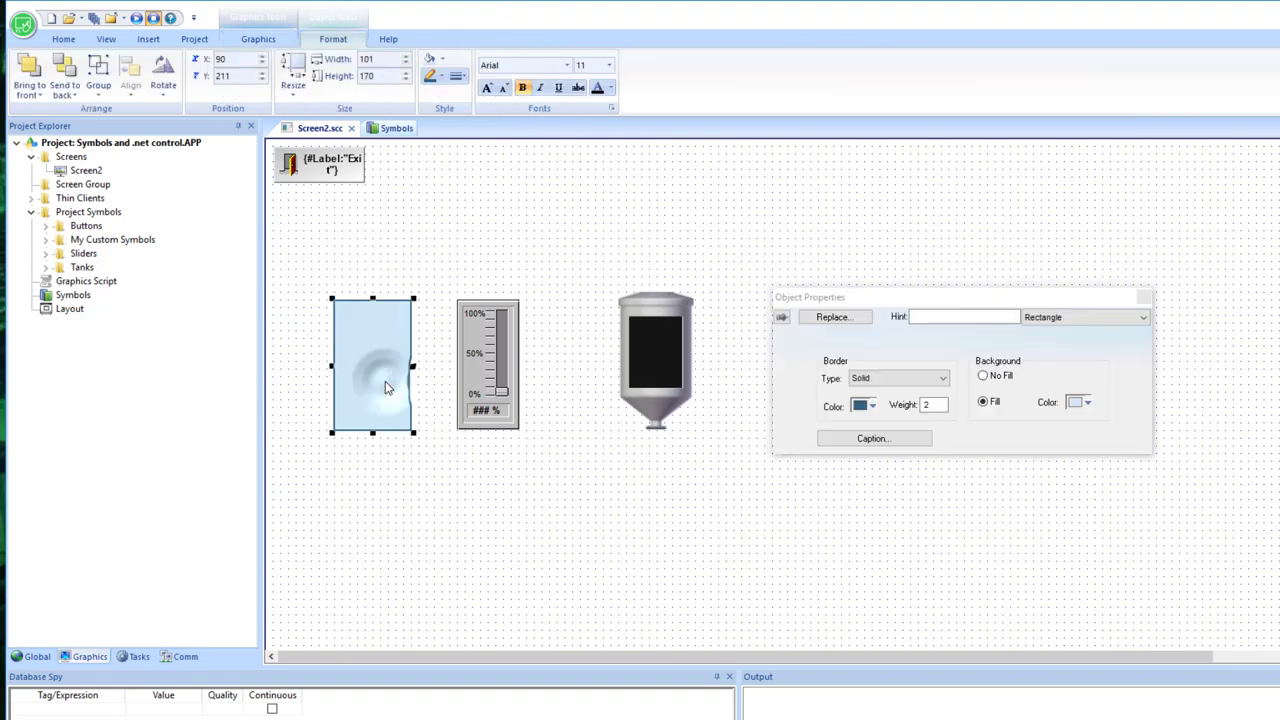
pyautogui.click(1088, 404)
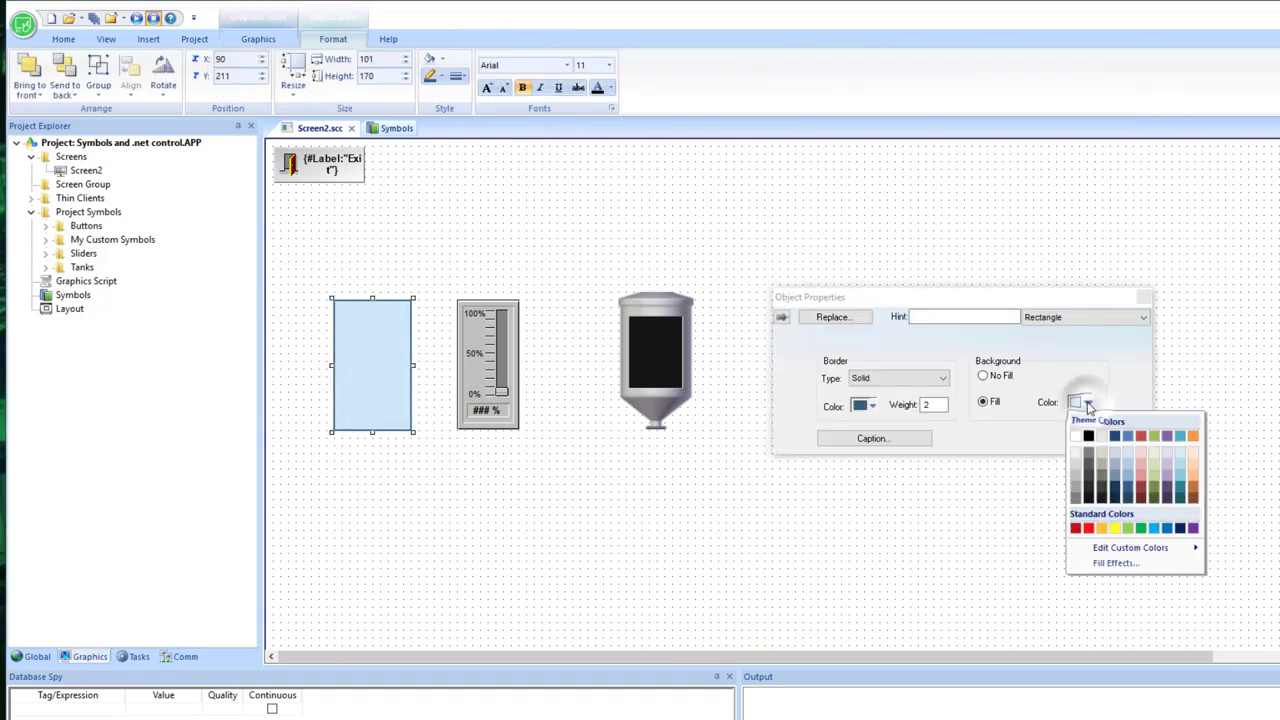
pyautogui.click(1077, 490)
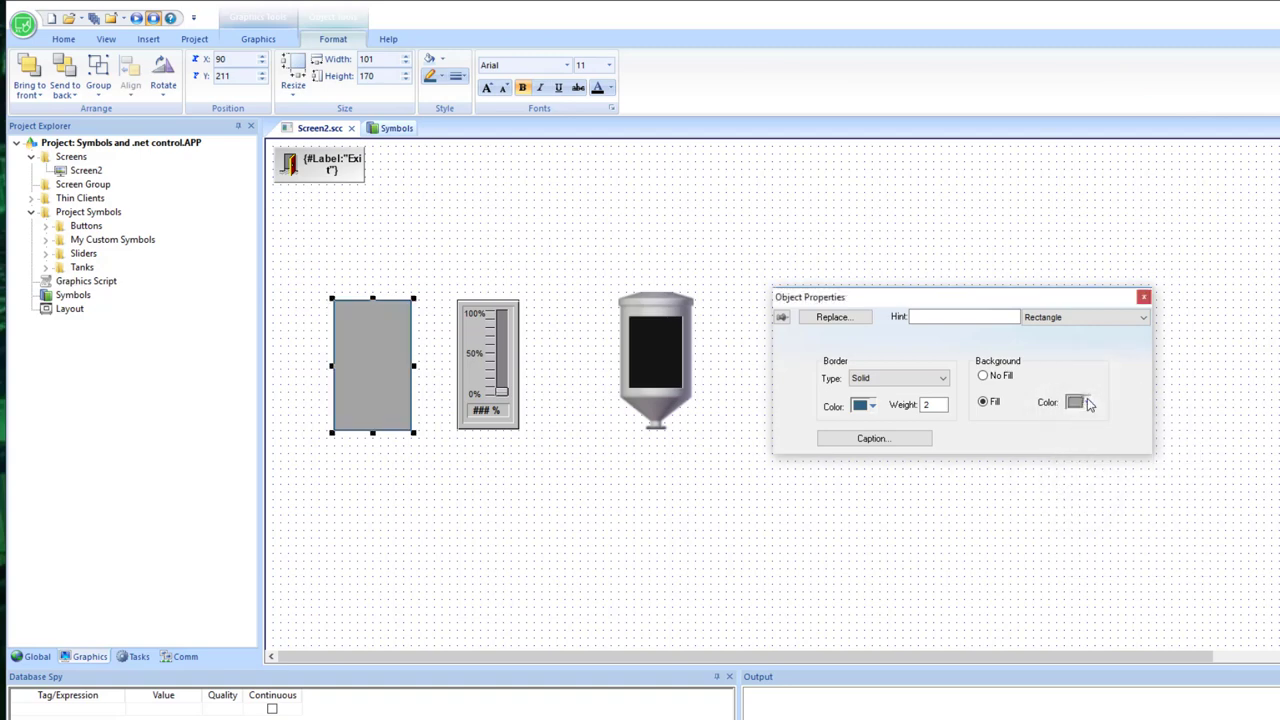
pyautogui.click(1090, 404)
pyautogui.click(1071, 470)
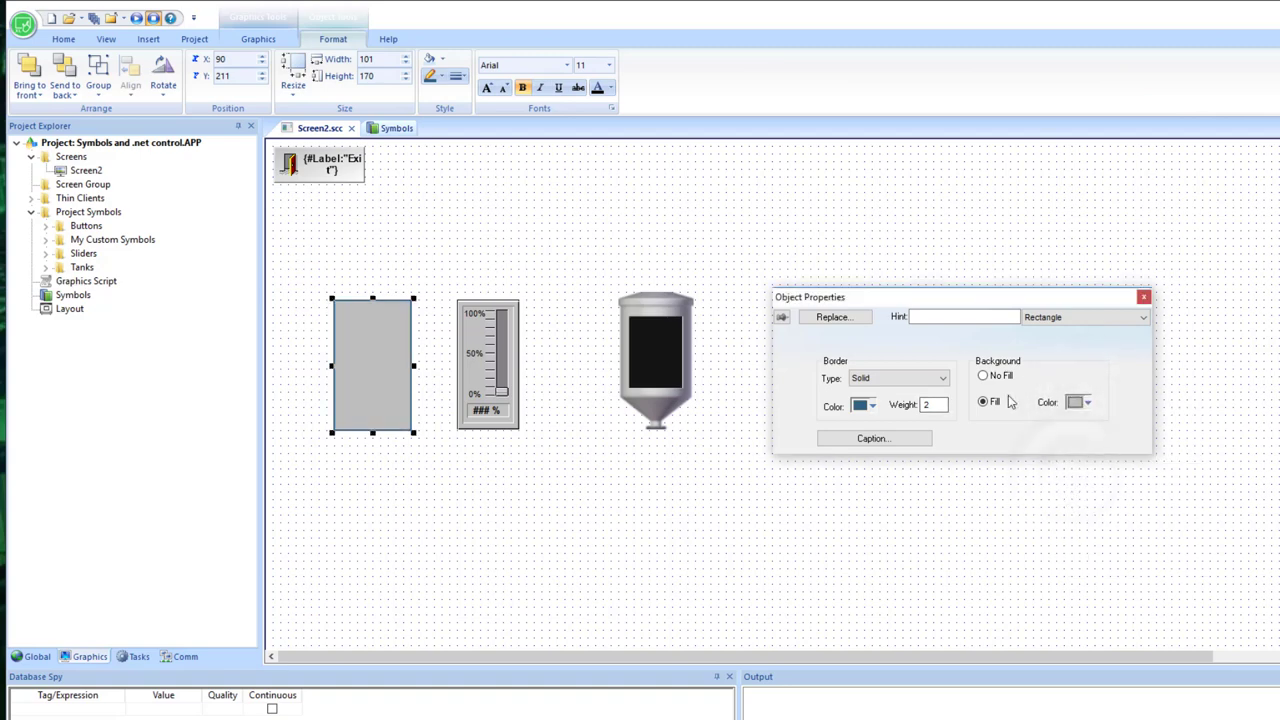
# Step: Give the rectangle a black border and narrow it slightly by pulling in its left edge
pyautogui.click(872, 405)
pyautogui.click(871, 437)
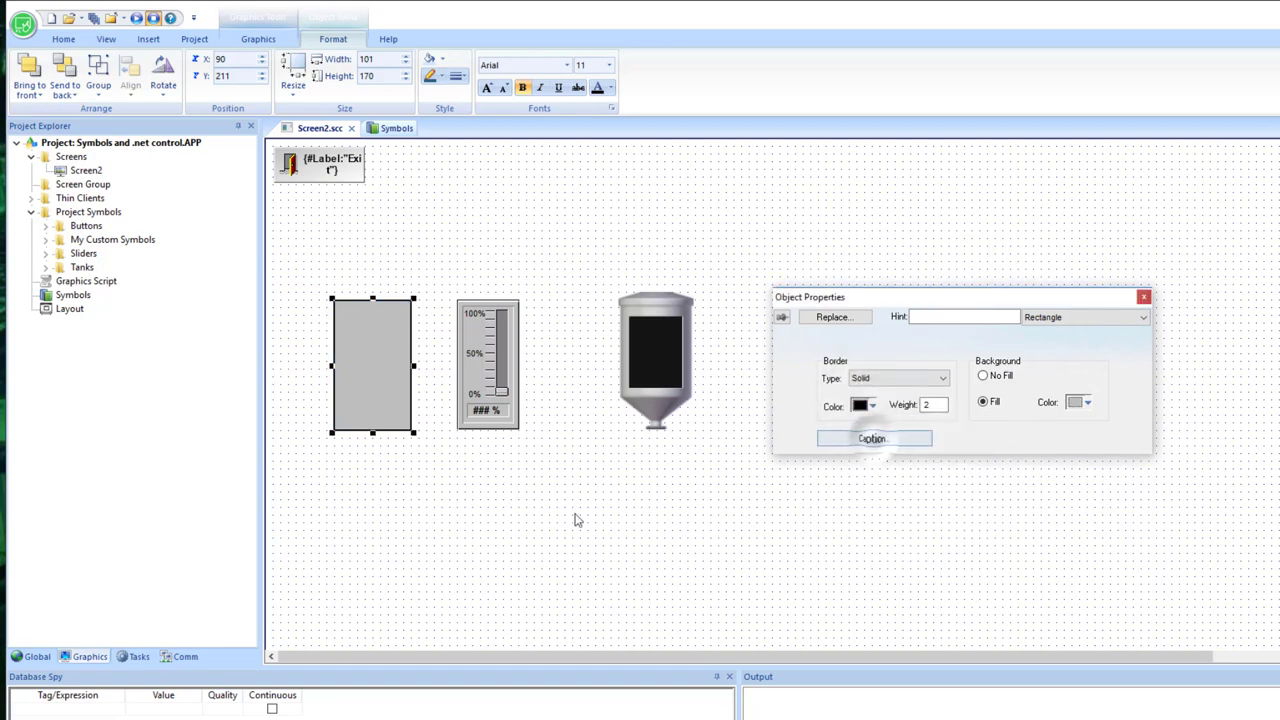
pyautogui.click(512, 522)
pyautogui.click(366, 366)
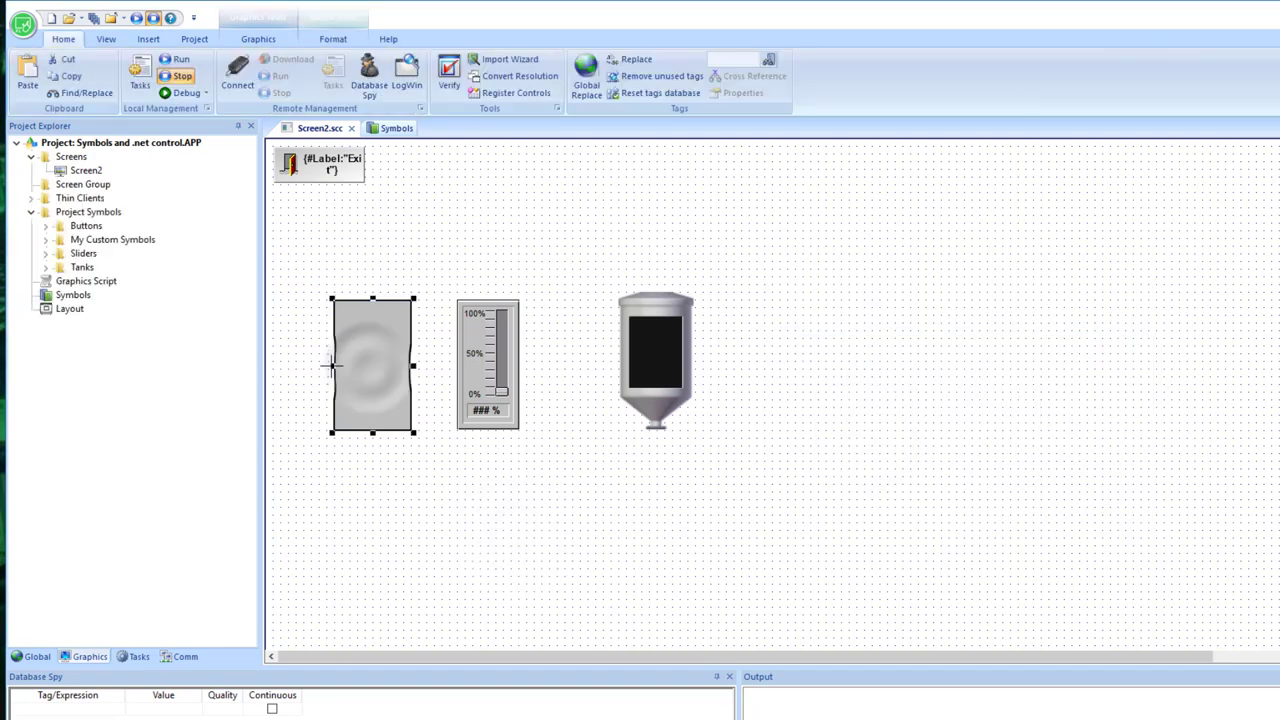
pyautogui.moveTo(330, 366); pyautogui.dragTo(341, 364)
pyautogui.click(455, 482)
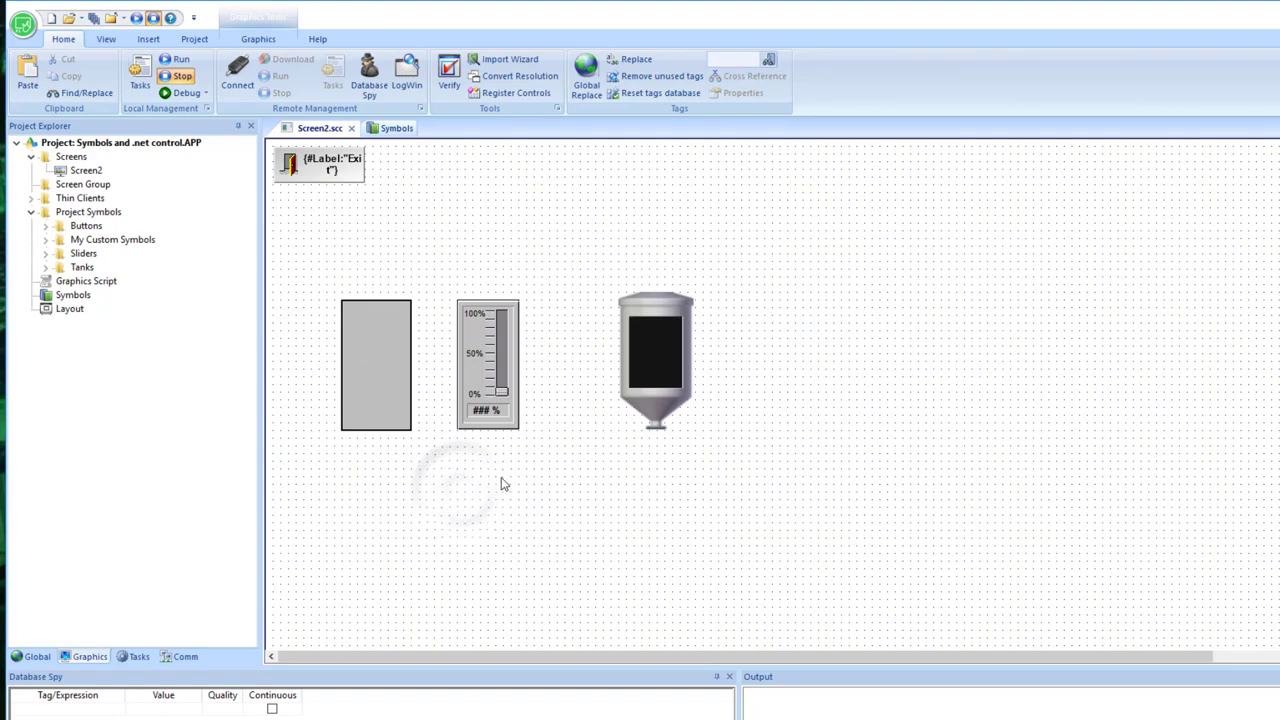
pyautogui.click(435, 237)
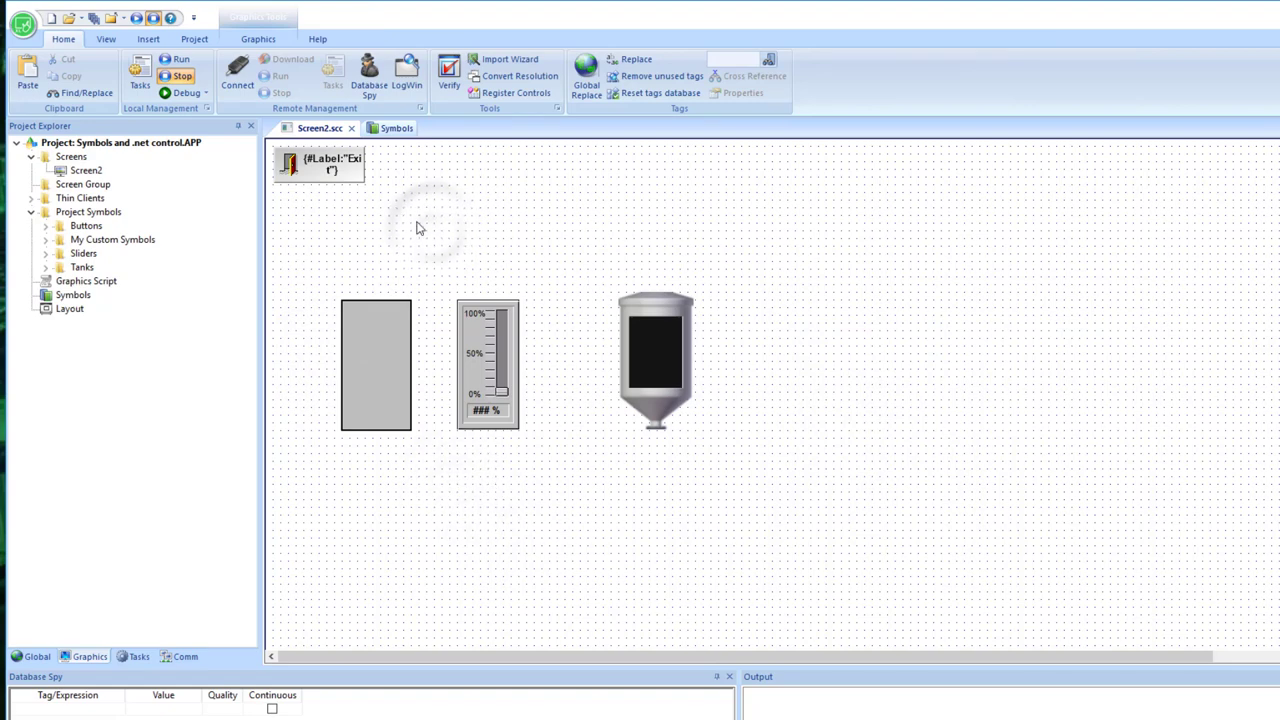
# Step: Draw a narrow vertical rectangle inside the light gray panel, right of its center, as the slider track
pyautogui.click(262, 40)
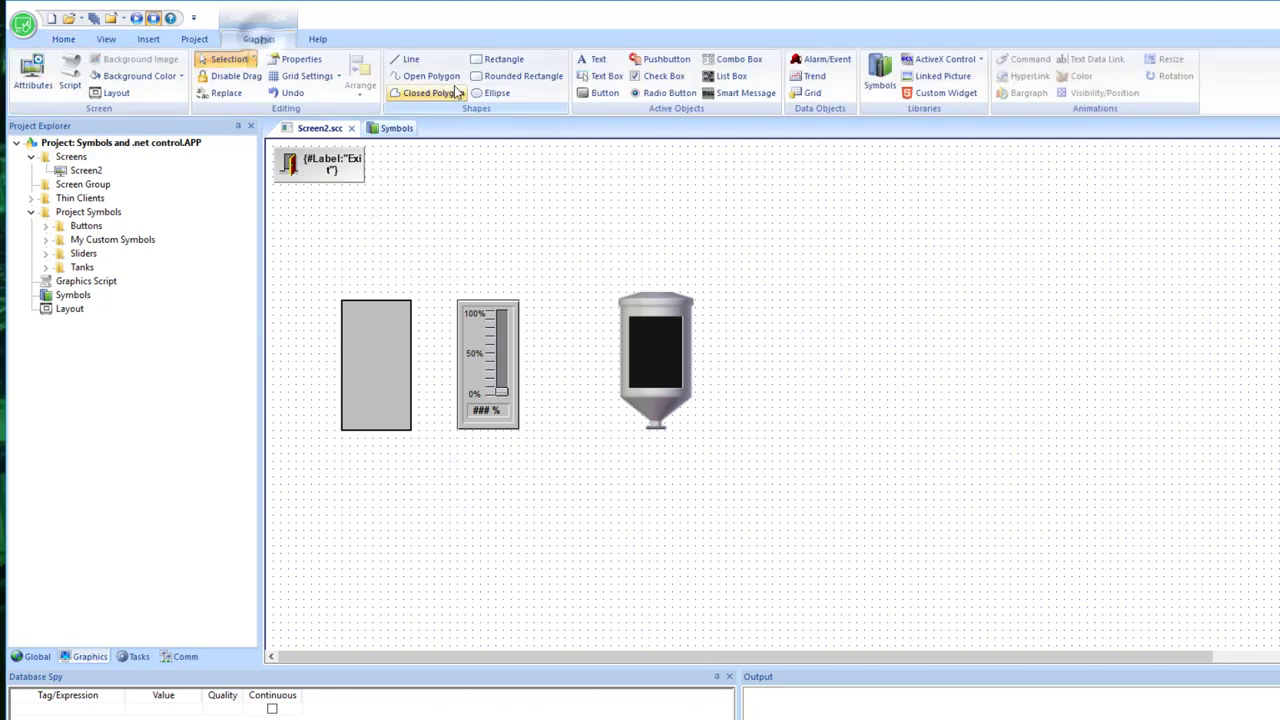
pyautogui.click(500, 59)
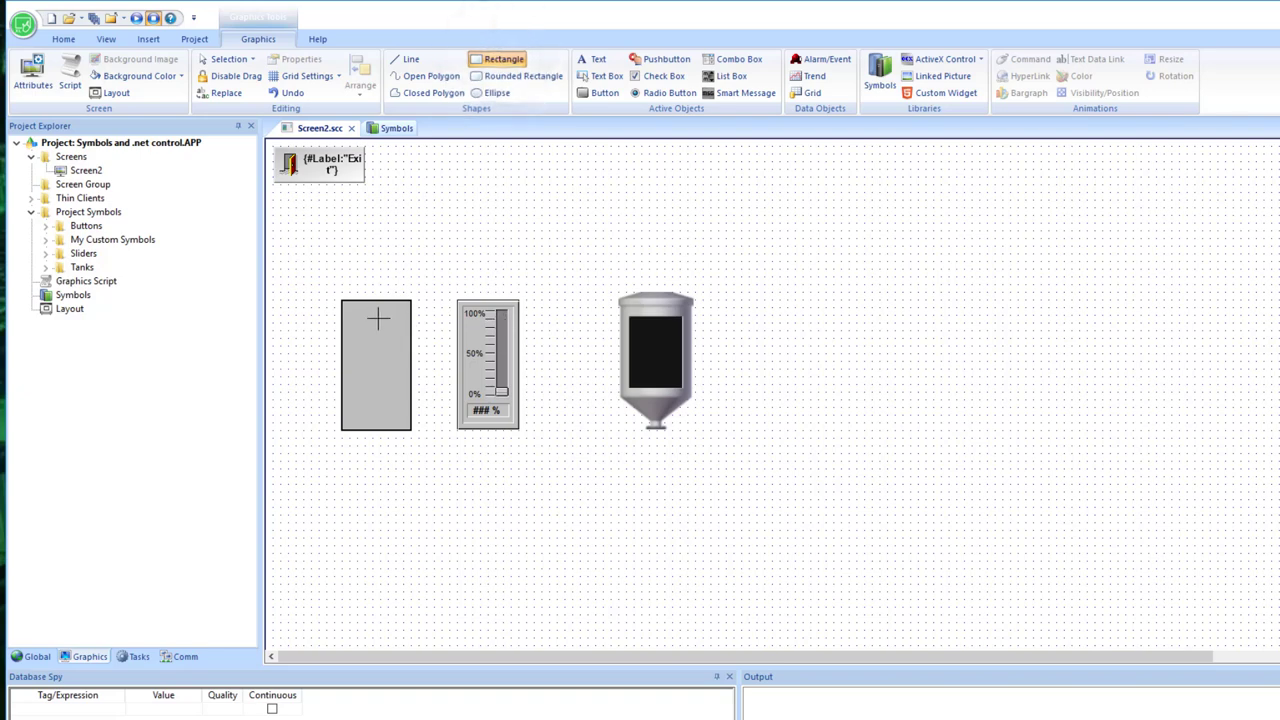
pyautogui.moveTo(379, 307); pyautogui.dragTo(401, 394)
pyautogui.press('Escape')
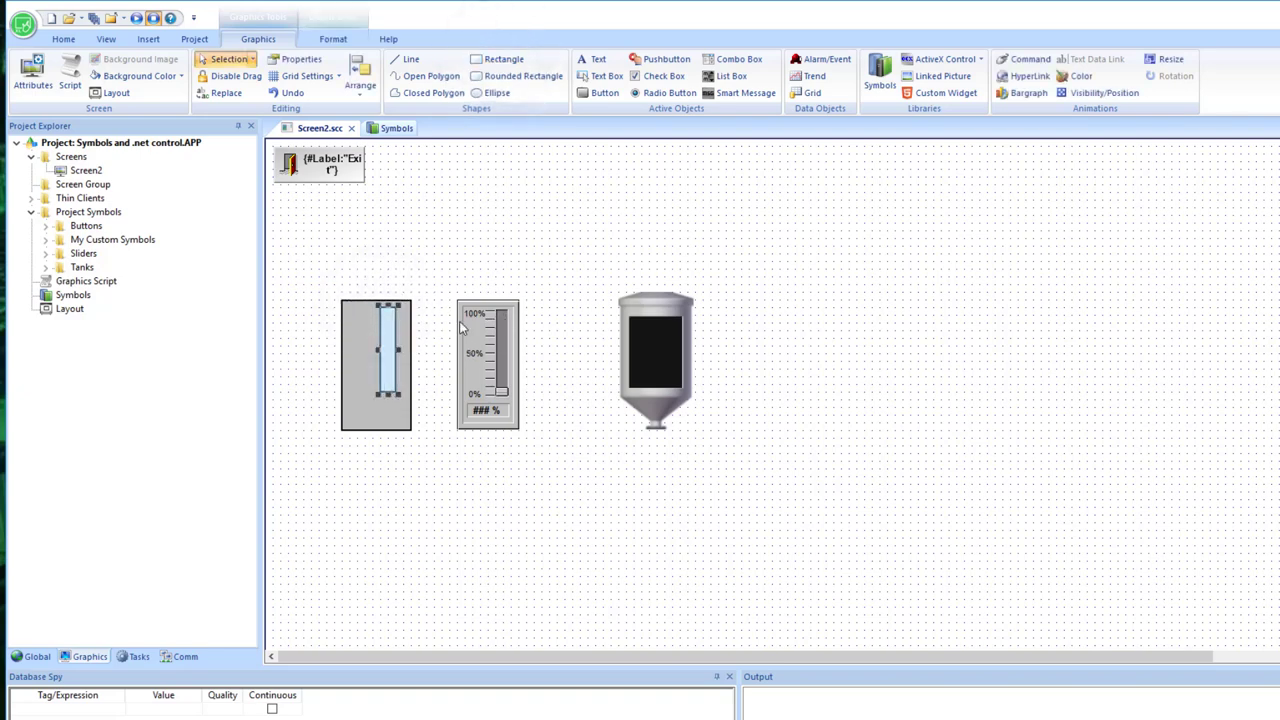
# Step: Fill the slider track rectangle with dark gray and give it a black border
pyautogui.doubleClick(390, 338)
pyautogui.click(1080, 403)
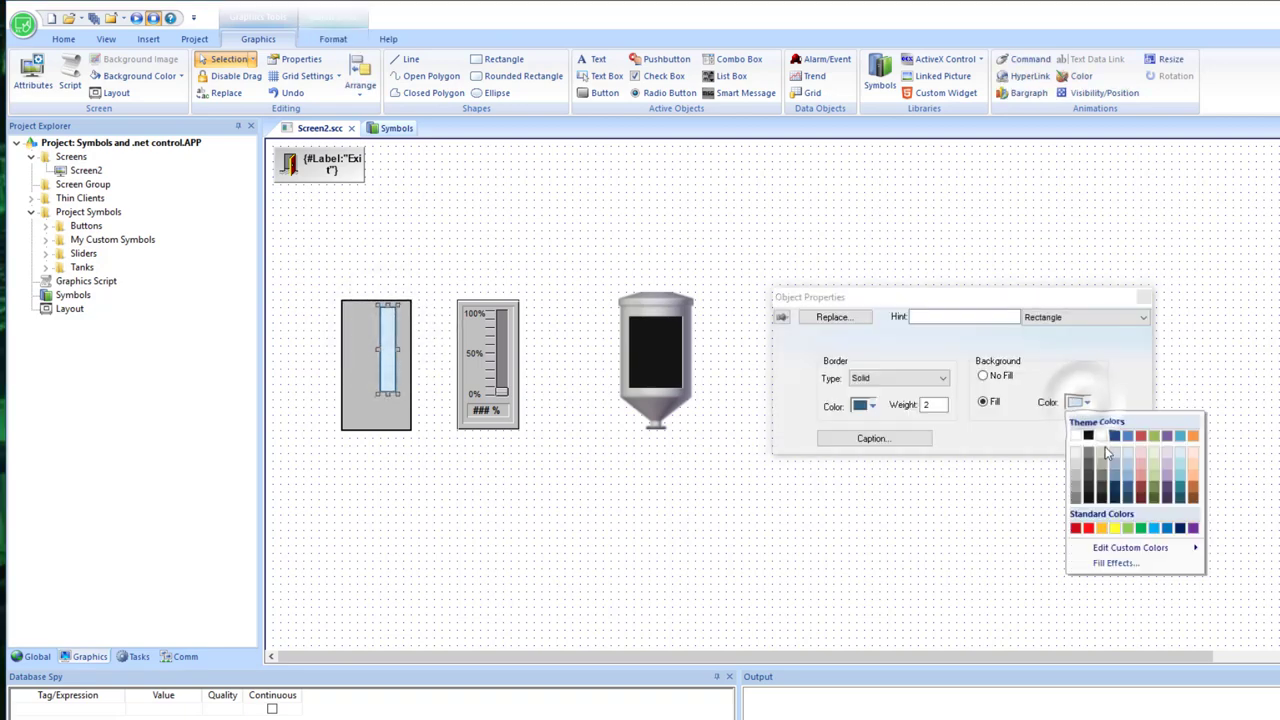
pyautogui.click(1076, 499)
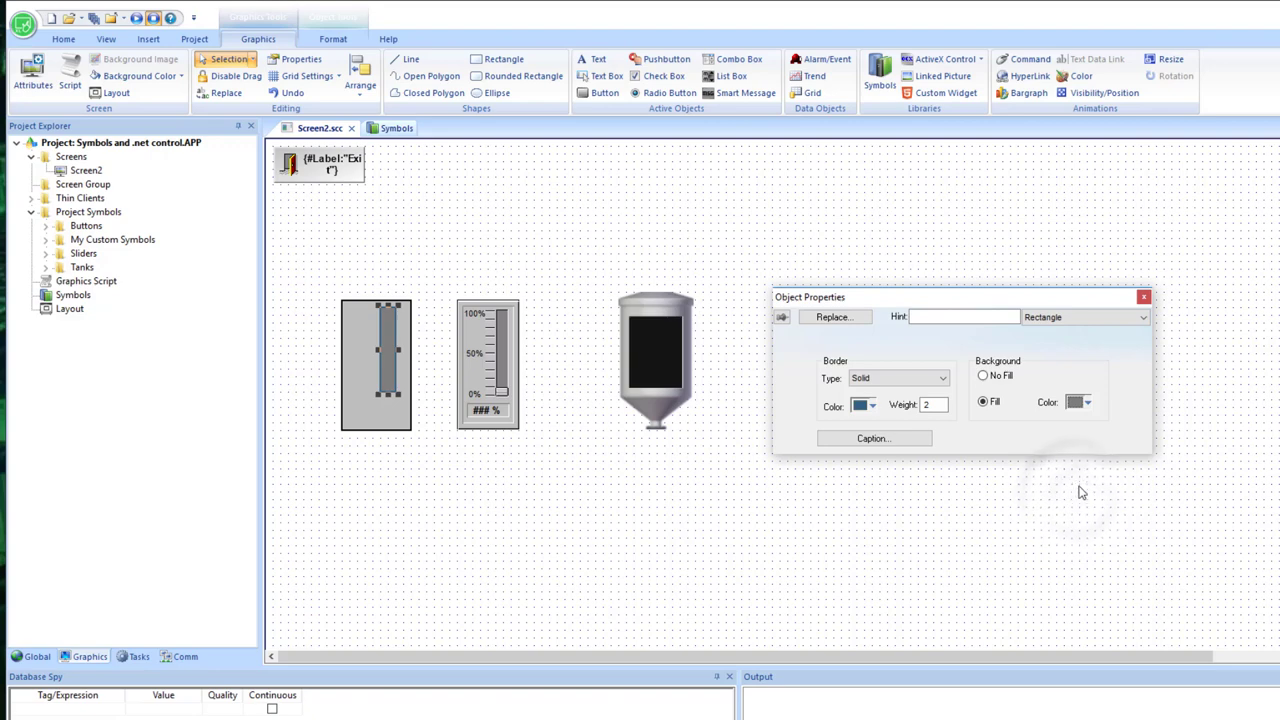
pyautogui.click(866, 406)
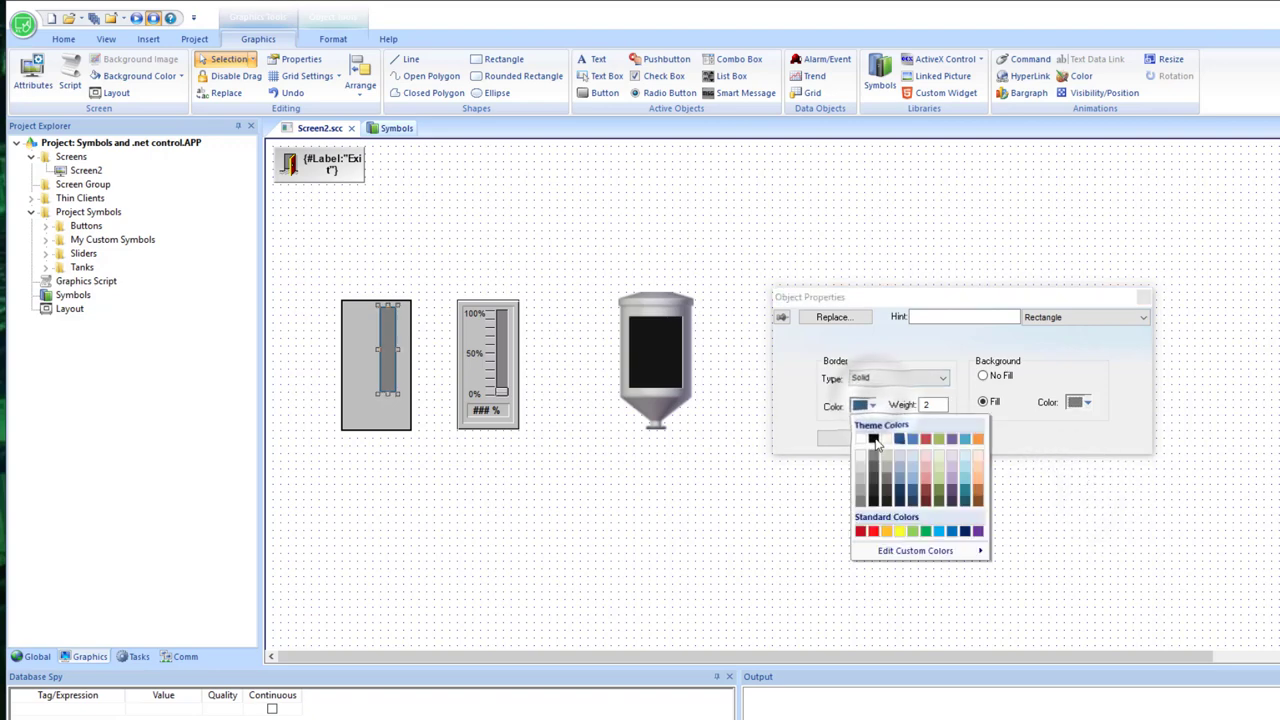
pyautogui.click(862, 500)
pyautogui.press('Escape')
pyautogui.click(435, 258)
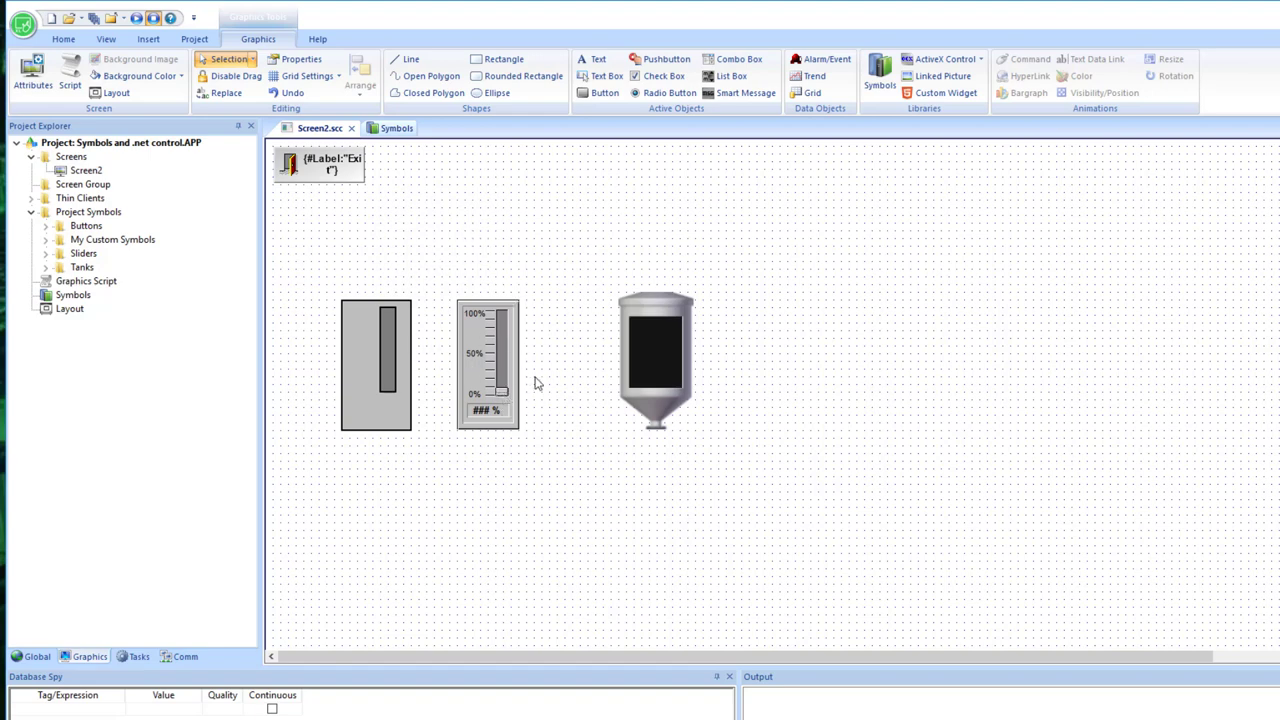
# Step: Draw a small rectangle over the lower end of the track as the slider handle
pyautogui.click(500, 59)
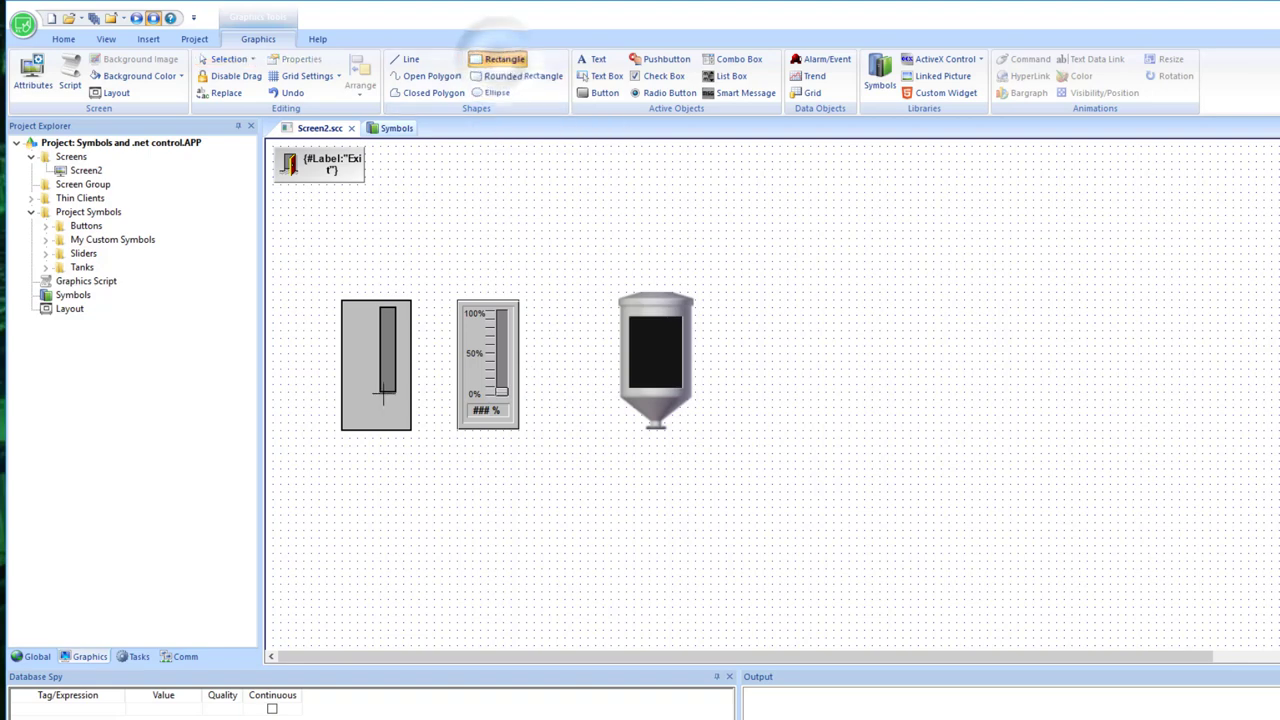
pyautogui.moveTo(380, 384)
pyautogui.mouseDown()
pyautogui.moveTo(410, 400)
pyautogui.moveTo(394, 395)
pyautogui.mouseUp()
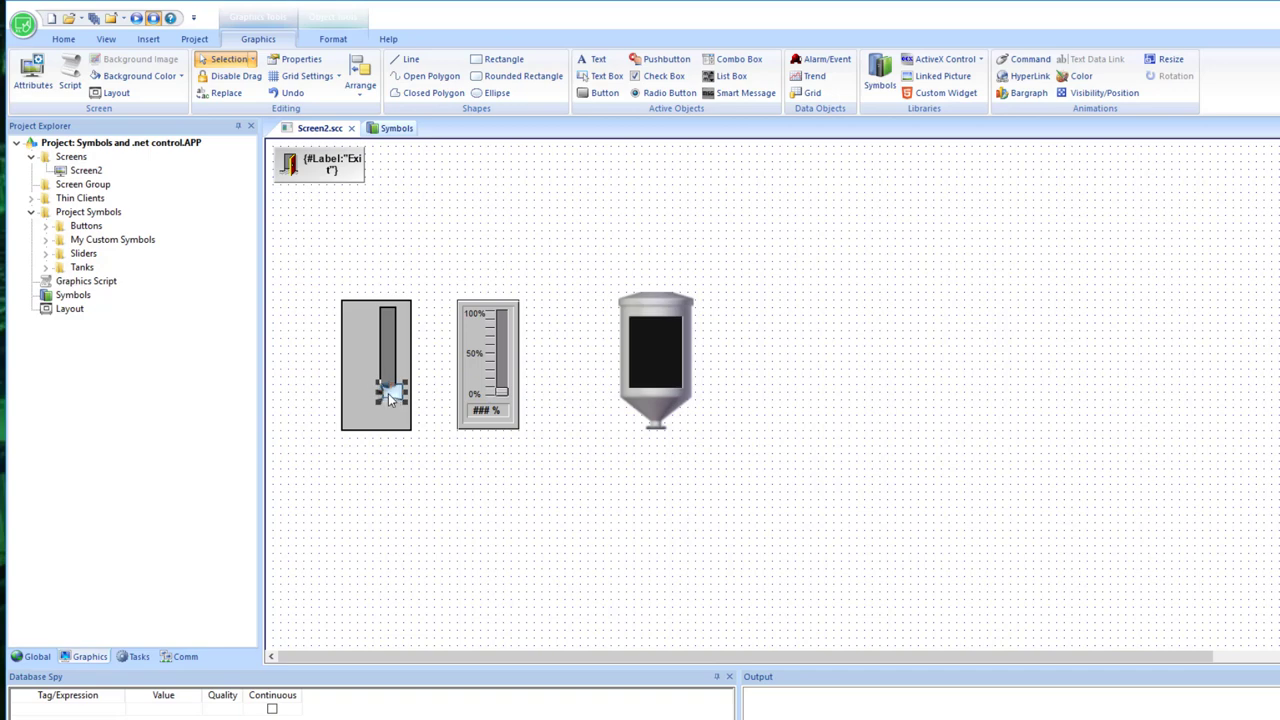
pyautogui.moveTo(389, 393)
pyautogui.mouseDown()
pyautogui.moveTo(374, 378)
pyautogui.moveTo(397, 374)
pyautogui.mouseUp()
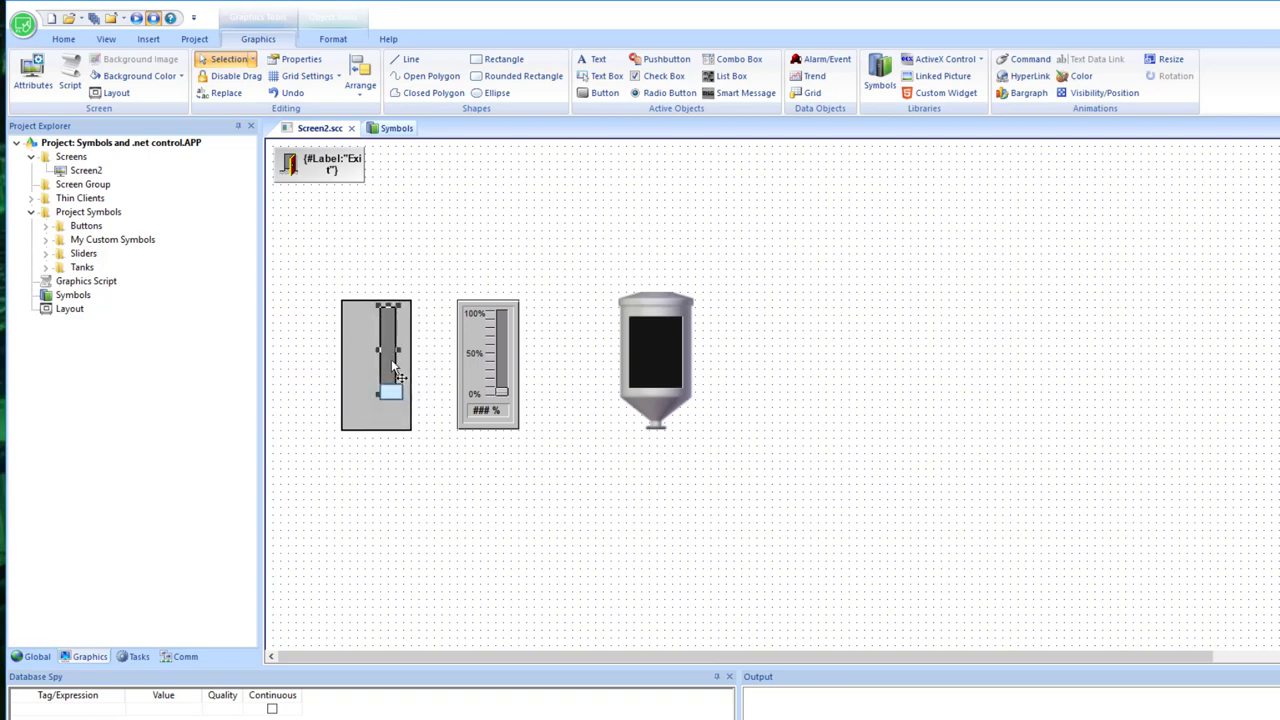
pyautogui.press('Right')
pyautogui.press('Right')
pyautogui.press('Right')
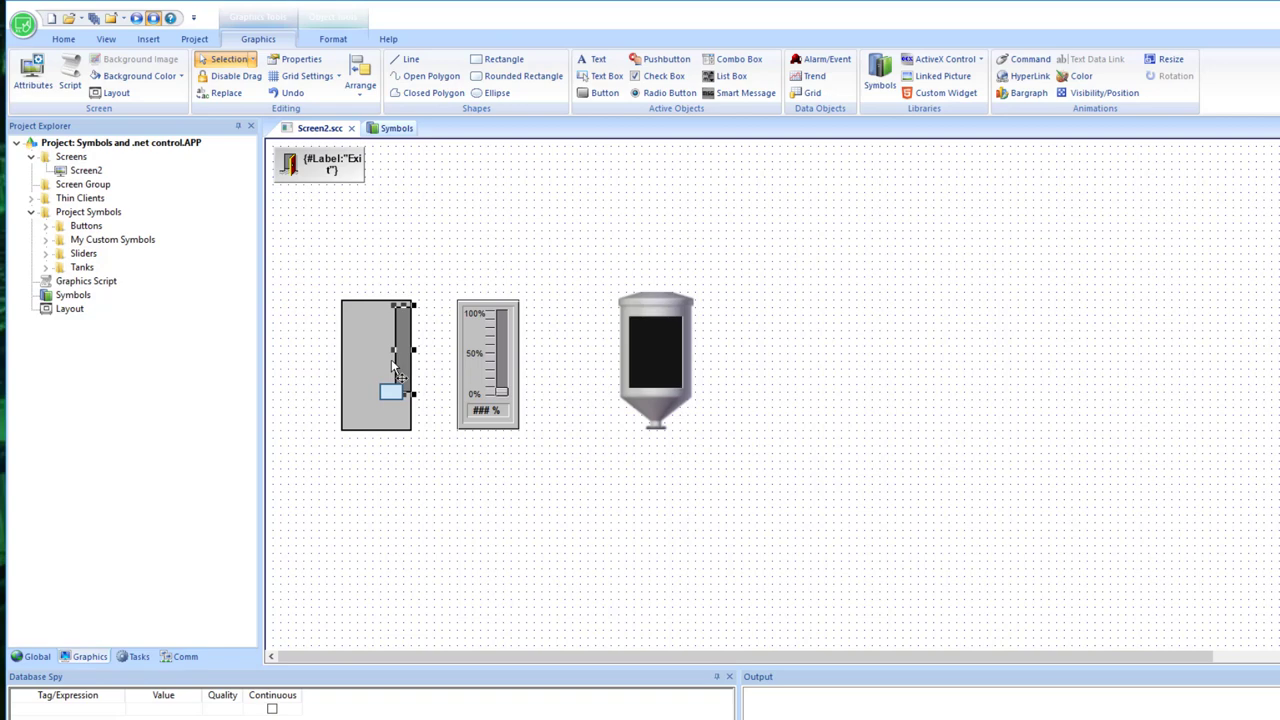
pyautogui.moveTo(405, 365); pyautogui.dragTo(391, 361)
# Step: Widen the slider handle by pulling its left edge out past the track so it sits centered on it
pyautogui.click(382, 391)
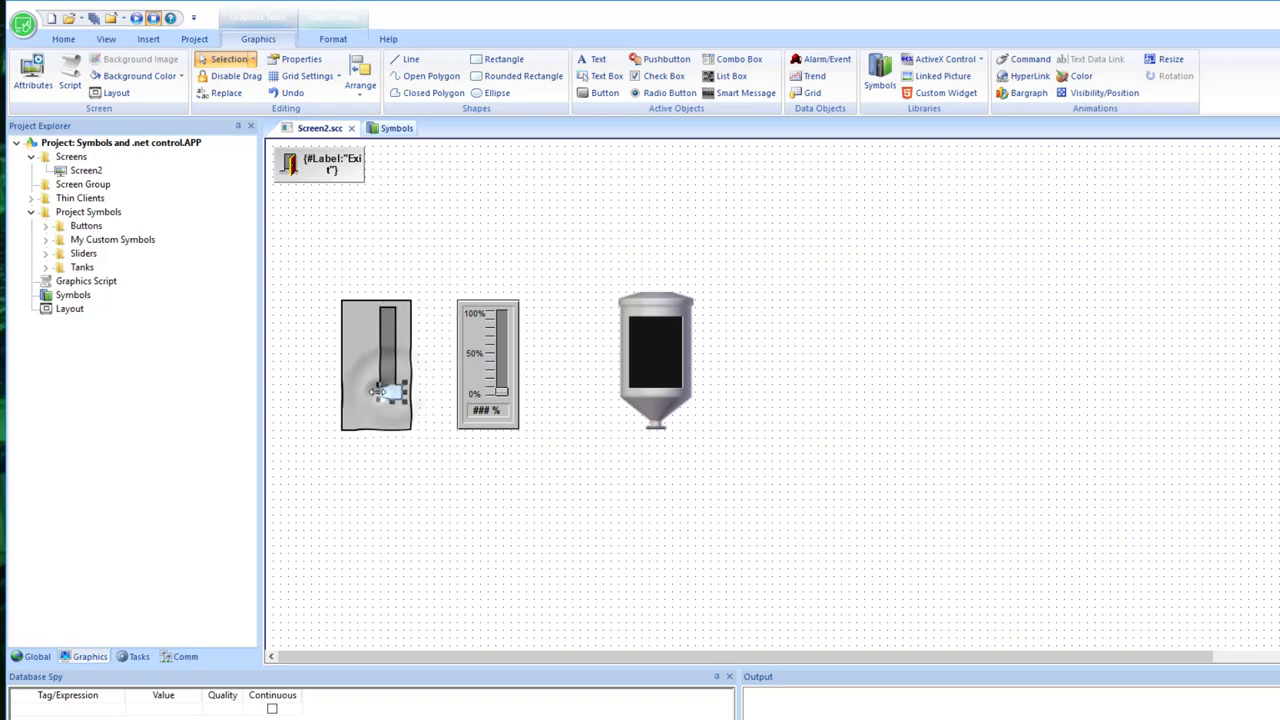
pyautogui.click(406, 432)
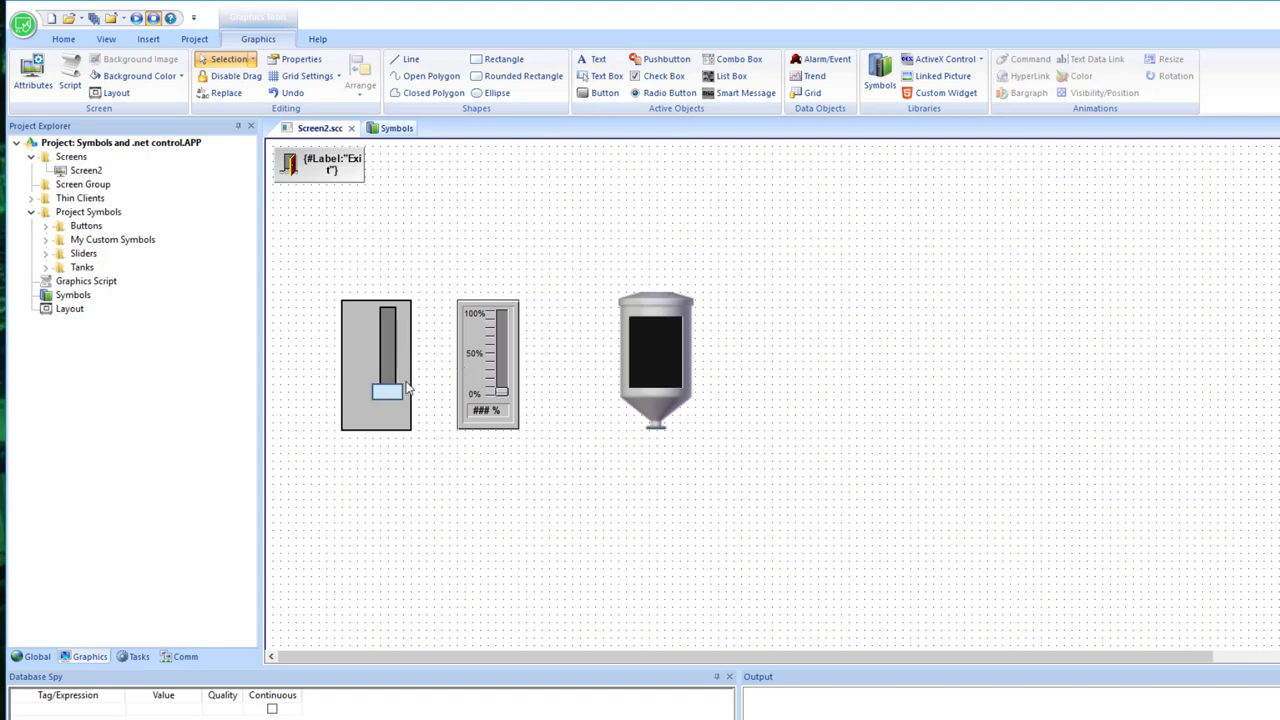
# Step: Create a linked symbol from the panel, track and handle, saved as "My First Slider Symbol" in the My Custom Symbols folder
pyautogui.moveTo(298, 262); pyautogui.dragTo(445, 502)
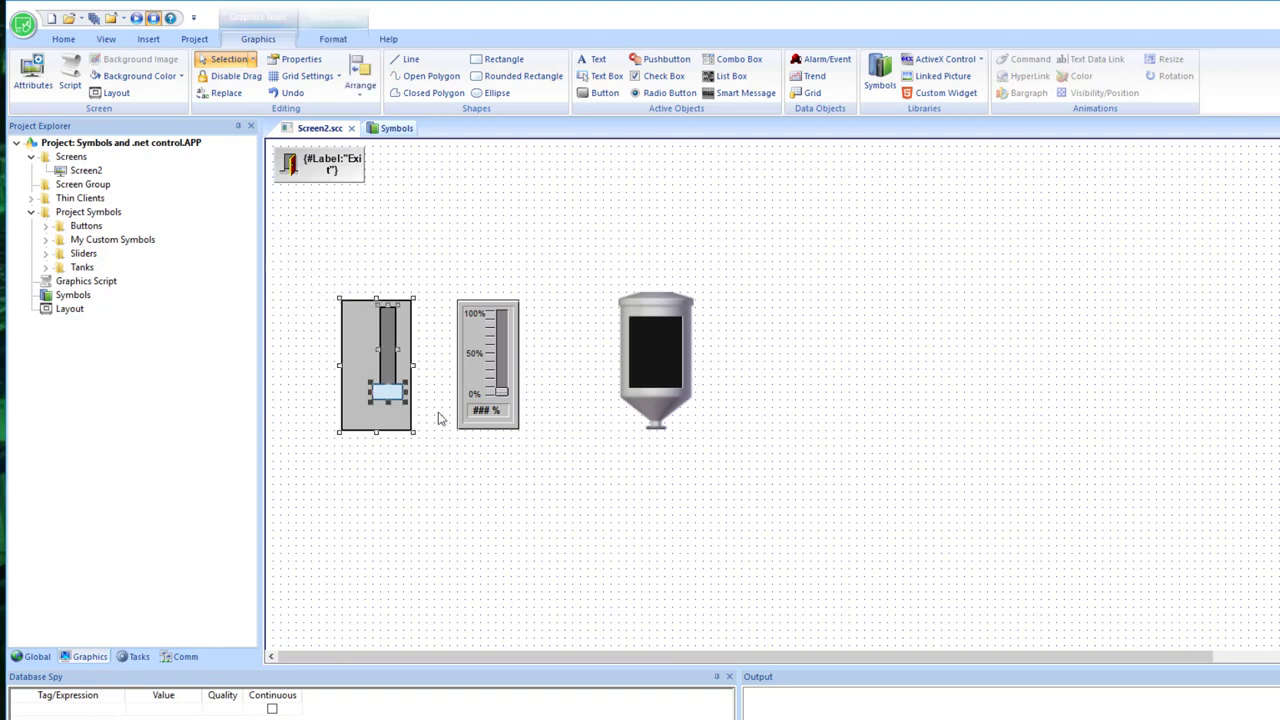
pyautogui.rightClick(400, 371)
pyautogui.click(465, 516)
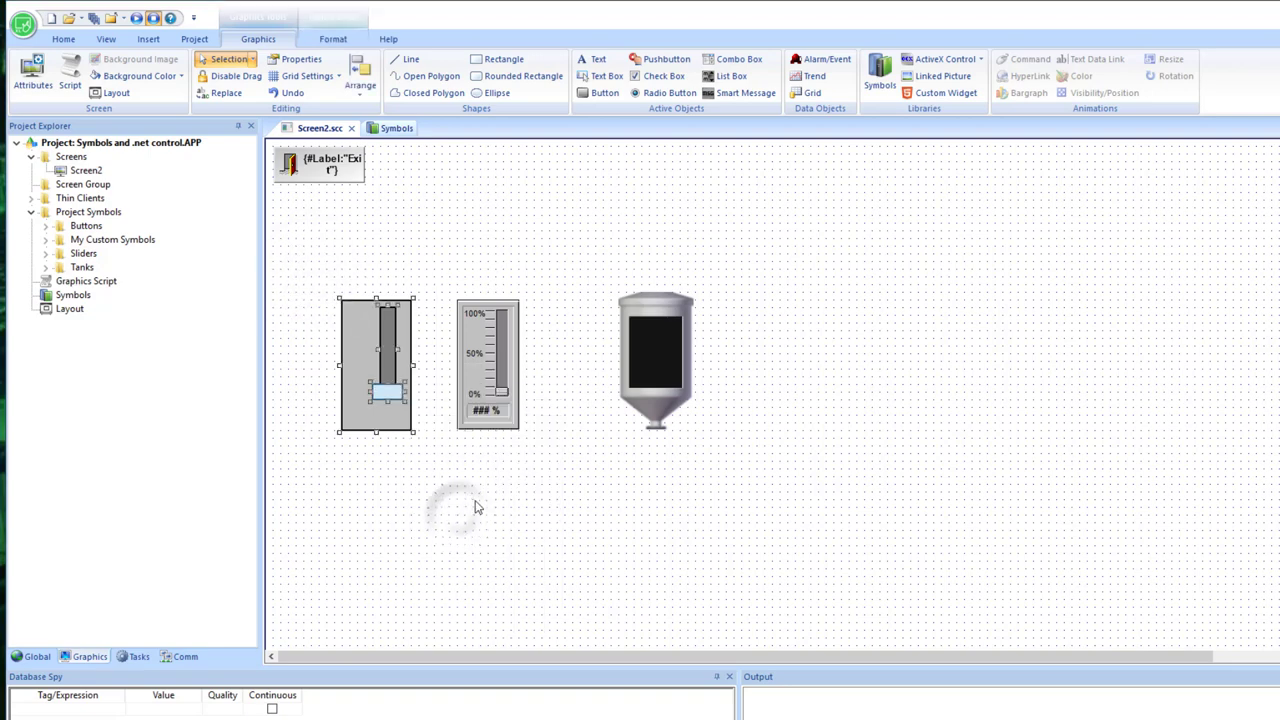
pyautogui.doubleClick(205, 123)
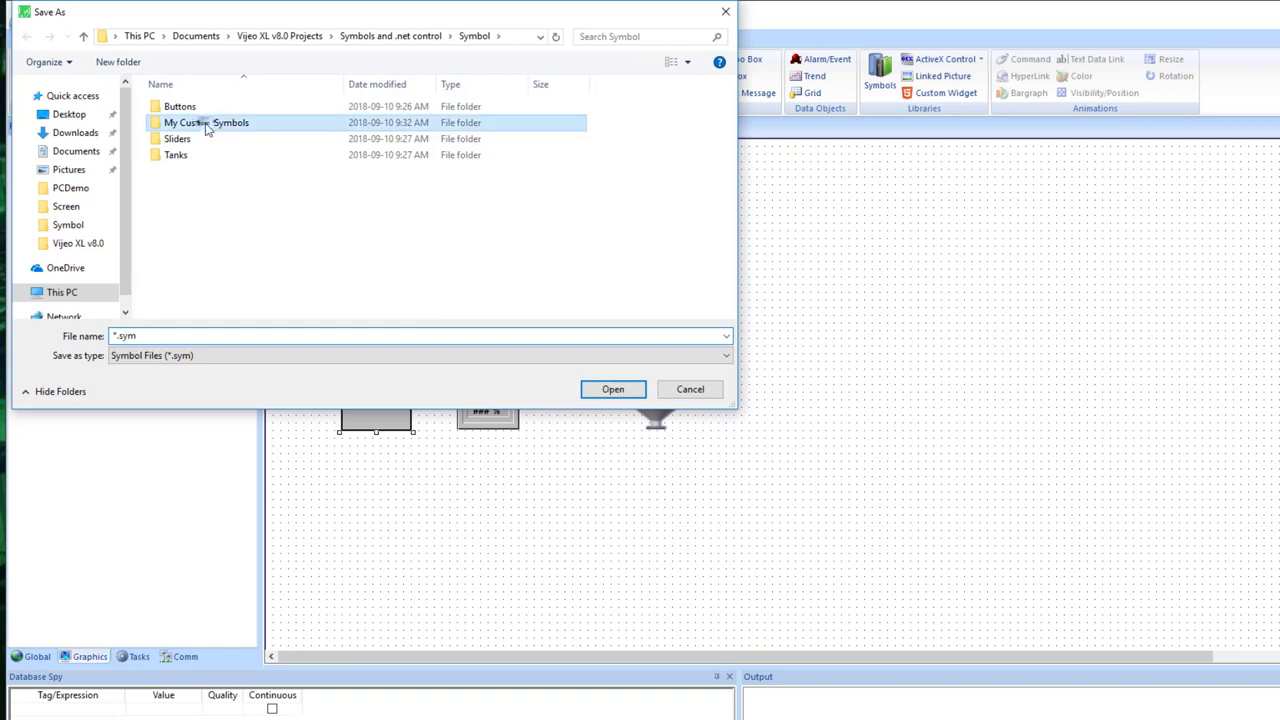
pyautogui.click(160, 336)
pyautogui.write('My')
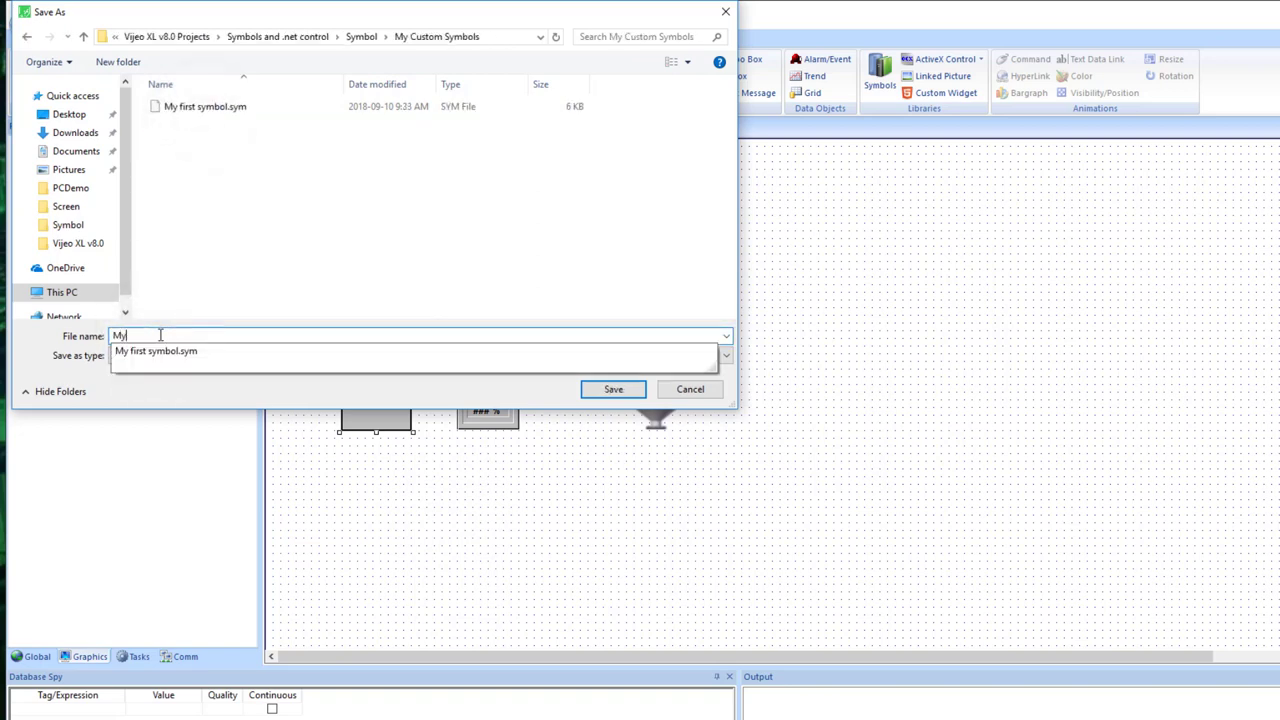
pyautogui.write(' First Slider Symbol')
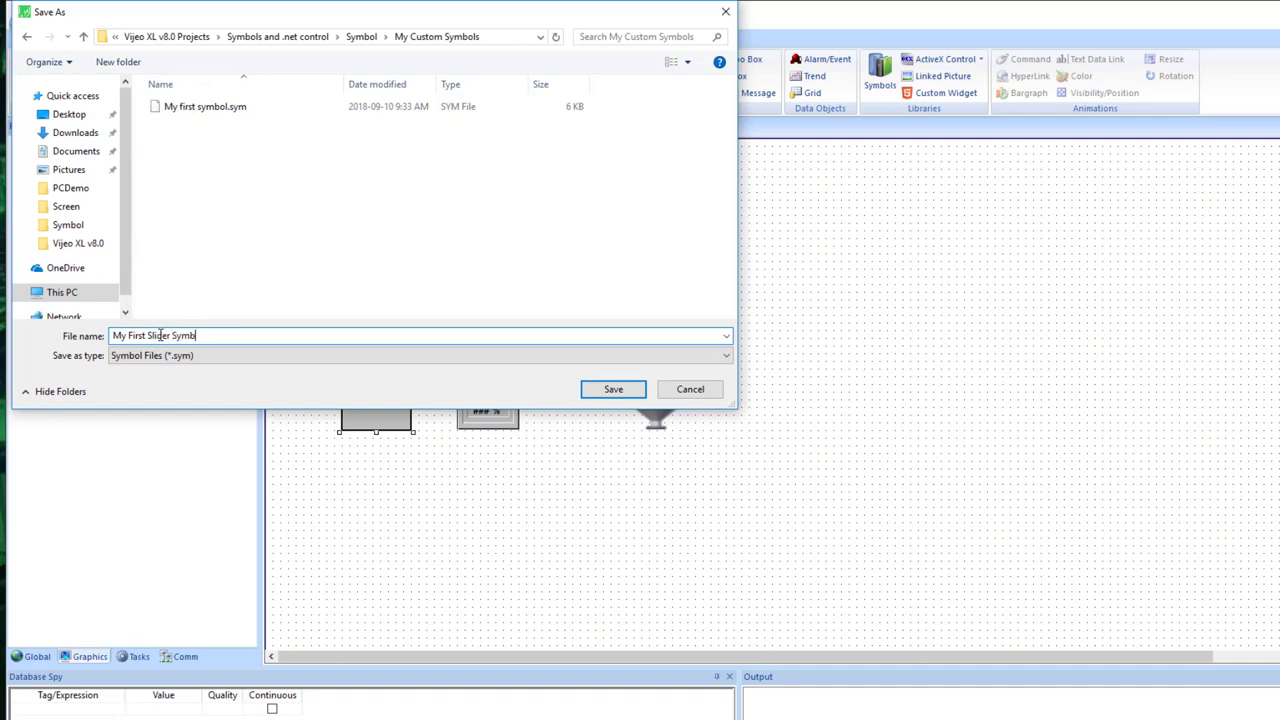
pyautogui.click(605, 389)
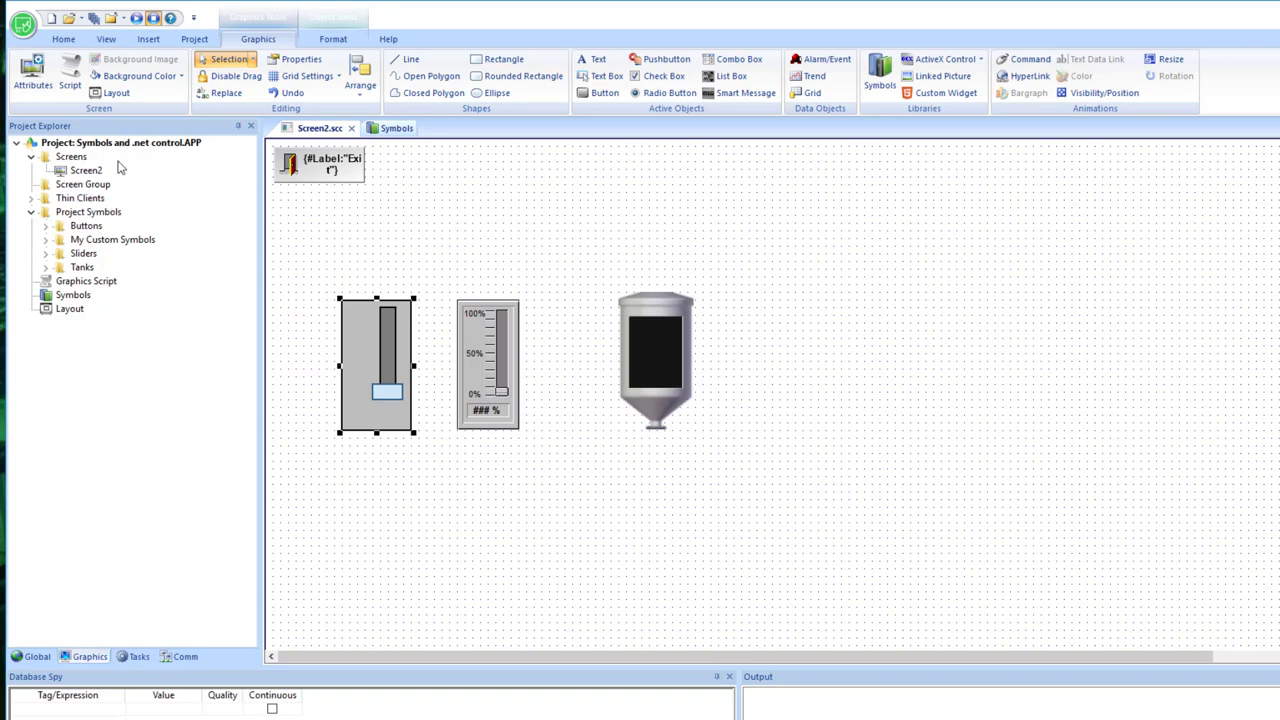
# Step: Reopen the symbol library to refresh it and check the My Custom Symbols folder for the saved slider symbol
pyautogui.click(396, 128)
pyautogui.scroll(3, 330, 300)
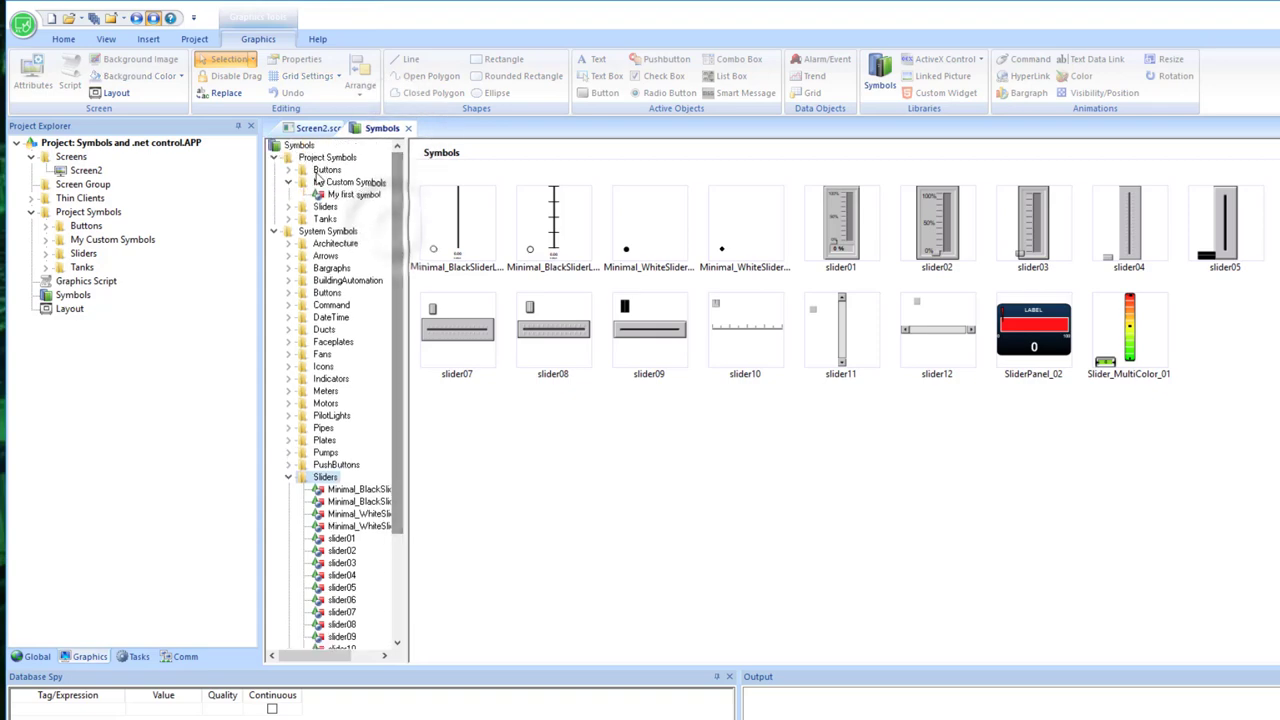
pyautogui.click(408, 128)
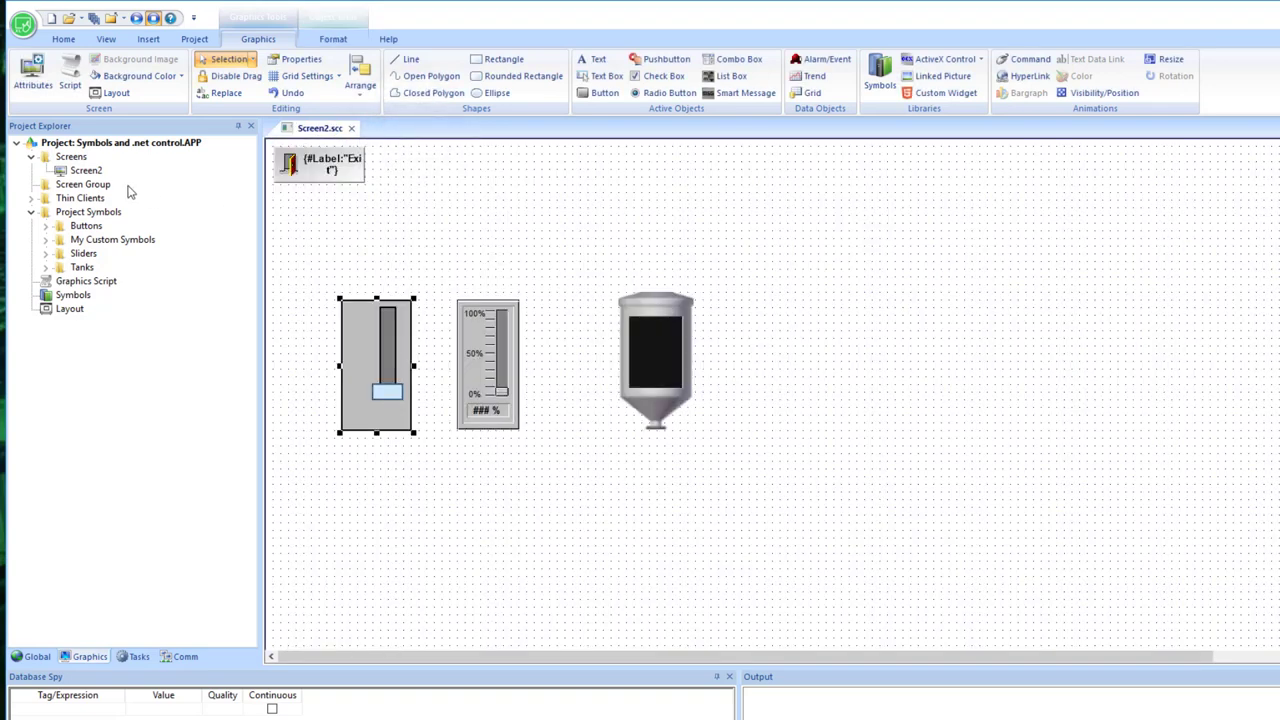
pyautogui.doubleClick(72, 294)
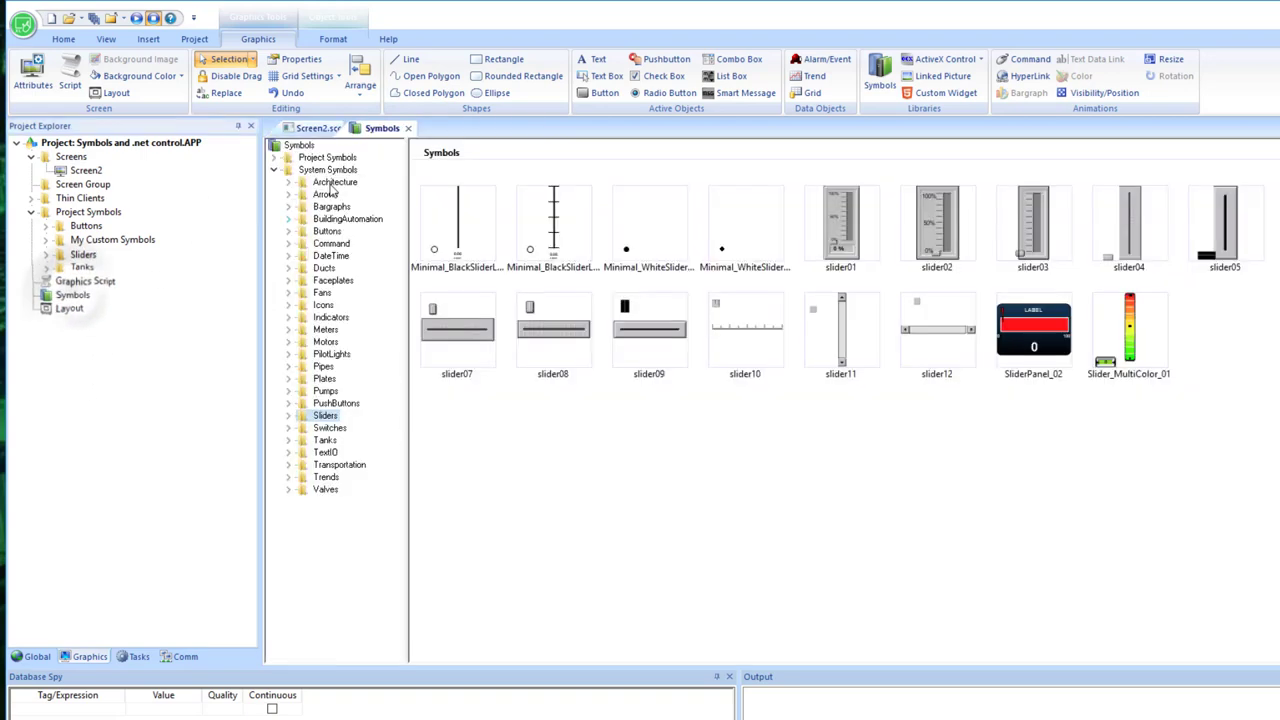
pyautogui.click(276, 157)
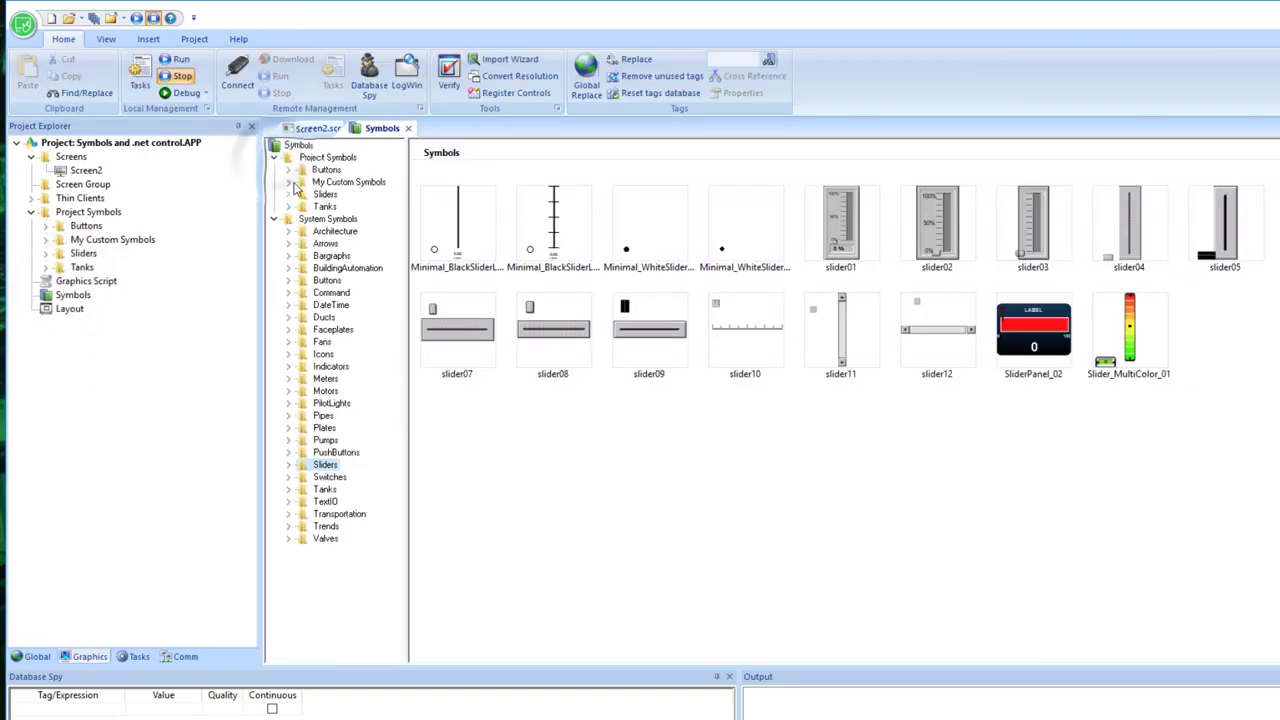
pyautogui.click(288, 182)
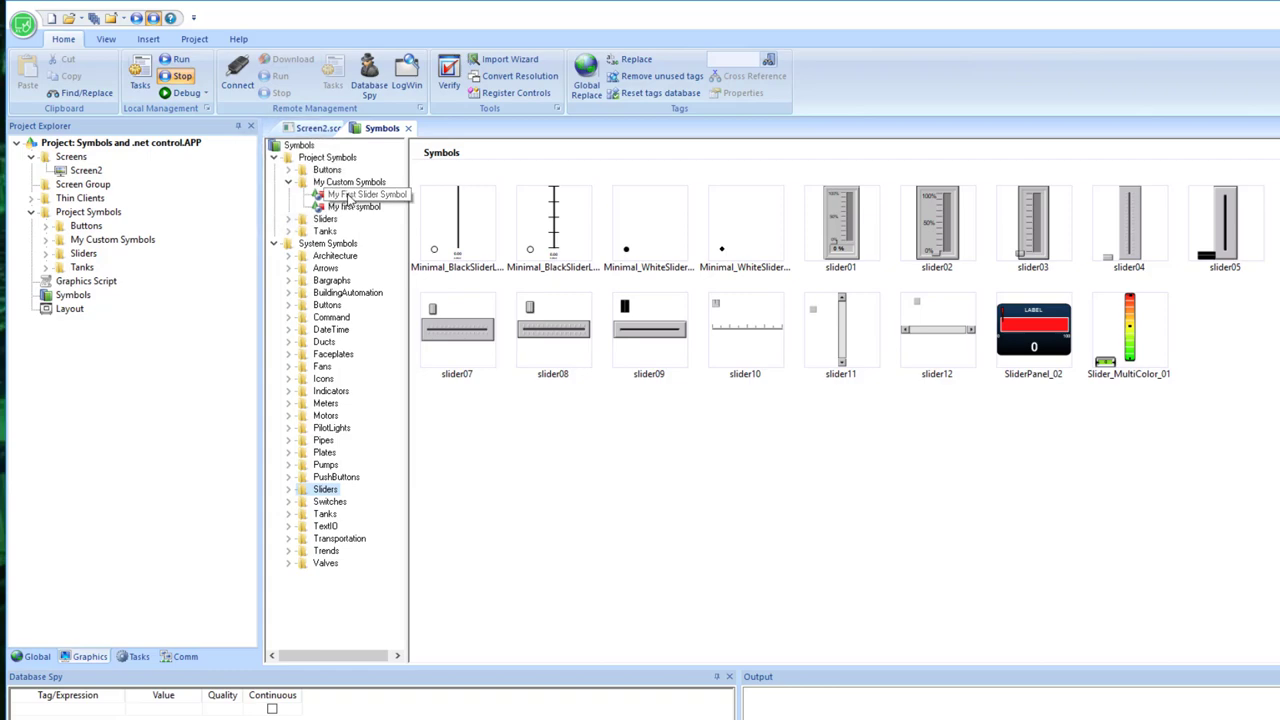
pyautogui.click(381, 196)
pyautogui.click(349, 182)
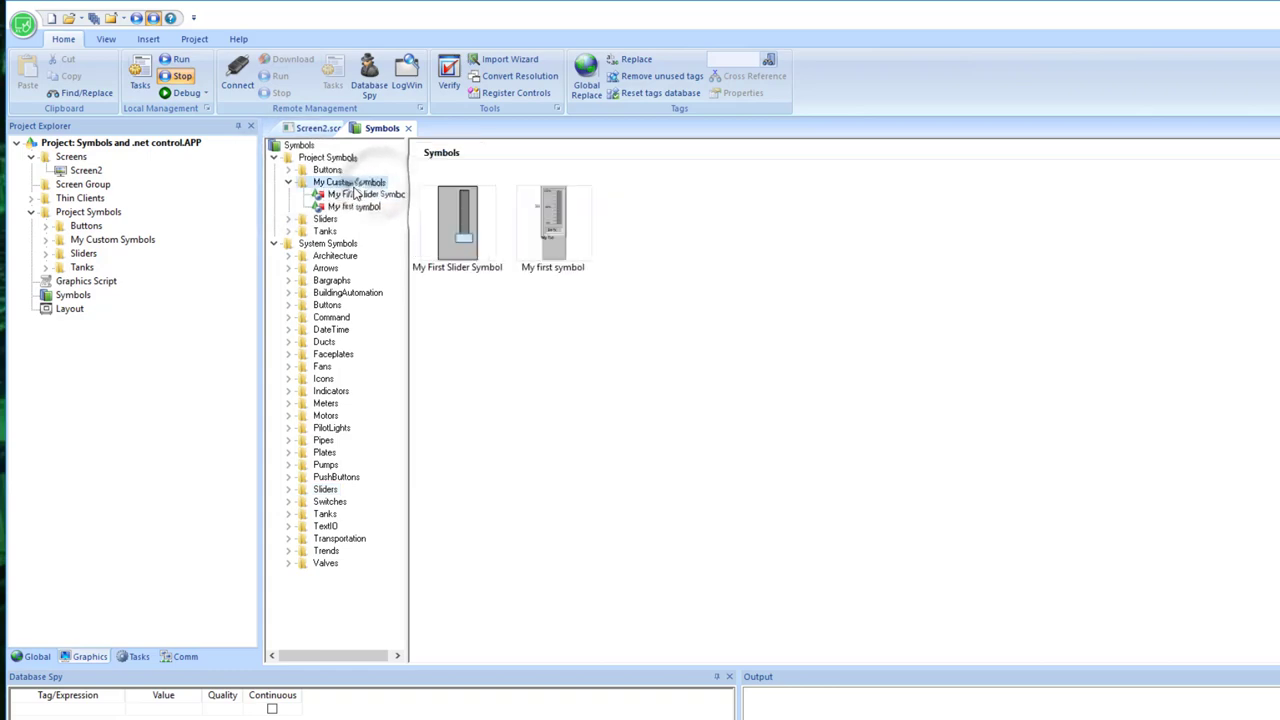
# Step: Return to Screen2 and open the custom slider's linked symbol for editing
pyautogui.click(316, 128)
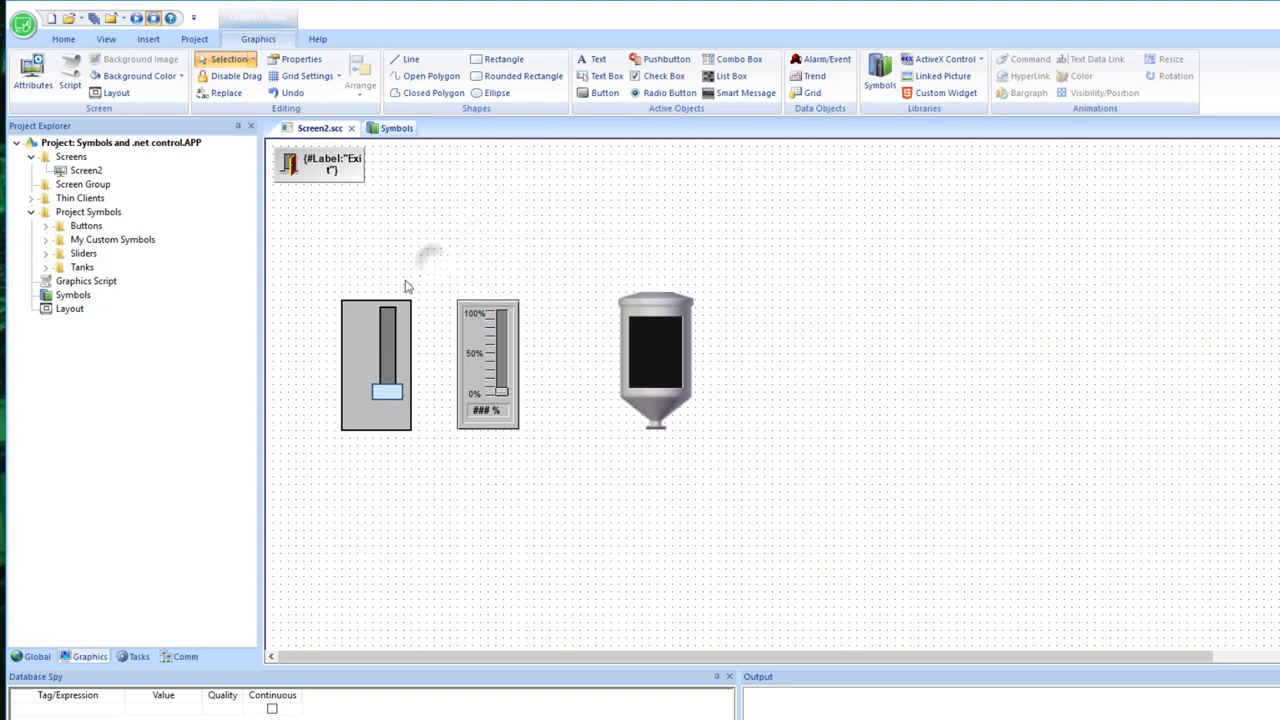
pyautogui.click(395, 410)
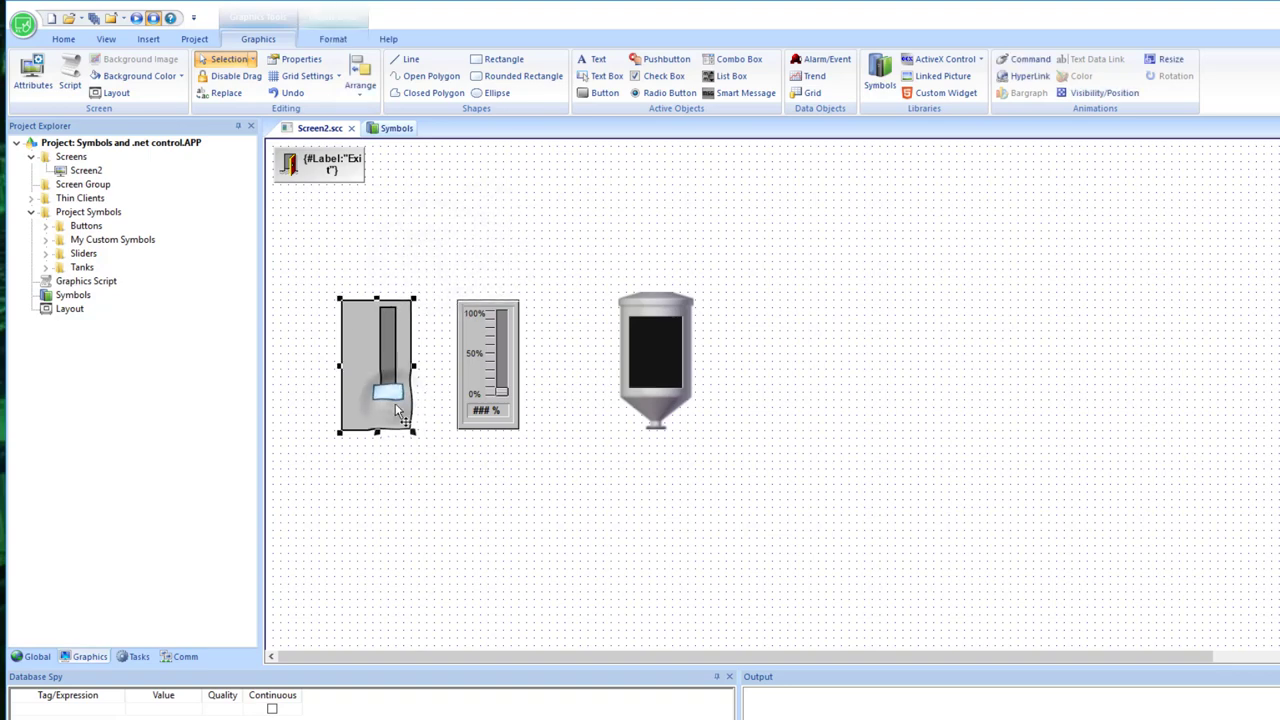
pyautogui.rightClick(397, 408)
pyautogui.click(455, 576)
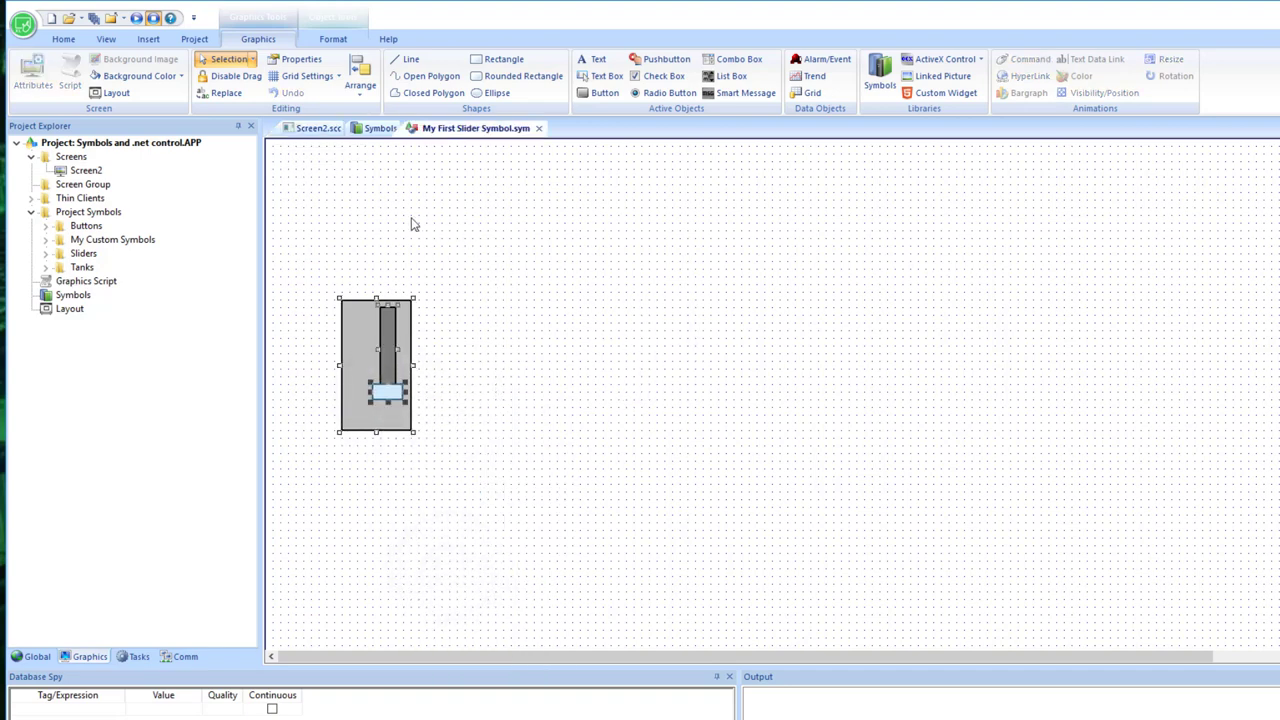
pyautogui.click(468, 295)
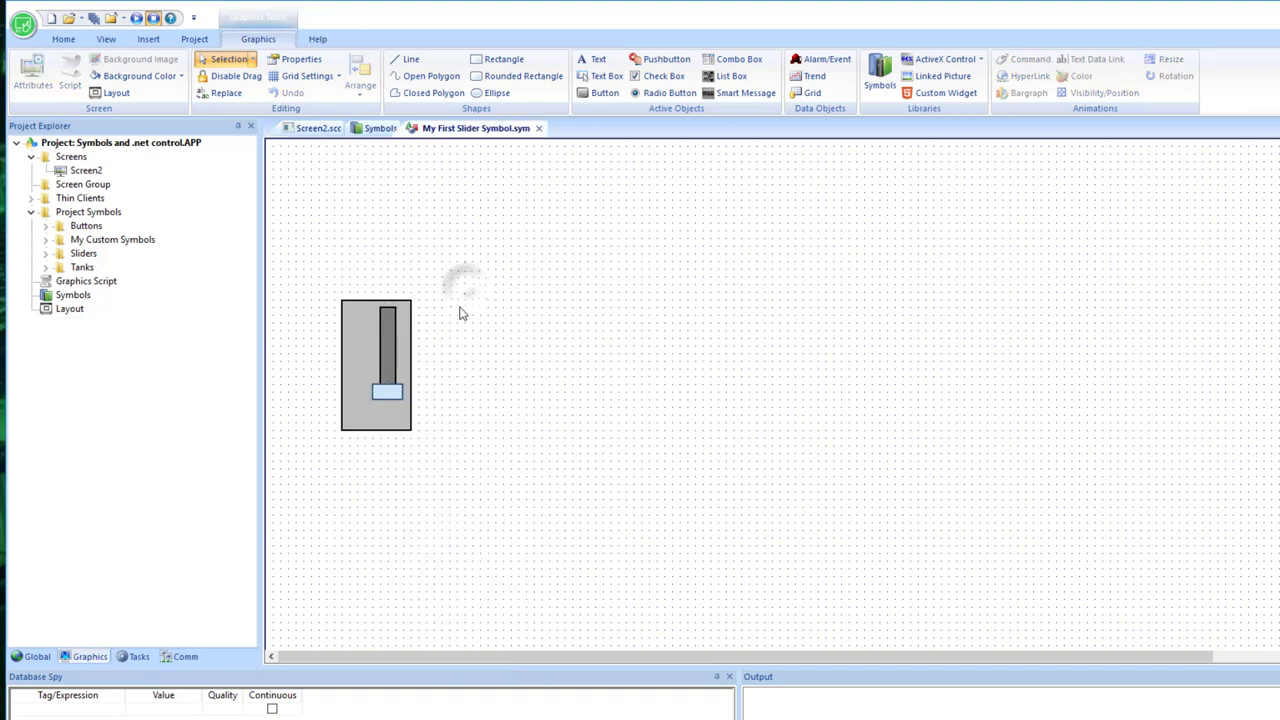
# Step: Add a Visibility/Position animation to the slider handle and open the animation's properties
pyautogui.click(389, 395)
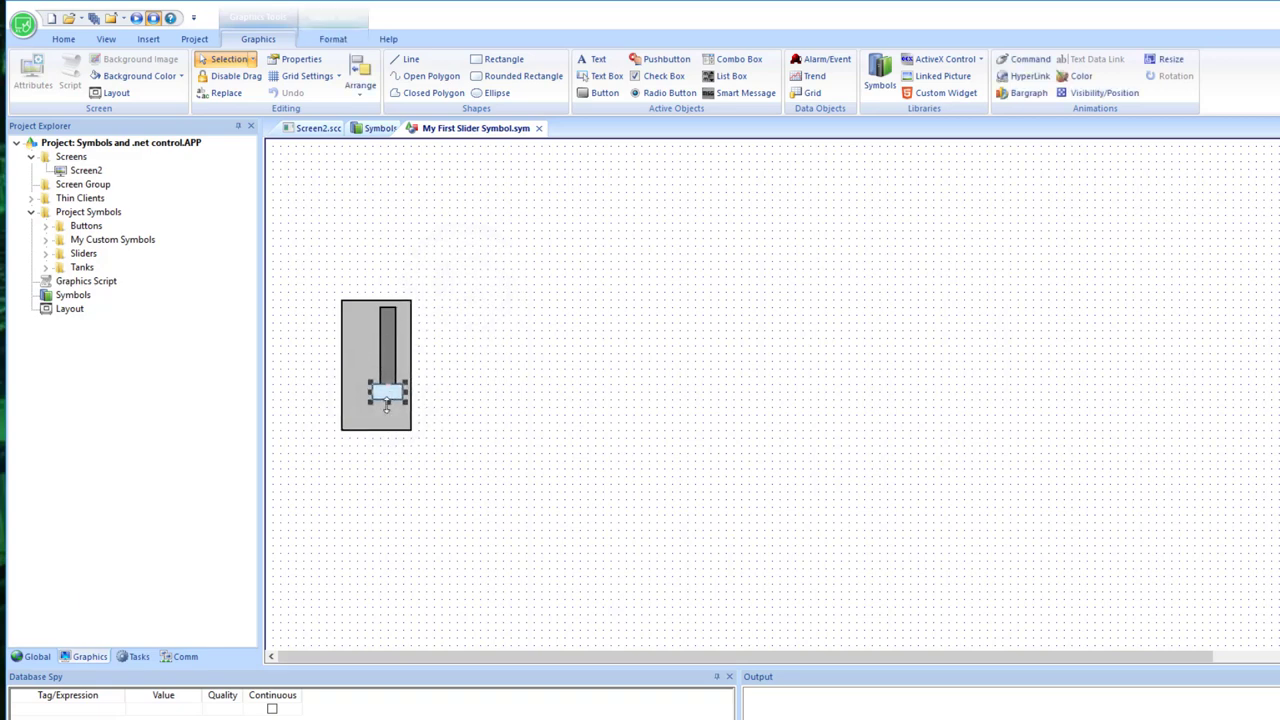
pyautogui.rightClick(394, 397)
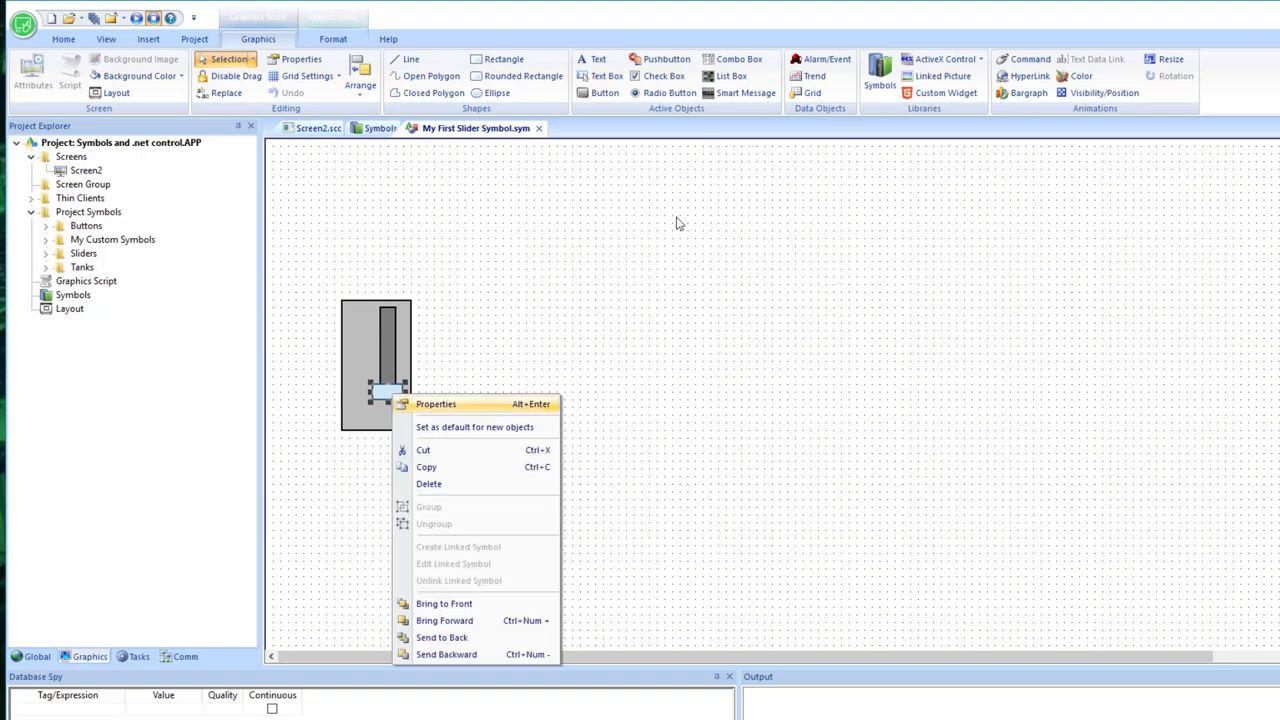
pyautogui.click(1100, 93)
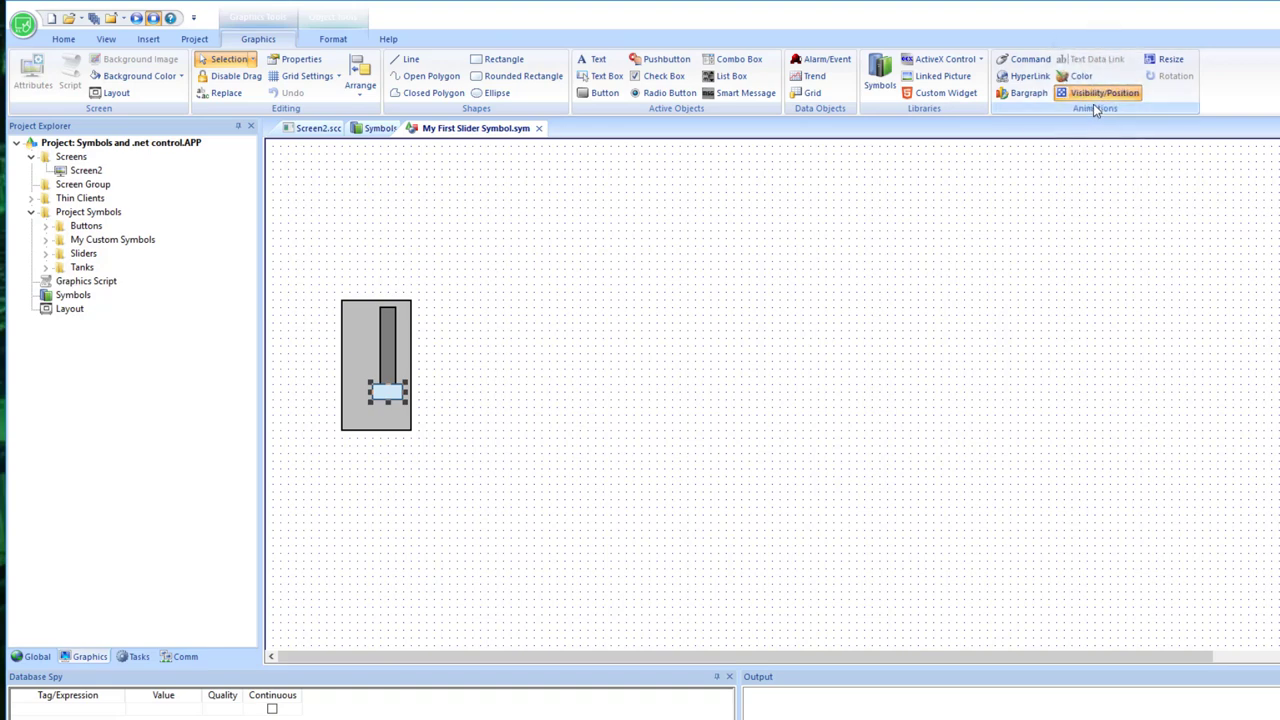
pyautogui.doubleClick(388, 393)
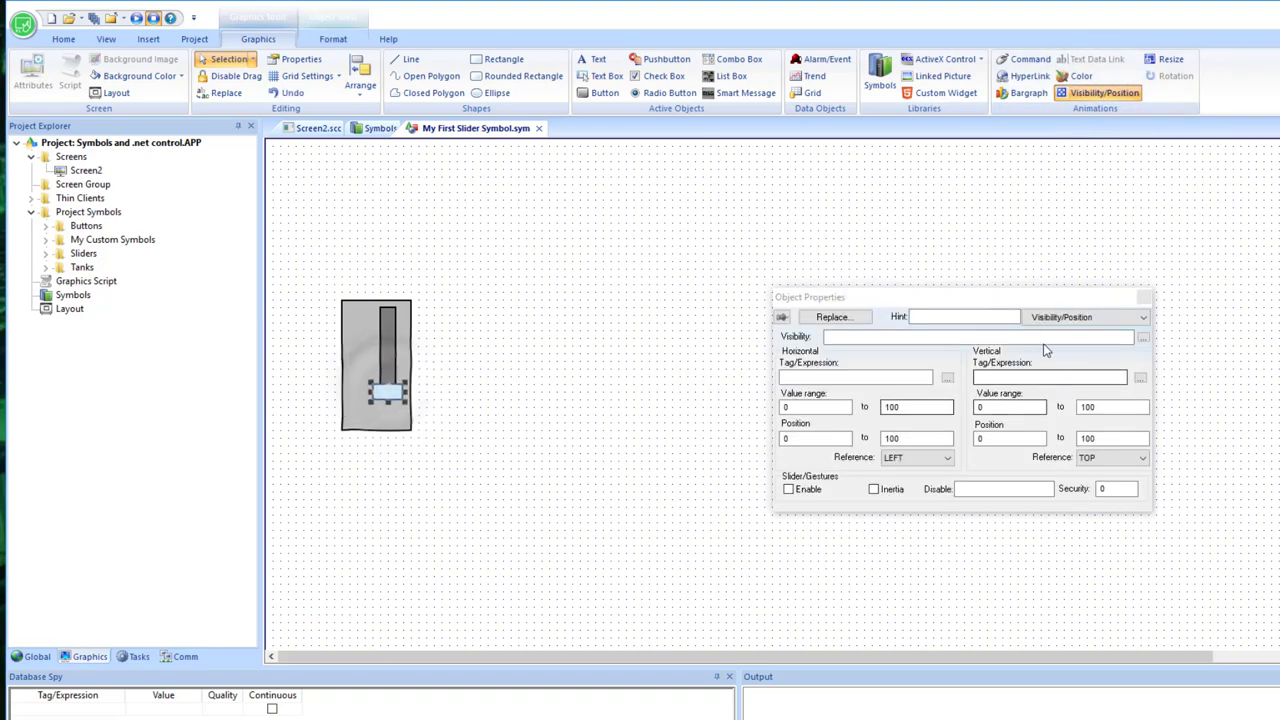
pyautogui.click(1085, 317)
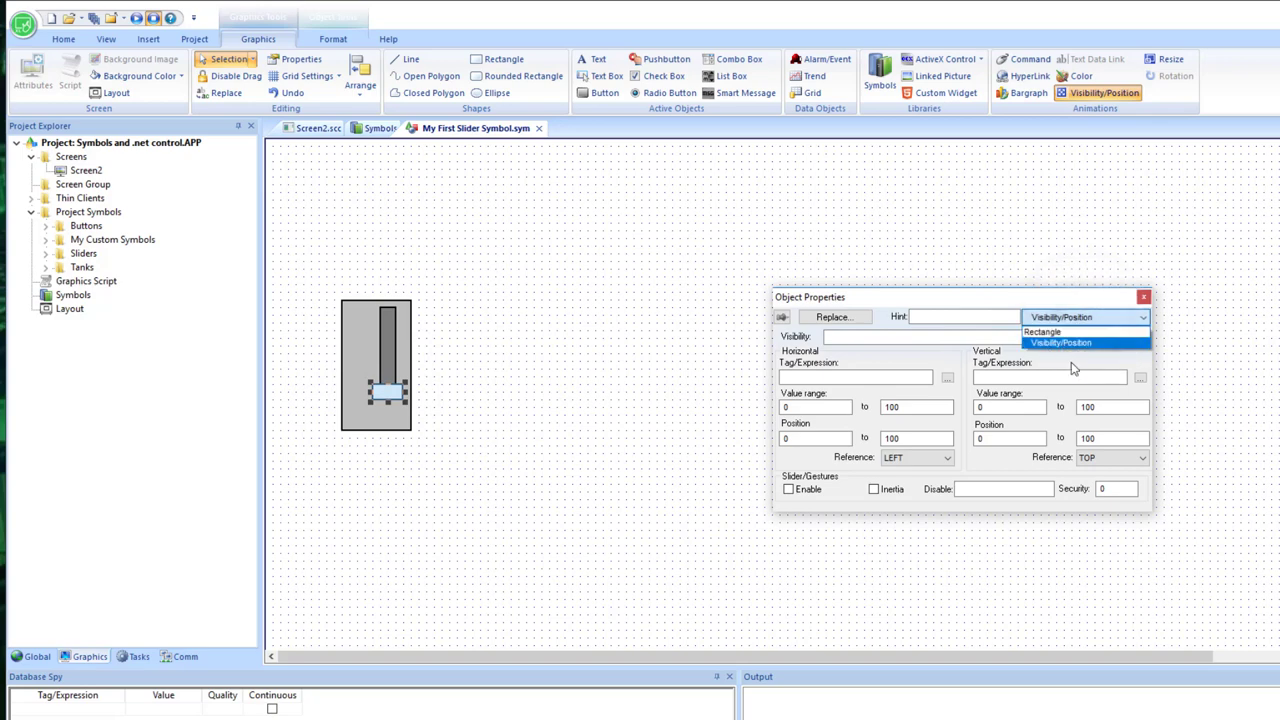
pyautogui.click(940, 356)
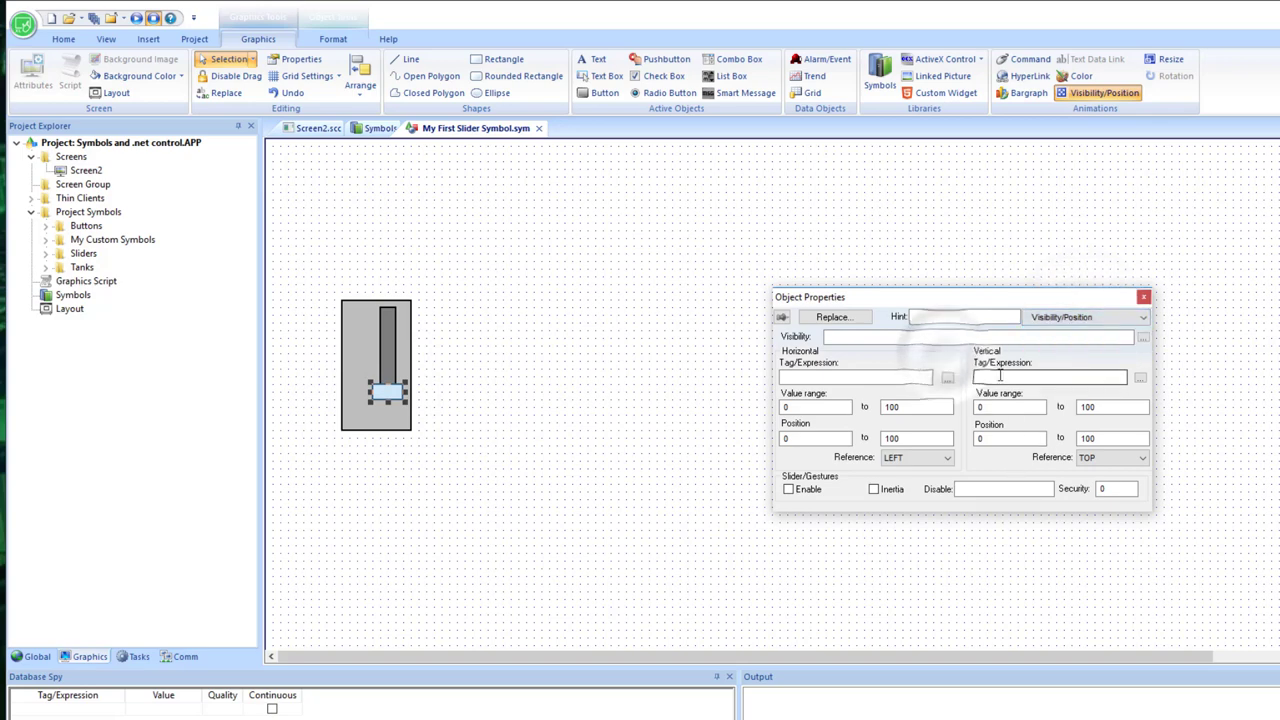
# Step: Set the end of the slider handle's vertical position range to 111 in its Visibility/Position animation
pyautogui.click(1013, 378)
pyautogui.click(1000, 407)
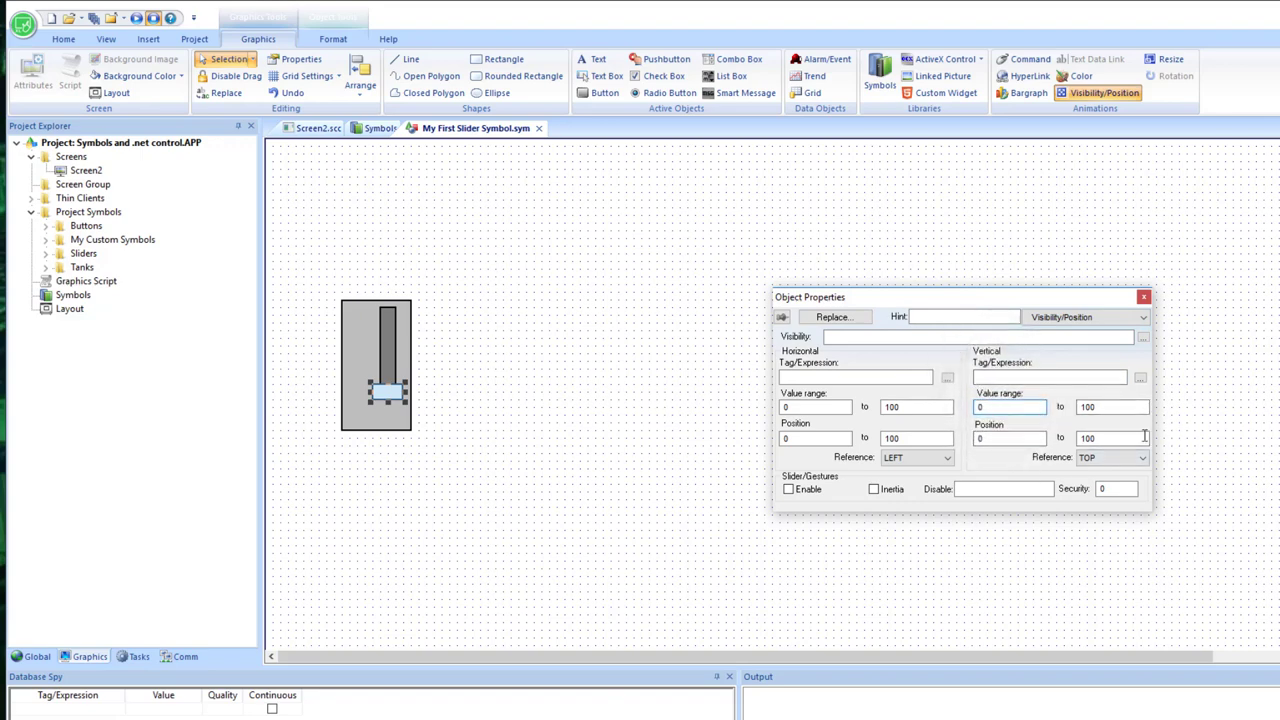
pyautogui.click(389, 343)
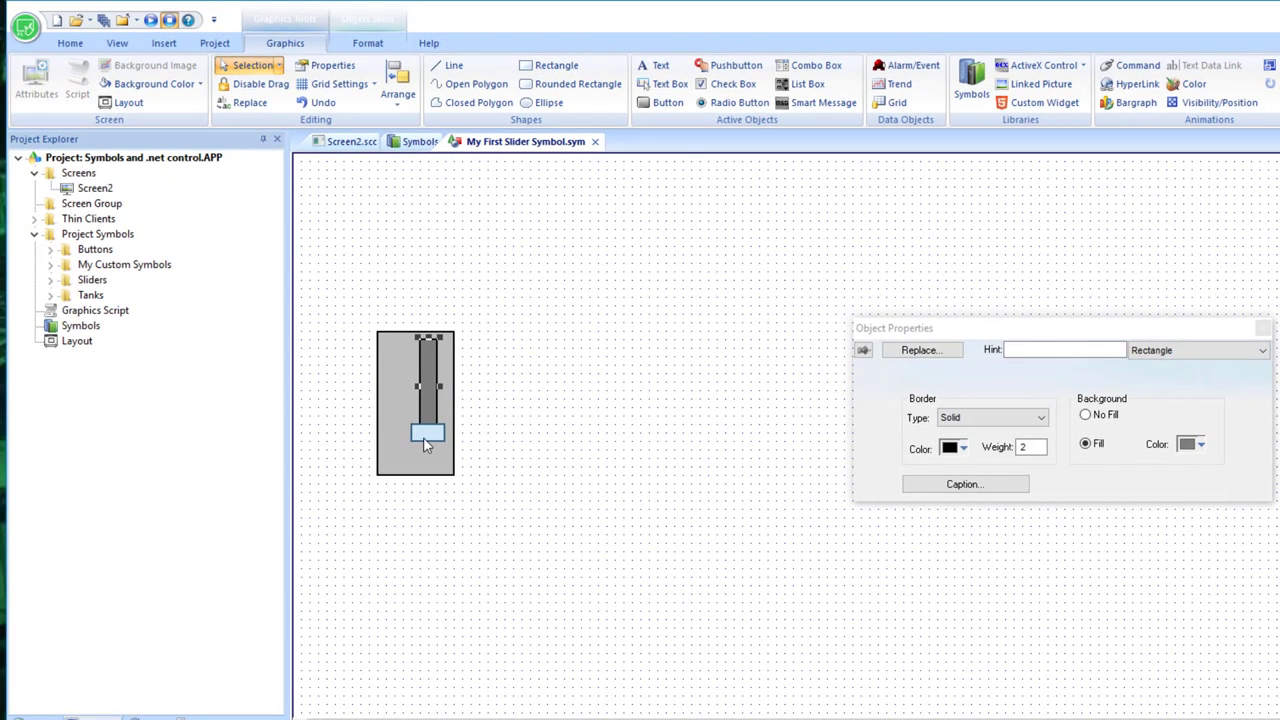
pyautogui.click(423, 440)
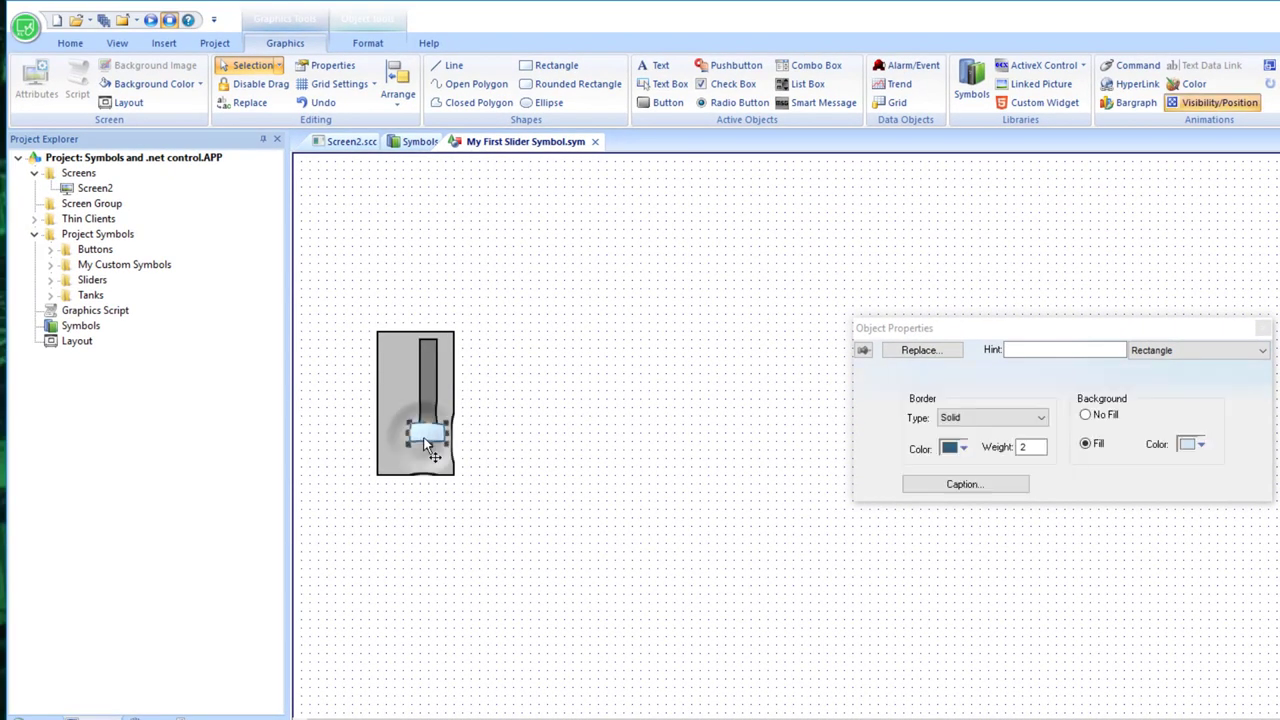
pyautogui.click(1136, 355)
pyautogui.click(1190, 379)
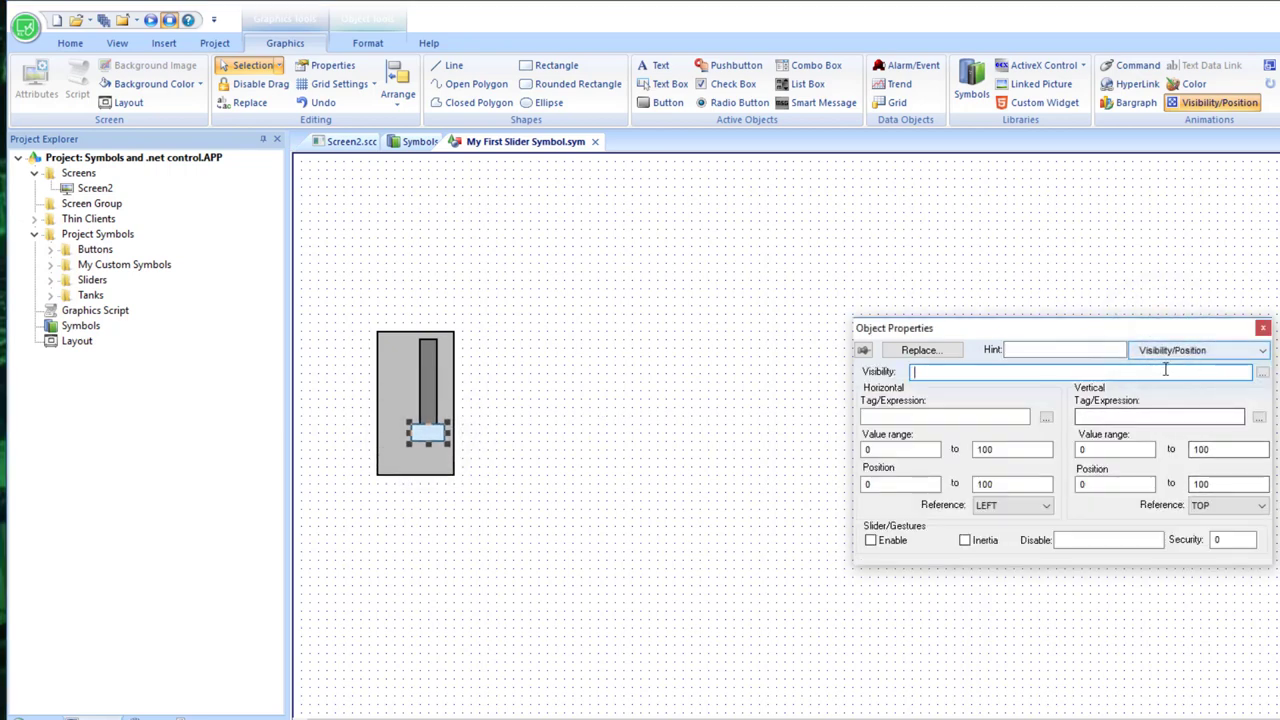
pyautogui.doubleClick(1200, 484)
pyautogui.write('111')
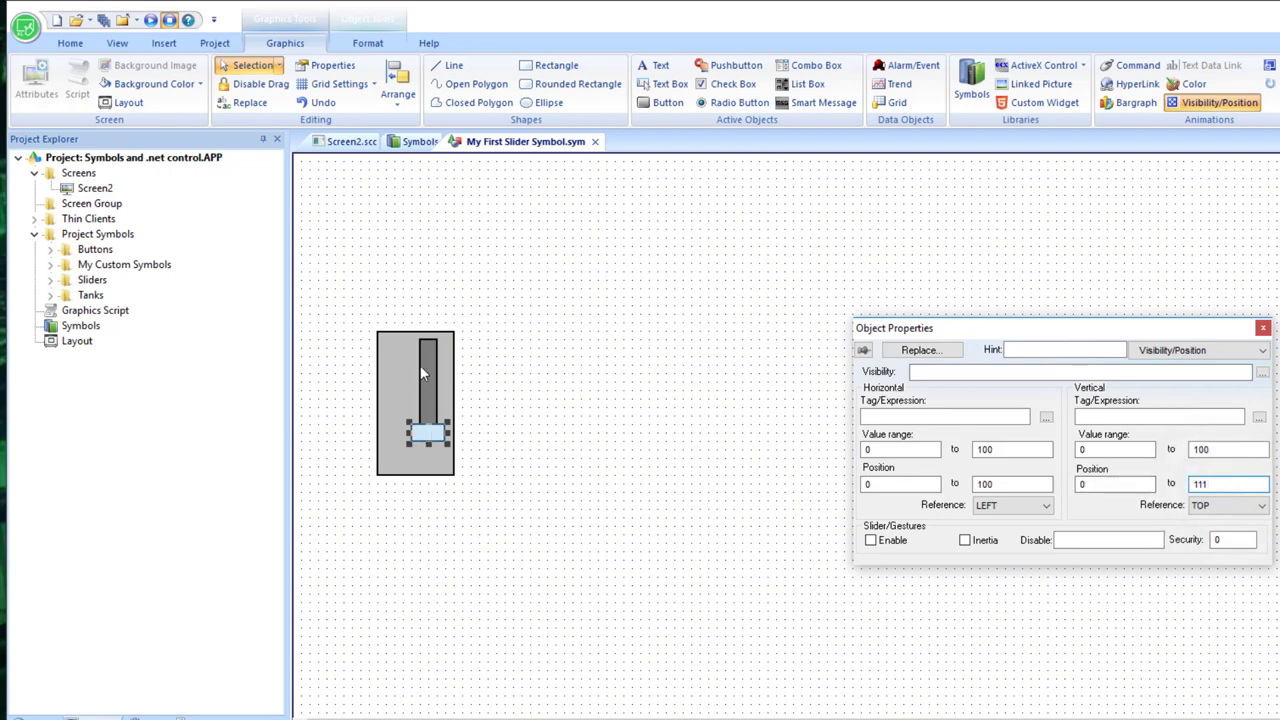
# Step: Give the handle's vertical movement the expression #Value: with value range #Min:0 to #Max:100, and enable Slider/Gestures
pyautogui.click(1108, 449)
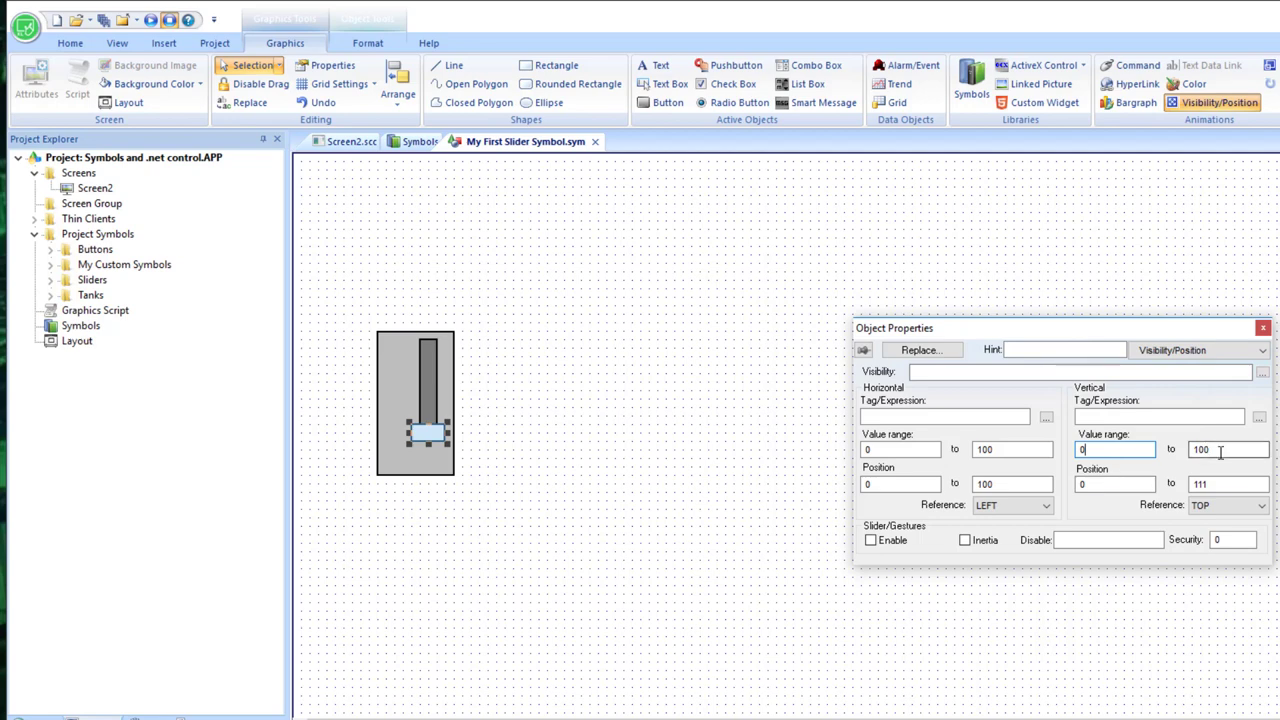
pyautogui.click(1090, 416)
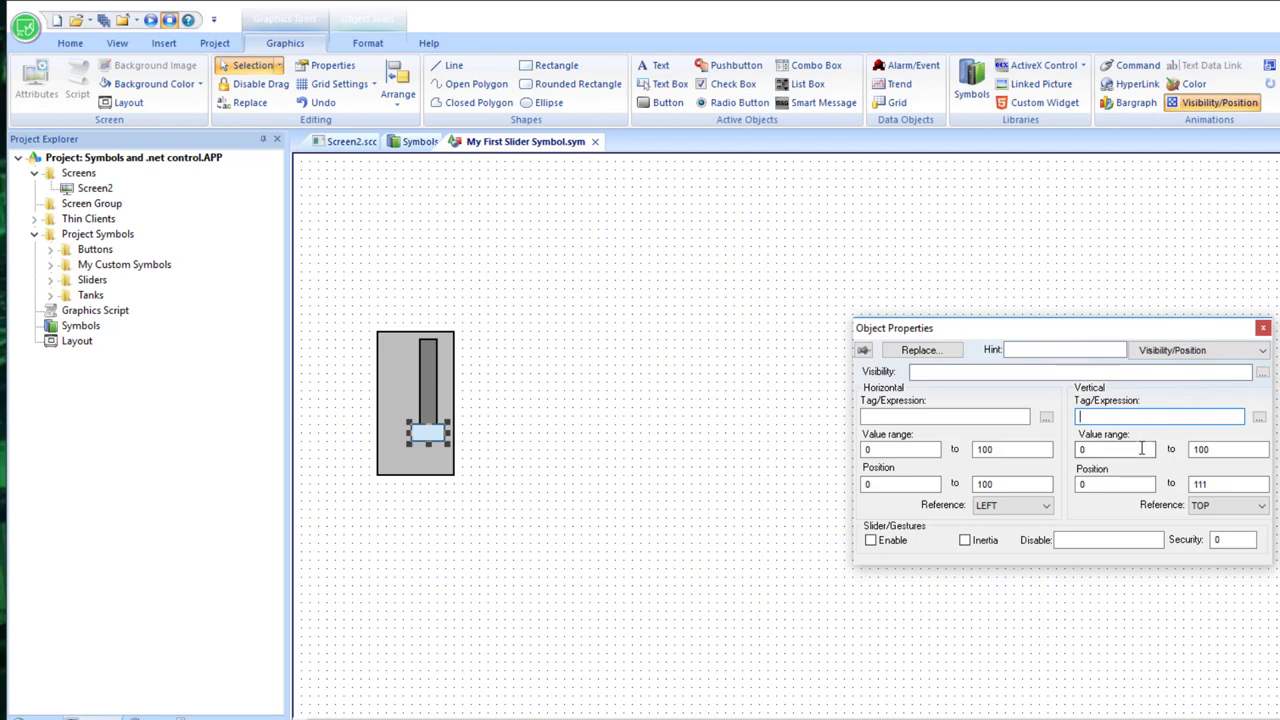
pyautogui.click(1108, 415)
pyautogui.doubleClick(1085, 449)
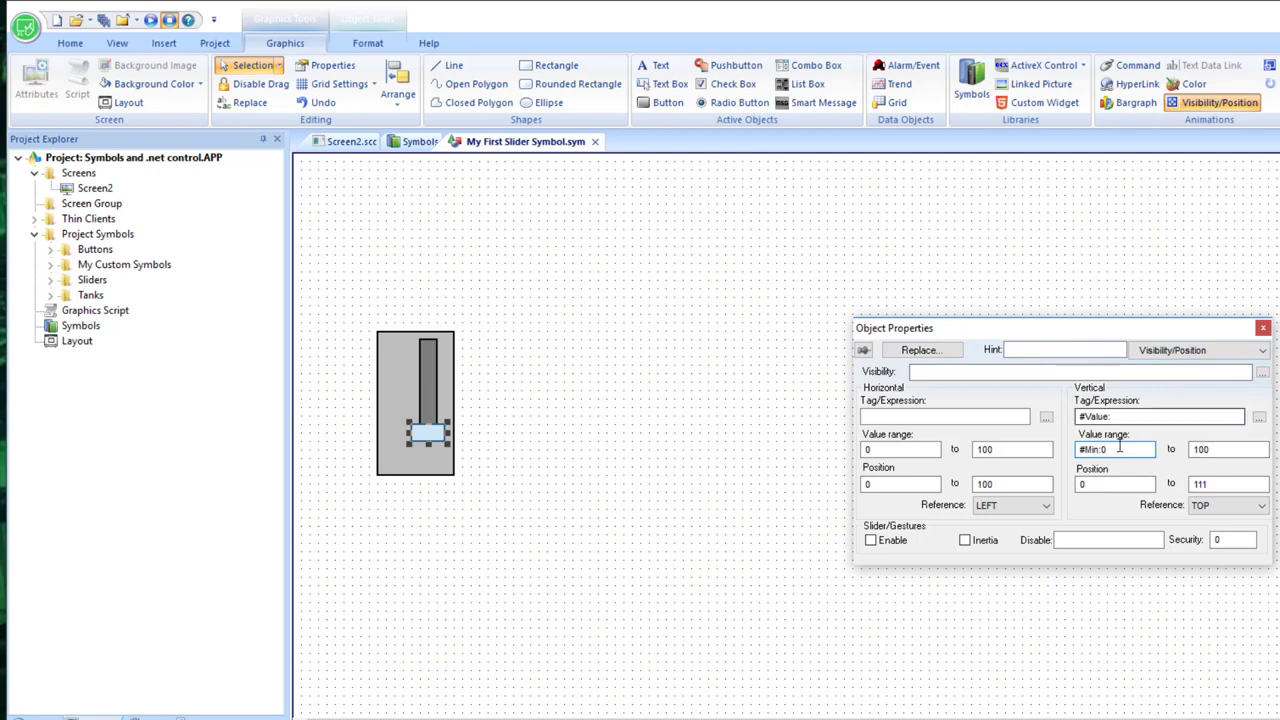
pyautogui.doubleClick(1240, 450)
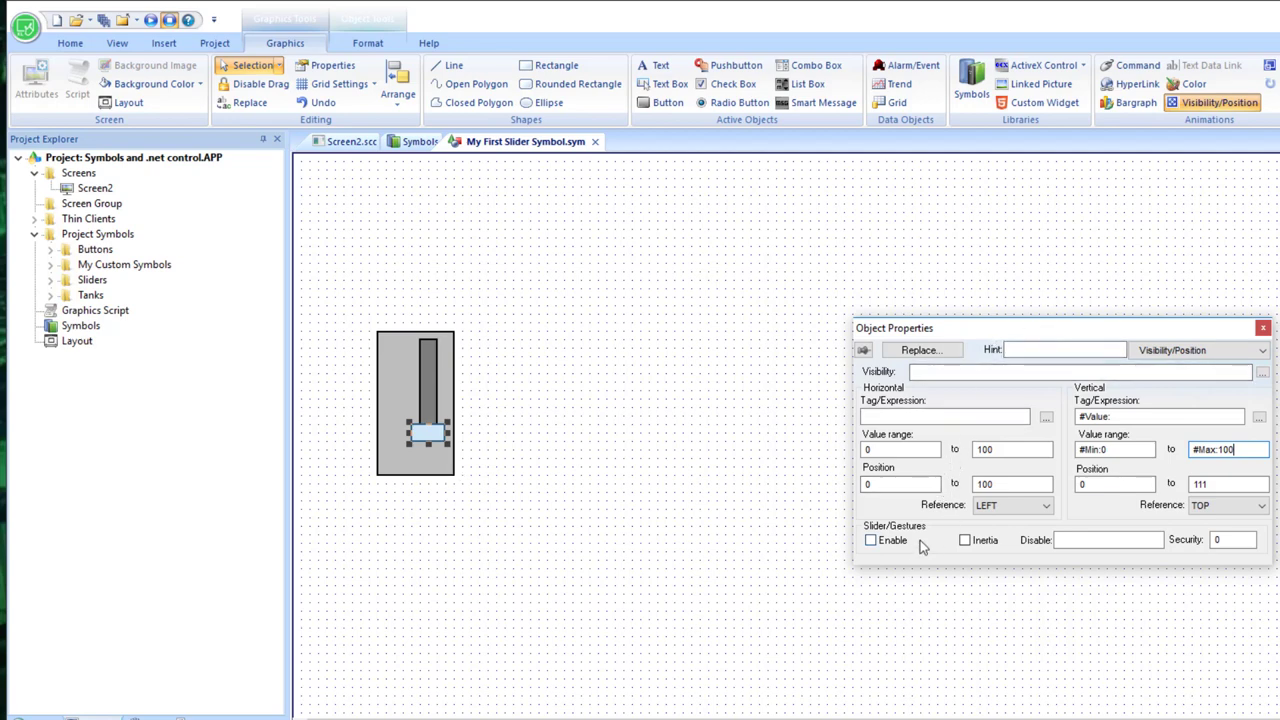
pyautogui.click(871, 541)
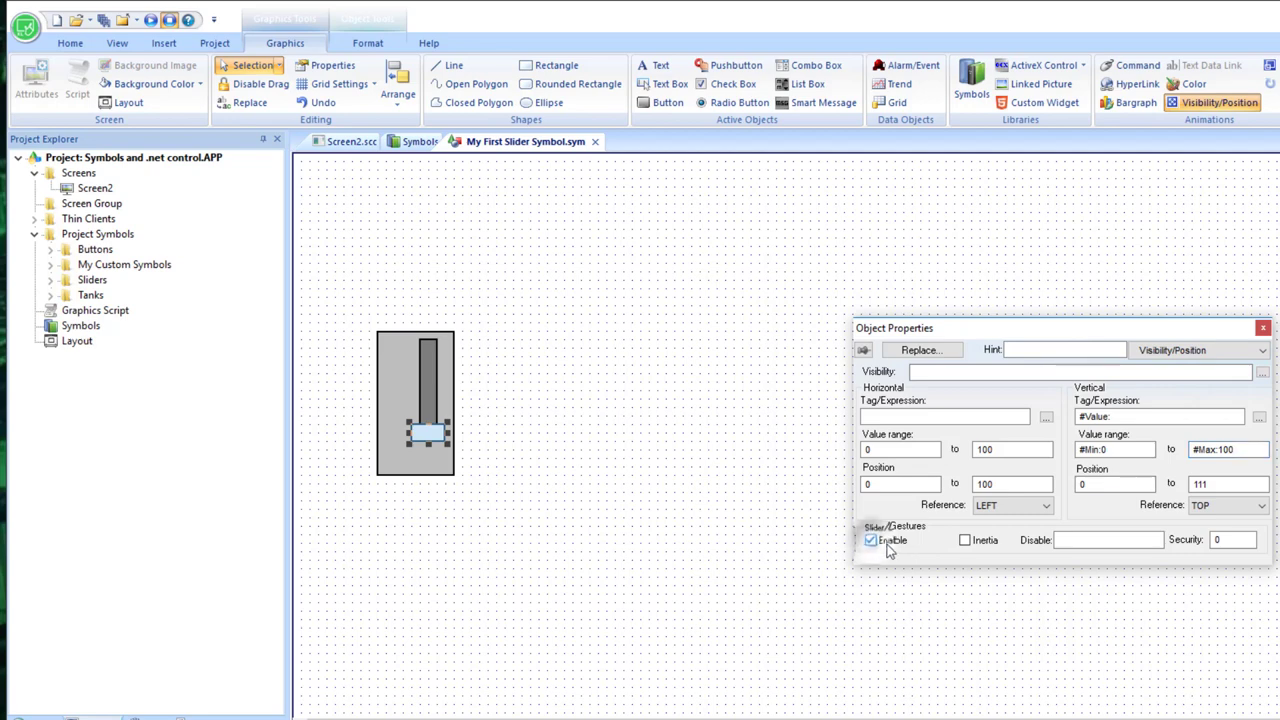
pyautogui.click(1012, 484)
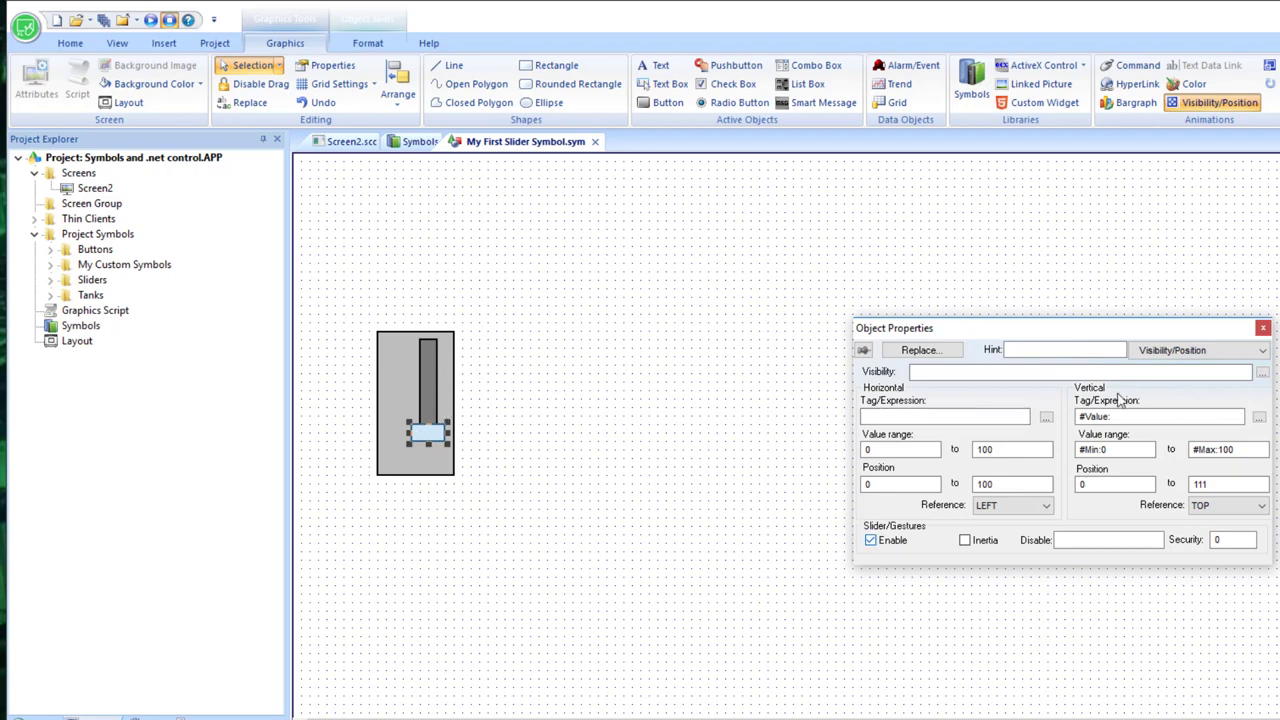
pyautogui.click(1264, 329)
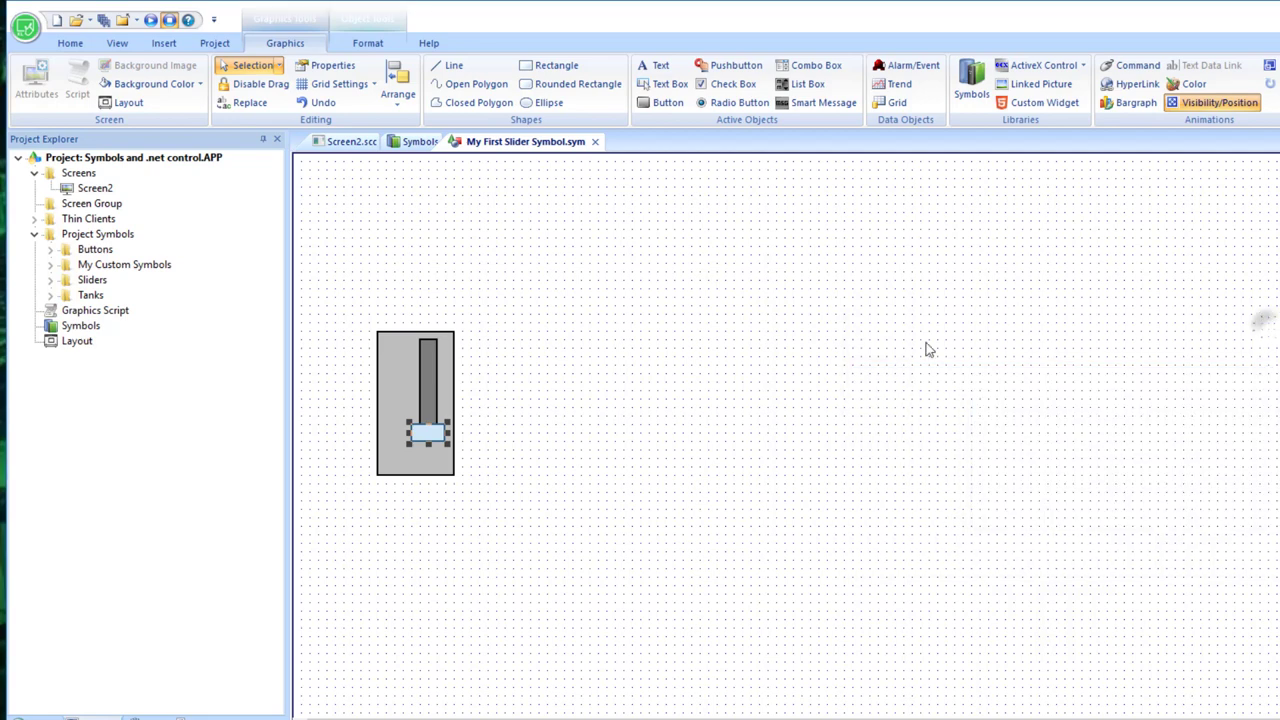
# Step: Save and close the My First Slider Symbol file and return to Screen2
pyautogui.click(595, 141)
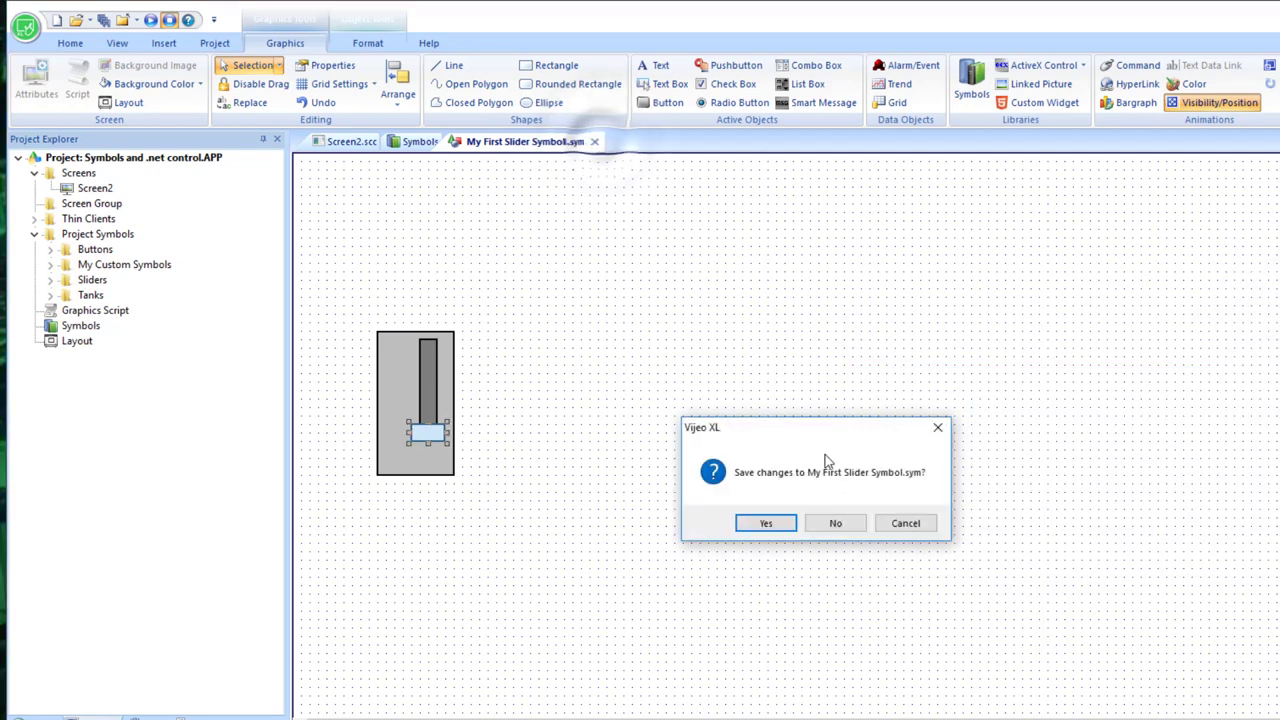
pyautogui.click(770, 523)
pyautogui.click(811, 511)
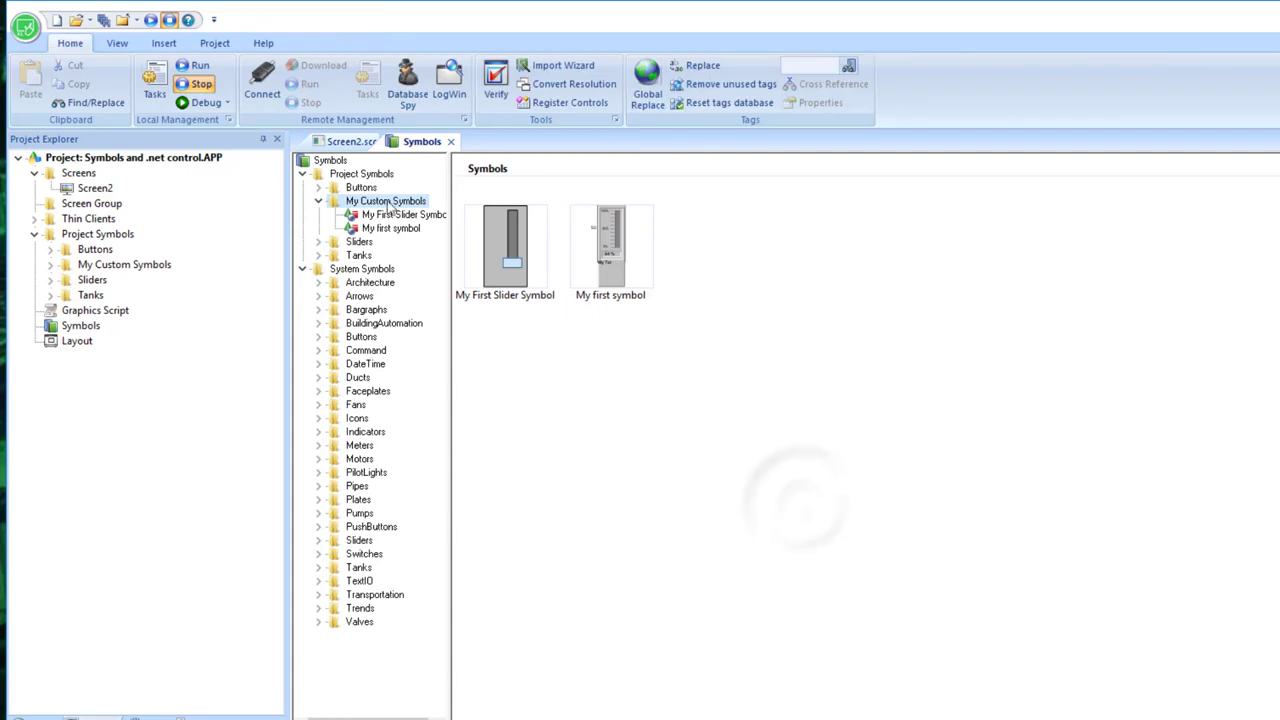
pyautogui.click(350, 142)
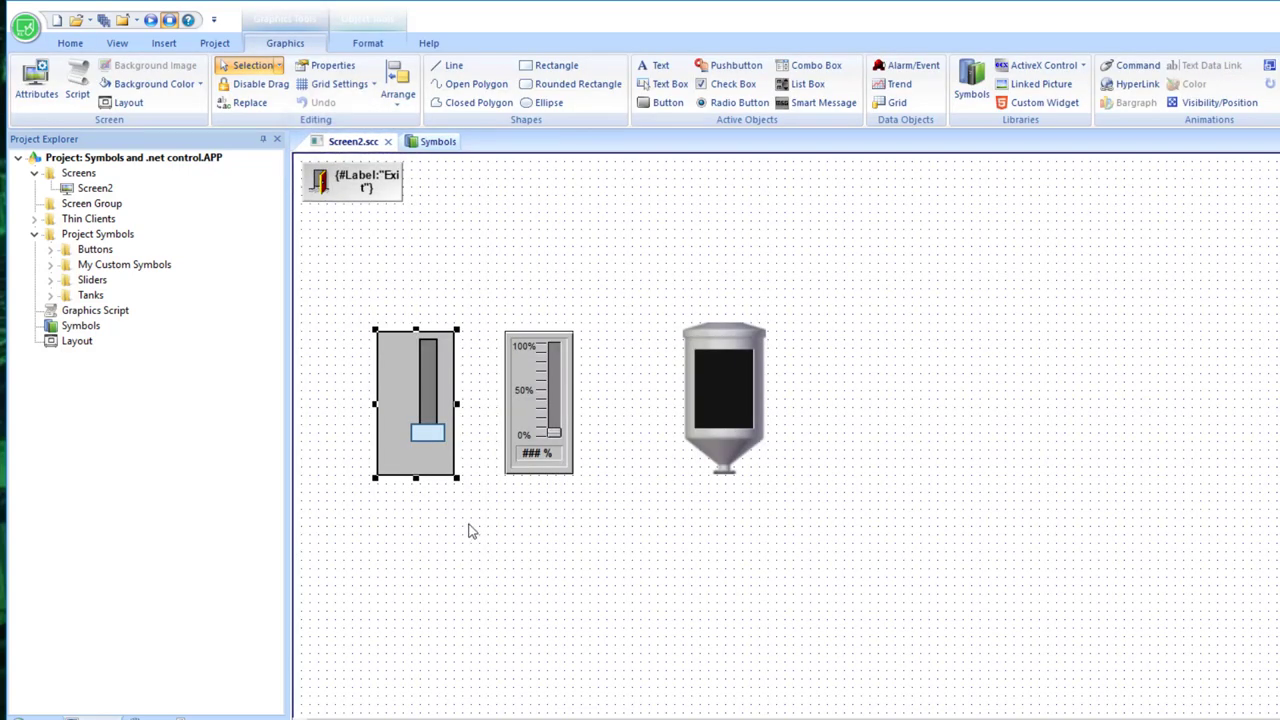
# Step: Run the application, try the scaled slider and the custom slider, and exit the runtime
pyautogui.click(152, 20)
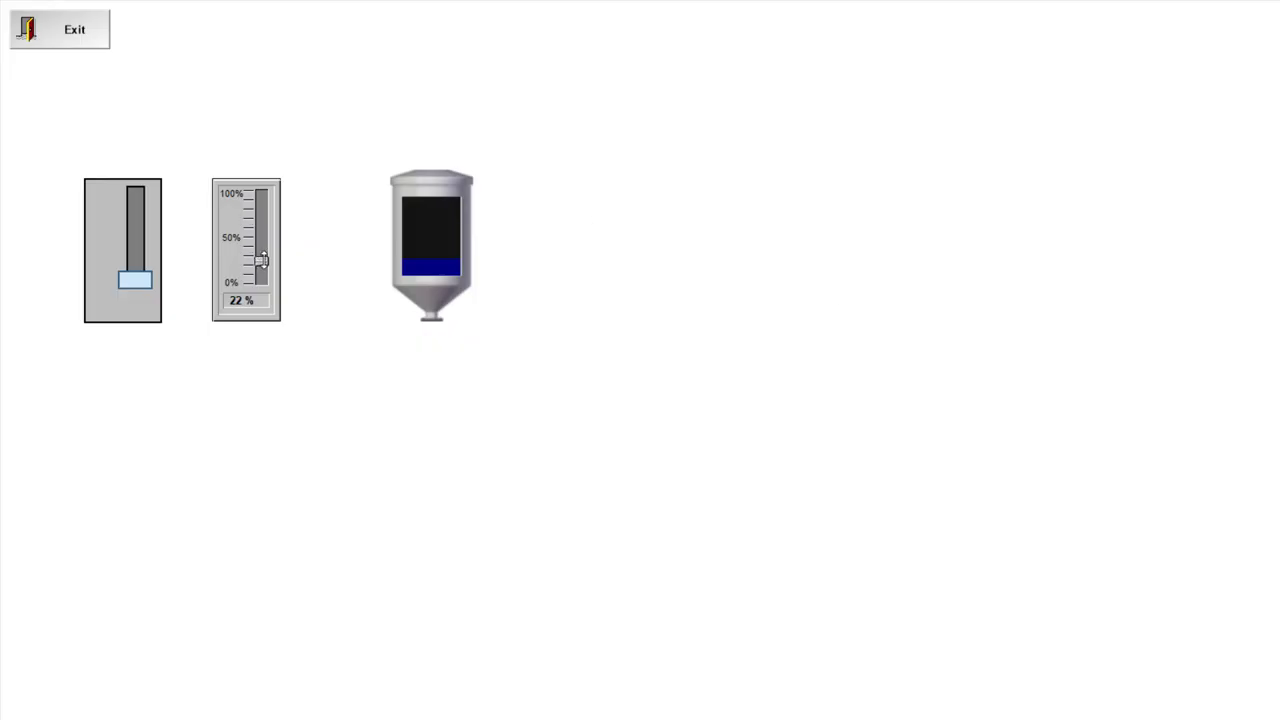
pyautogui.moveTo(262, 260)
pyautogui.mouseDown()
pyautogui.moveTo(264, 230)
pyautogui.moveTo(262, 280)
pyautogui.moveTo(262, 192)
pyautogui.moveTo(262, 247)
pyautogui.mouseUp()
pyautogui.click(146, 284)
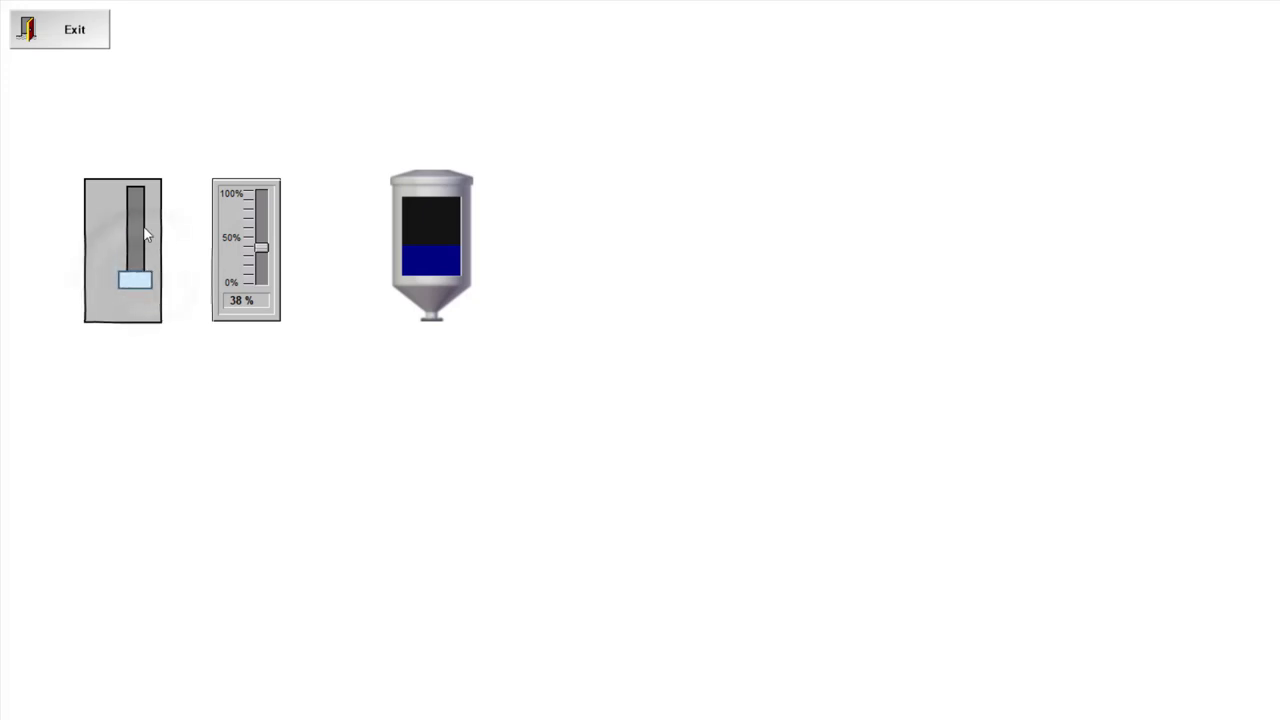
pyautogui.click(75, 33)
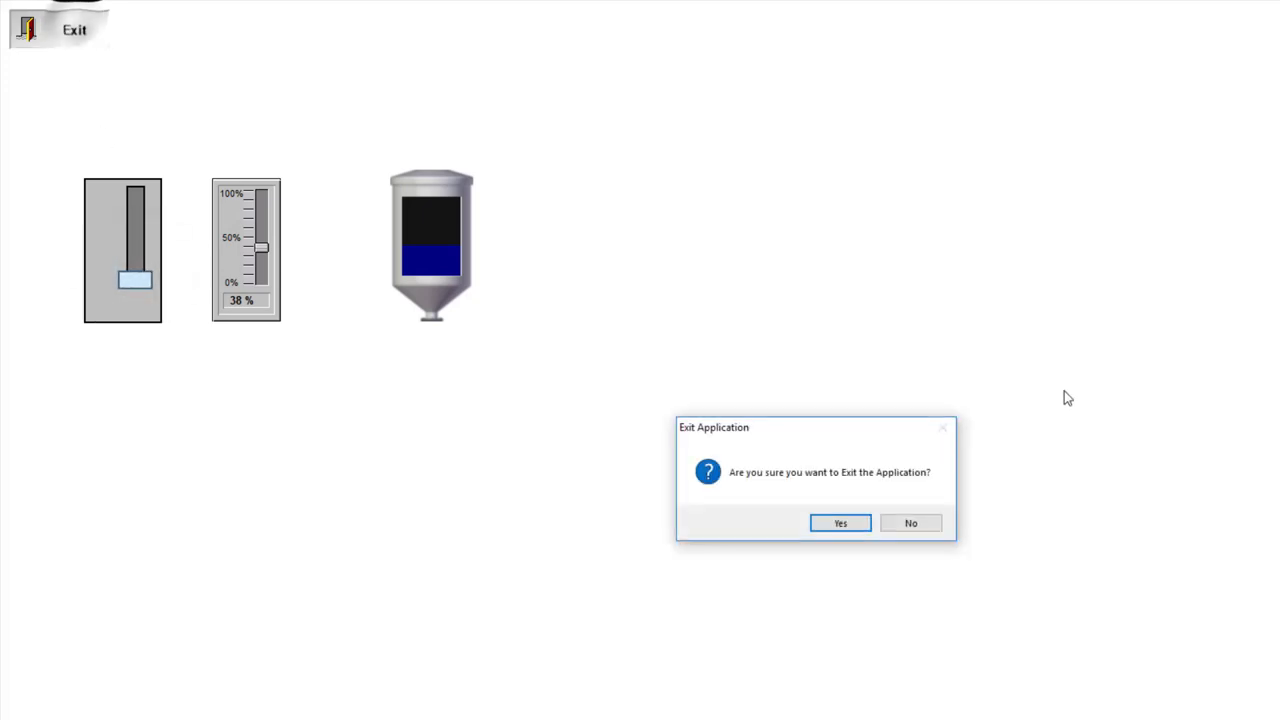
pyautogui.click(843, 524)
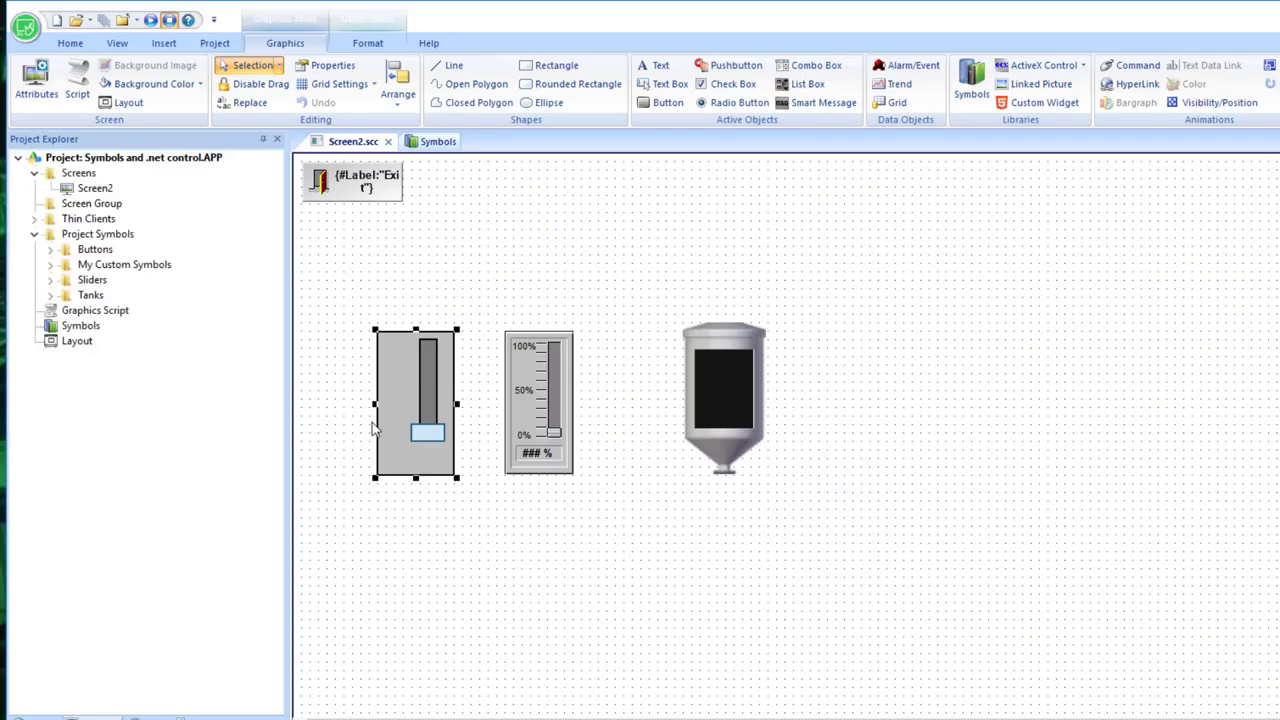
# Step: Assign the My_Integer tag to the Value property of the custom slider on Screen2
pyautogui.doubleClick(405, 441)
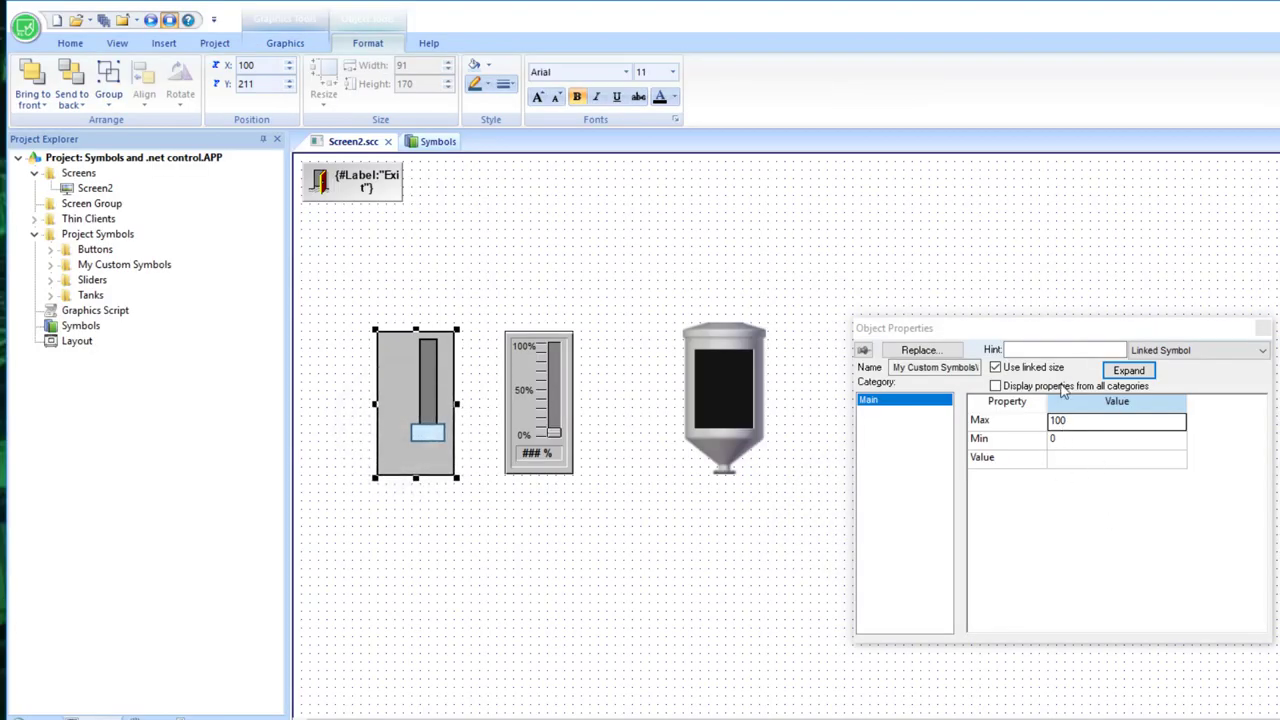
pyautogui.doubleClick(1062, 458)
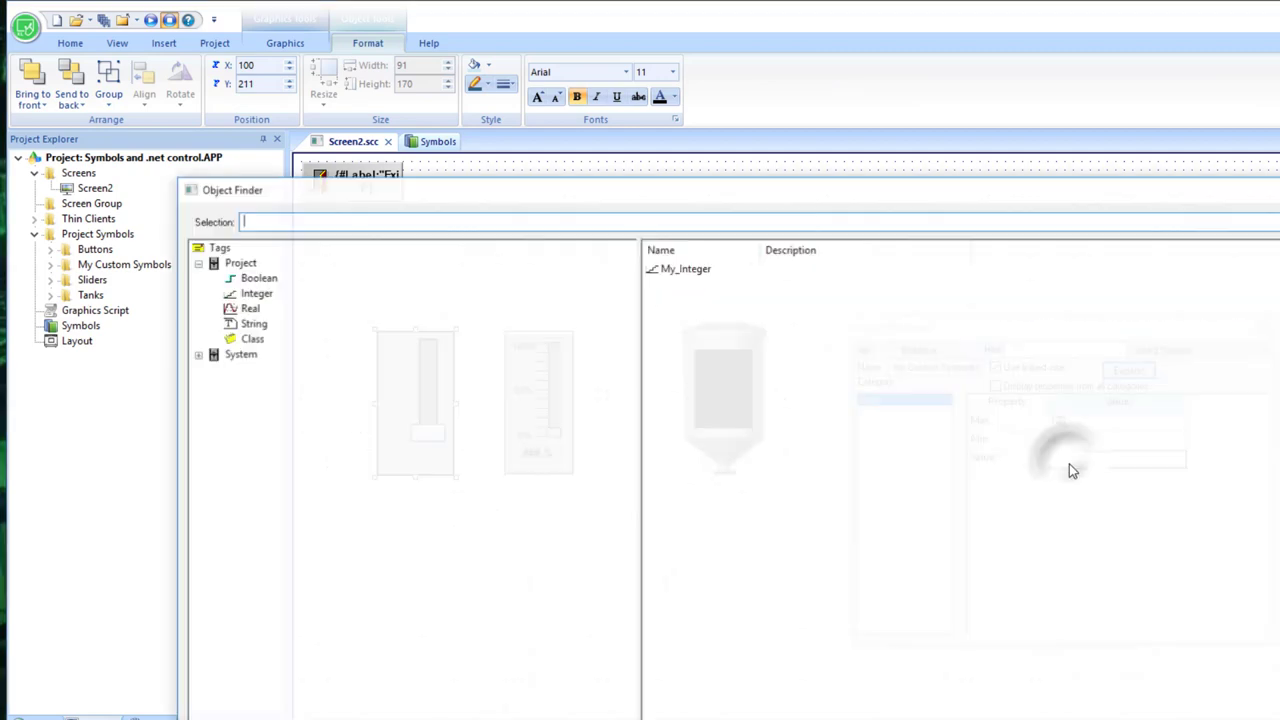
pyautogui.doubleClick(686, 270)
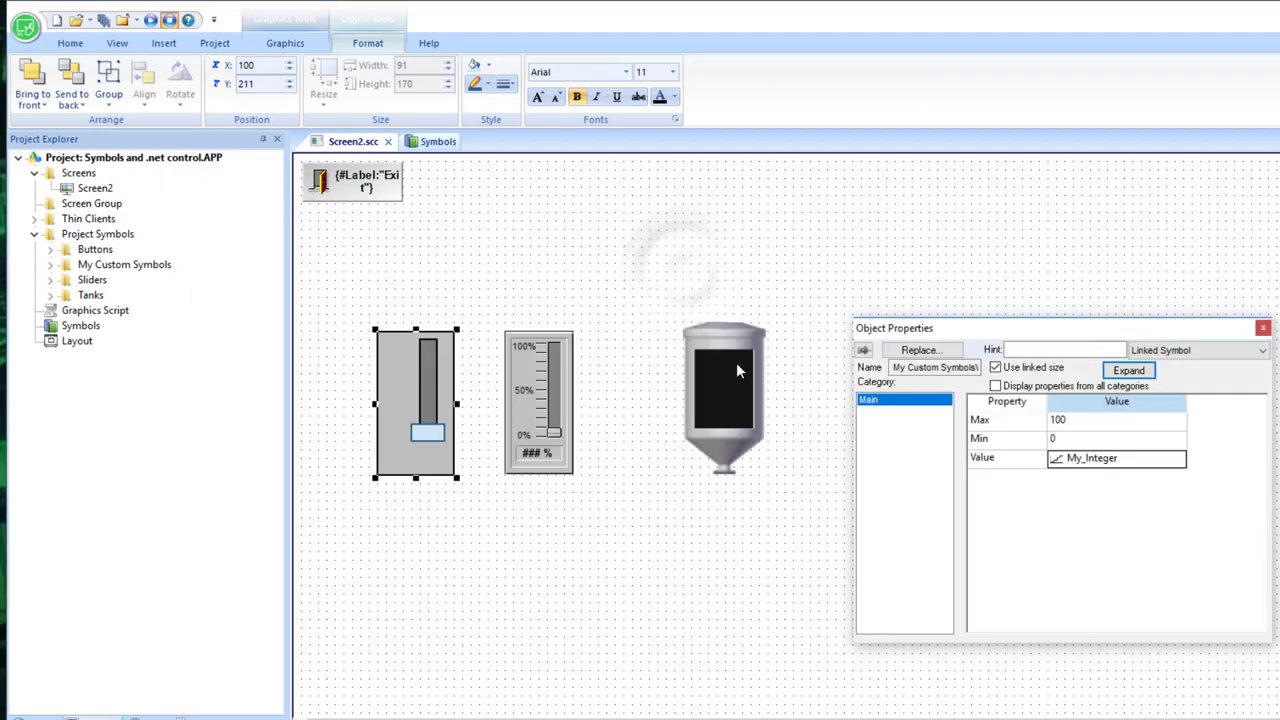
pyautogui.click(1263, 328)
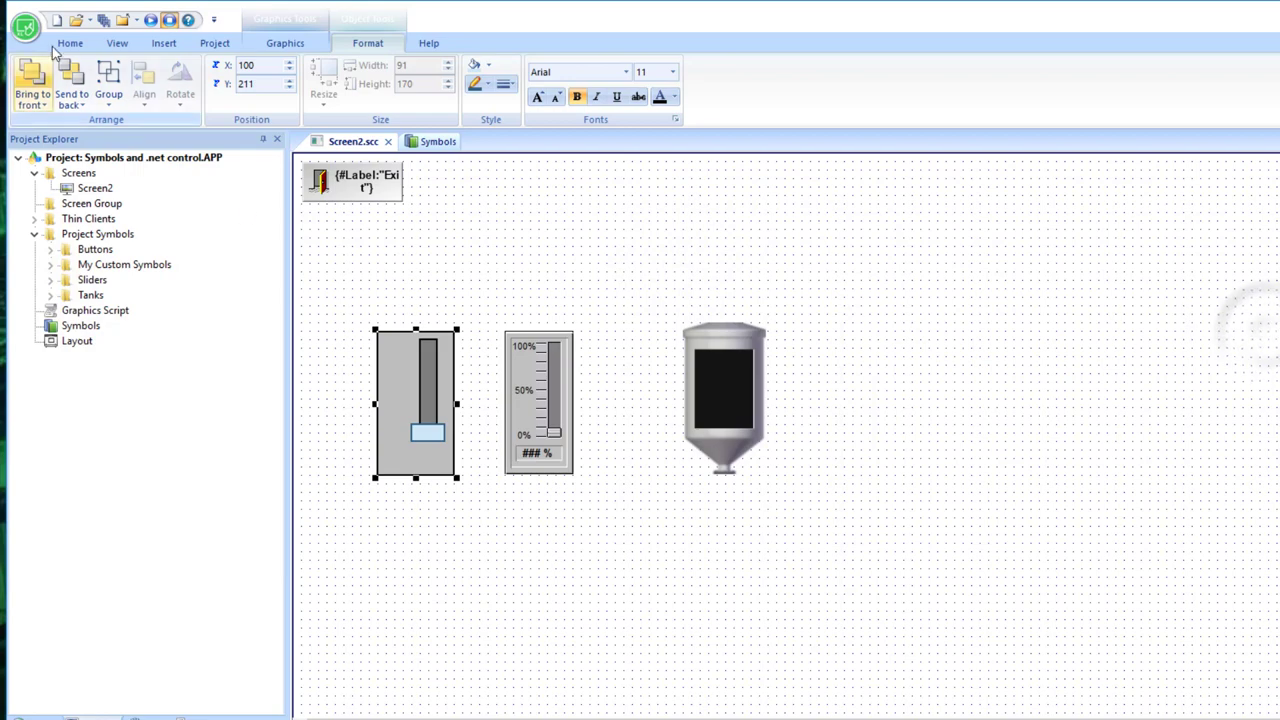
# Step: Run the application again, test the custom slider handle's movement up and down, and exit the runtime
pyautogui.click(169, 20)
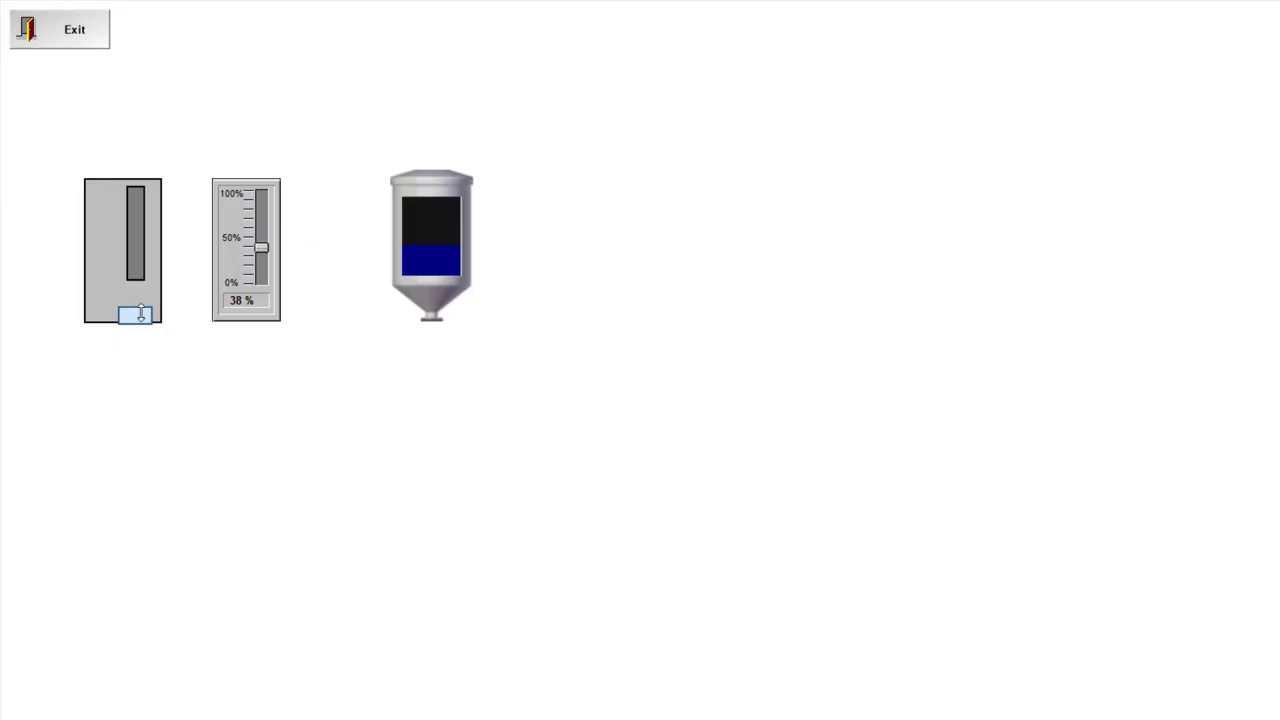
pyautogui.moveTo(141, 314); pyautogui.dragTo(130, 258)
pyautogui.moveTo(130, 280); pyautogui.dragTo(134, 320)
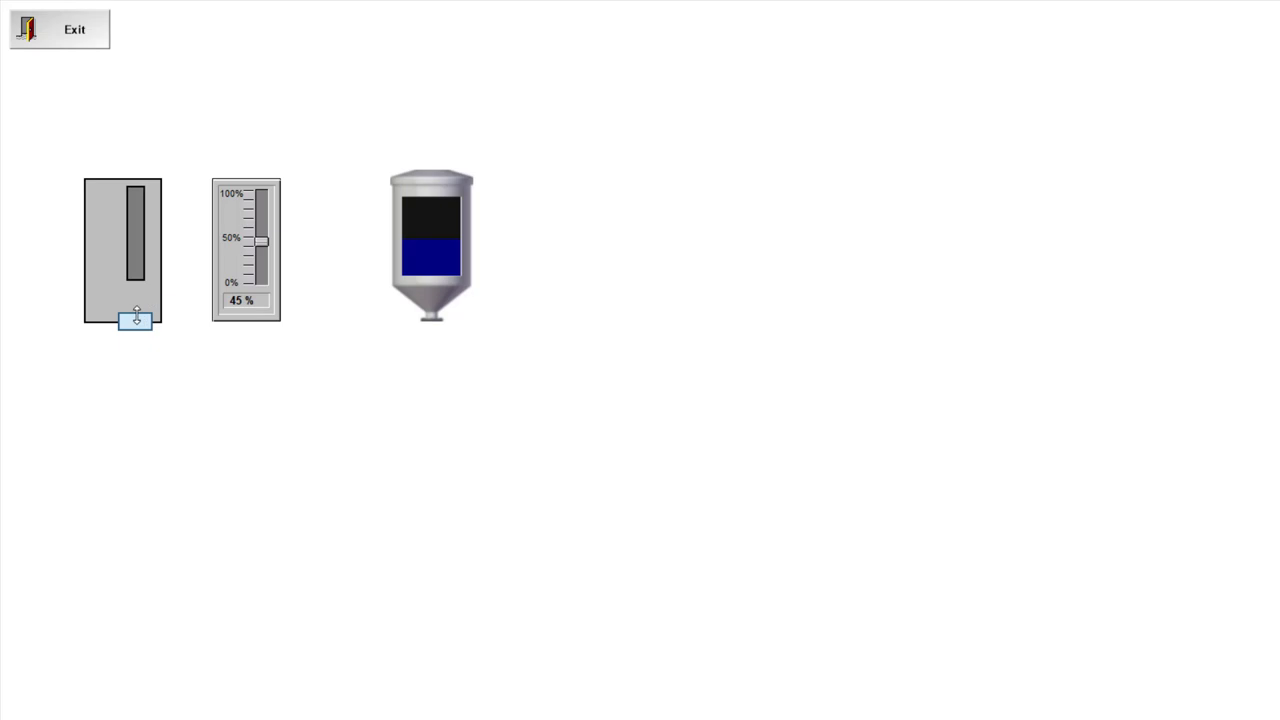
pyautogui.moveTo(137, 318); pyautogui.dragTo(135, 283)
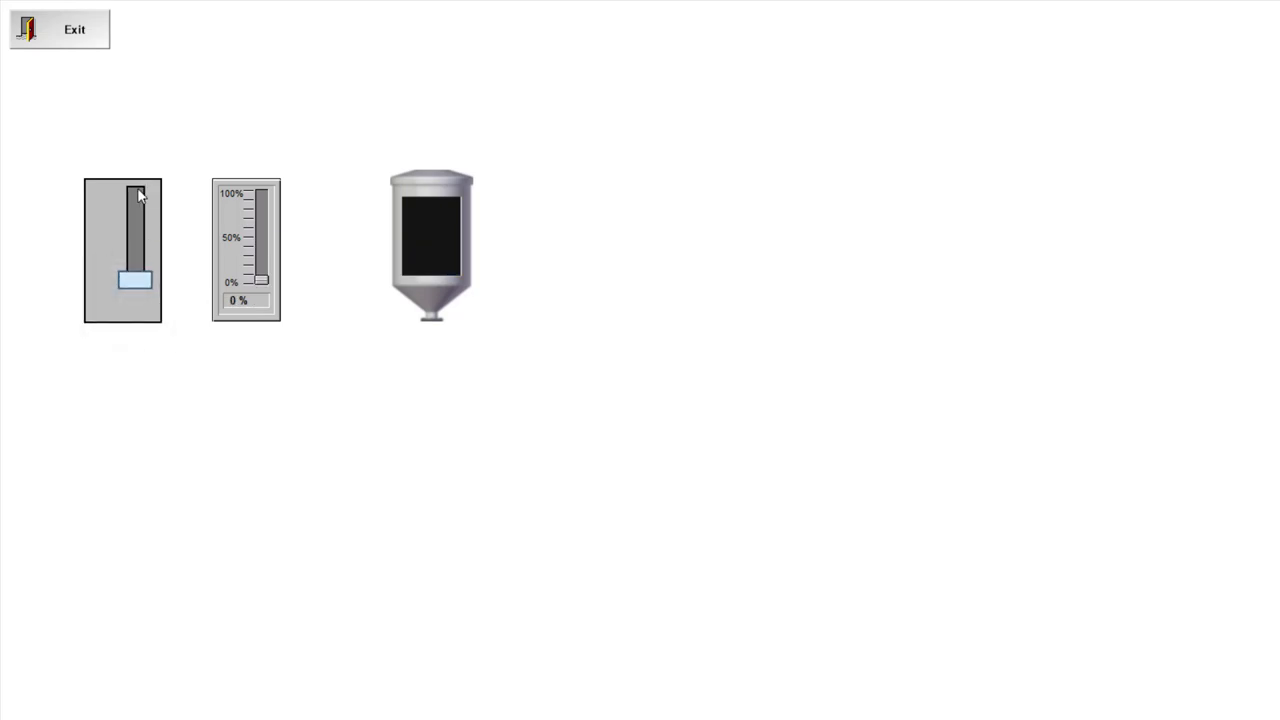
pyautogui.click(55, 38)
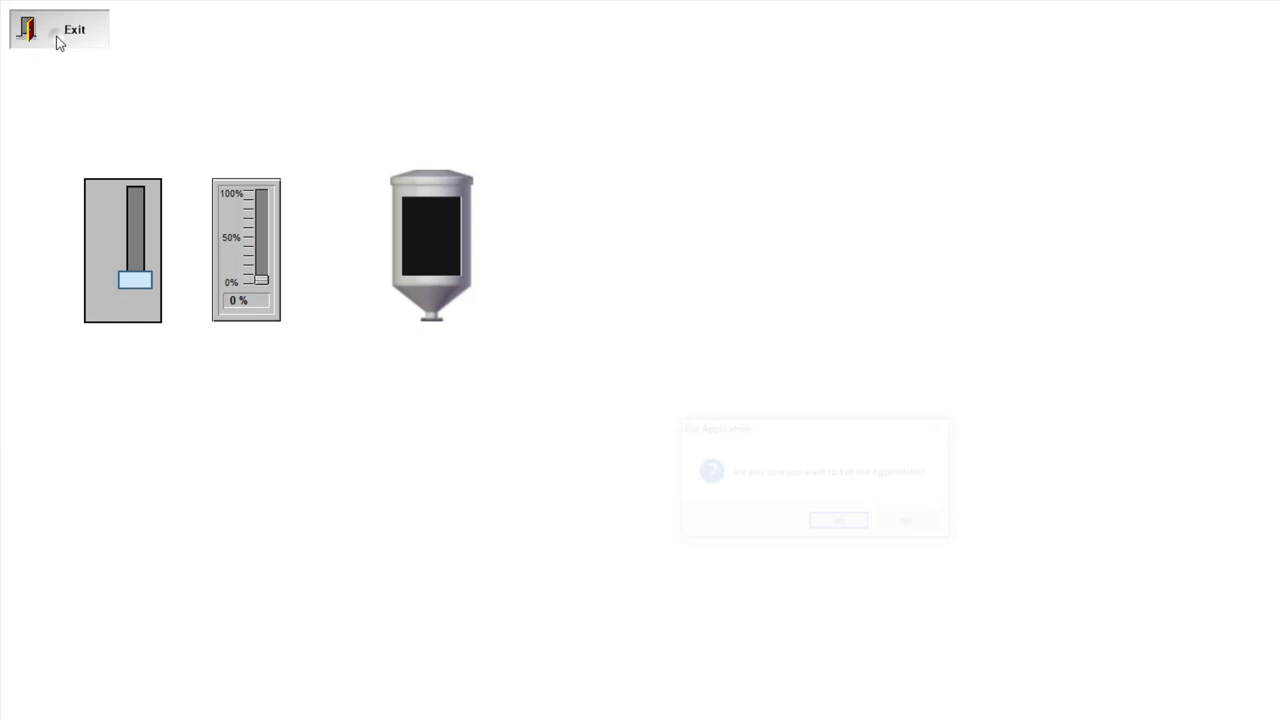
pyautogui.click(852, 523)
# Step: Edit the custom slider's linked symbol and set the end of the handle's vertical position range to -111
pyautogui.click(418, 436)
pyautogui.rightClick(418, 436)
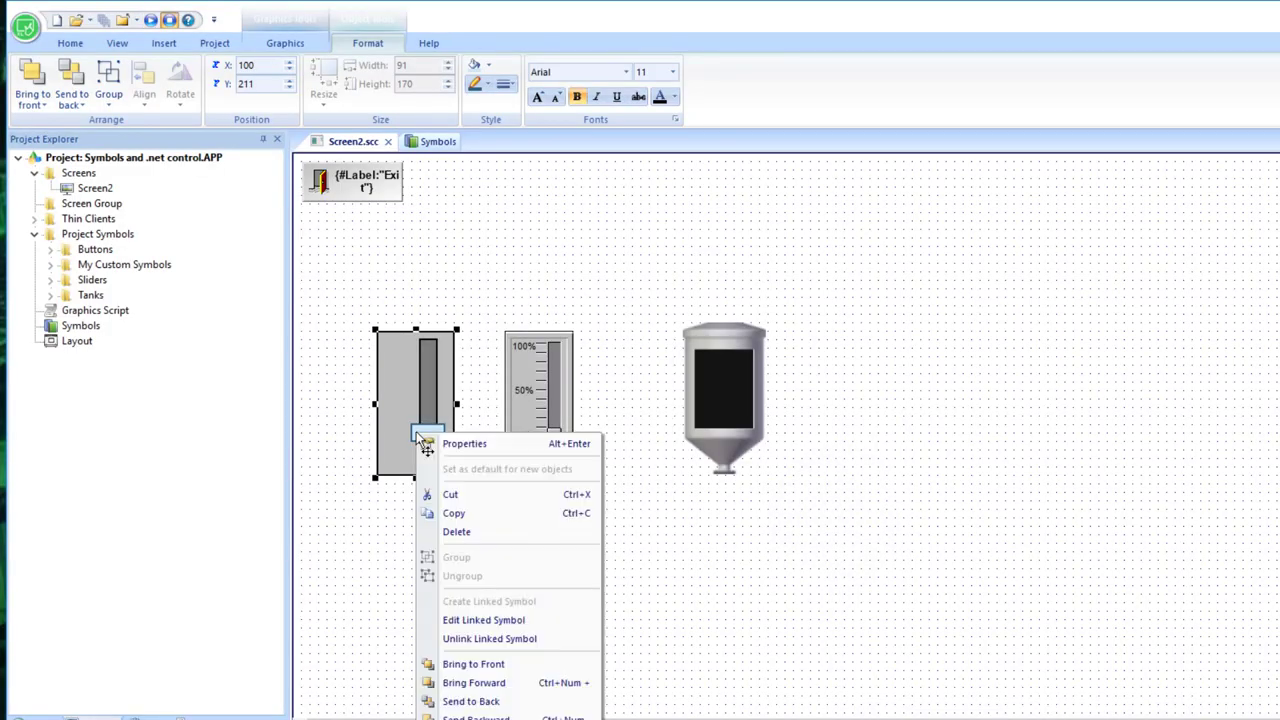
pyautogui.click(530, 620)
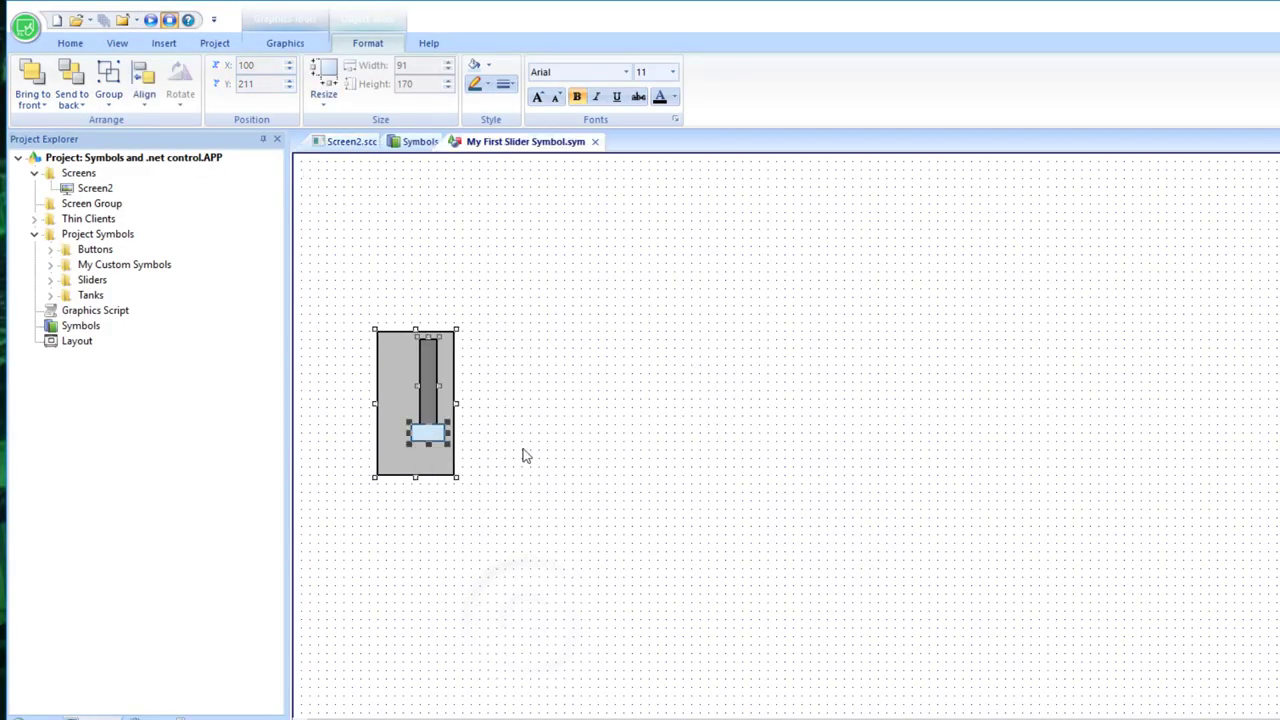
pyautogui.doubleClick(428, 440)
pyautogui.click(1195, 484)
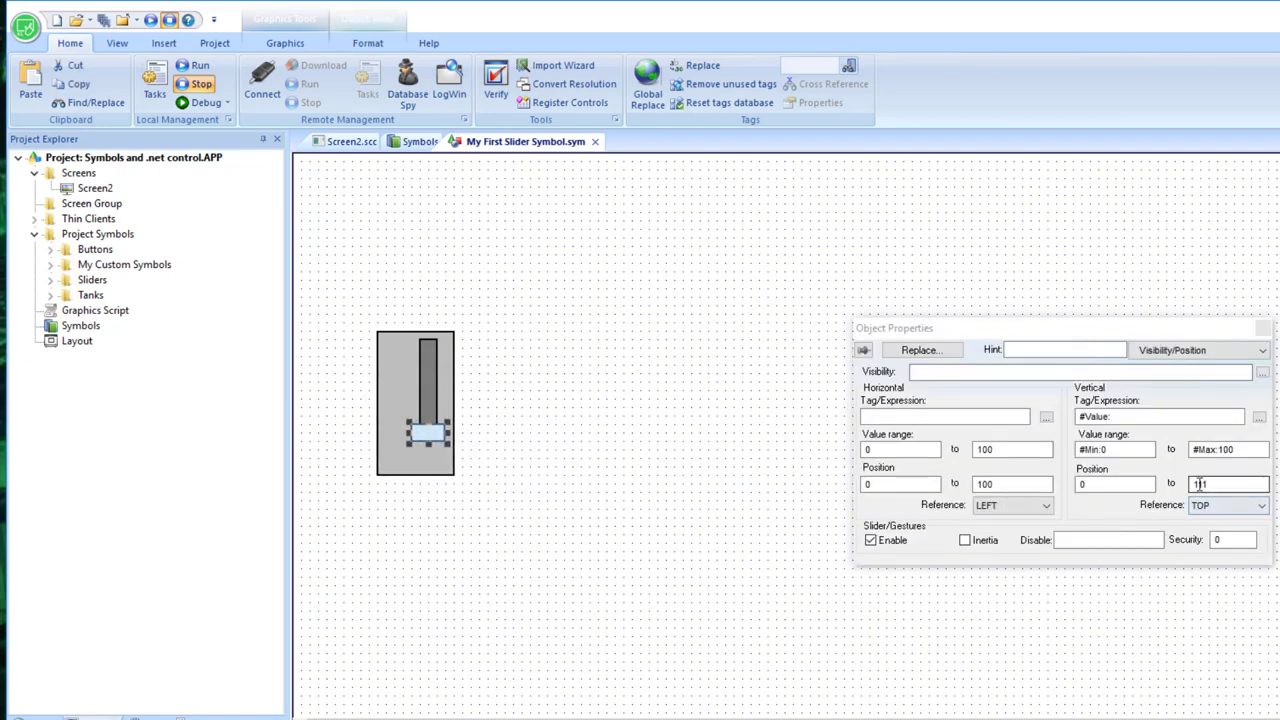
pyautogui.click(1193, 484)
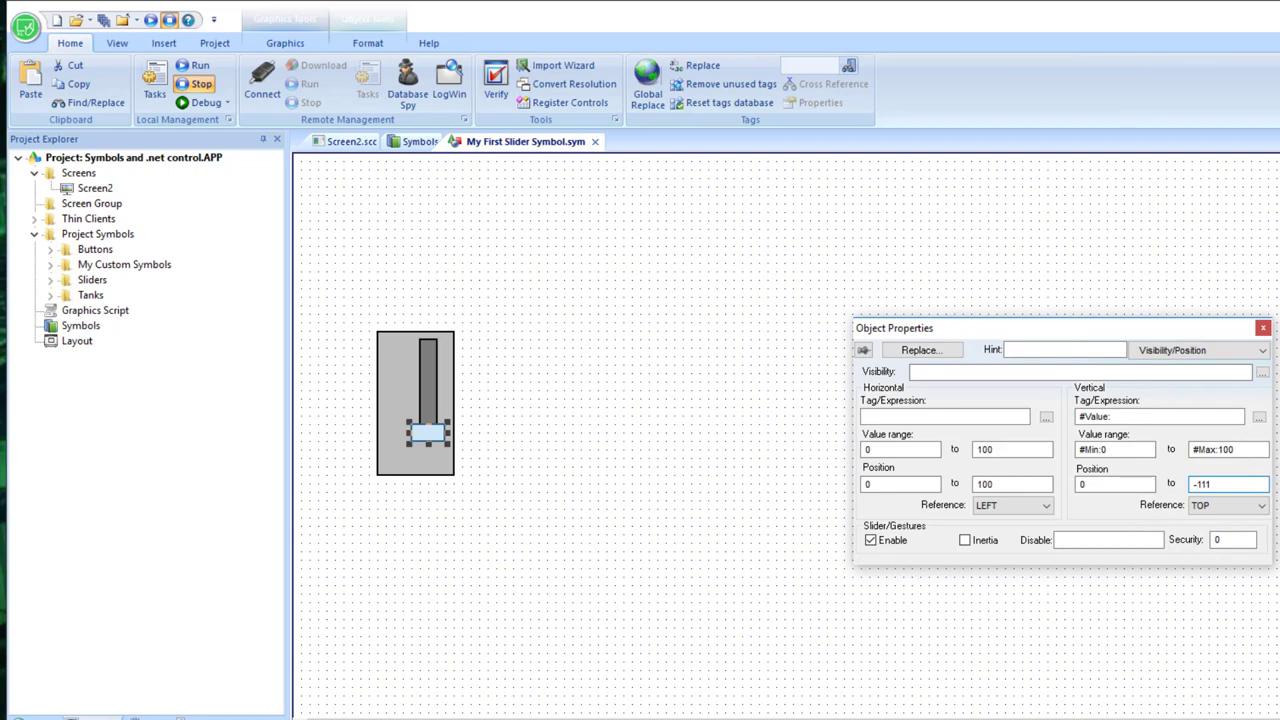
pyautogui.click(1263, 329)
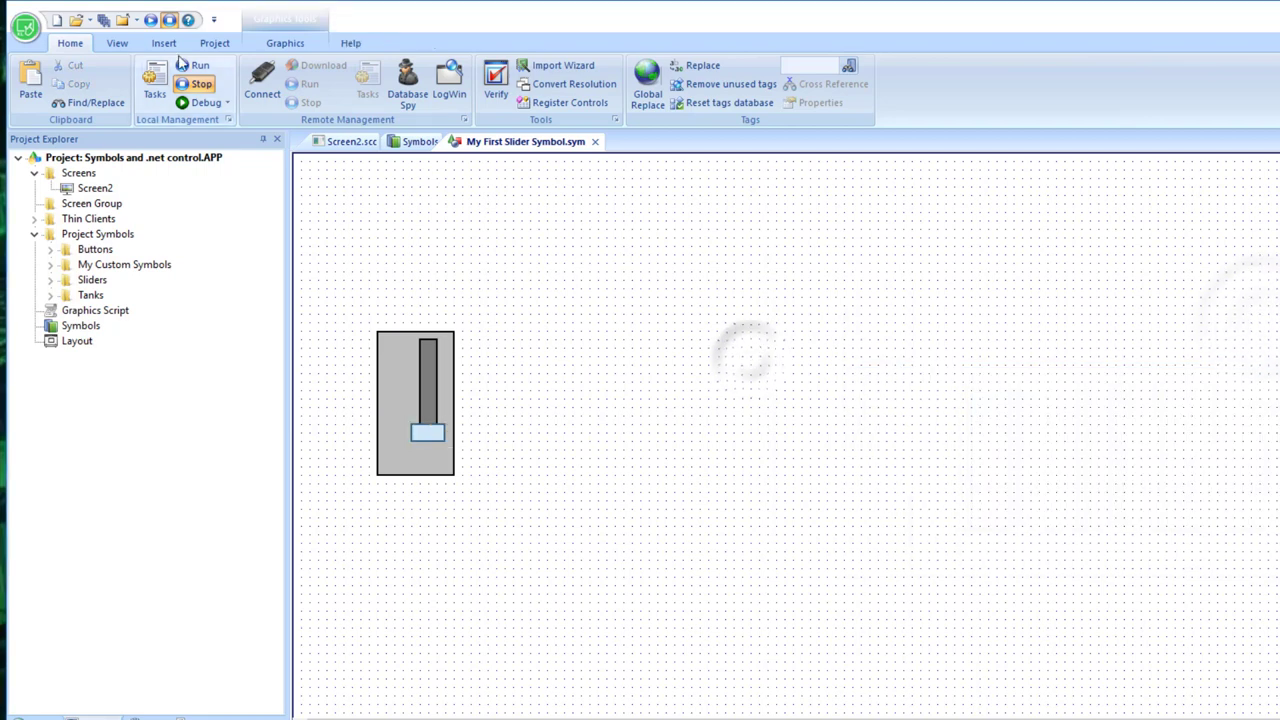
# Step: Save and close the edited slider symbol, and run the application from Screen2
pyautogui.click(103, 20)
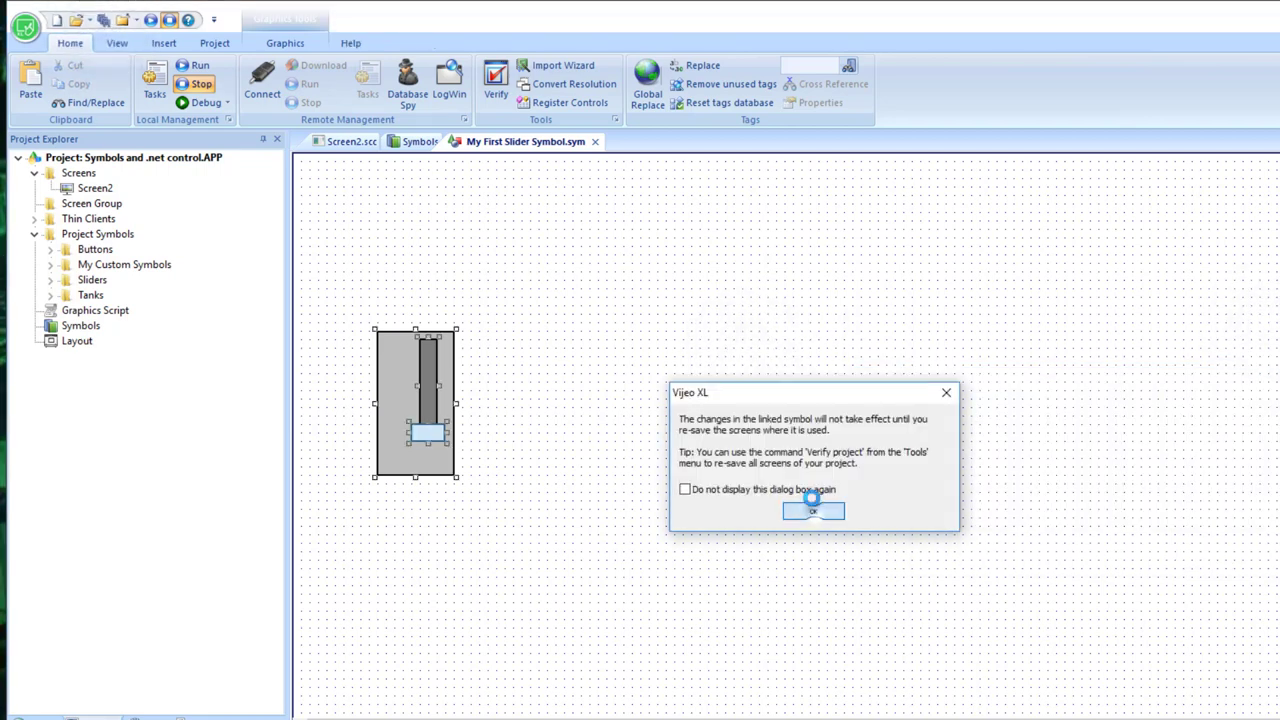
pyautogui.click(815, 510)
pyautogui.click(594, 141)
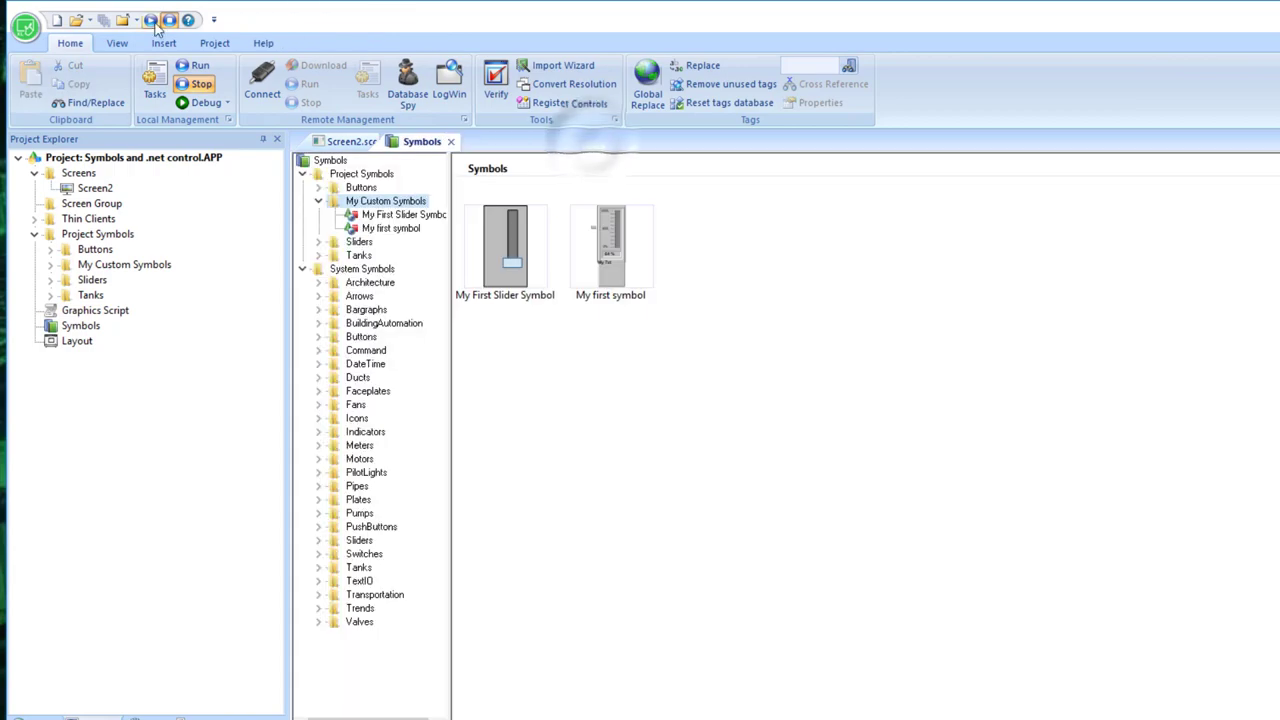
pyautogui.click(342, 141)
pyautogui.click(197, 65)
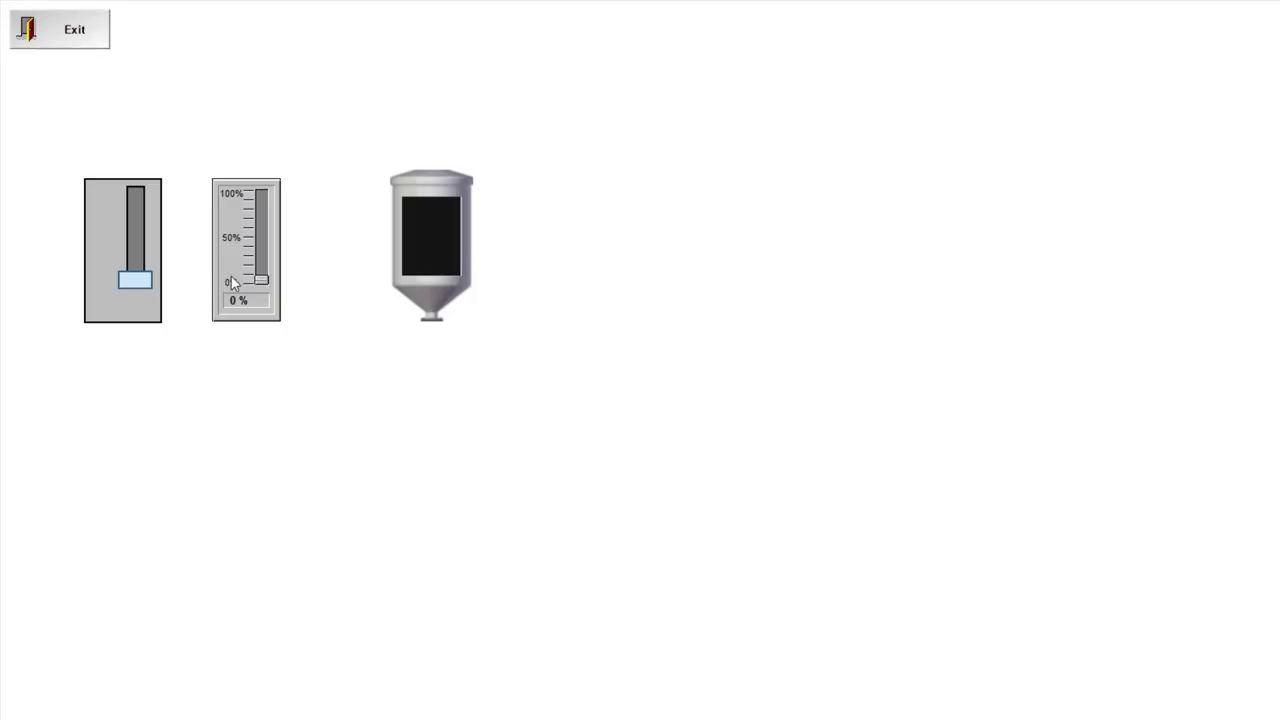
# Step: Test moving the handles of both sliders in the running application, and exit the runtime
pyautogui.moveTo(260, 281)
pyautogui.mouseDown()
pyautogui.moveTo(268, 197)
pyautogui.moveTo(265, 299)
pyautogui.mouseUp()
pyautogui.moveTo(130, 280)
pyautogui.mouseDown()
pyautogui.moveTo(134, 188)
pyautogui.moveTo(145, 283)
pyautogui.moveTo(136, 185)
pyautogui.moveTo(150, 281)
pyautogui.mouseUp()
pyautogui.click(75, 42)
pyautogui.click(842, 524)
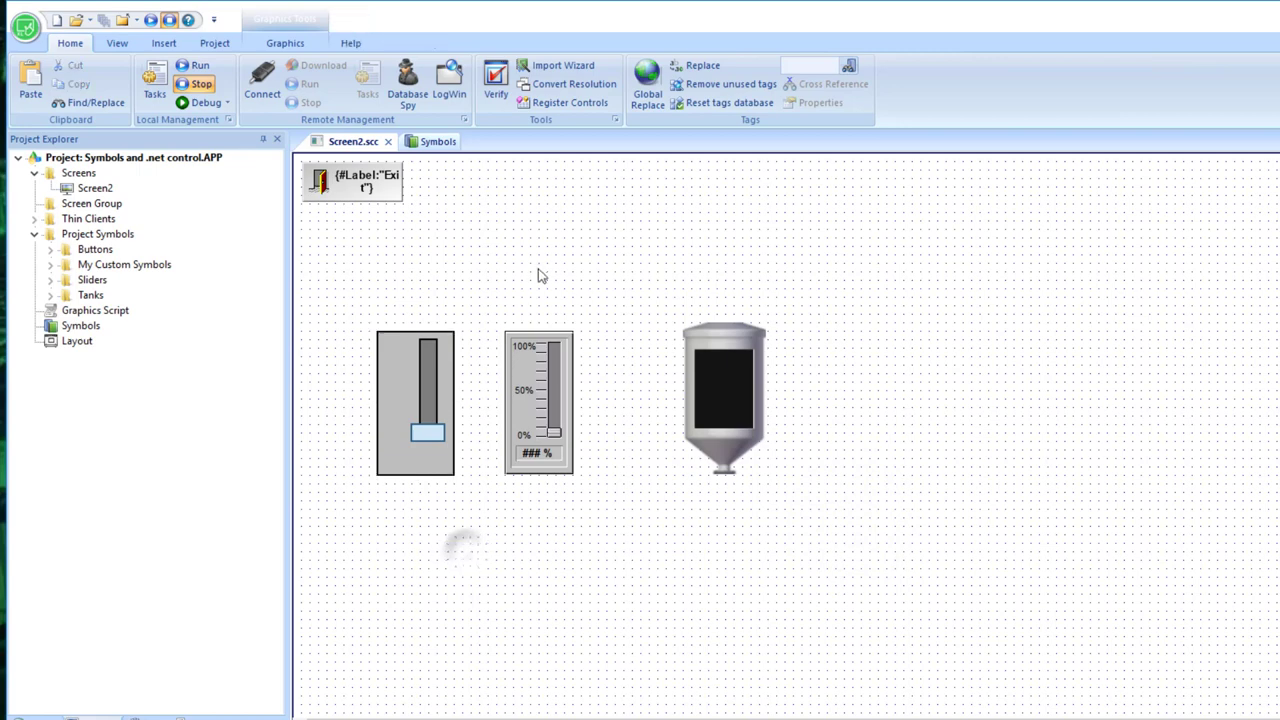
# Step: Edit the custom slider's linked symbol and add the text "### %" below the slider handle
pyautogui.rightClick(418, 402)
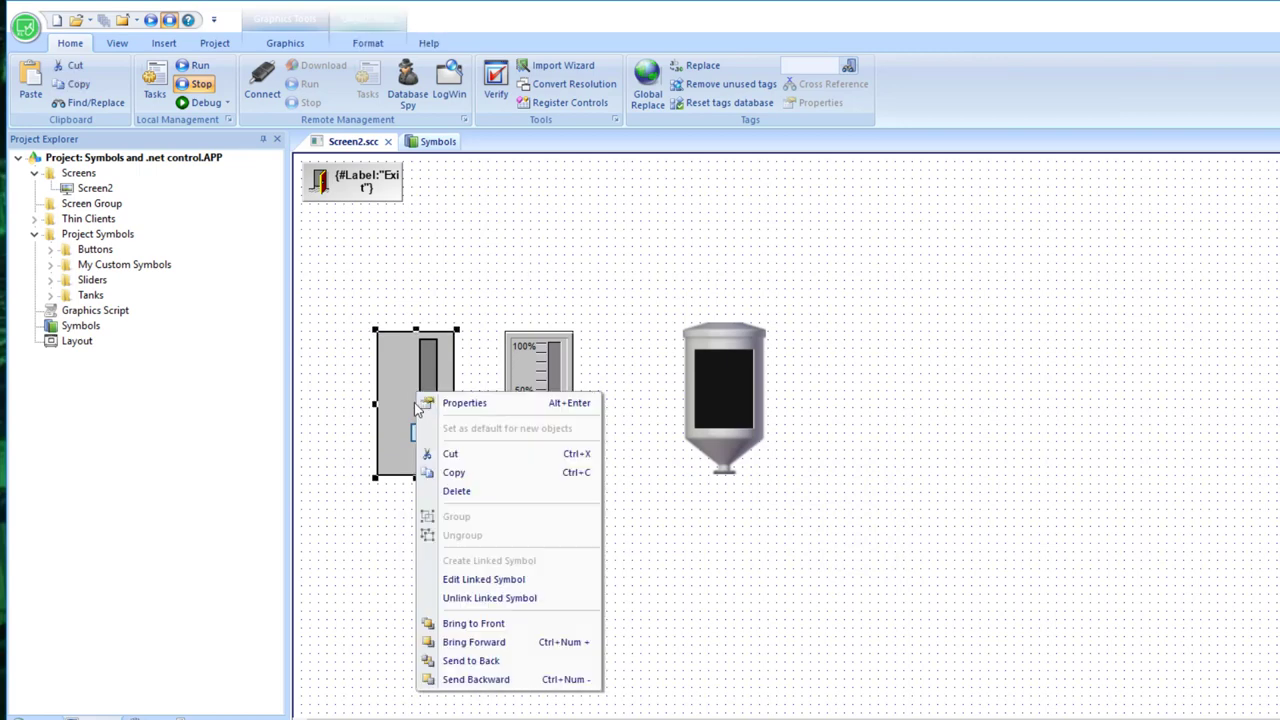
pyautogui.click(516, 579)
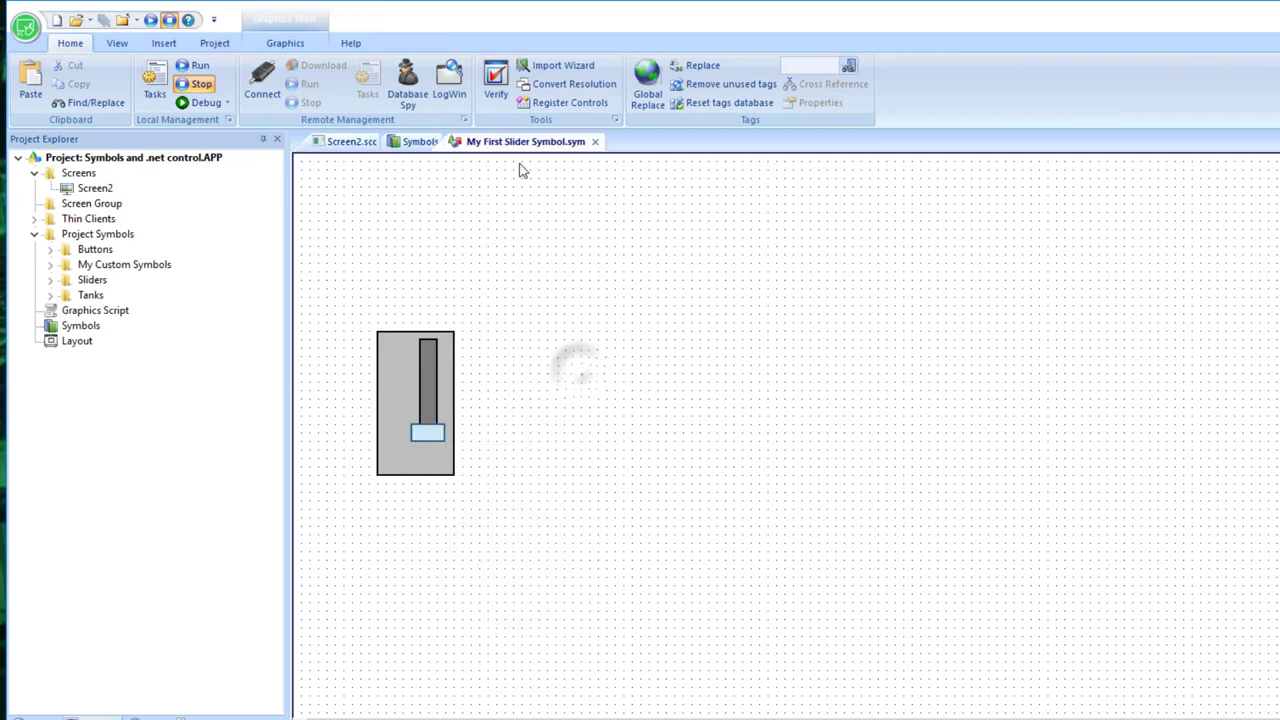
pyautogui.click(285, 43)
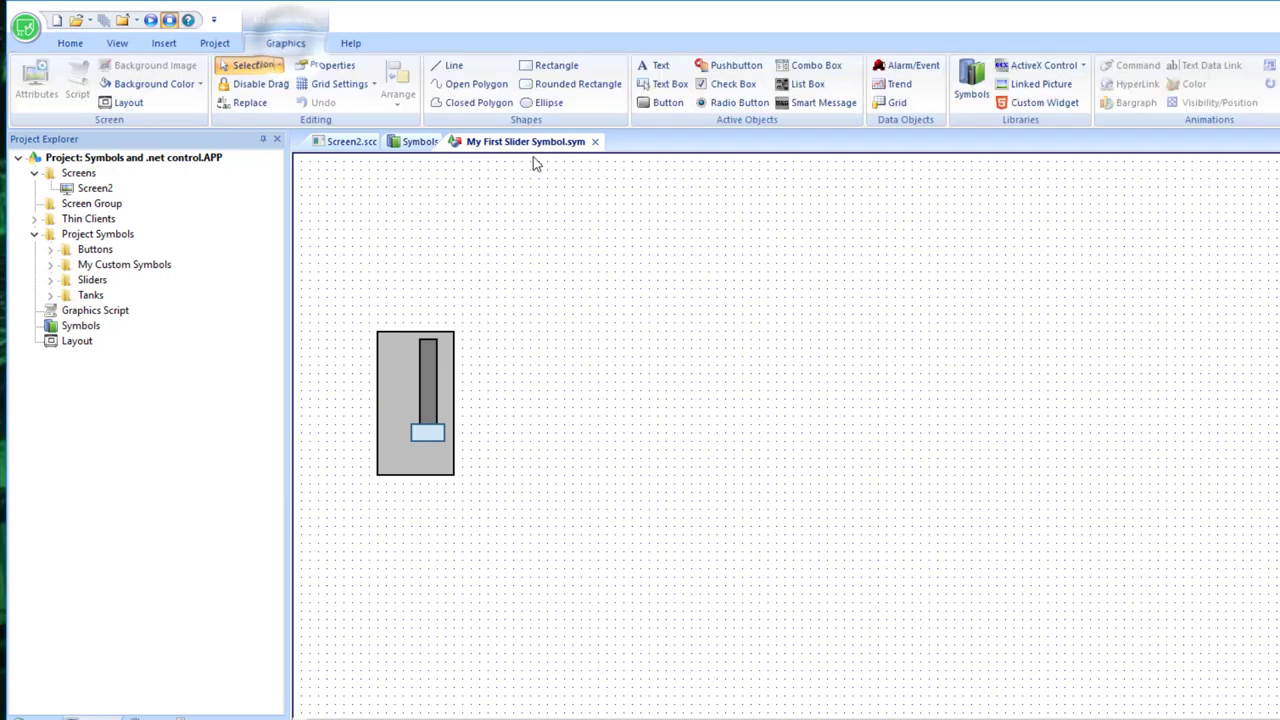
pyautogui.click(655, 66)
pyautogui.click(404, 458)
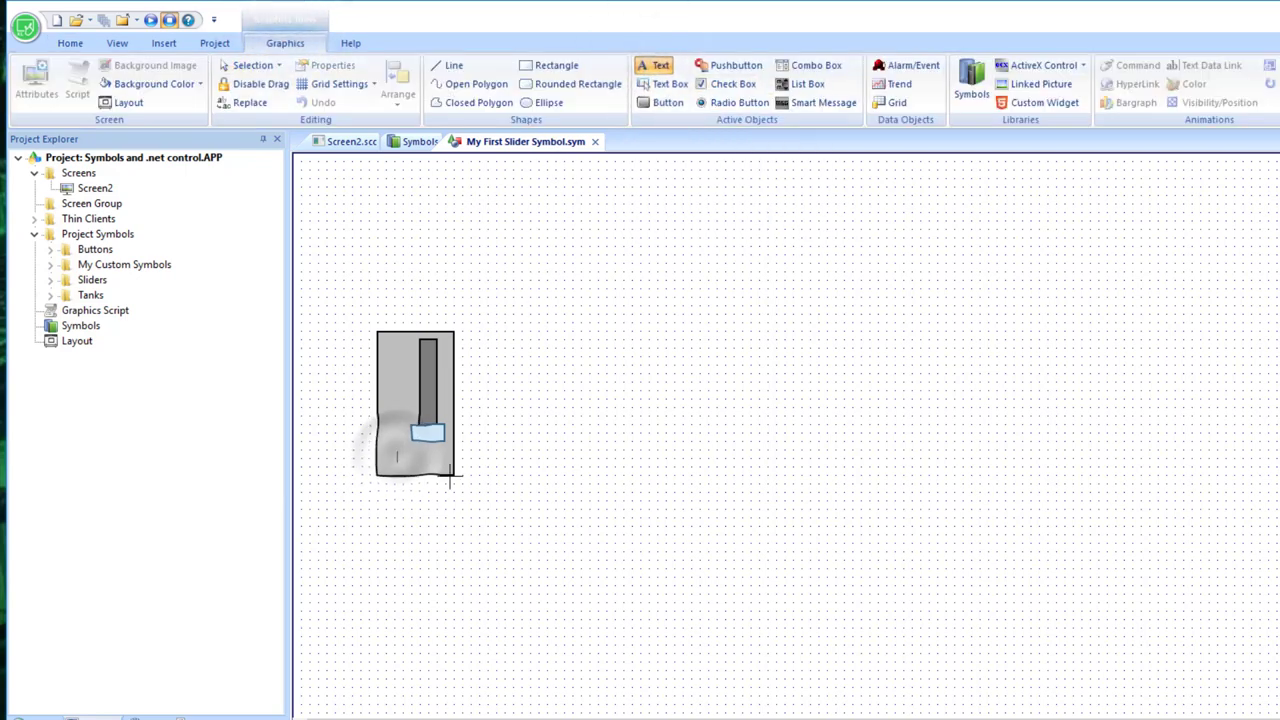
pyautogui.write('### %')
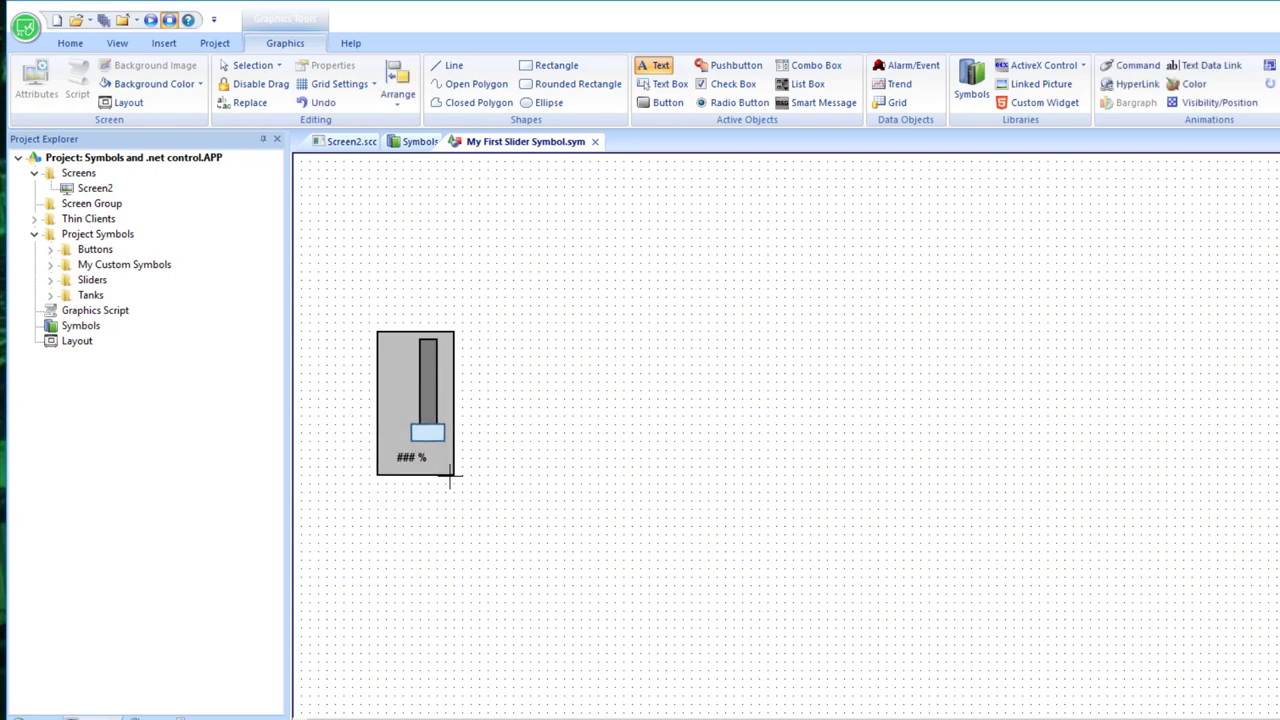
pyautogui.click(463, 500)
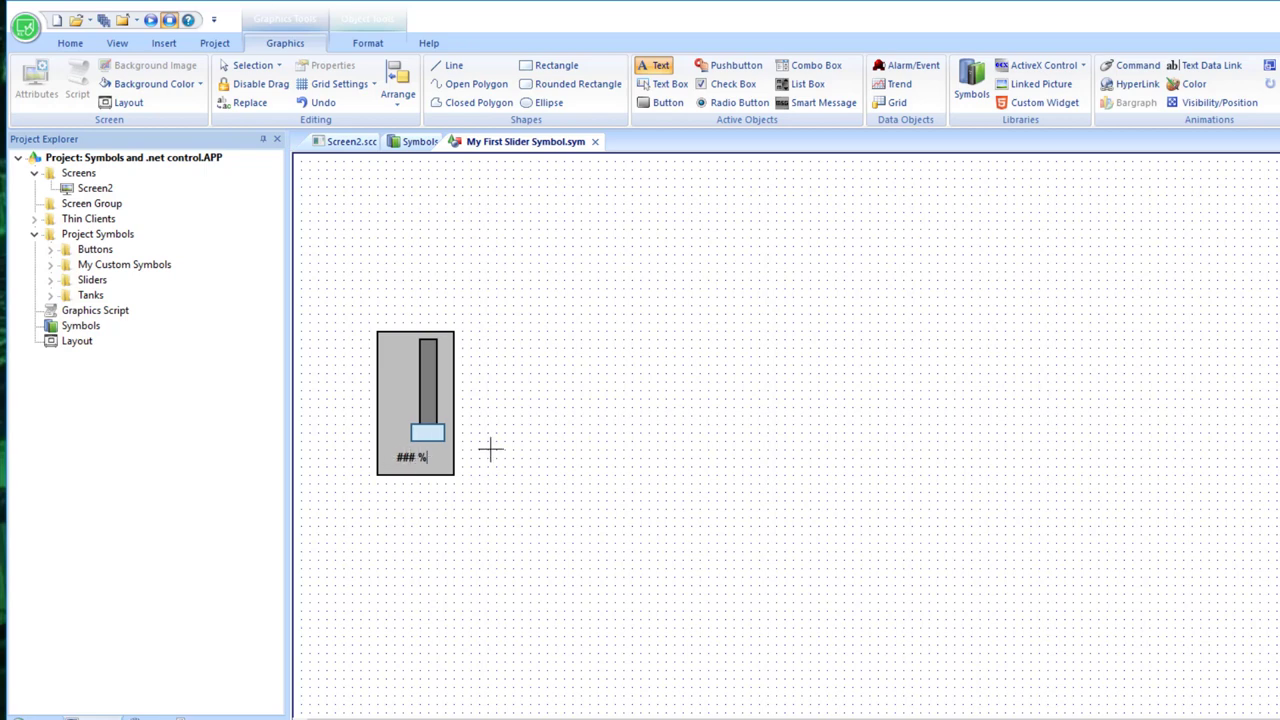
pyautogui.press('Escape')
# Step: Add a text data link to the "### %" text, using the handle's vertical expression #Value: as its tag
pyautogui.doubleClick(415, 460)
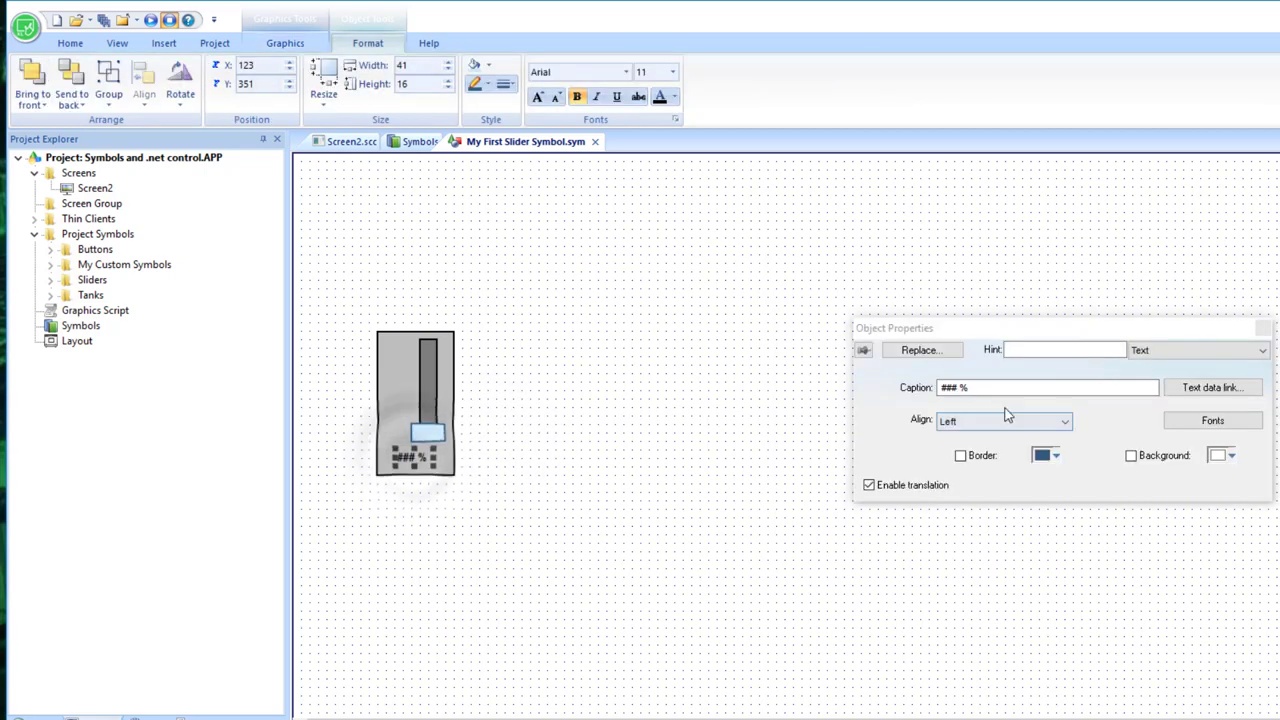
pyautogui.click(1204, 387)
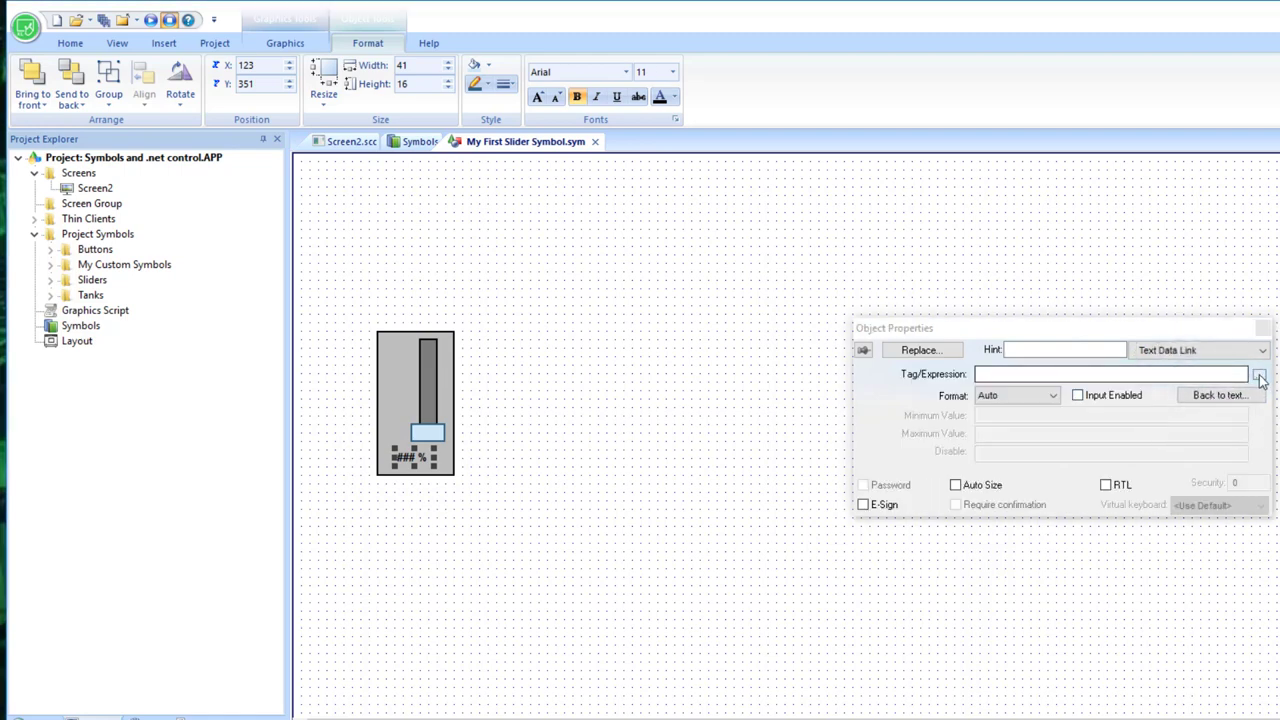
pyautogui.click(1080, 374)
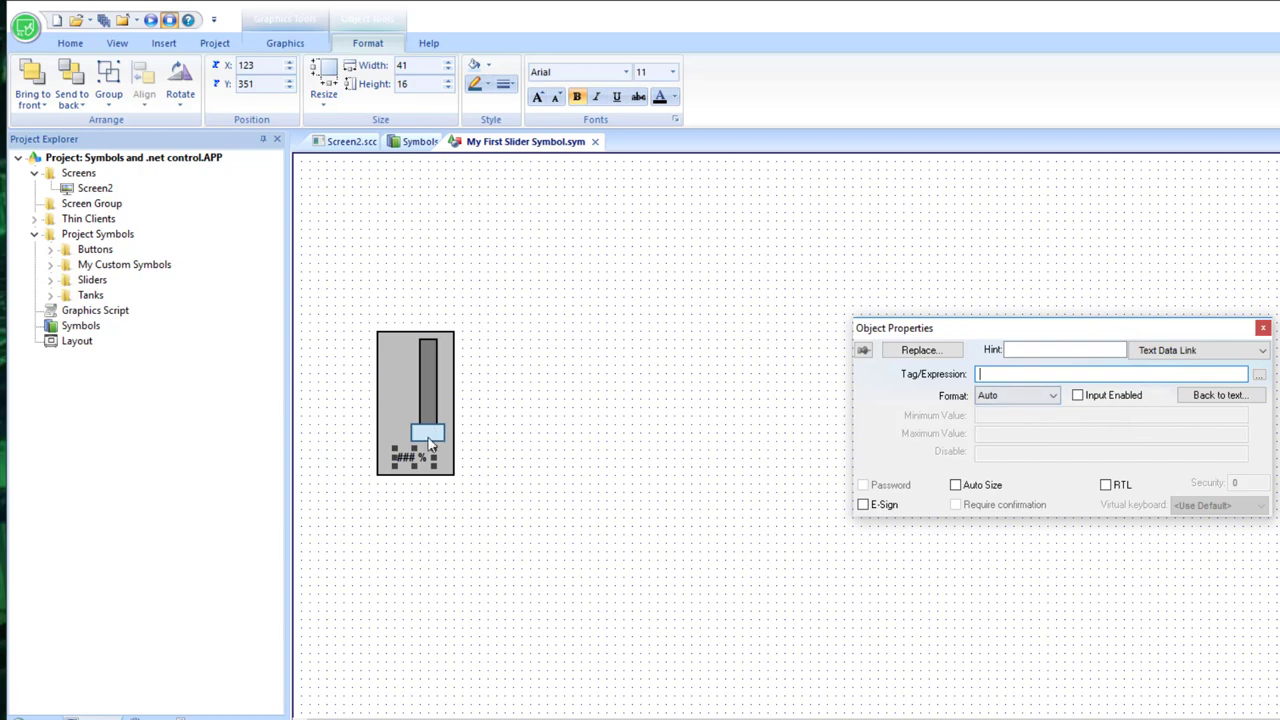
pyautogui.click(435, 440)
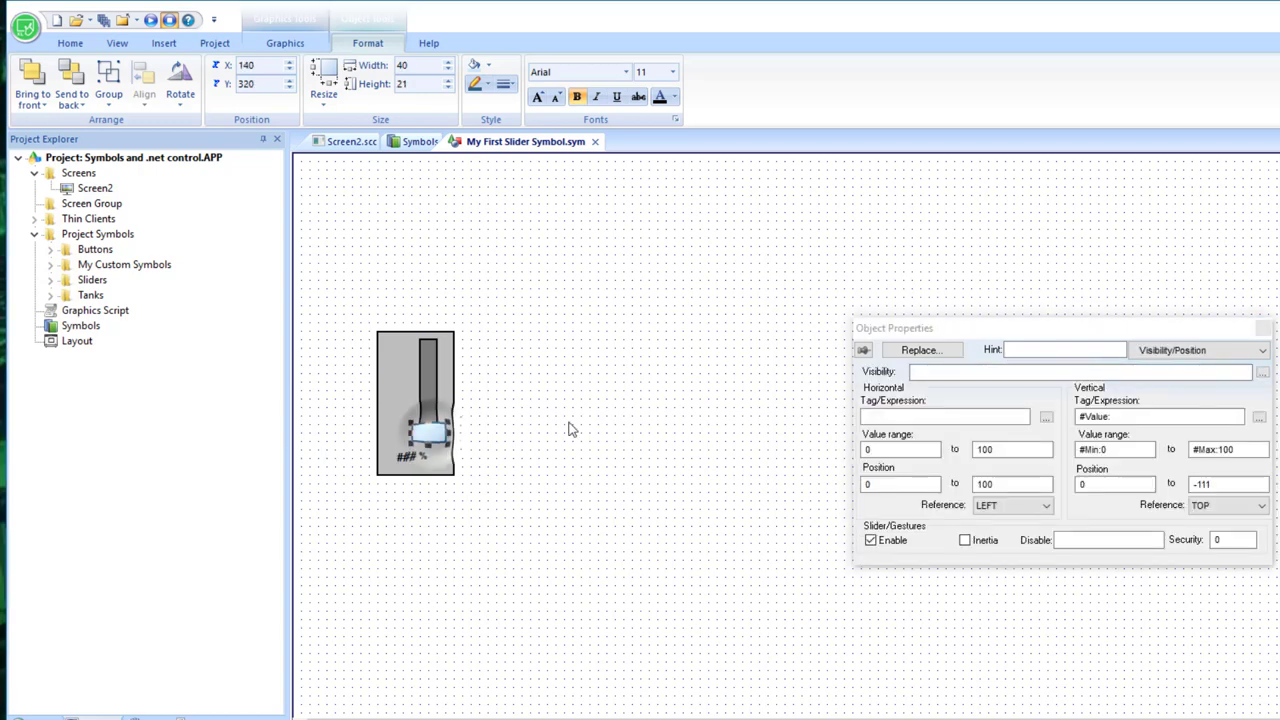
pyautogui.moveTo(1112, 417); pyautogui.dragTo(1060, 418)
pyautogui.hotkey('ctrl', 'c')
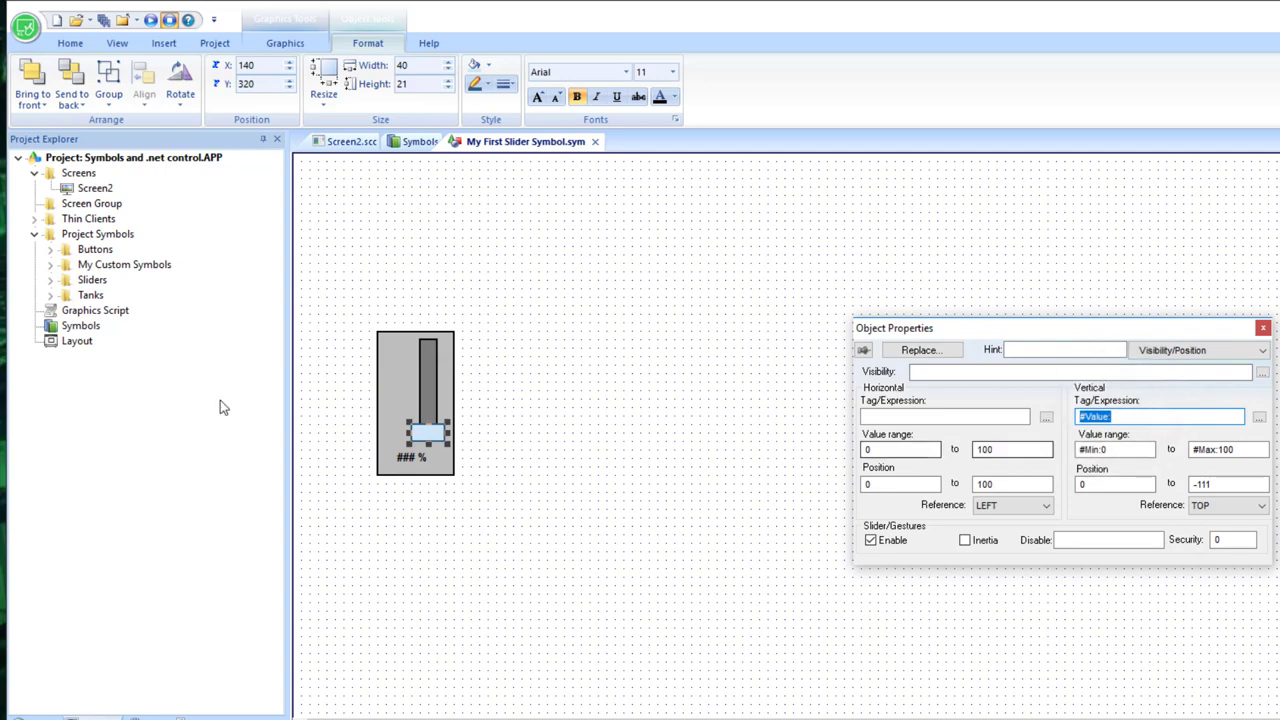
pyautogui.click(428, 462)
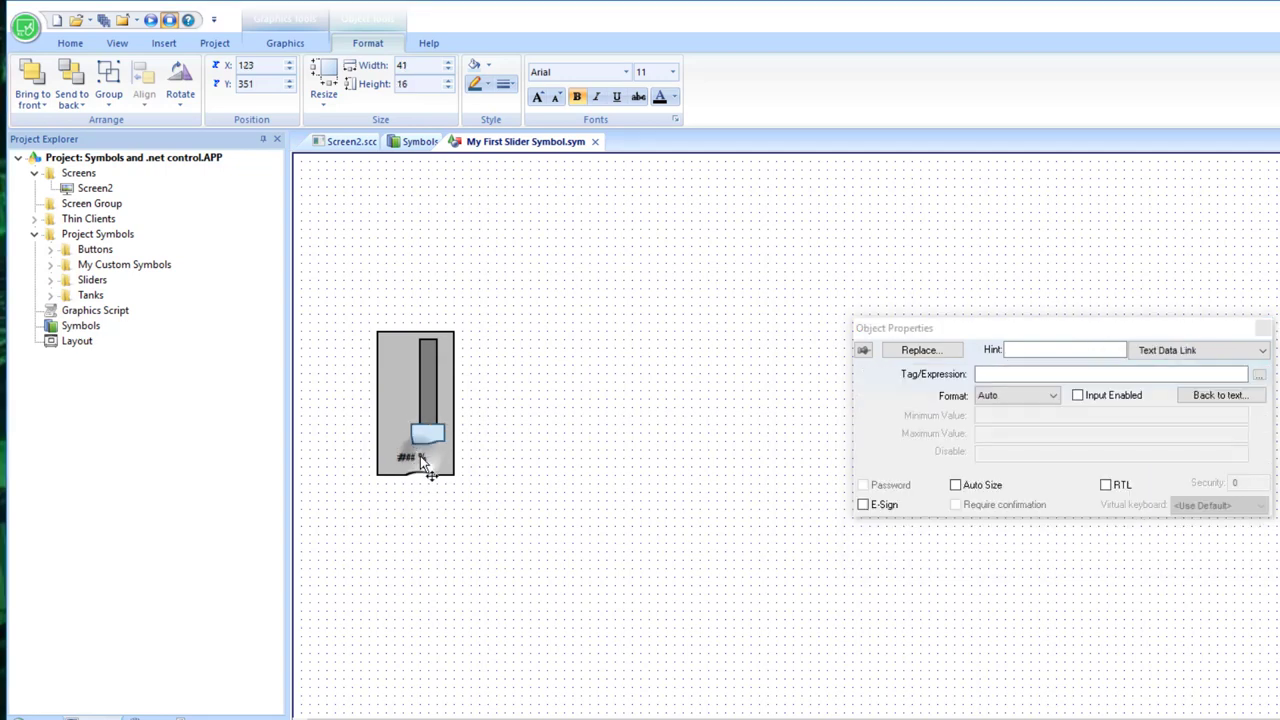
pyautogui.click(1005, 374)
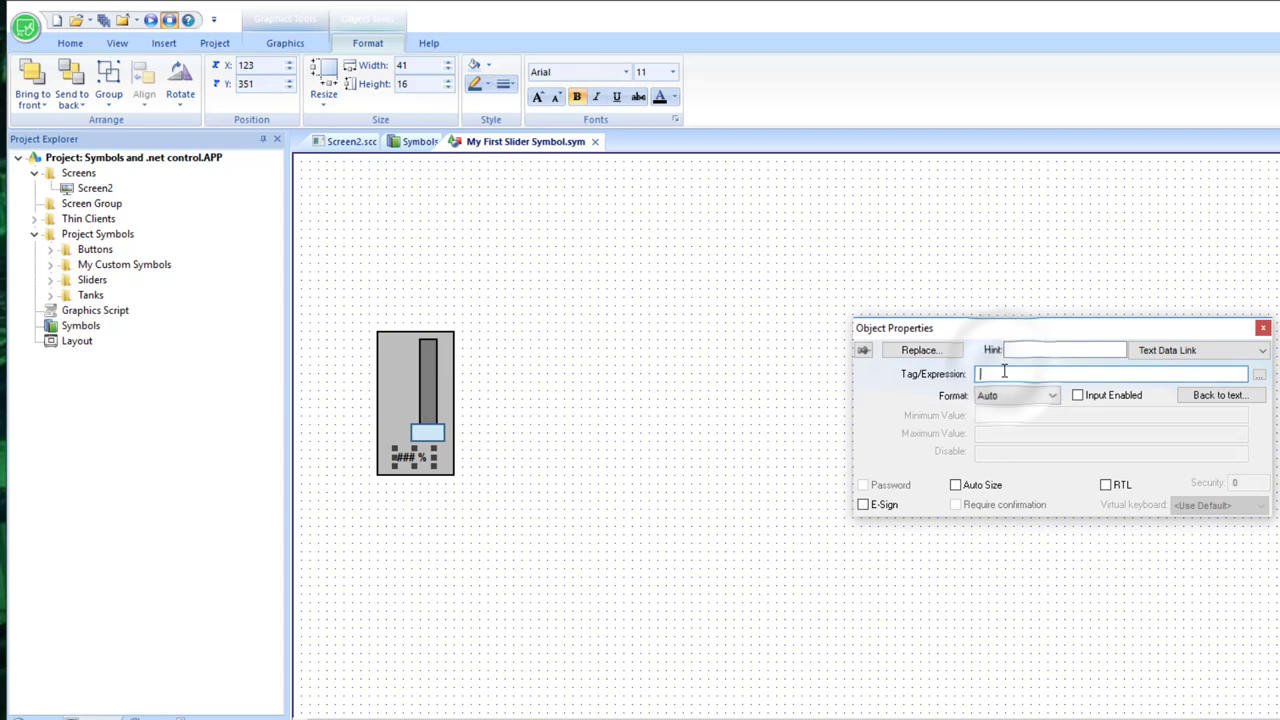
pyautogui.hotkey('ctrl', 'v')
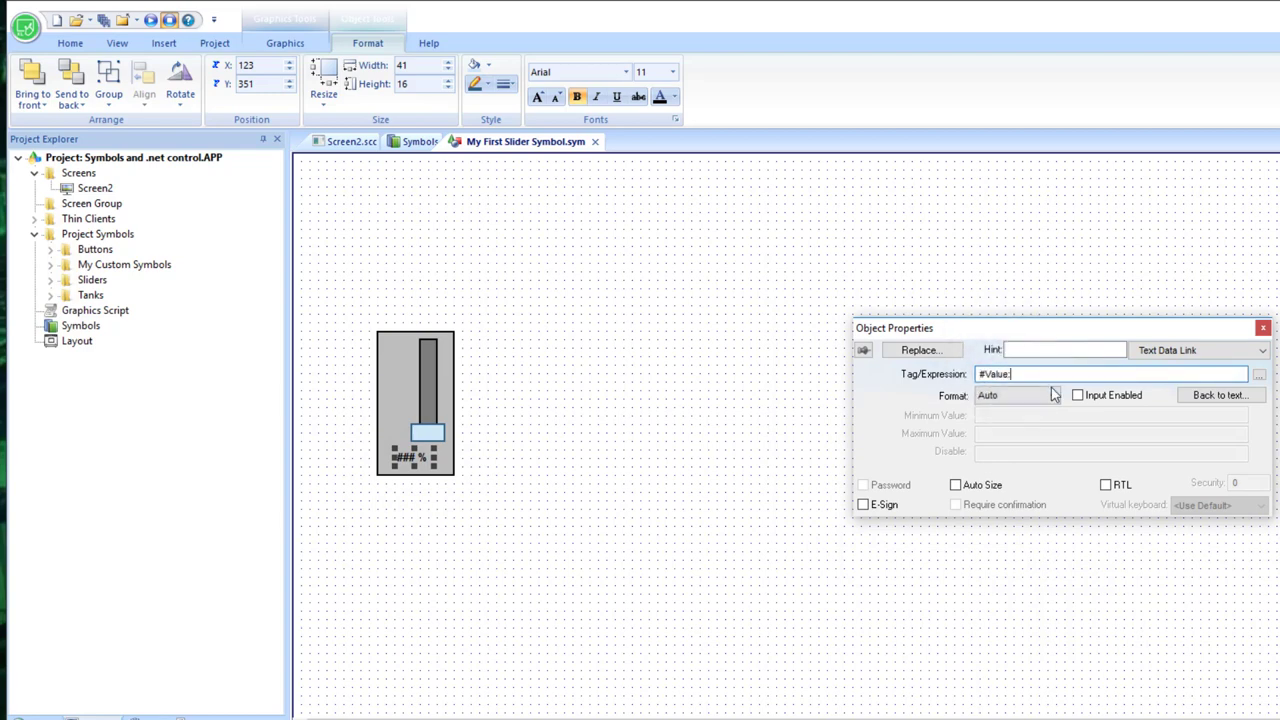
pyautogui.click(1263, 328)
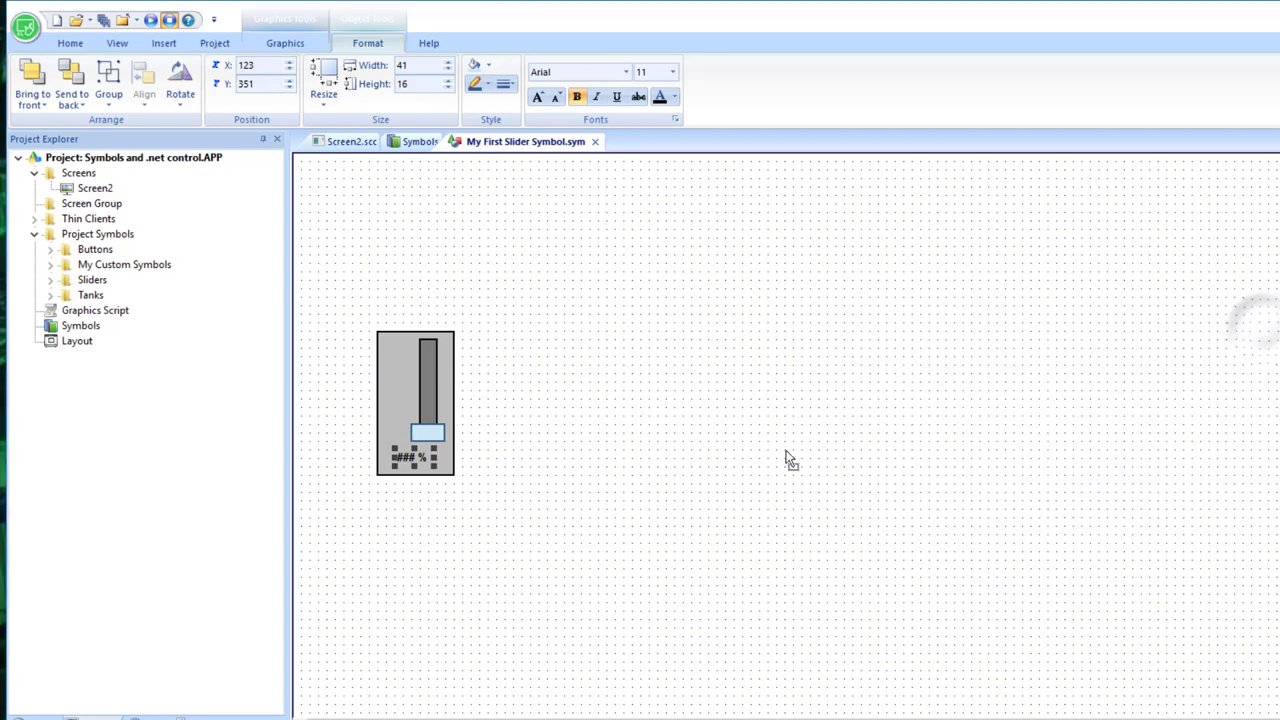
pyautogui.click(778, 447)
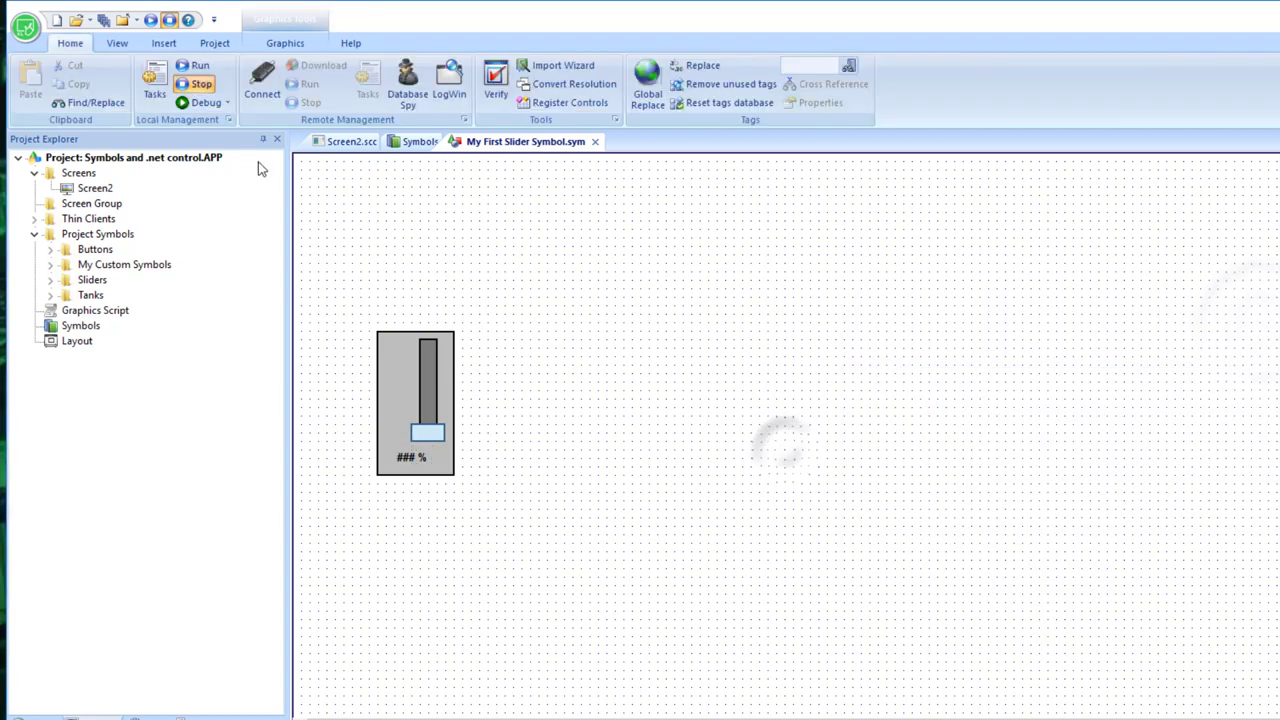
# Step: Save and close the edited slider symbol, return to Screen2, and run the application
pyautogui.click(594, 141)
pyautogui.click(768, 522)
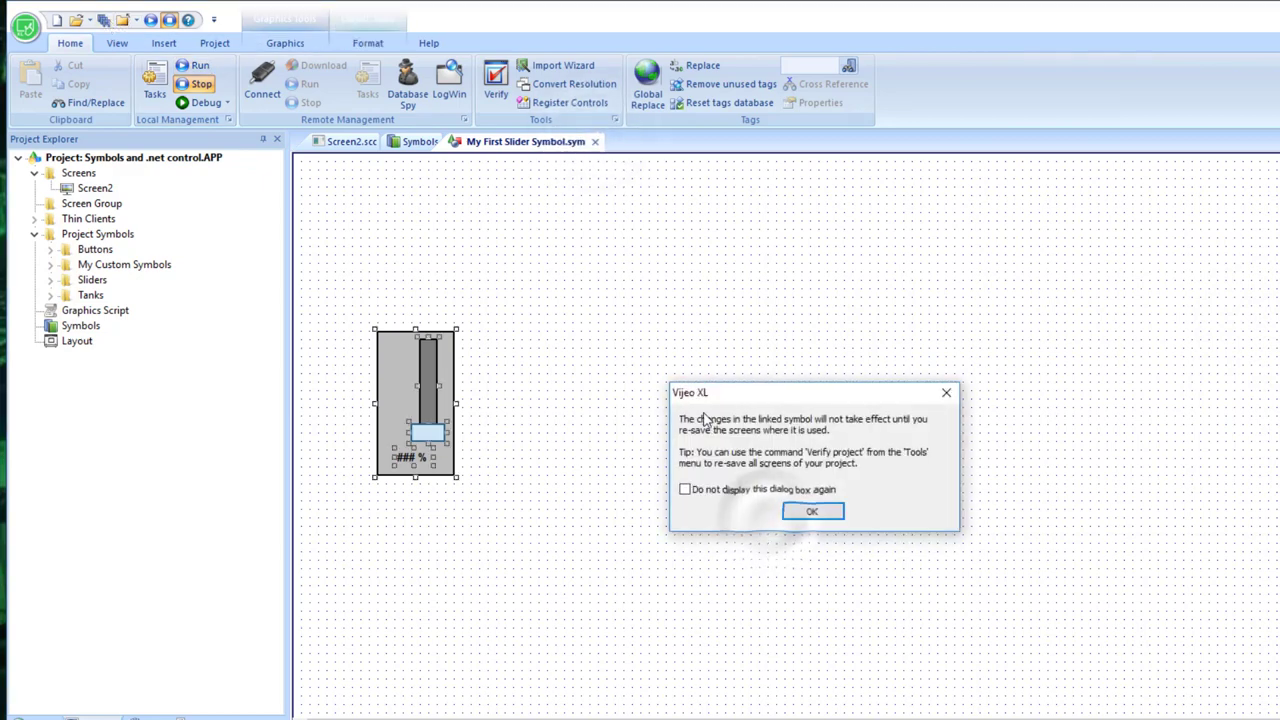
pyautogui.click(828, 512)
pyautogui.click(350, 141)
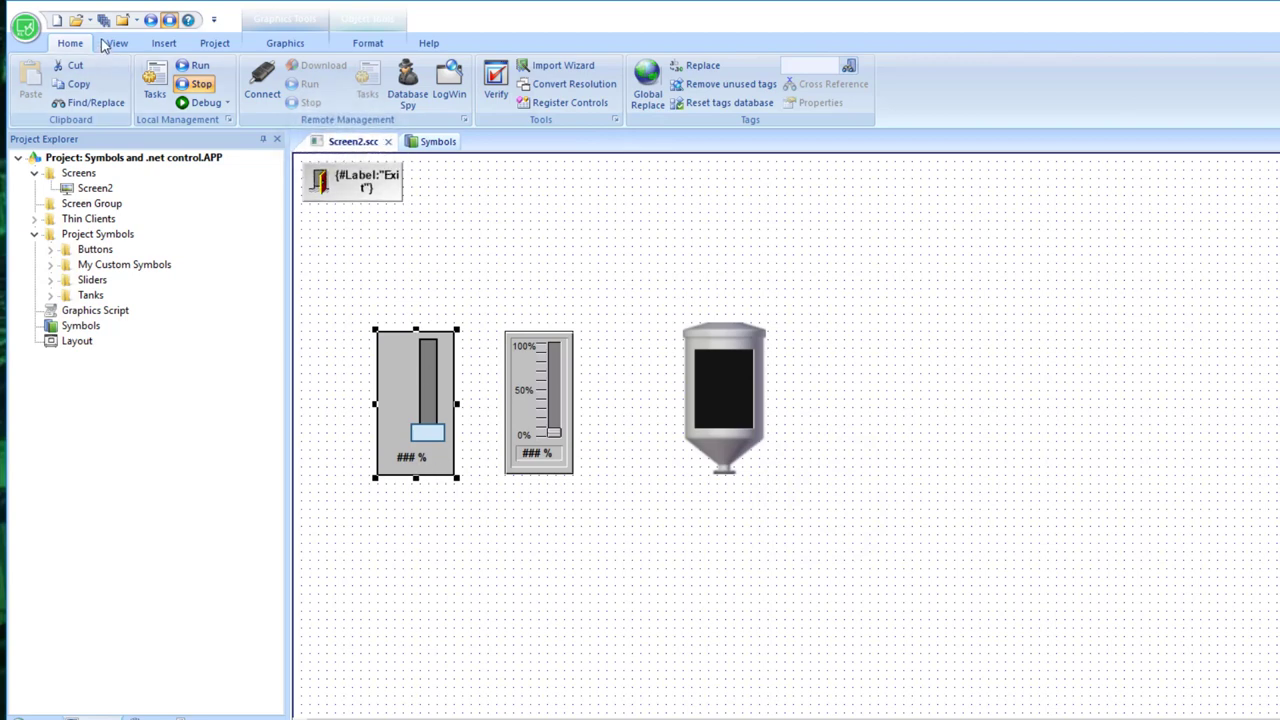
pyautogui.click(150, 22)
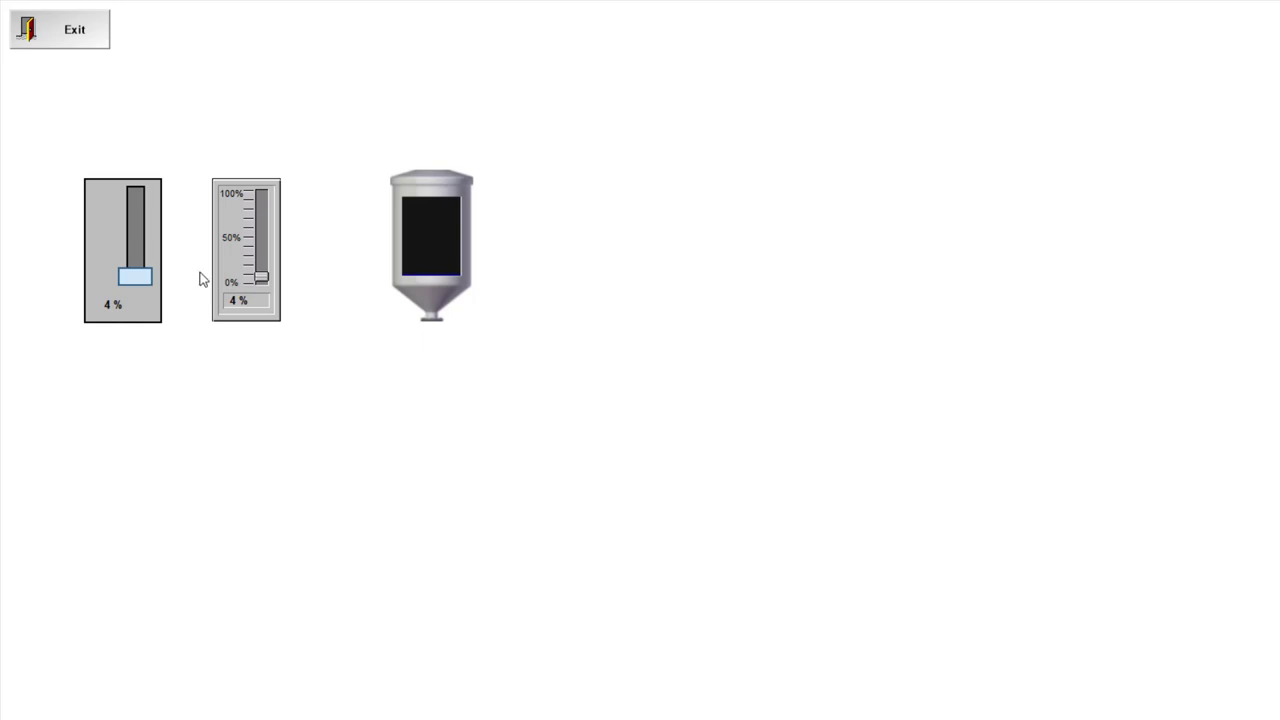
# Step: Test the custom slider's percentage text by moving the handles between 0 and 100 %, and exit the runtime
pyautogui.moveTo(260, 277)
pyautogui.mouseDown()
pyautogui.moveTo(260, 192)
pyautogui.moveTo(266, 282)
pyautogui.mouseUp()
pyautogui.moveTo(134, 278); pyautogui.dragTo(147, 184)
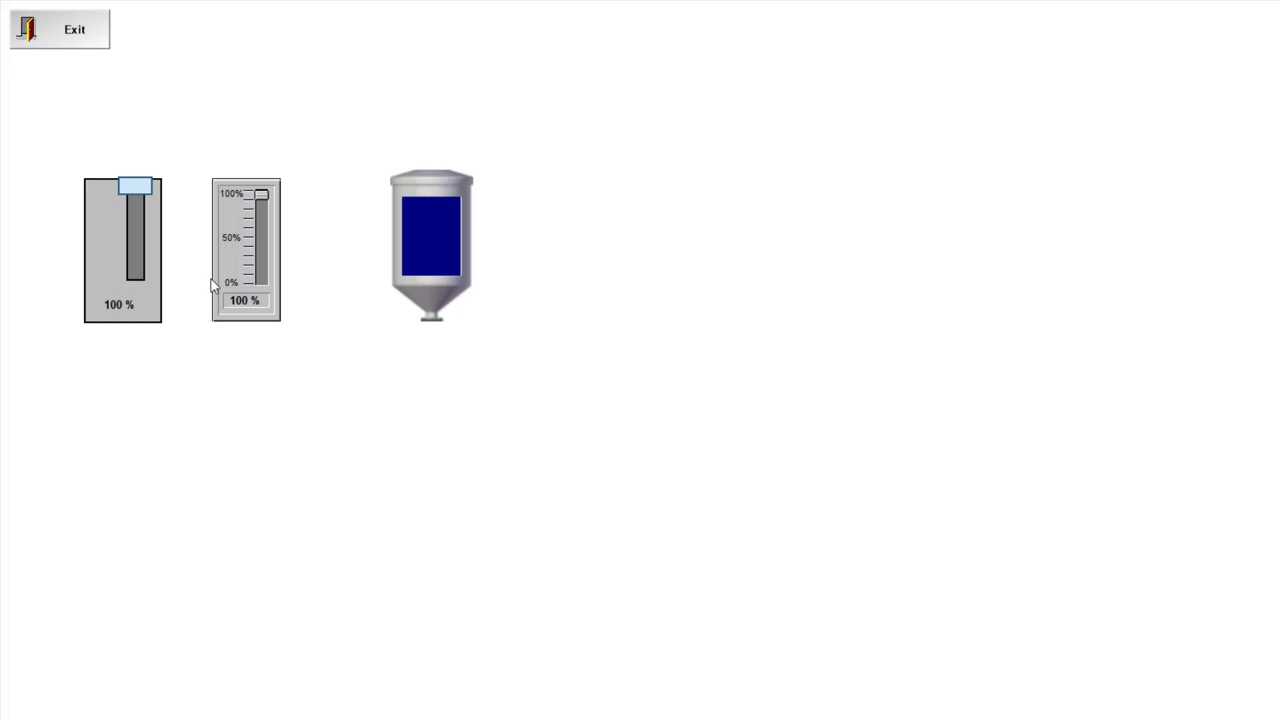
pyautogui.moveTo(141, 186); pyautogui.dragTo(138, 282)
pyautogui.click(80, 36)
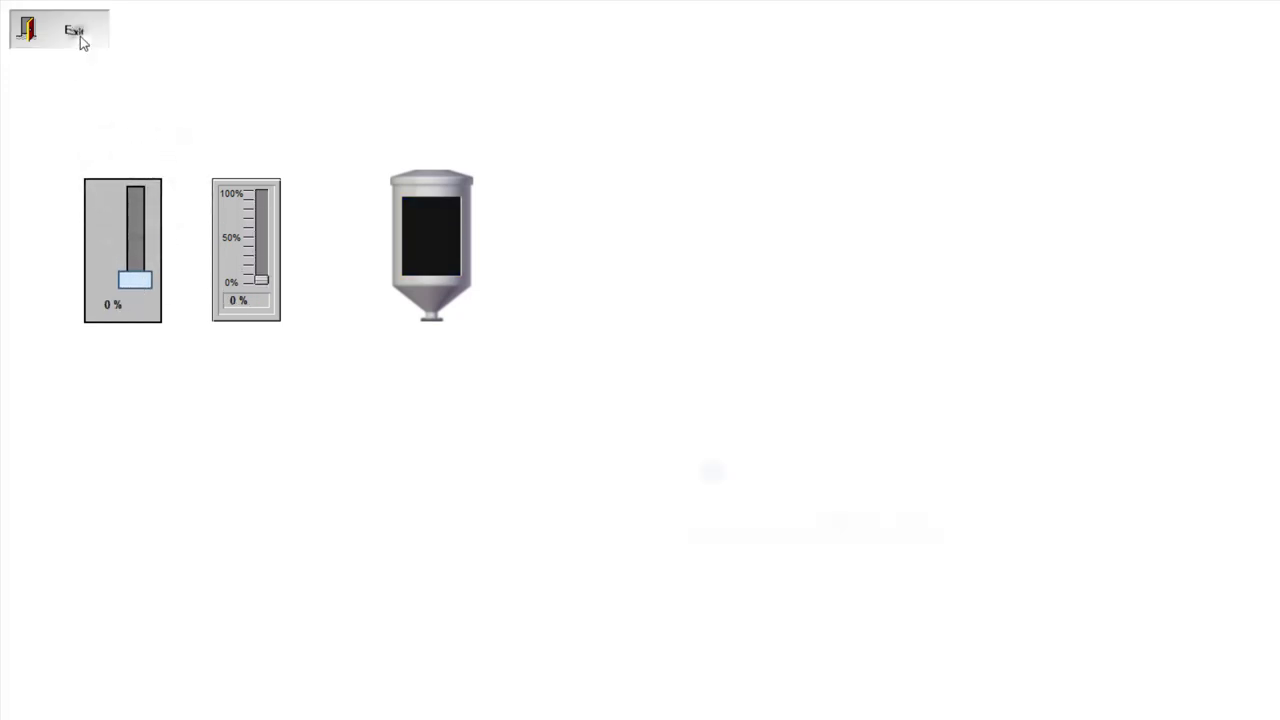
pyautogui.click(840, 524)
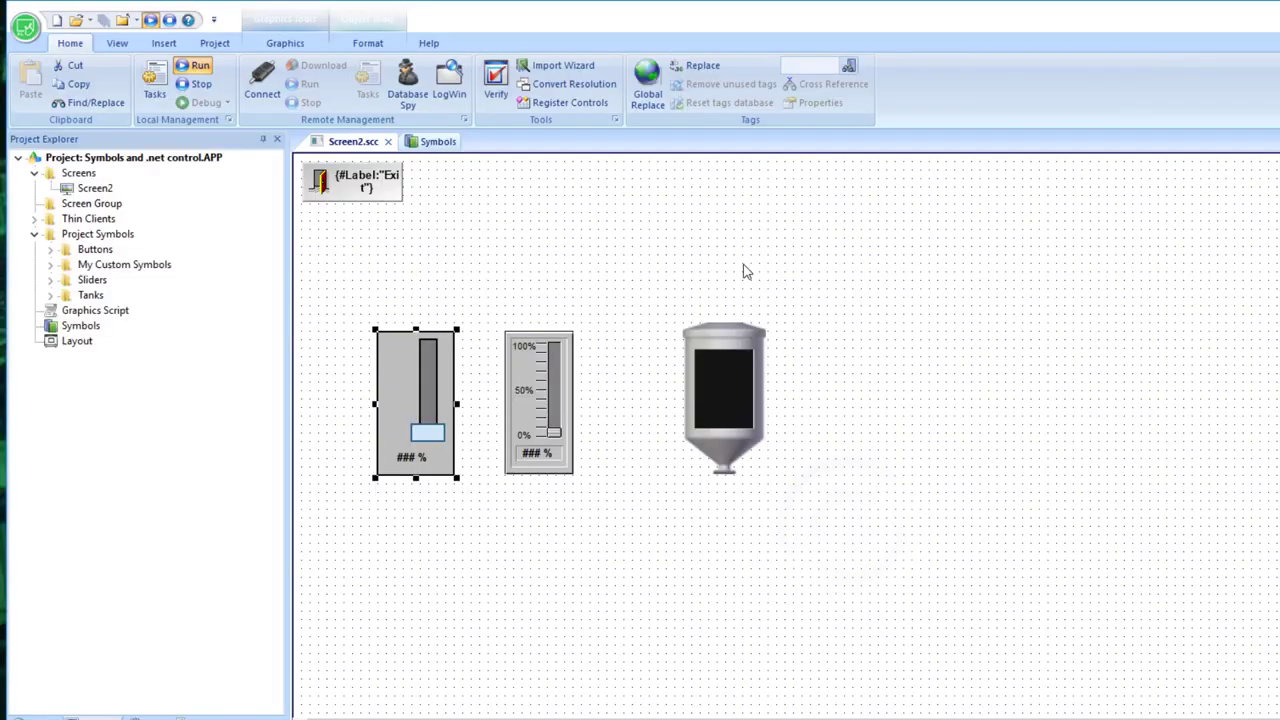
# Step: Reopen the symbol library and preview My First Slider Symbol in the My Custom Symbols folder
pyautogui.click(440, 142)
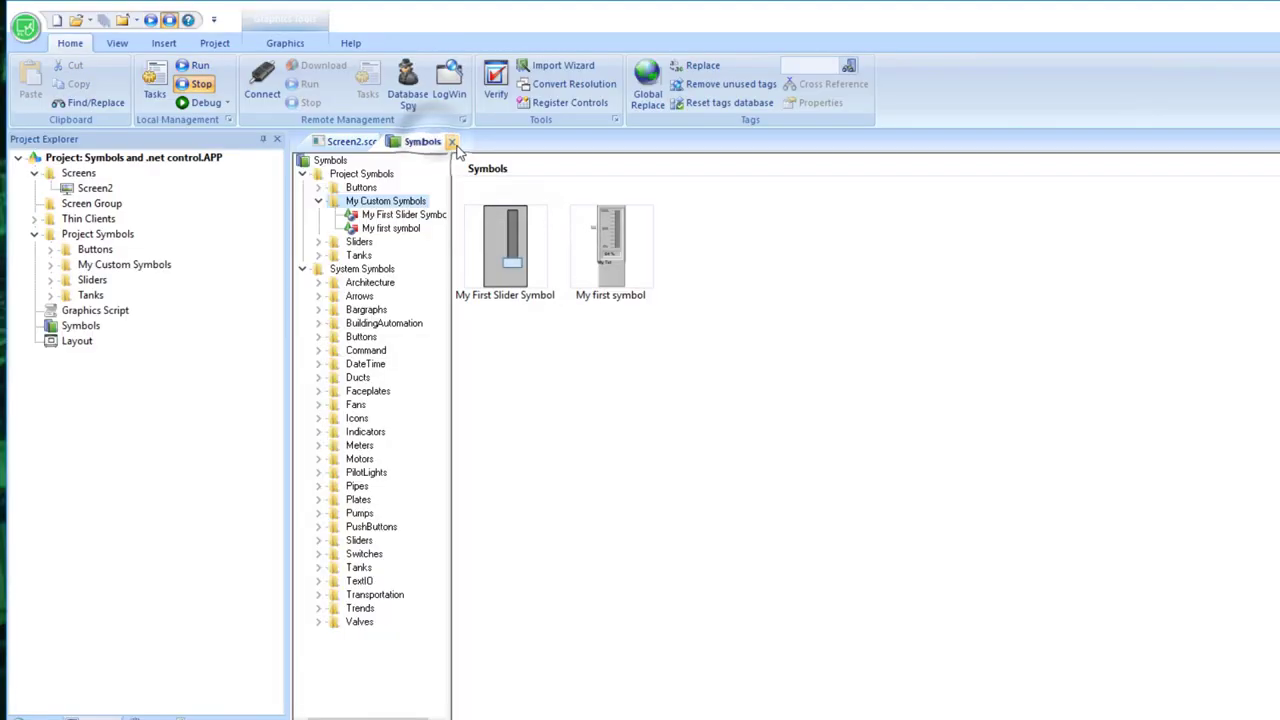
pyautogui.click(452, 142)
pyautogui.doubleClick(70, 325)
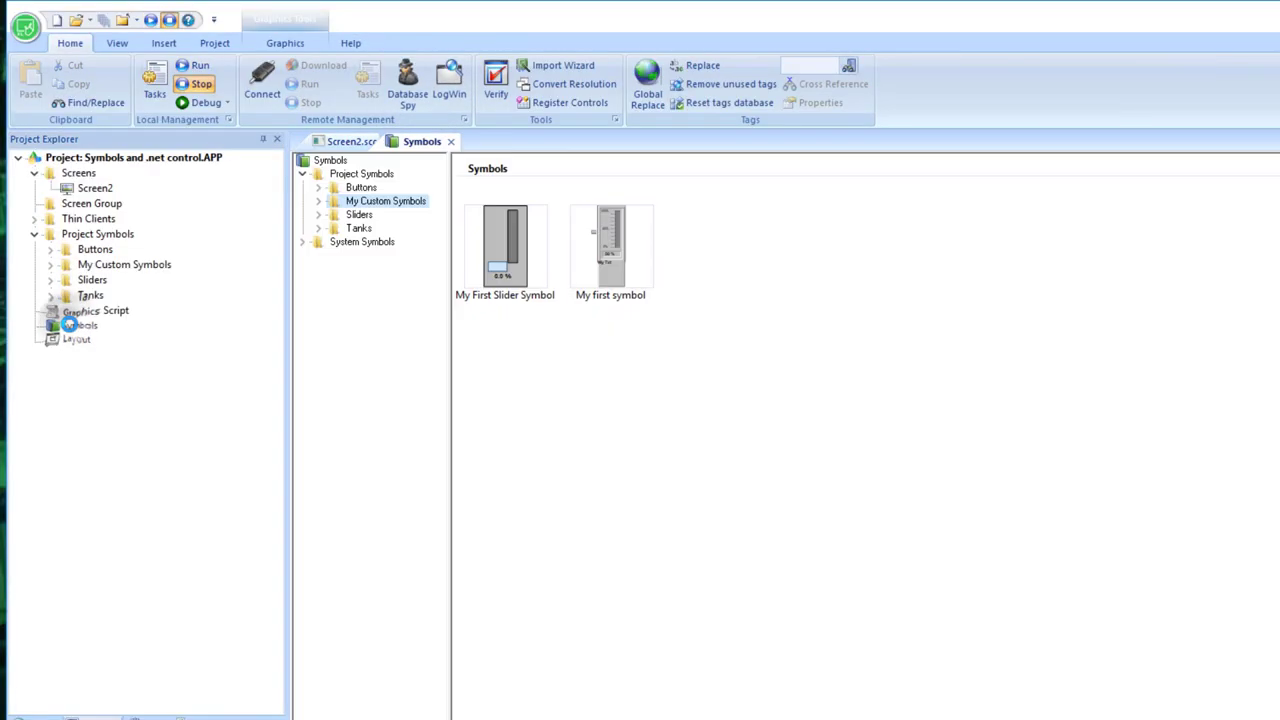
pyautogui.click(303, 244)
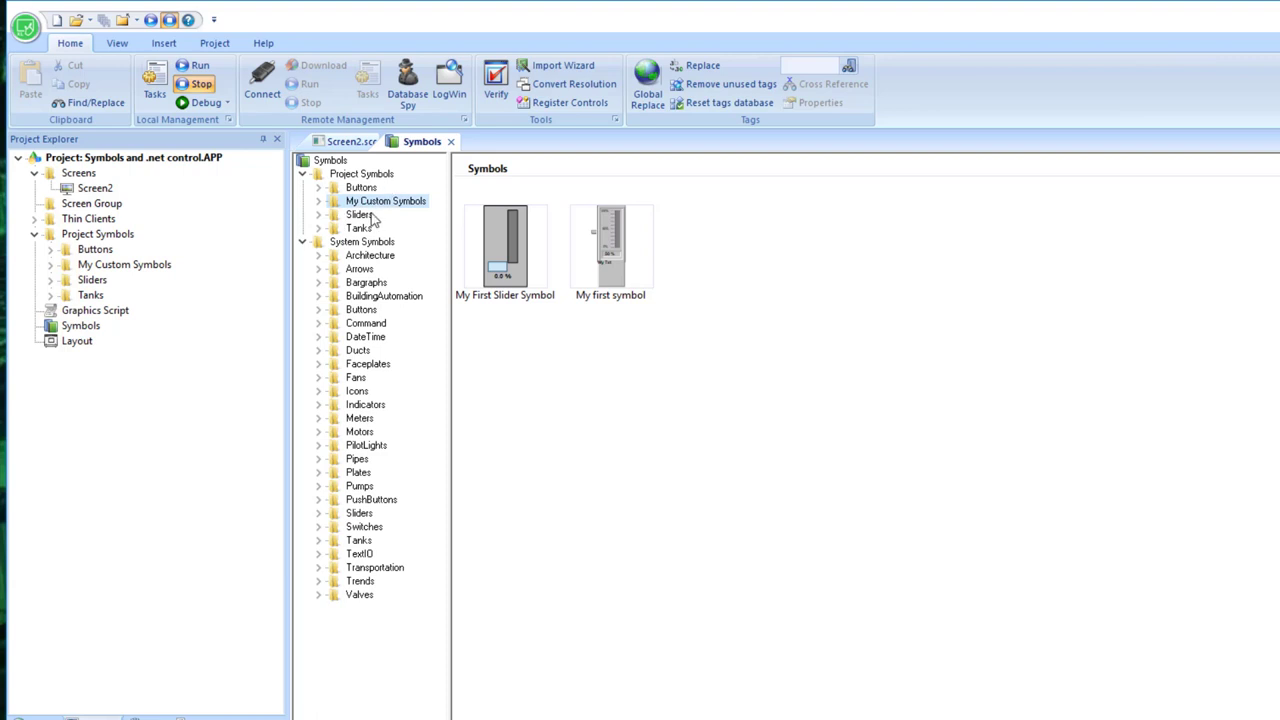
pyautogui.click(318, 201)
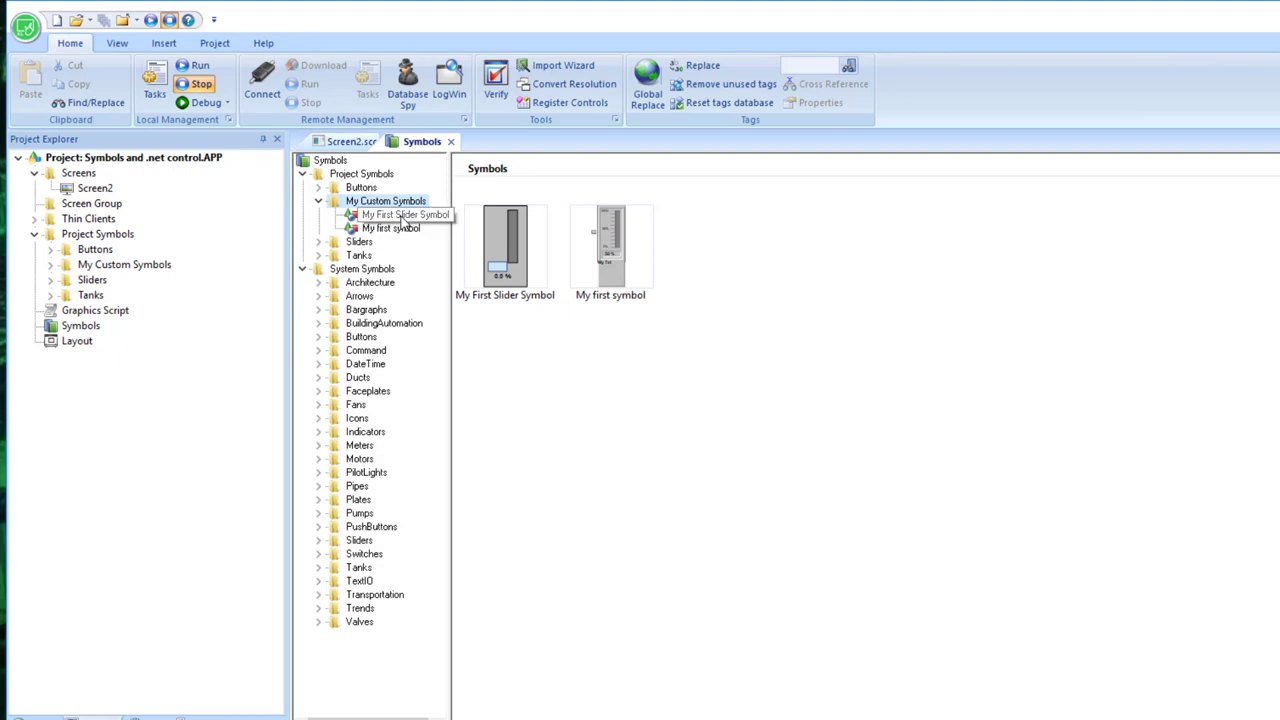
pyautogui.click(403, 216)
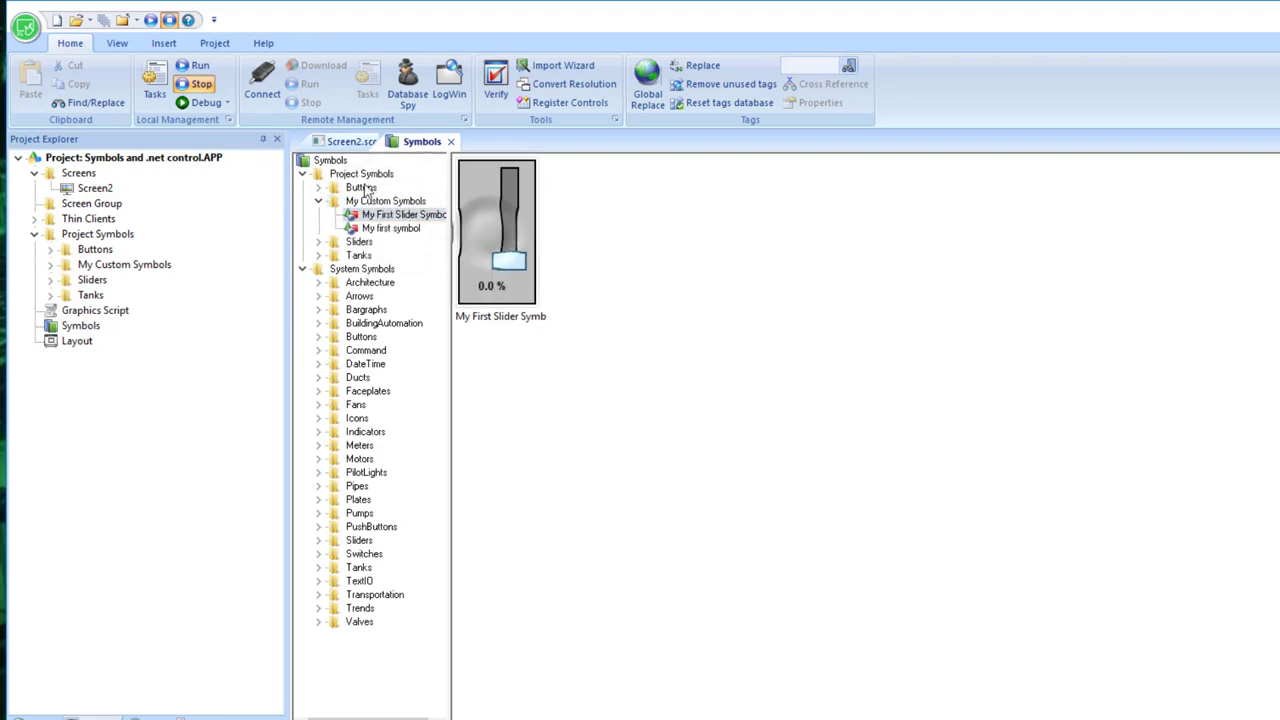
# Step: Place another My First Slider Symbol beside the tank on Screen2, reposition it, and delete this extra copy
pyautogui.moveTo(495, 230); pyautogui.dragTo(1029, 348)
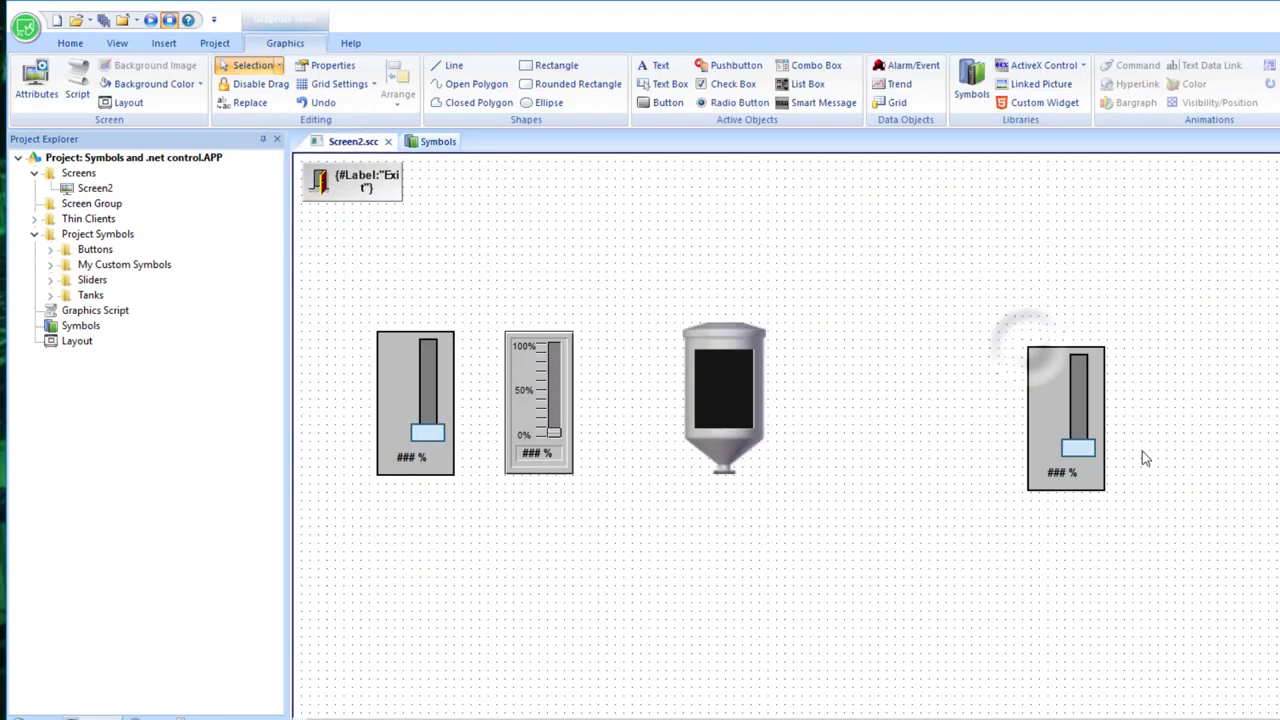
pyautogui.moveTo(1059, 411); pyautogui.dragTo(968, 368)
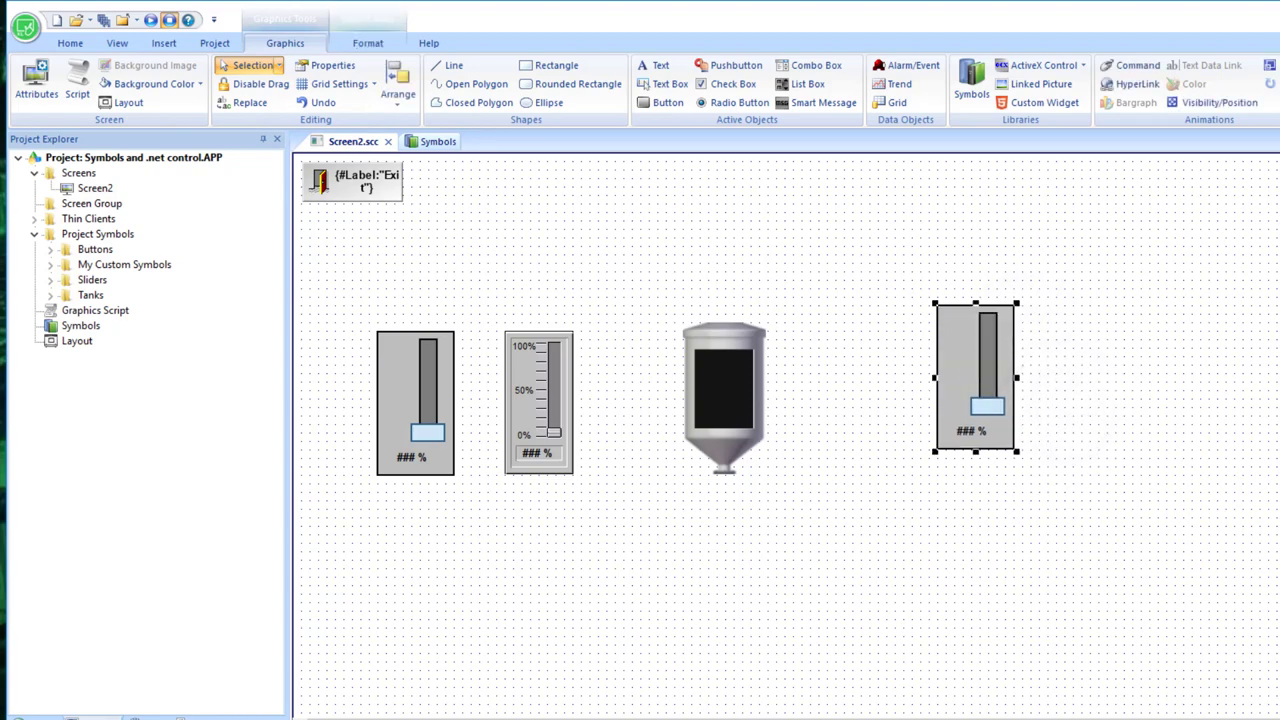
pyautogui.press('Delete')
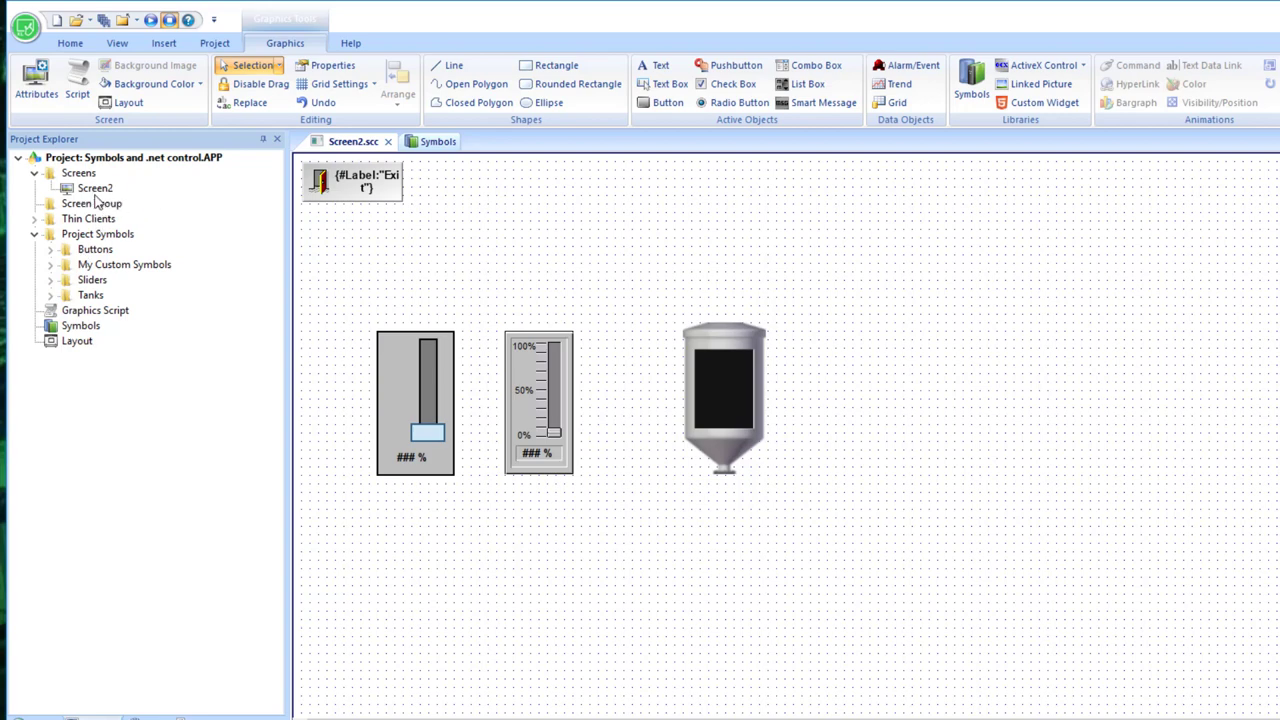
pyautogui.moveTo(350, 280); pyautogui.dragTo(822, 548)
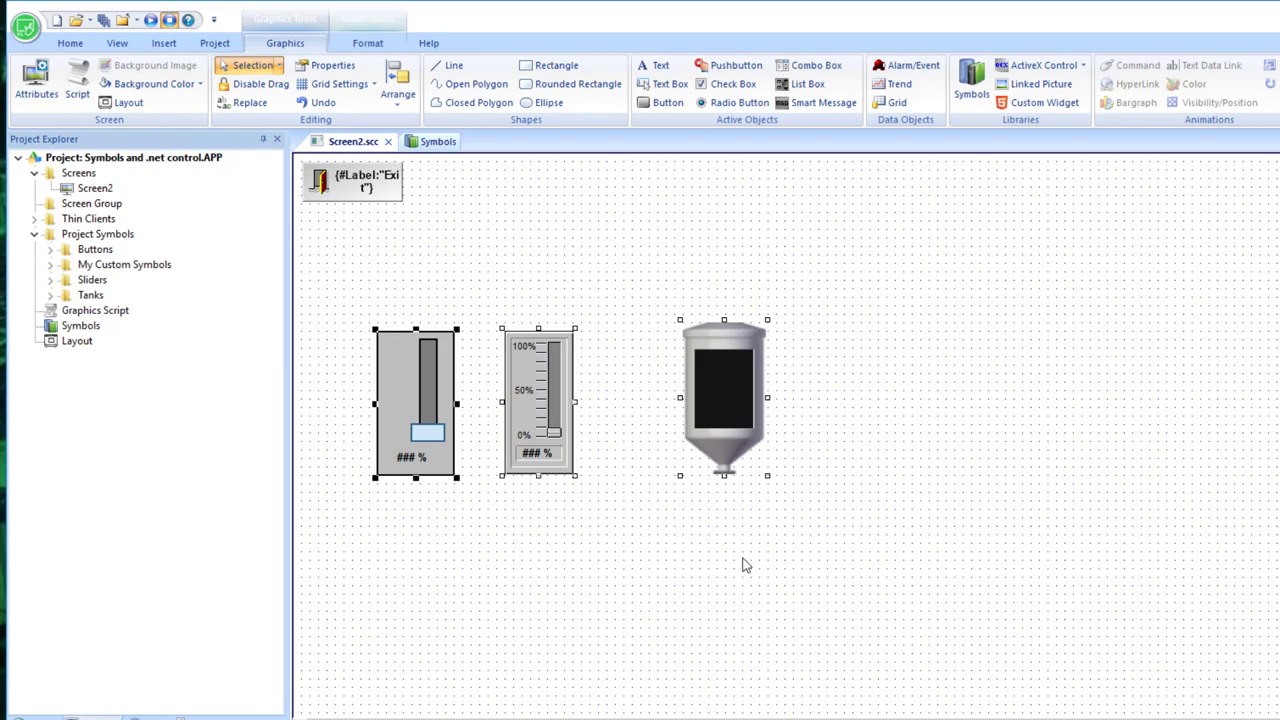
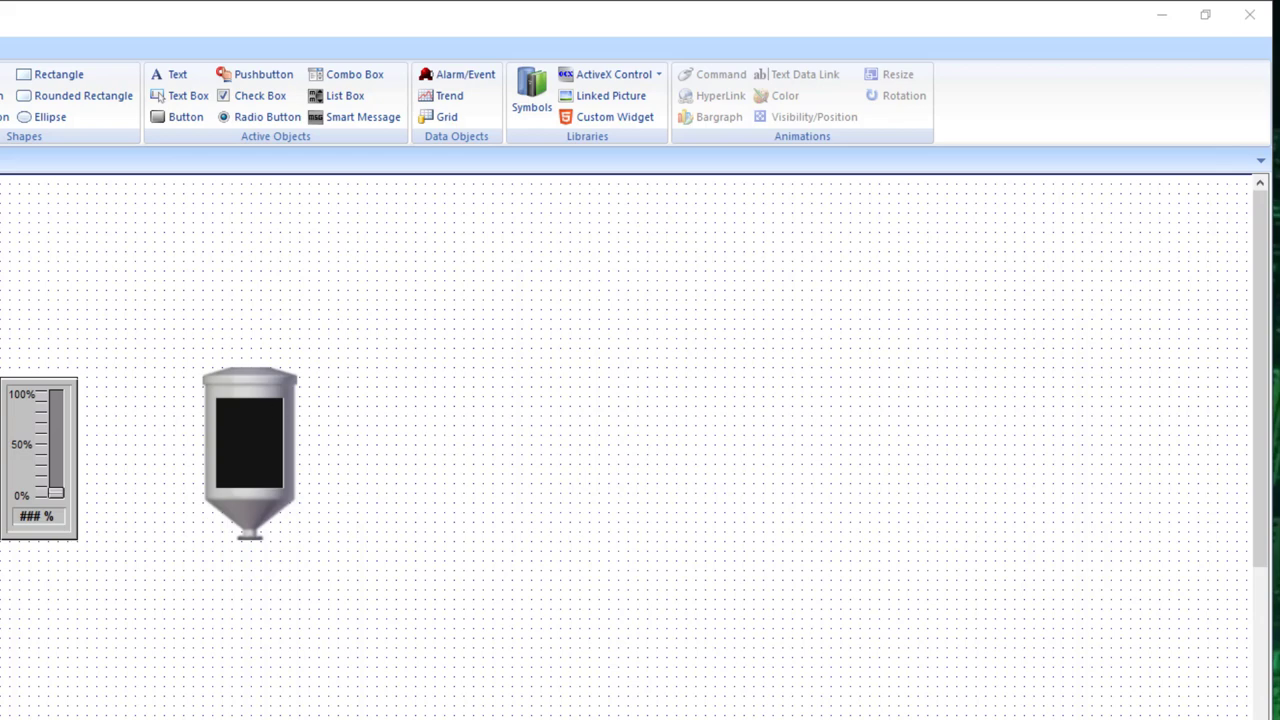
# Step: Insert the System.Windows.Forms WebBrowser component as a .NET control on Screen2
pyautogui.click(659, 77)
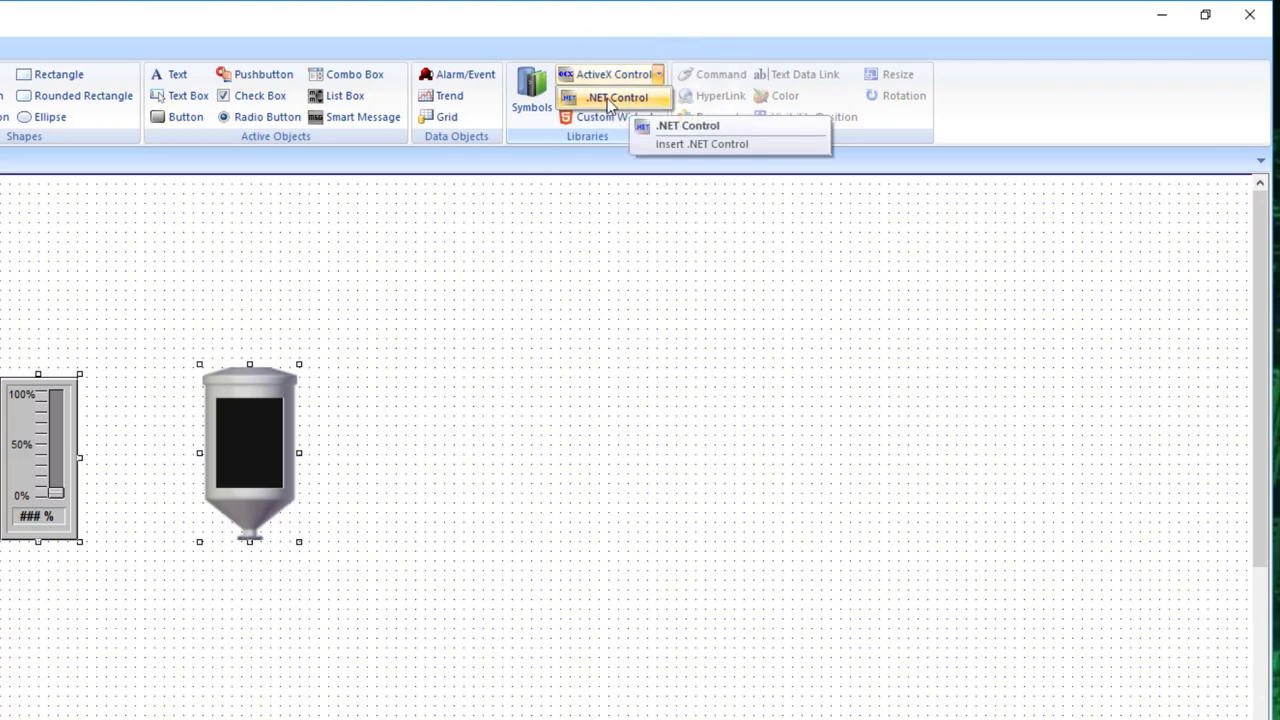
pyautogui.click(610, 98)
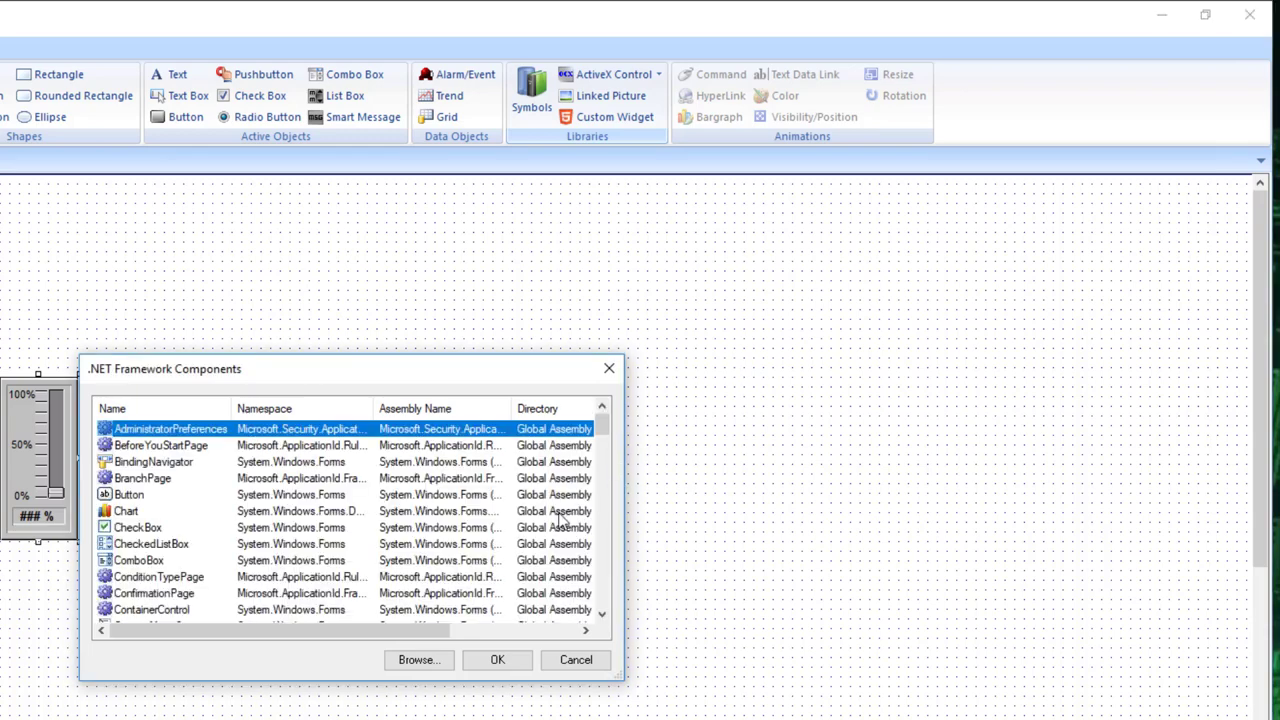
pyautogui.moveTo(429, 631); pyautogui.dragTo(557, 643)
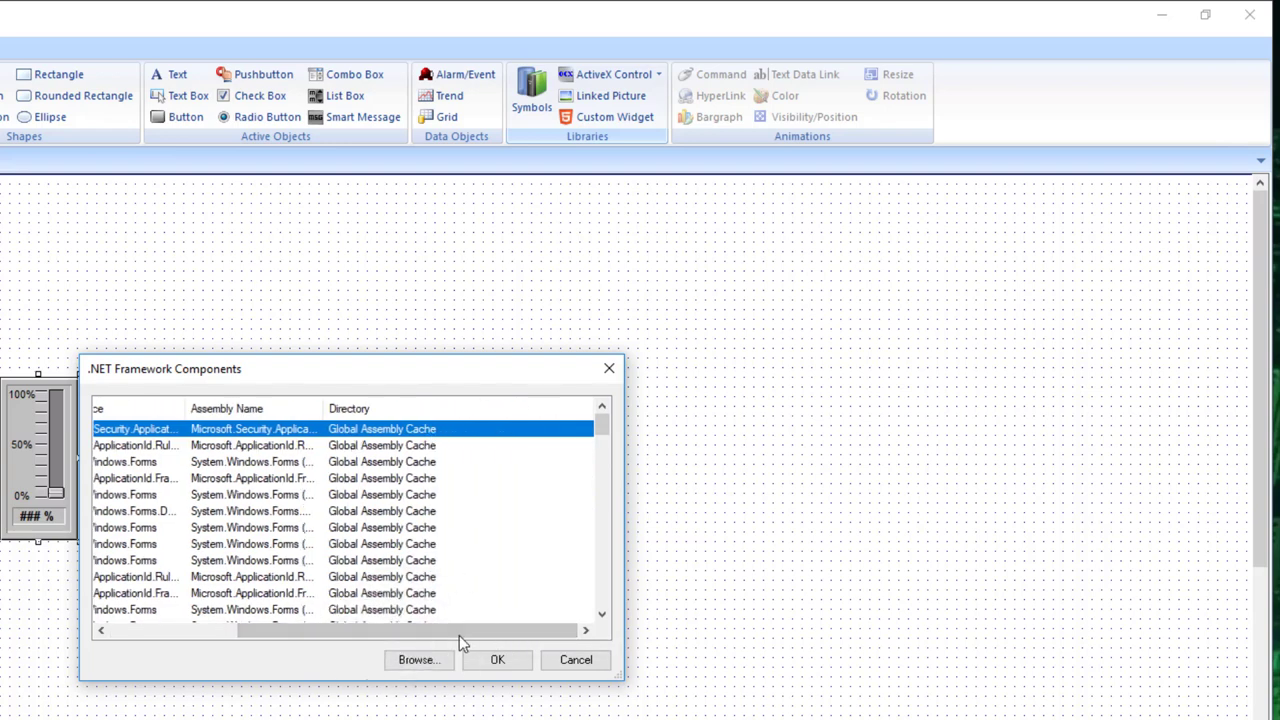
pyautogui.moveTo(459, 635); pyautogui.dragTo(229, 640)
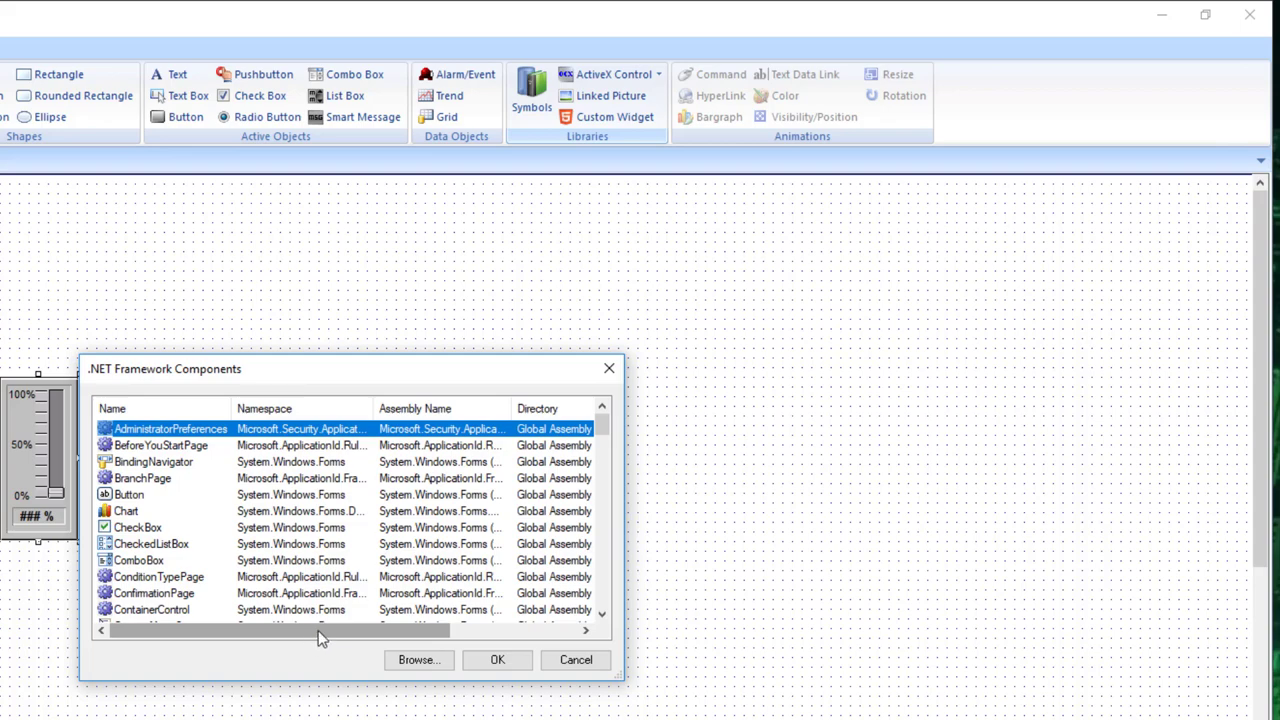
pyautogui.click(418, 660)
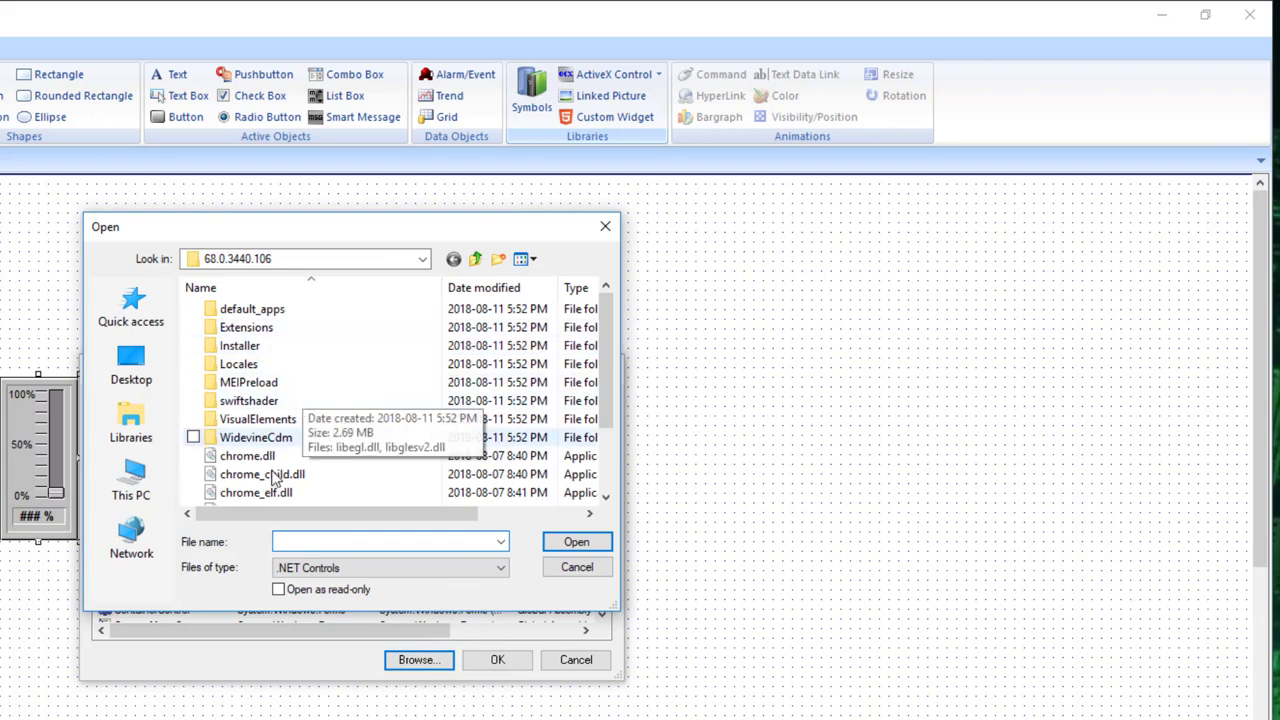
pyautogui.click(597, 568)
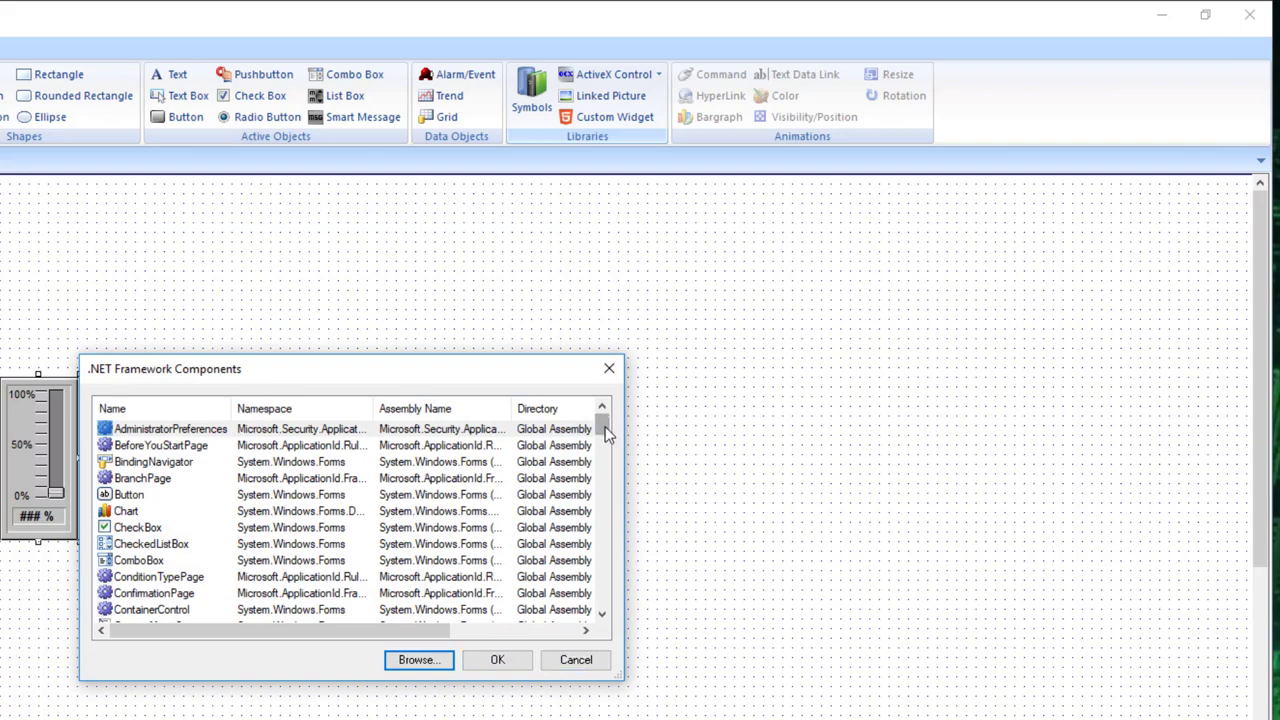
pyautogui.moveTo(603, 429); pyautogui.dragTo(600, 614)
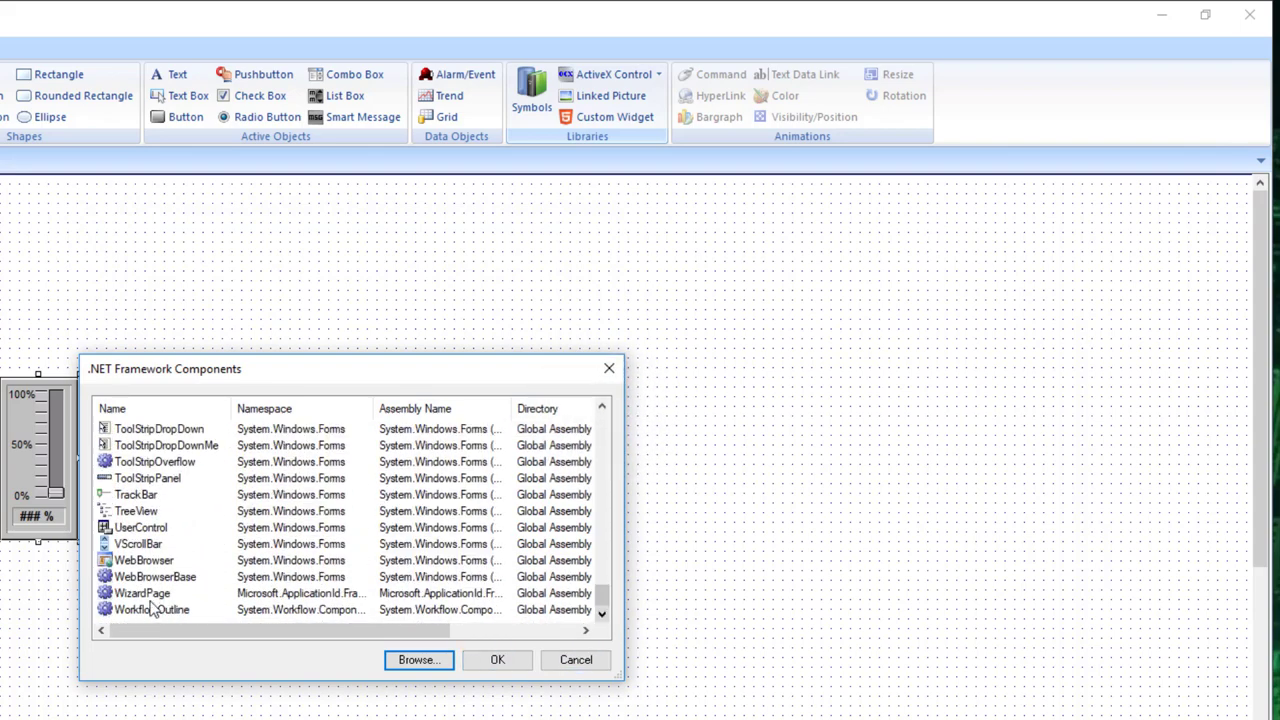
pyautogui.click(130, 561)
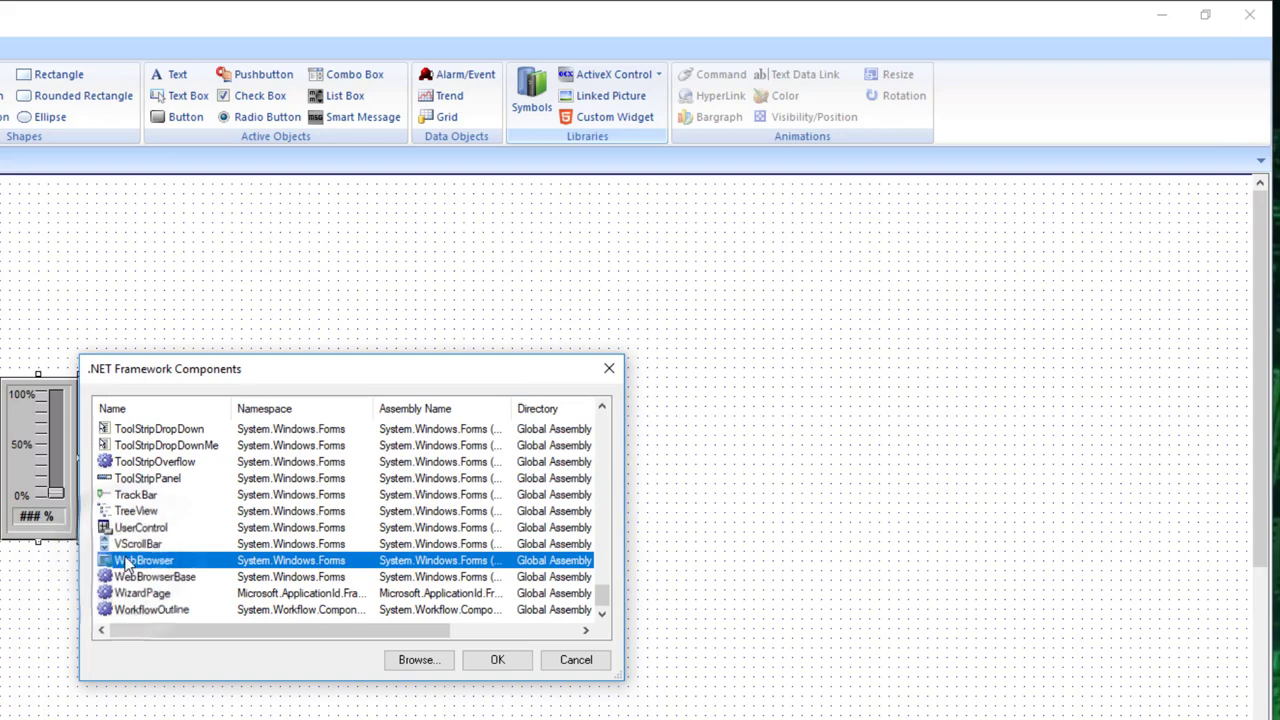
pyautogui.click(497, 659)
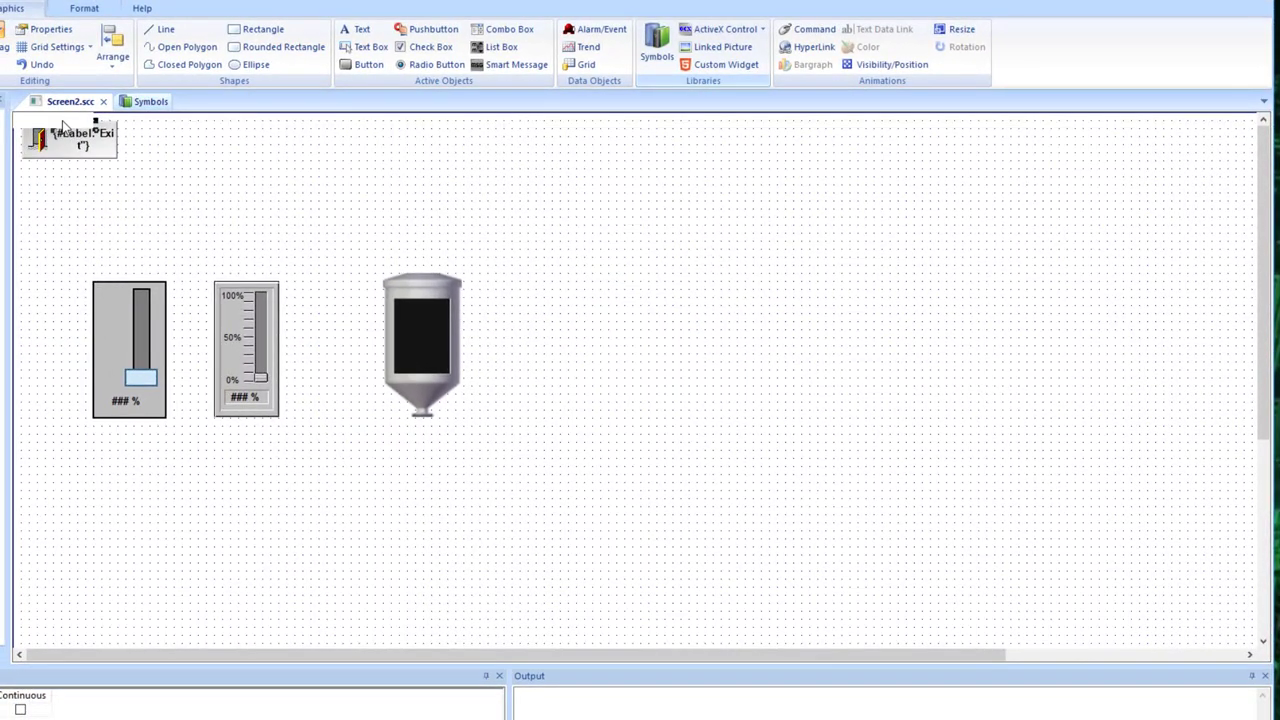
# Step: Move the web browser control into the empty area beside the tank and enlarge it to about 761 × 381
pyautogui.click(591, 297)
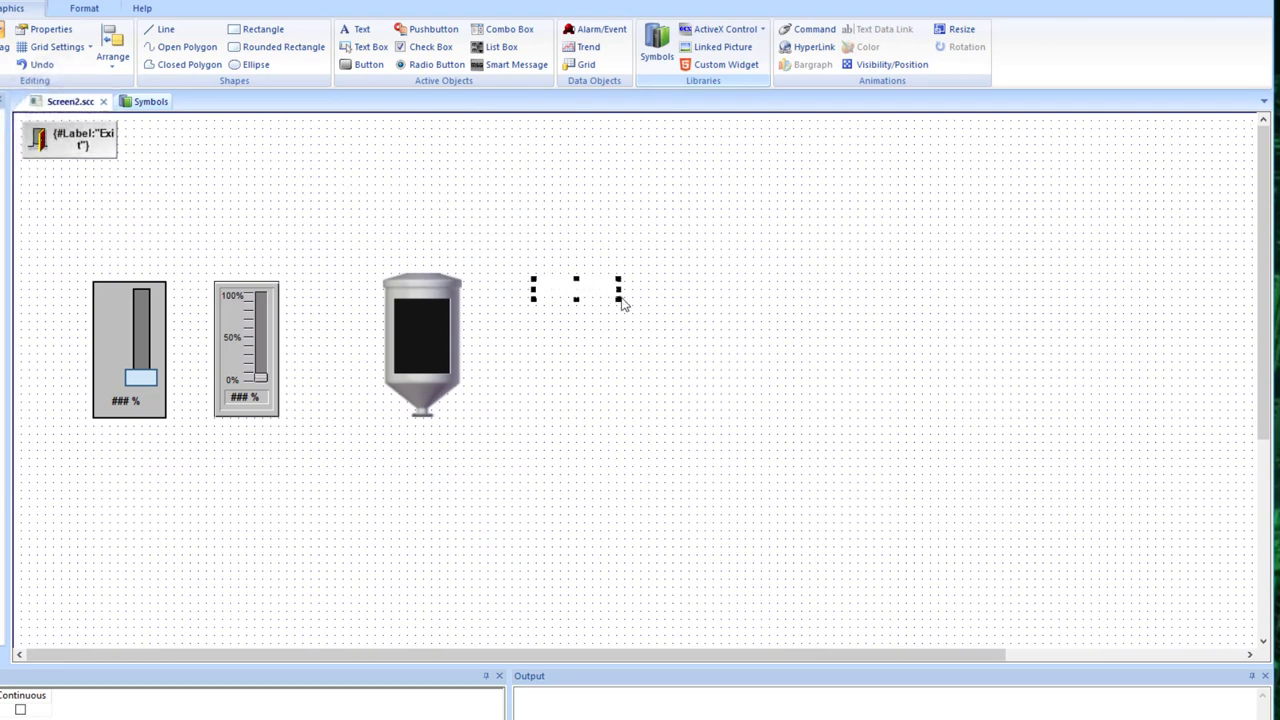
pyautogui.moveTo(617, 297); pyautogui.dragTo(1143, 588)
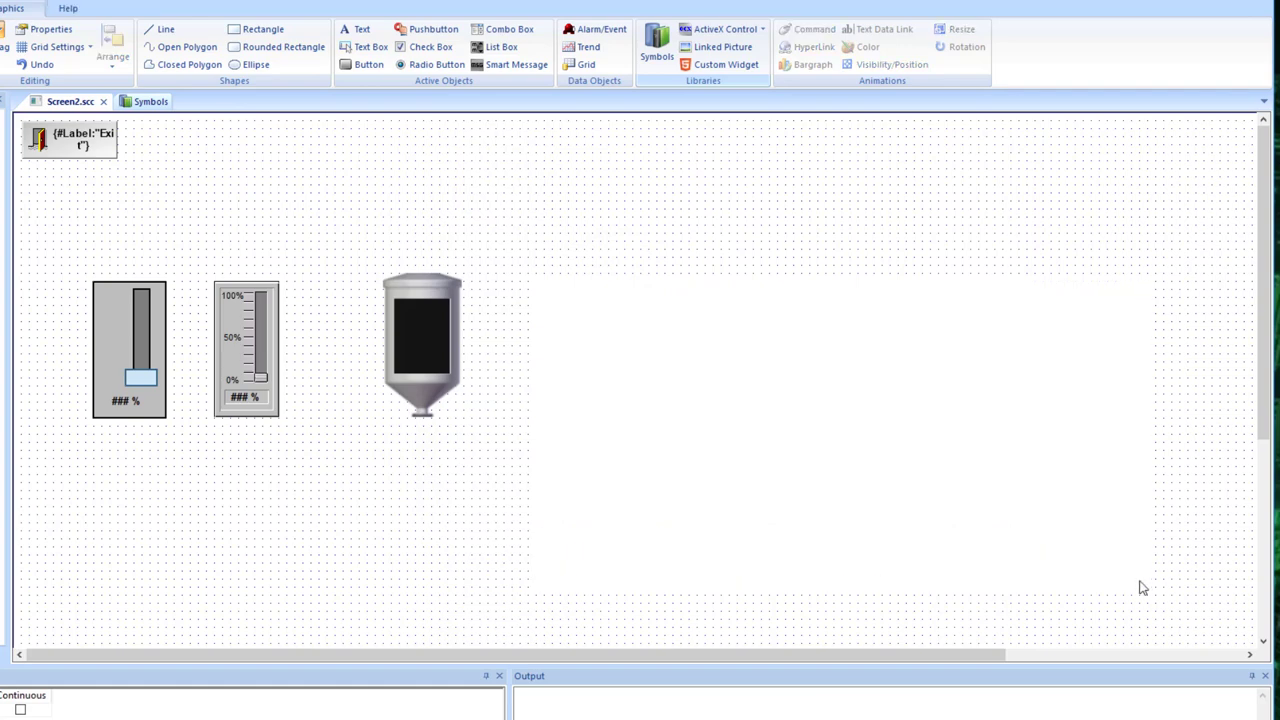
pyautogui.click(815, 367)
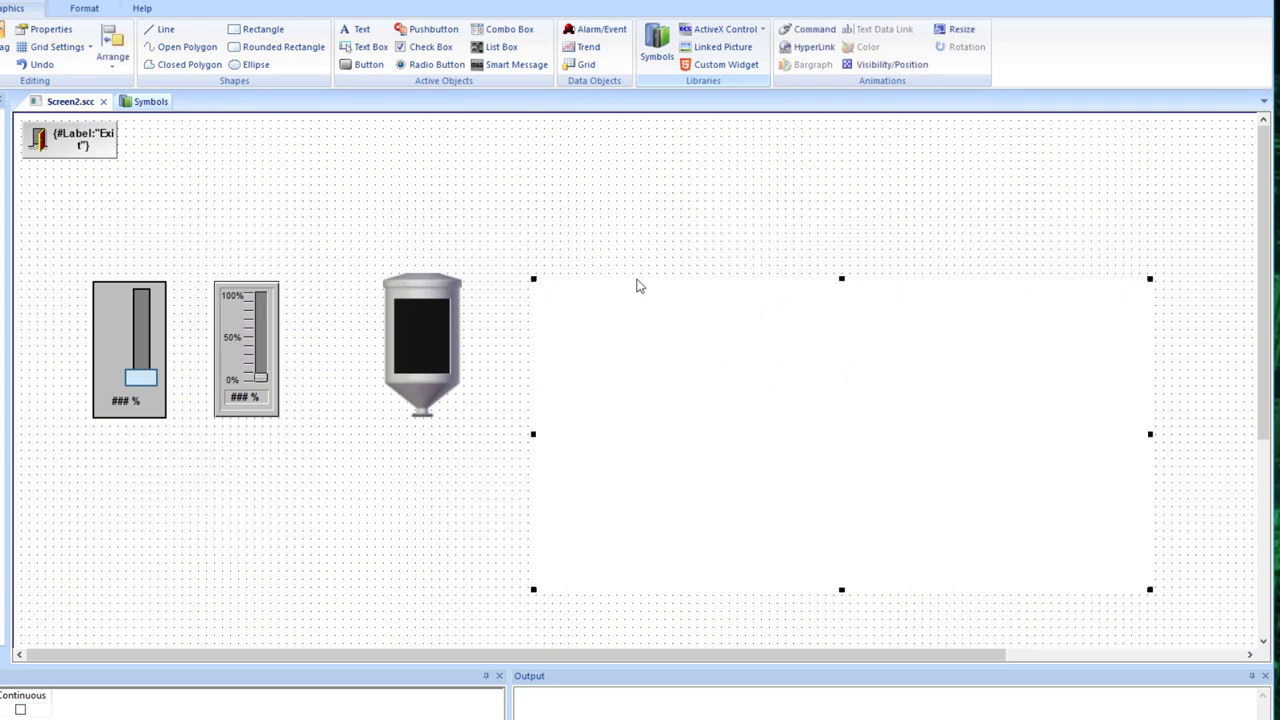
pyautogui.moveTo(530, 278); pyautogui.dragTo(563, 292)
# Step: Open the web browser control's object properties and review its property pages from Accessibility through Layout
pyautogui.doubleClick(806, 429)
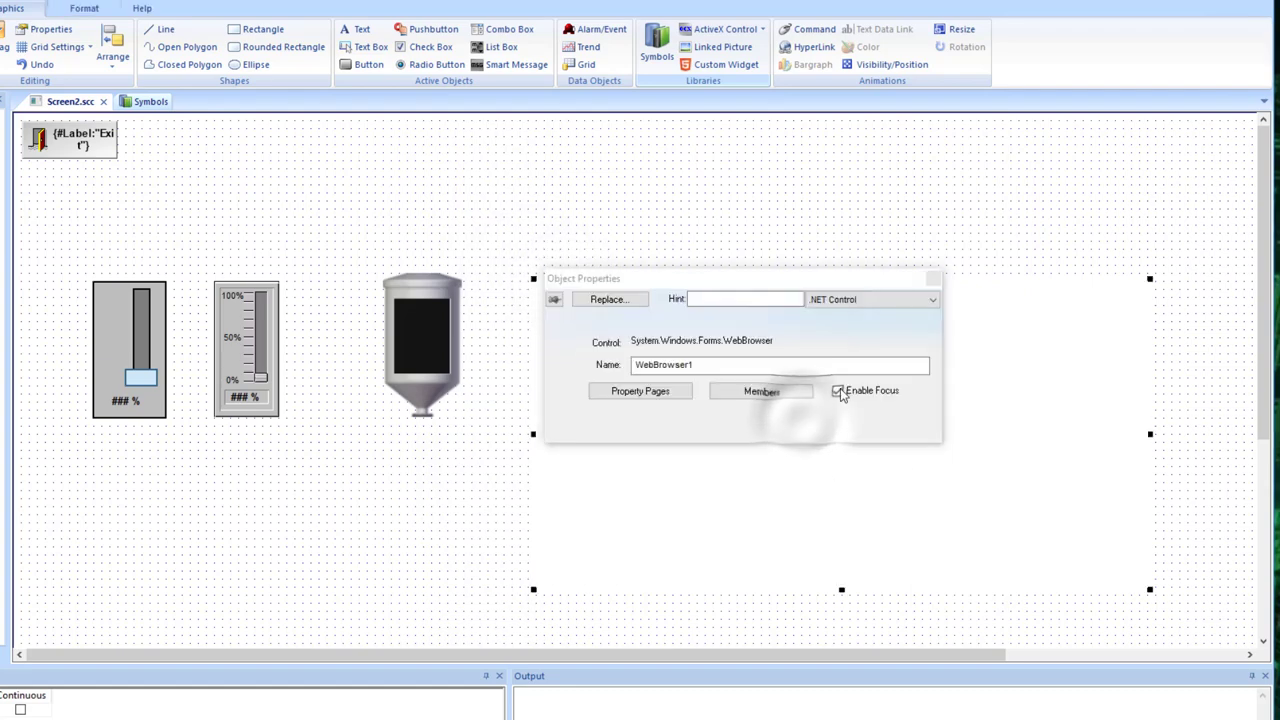
pyautogui.click(790, 394)
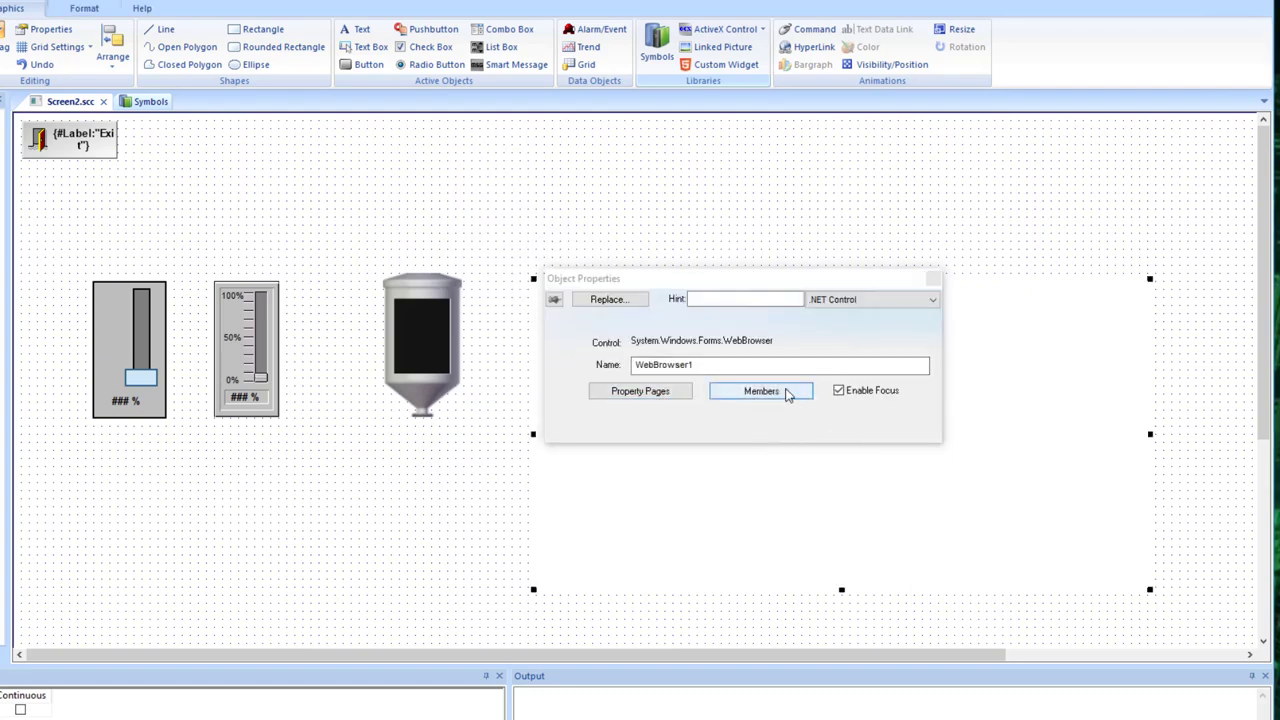
pyautogui.click(664, 393)
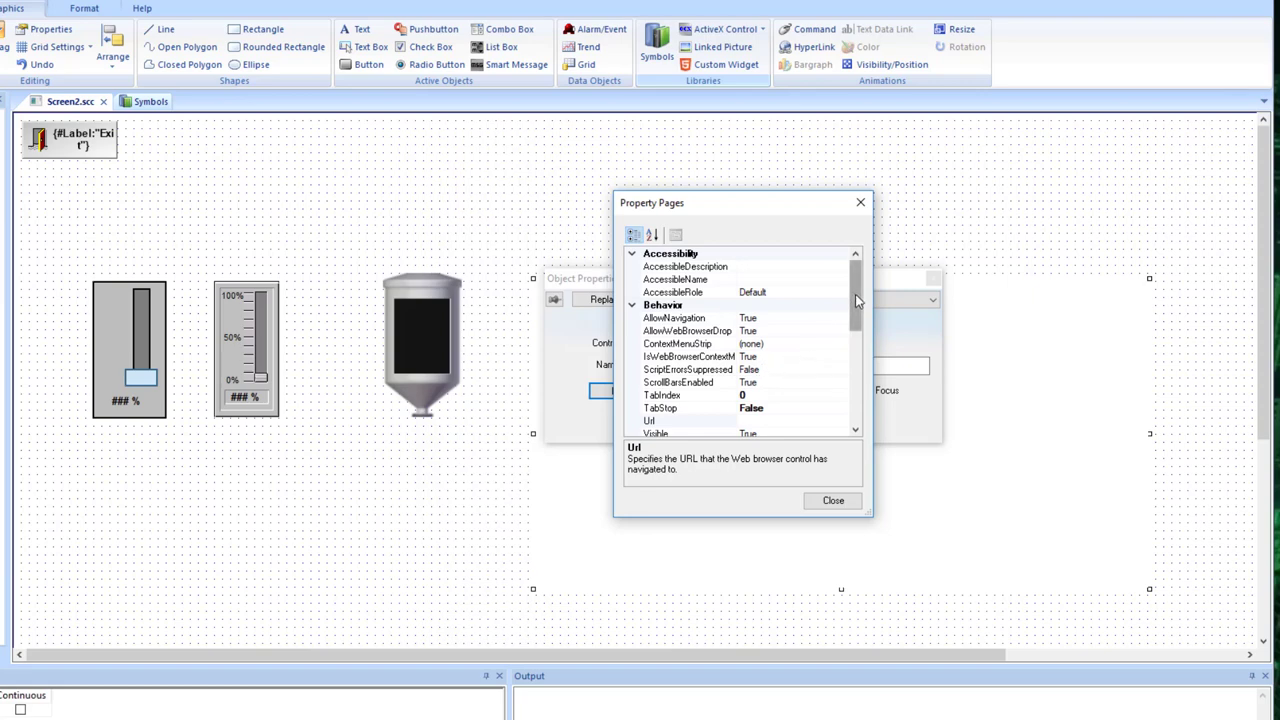
pyautogui.moveTo(853, 300); pyautogui.dragTo(862, 408)
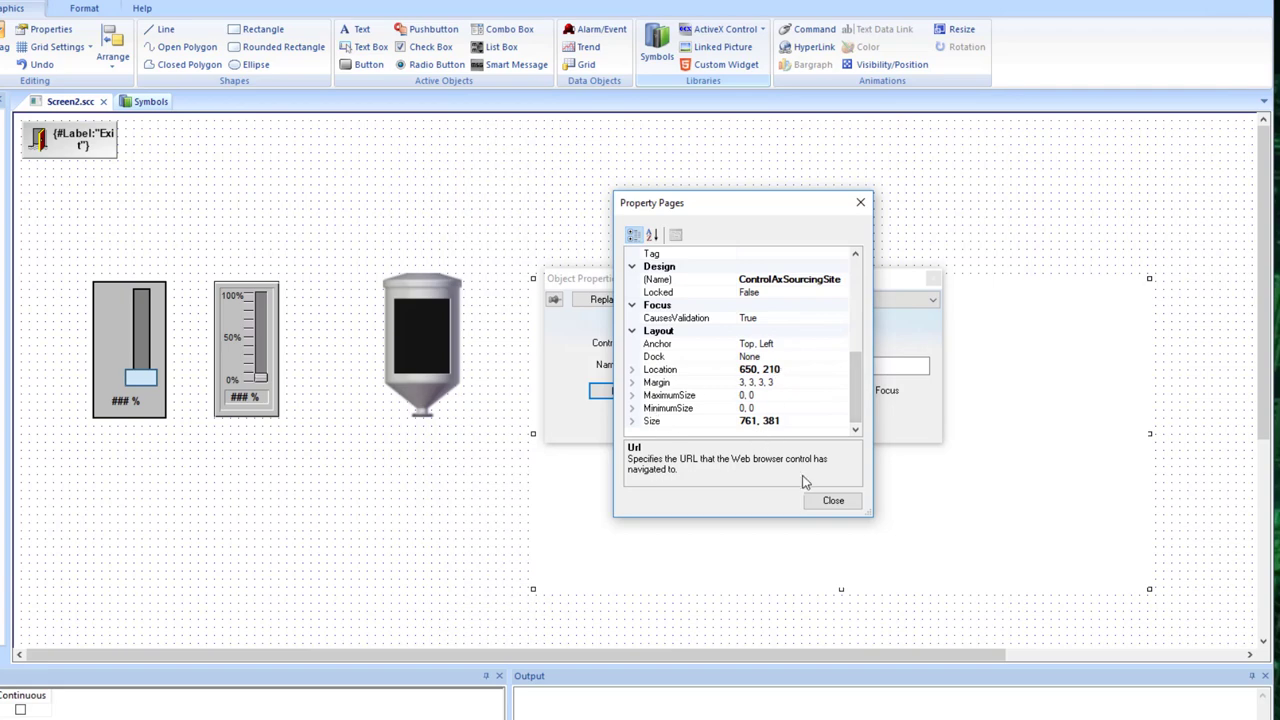
pyautogui.click(833, 500)
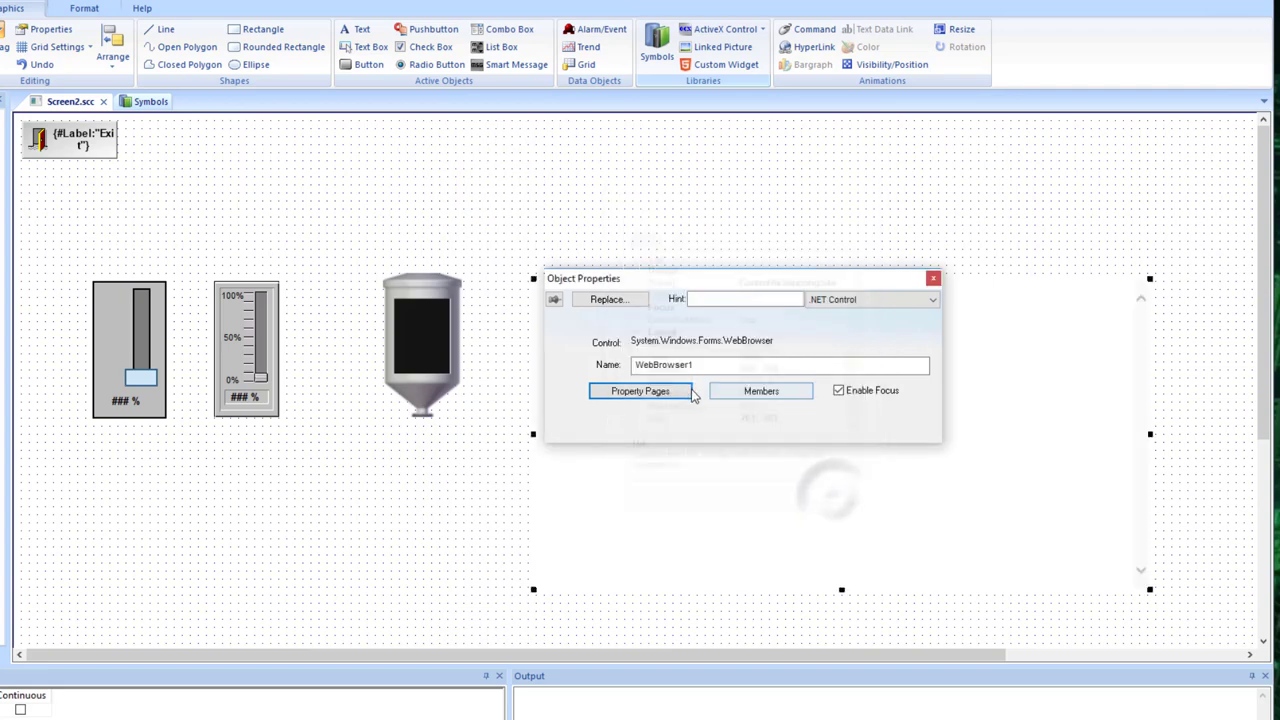
# Step: Open the web browser control's members and examine the available properties, methods and events
pyautogui.click(762, 390)
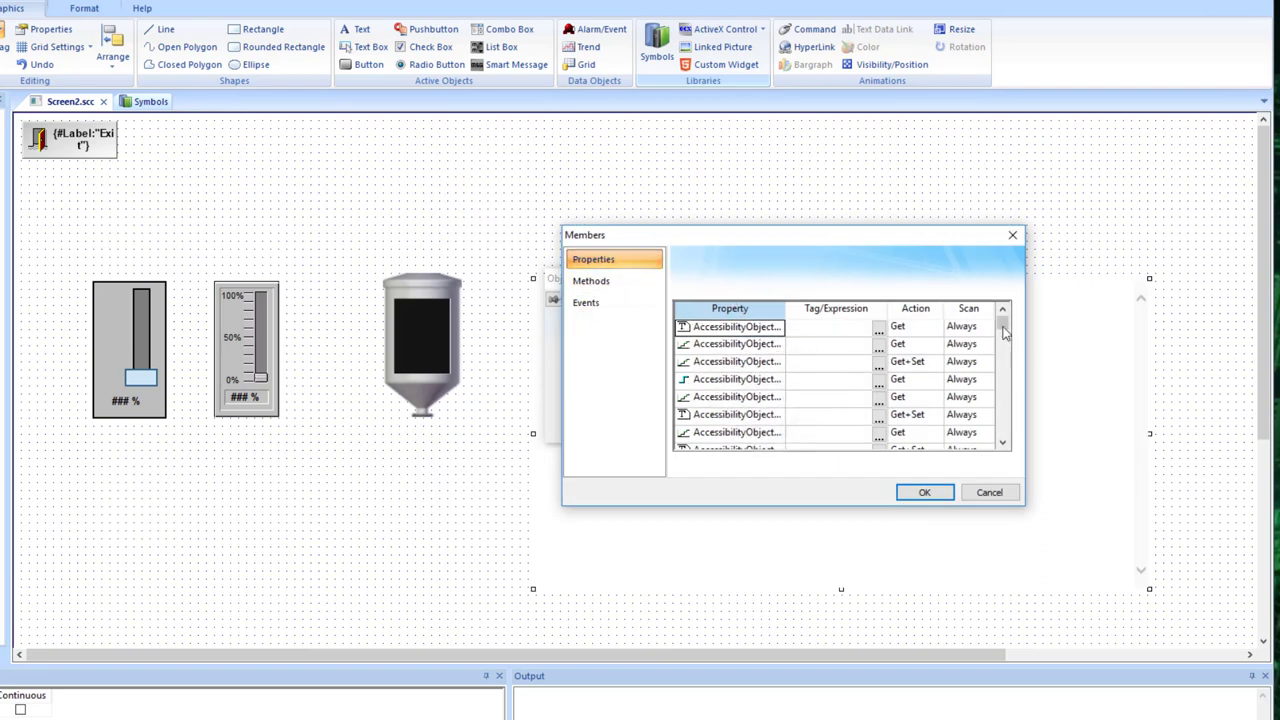
pyautogui.moveTo(1002, 326); pyautogui.dragTo(1004, 432)
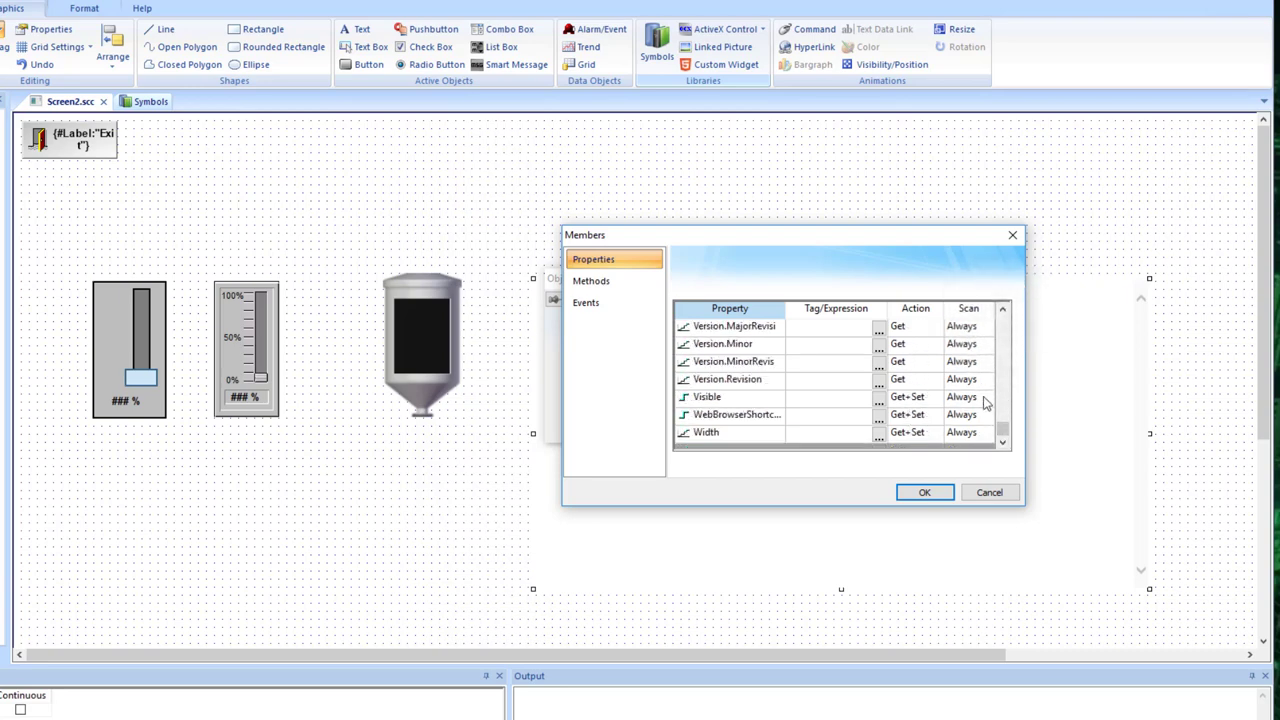
pyautogui.click(590, 283)
pyautogui.click(580, 306)
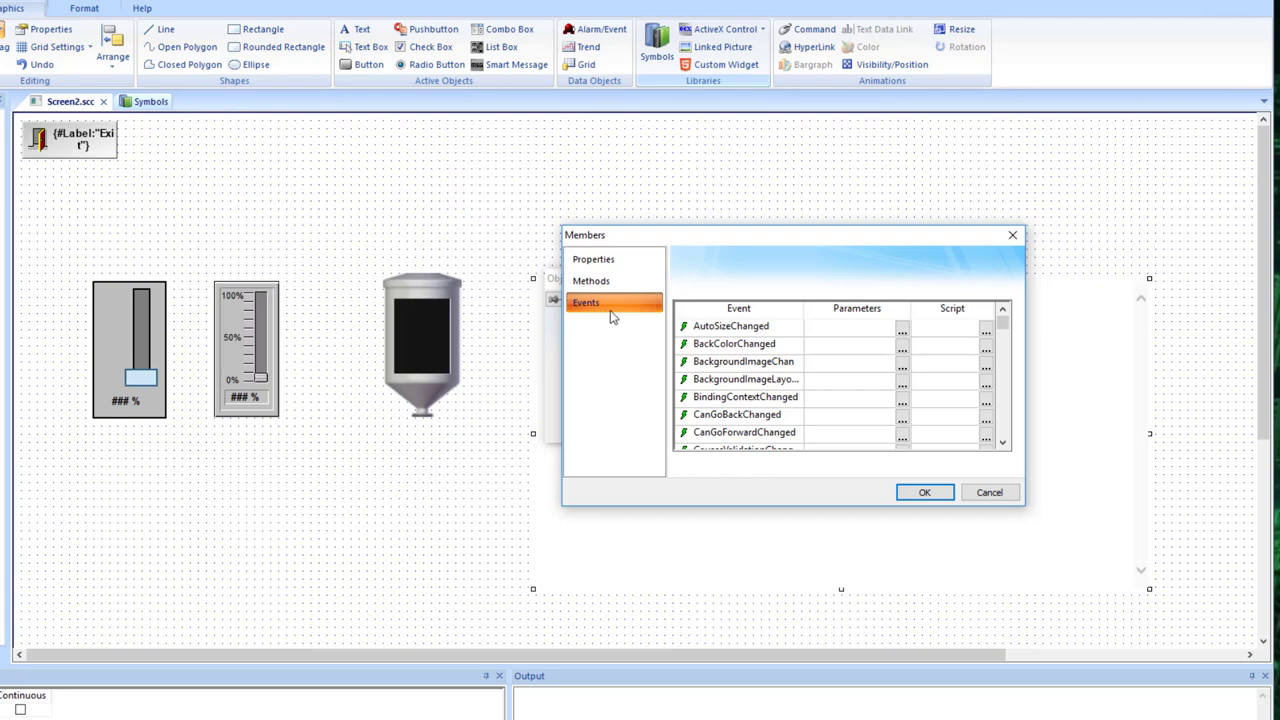
pyautogui.click(613, 262)
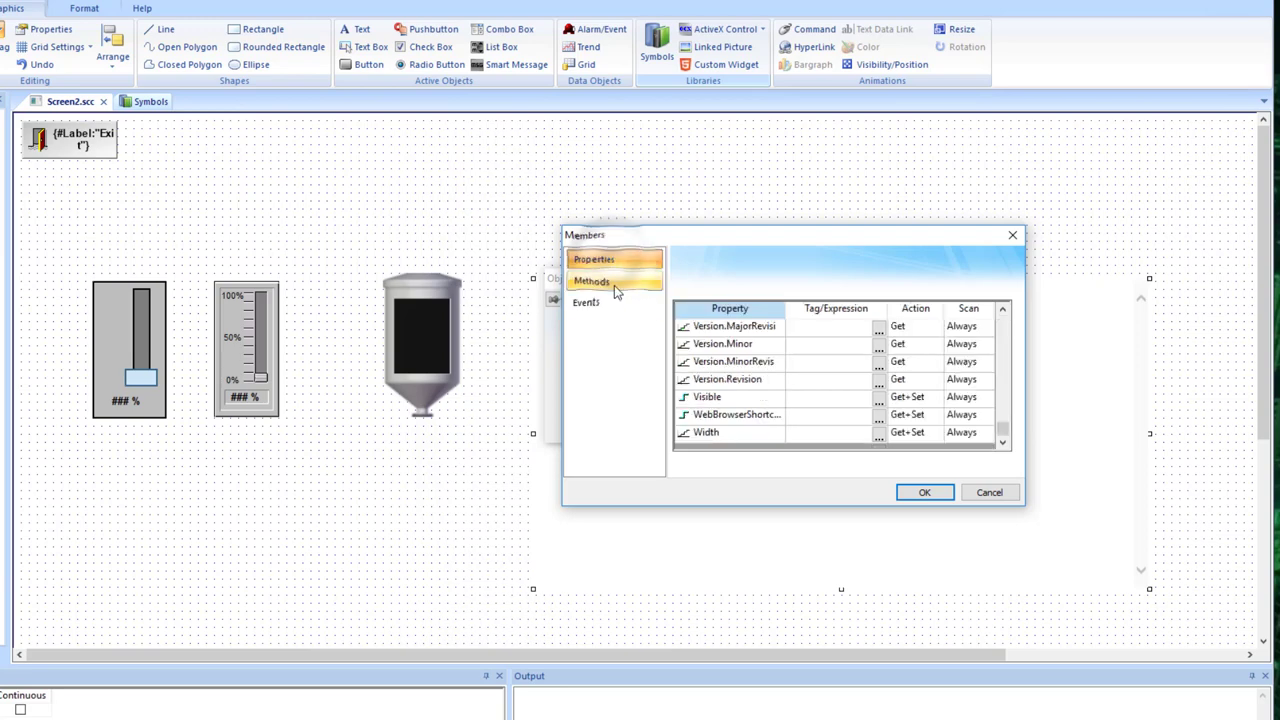
pyautogui.click(598, 281)
pyautogui.click(596, 304)
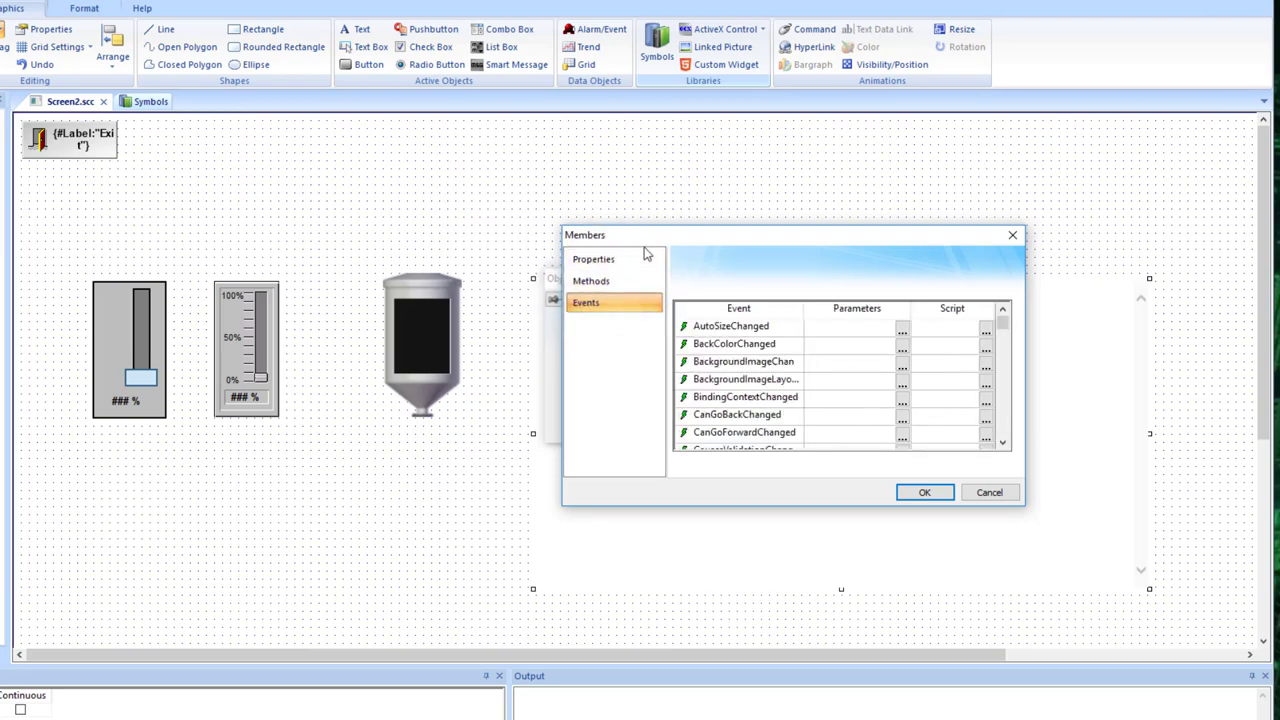
pyautogui.click(578, 262)
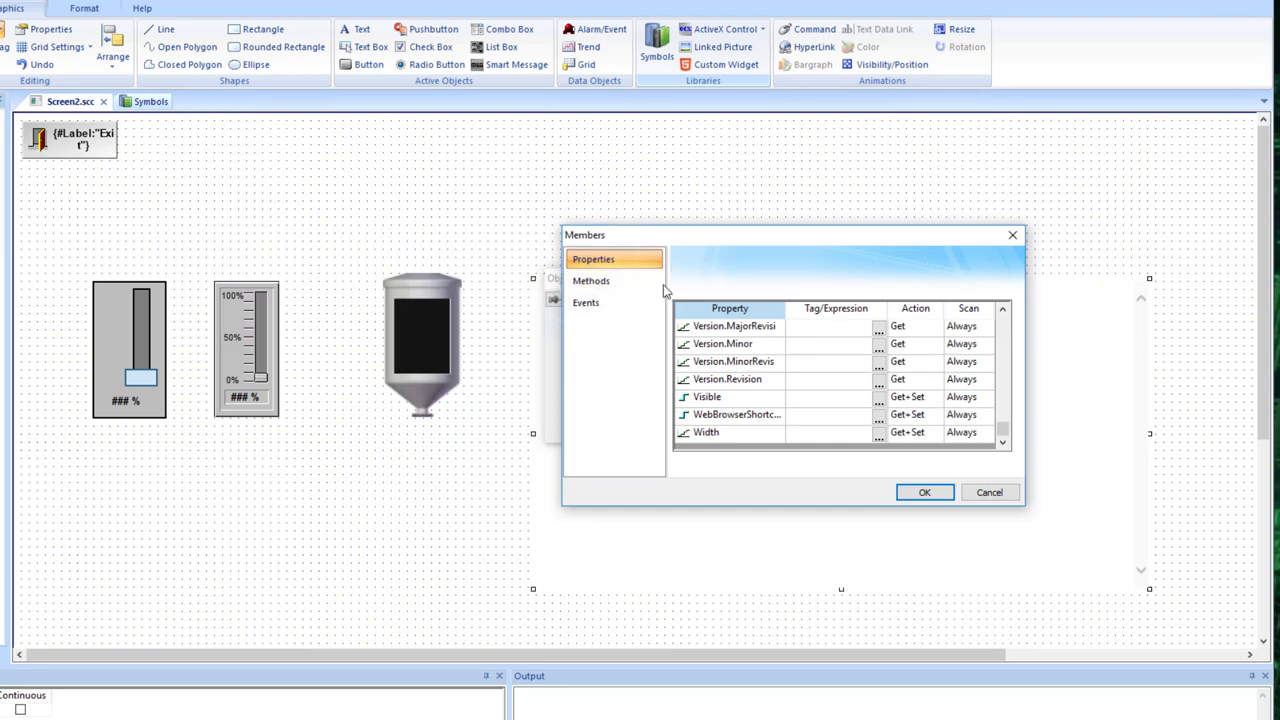
# Step: Create a String tag named Url and assign it to the web browser control's Url property
pyautogui.moveTo(998, 436)
pyautogui.mouseDown()
pyautogui.moveTo(1000, 385)
pyautogui.moveTo(1004, 437)
pyautogui.mouseUp()
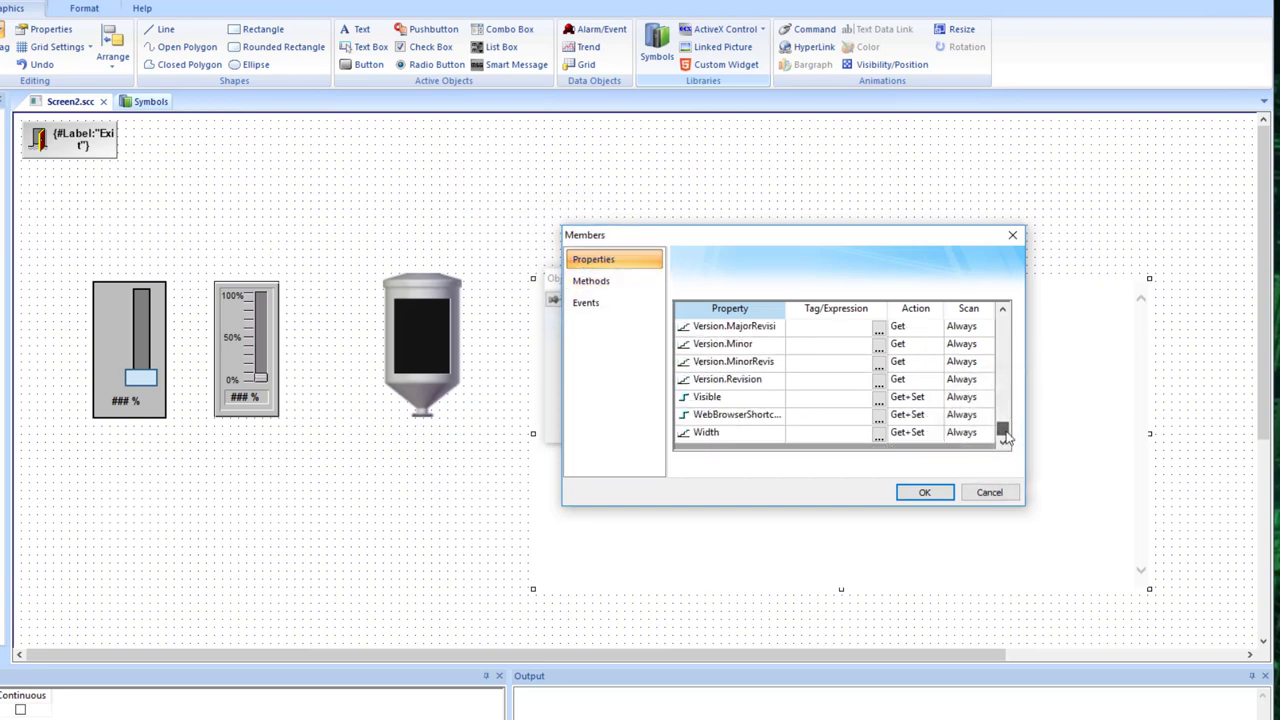
pyautogui.click(1003, 308)
pyautogui.click(1003, 308)
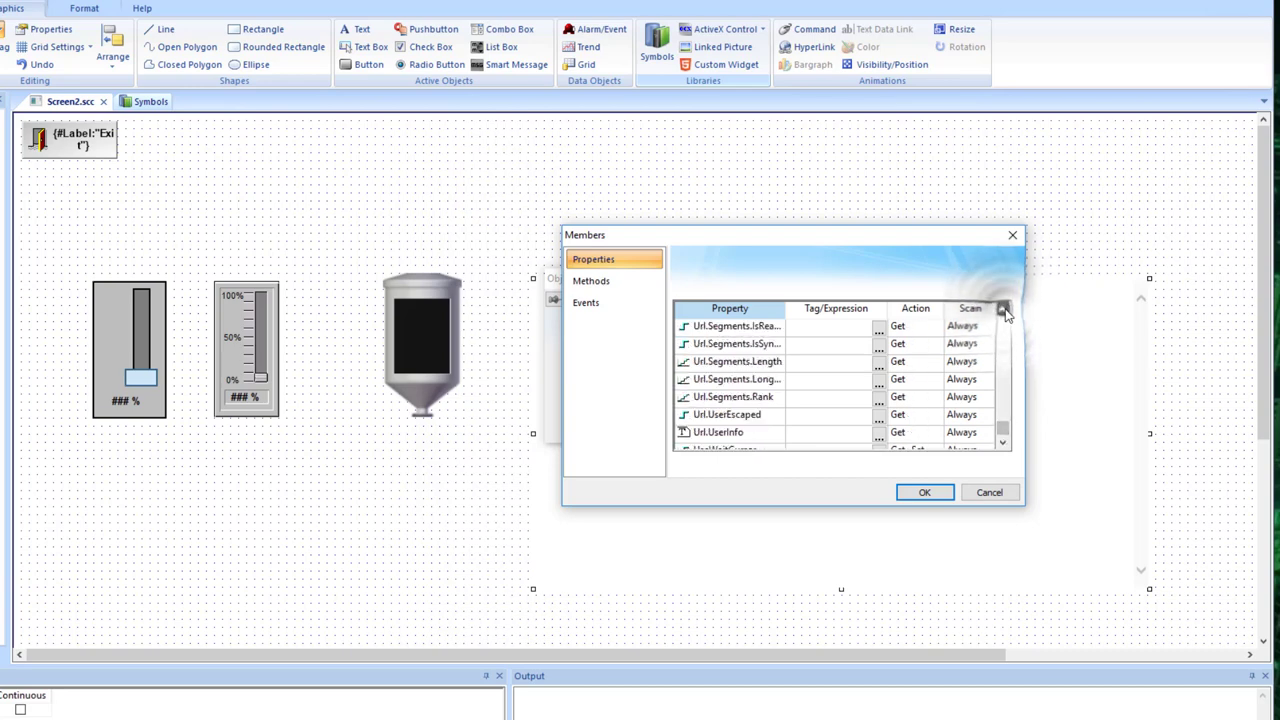
pyautogui.click(1003, 308)
pyautogui.click(1003, 308)
pyautogui.click(1003, 308)
pyautogui.click(1003, 308)
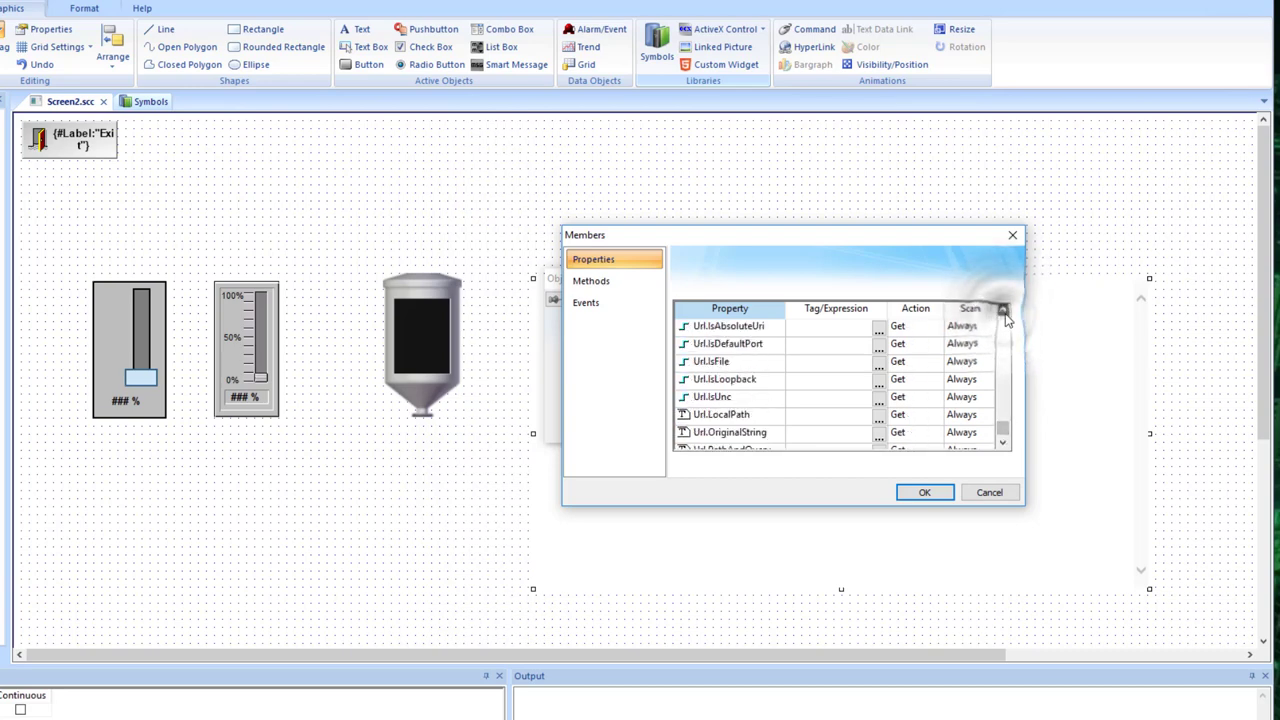
pyautogui.click(1003, 308)
pyautogui.click(1003, 308)
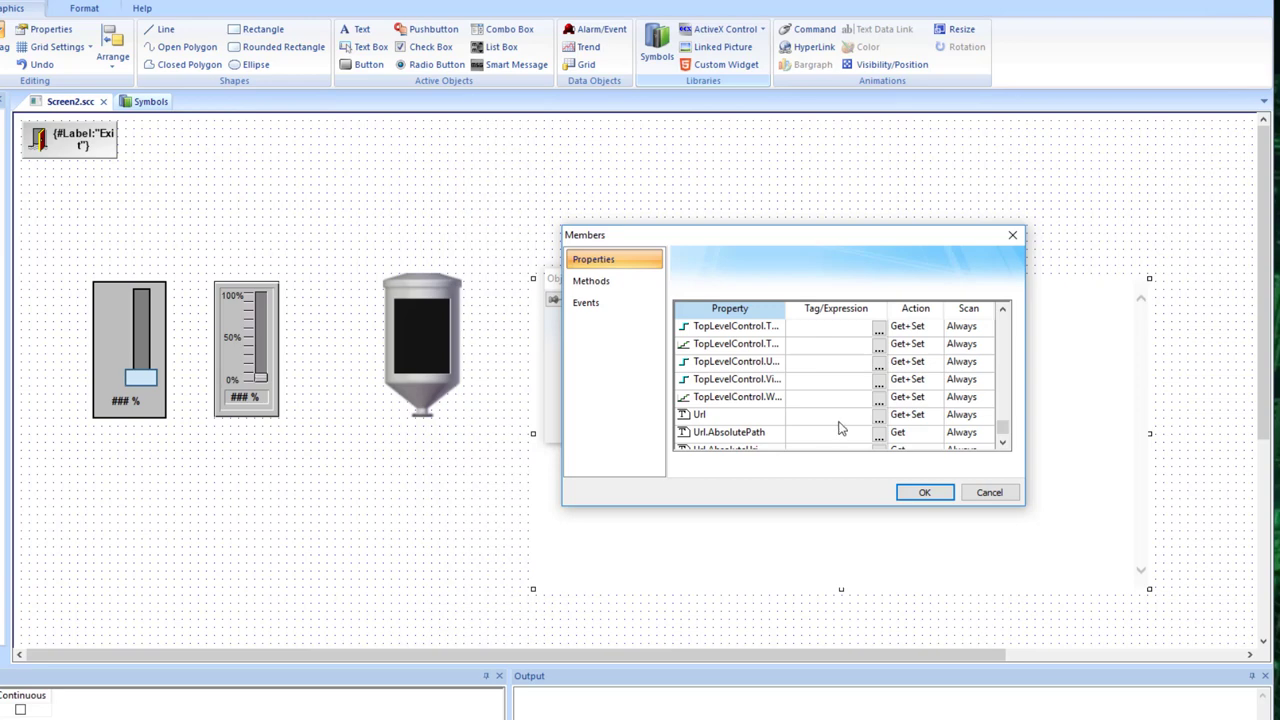
pyautogui.click(878, 418)
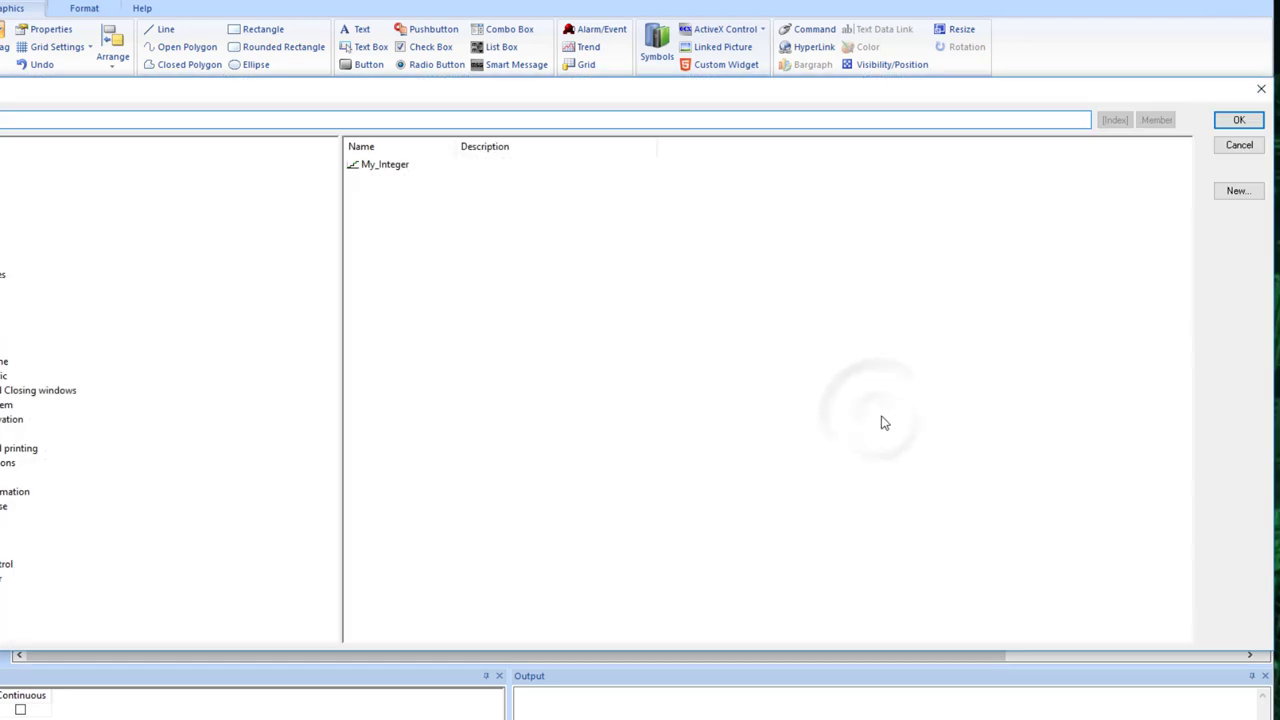
pyautogui.click(1237, 191)
pyautogui.click(608, 362)
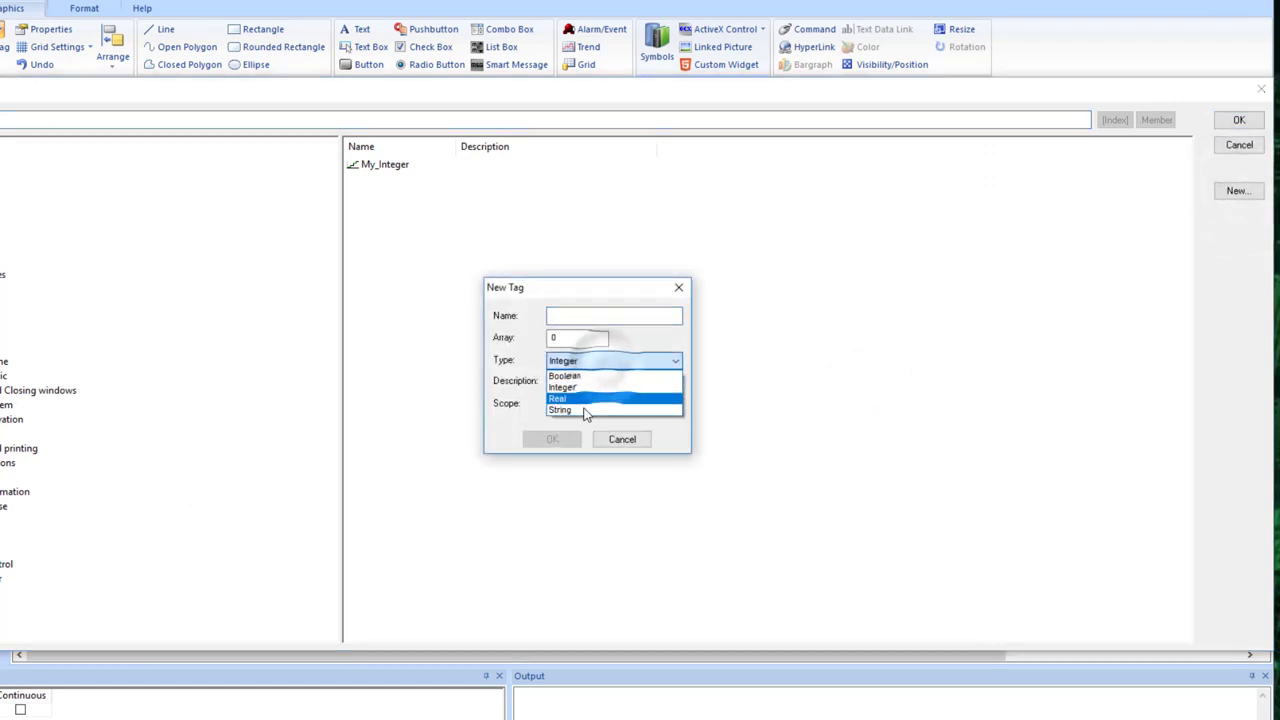
pyautogui.click(586, 410)
pyautogui.click(574, 315)
pyautogui.write('U')
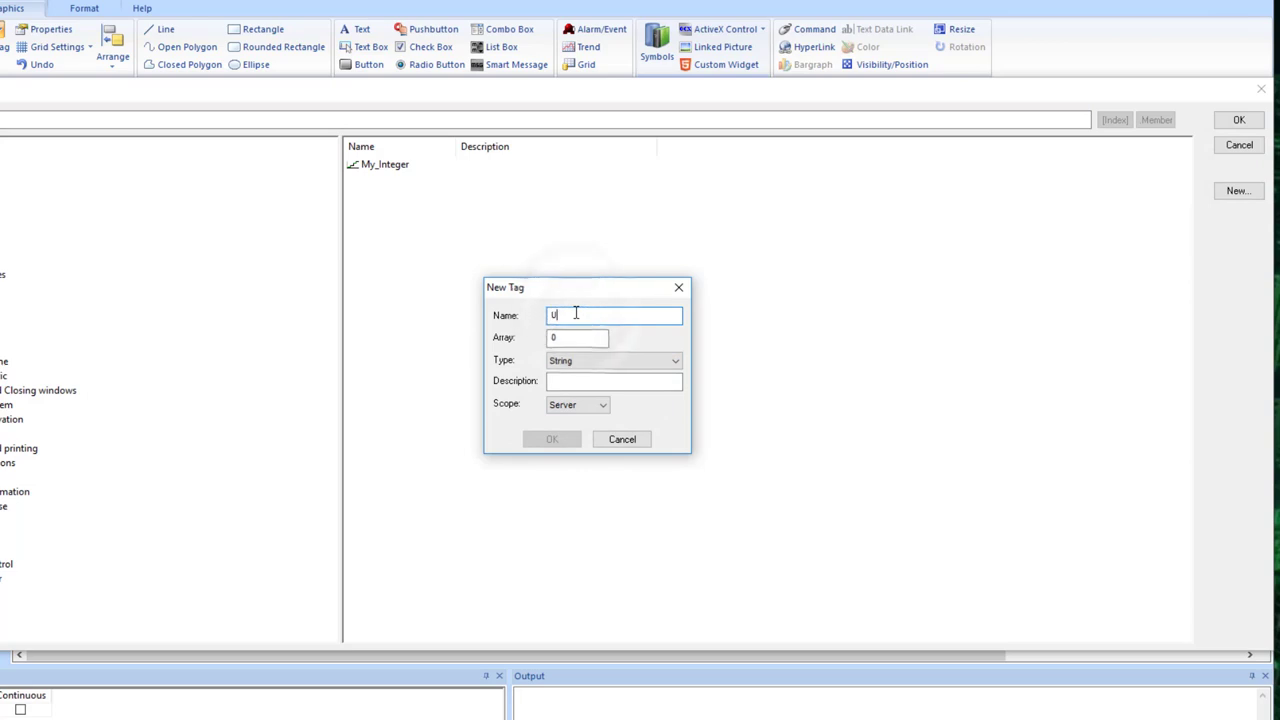
pyautogui.write('rl')
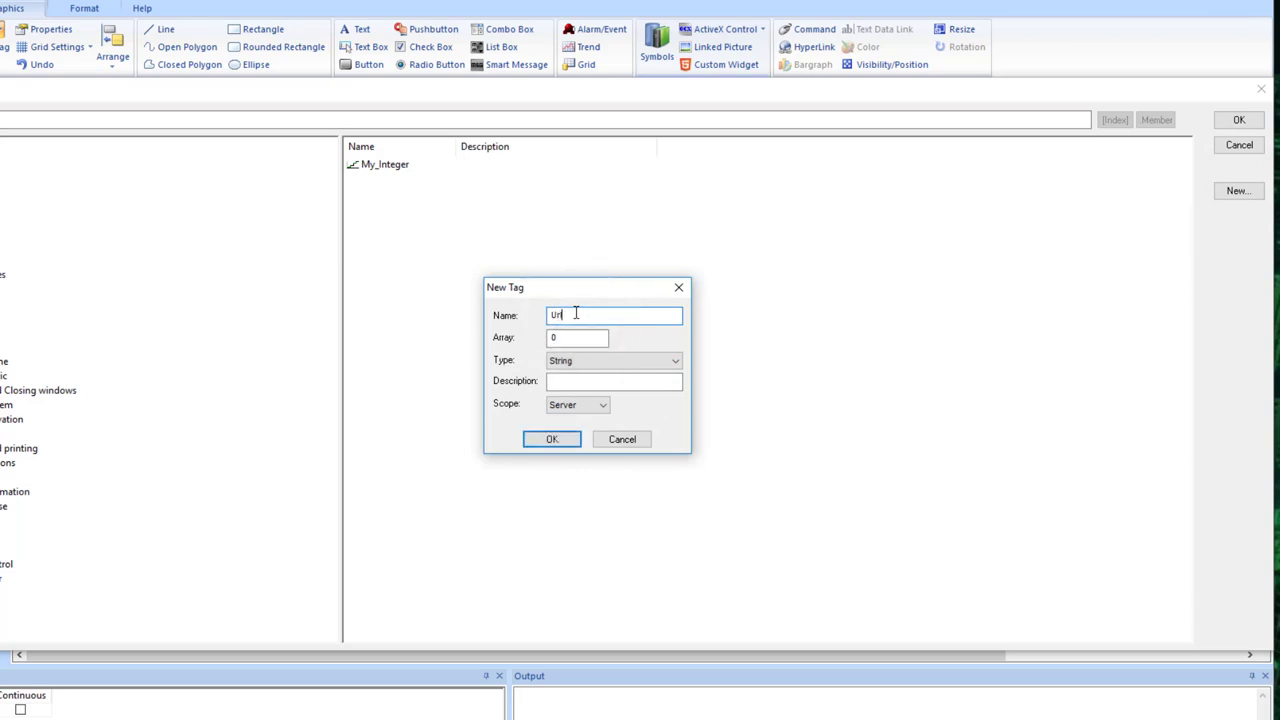
pyautogui.click(551, 439)
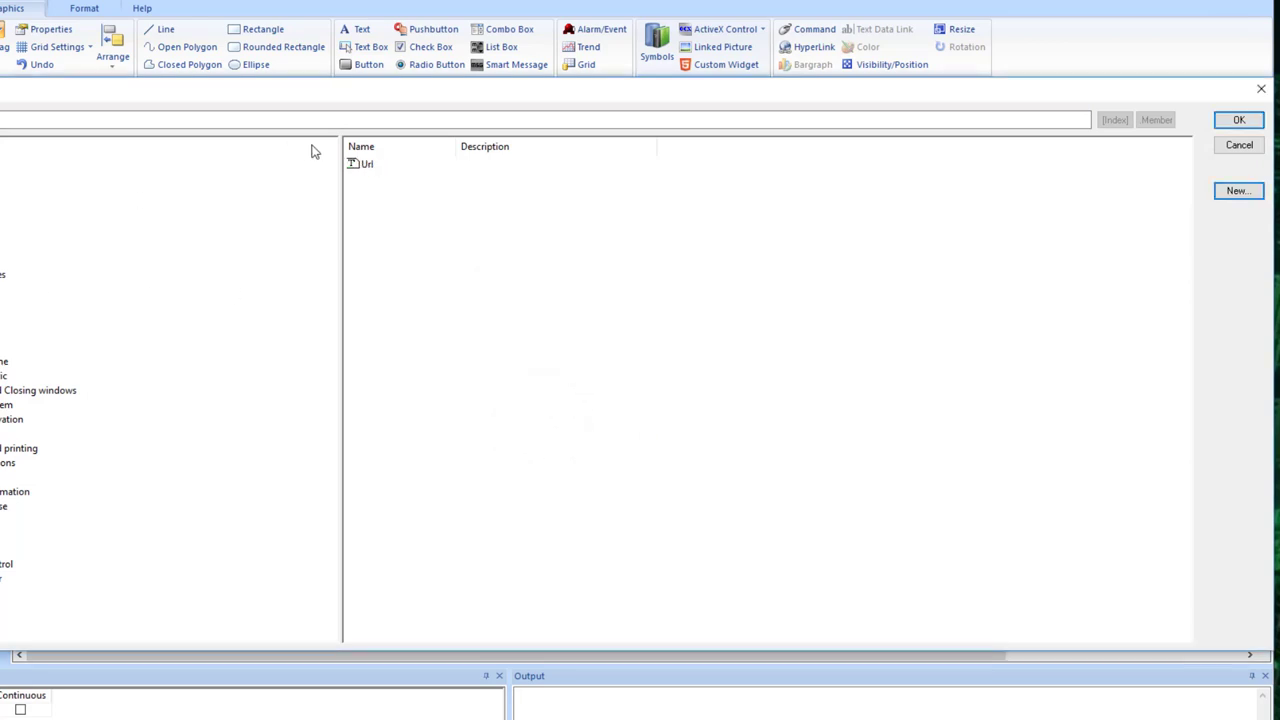
pyautogui.doubleClick(360, 164)
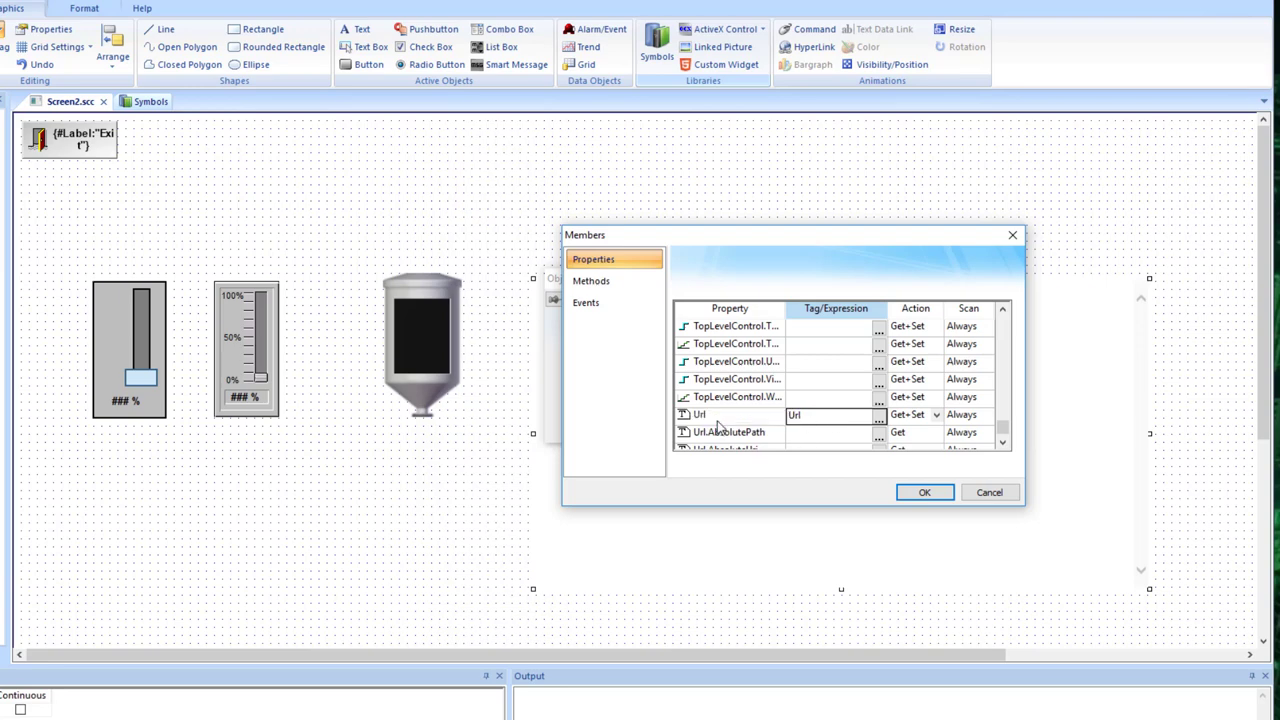
# Step: Confirm the web browser control's Url assignment and enlarge the control in both width and height from its lower-right corner
pyautogui.click(924, 493)
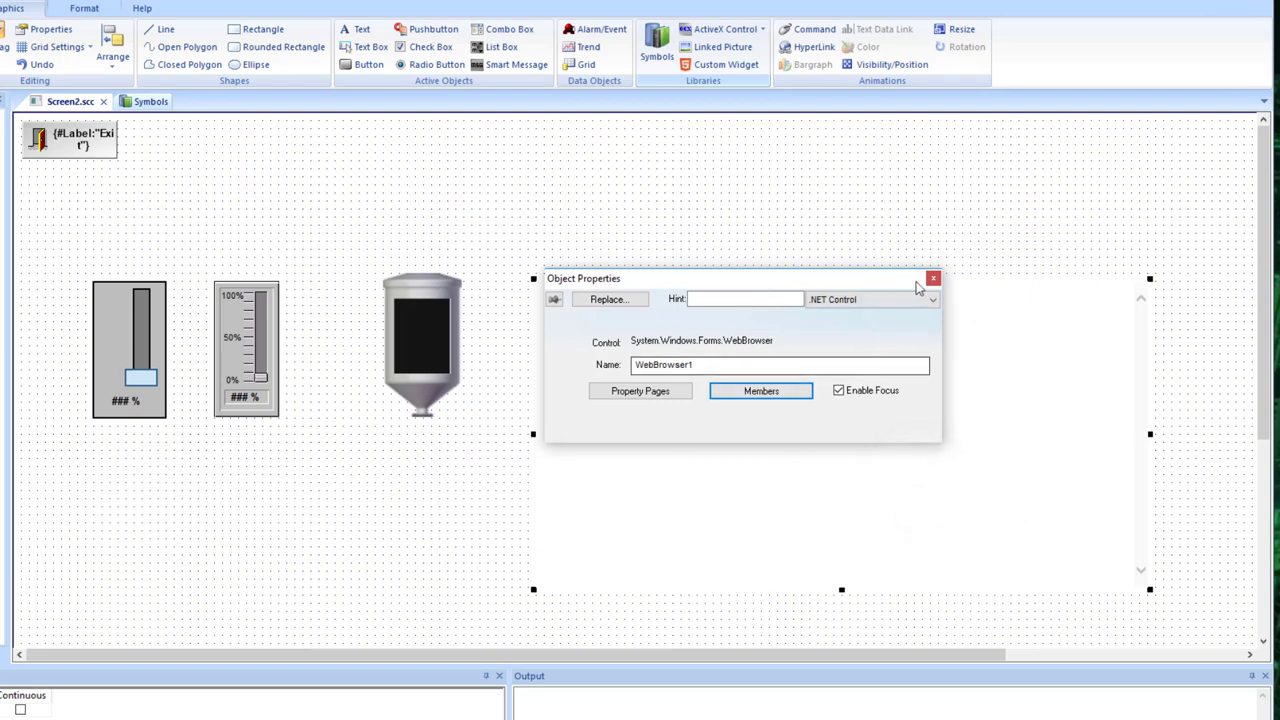
pyautogui.click(930, 278)
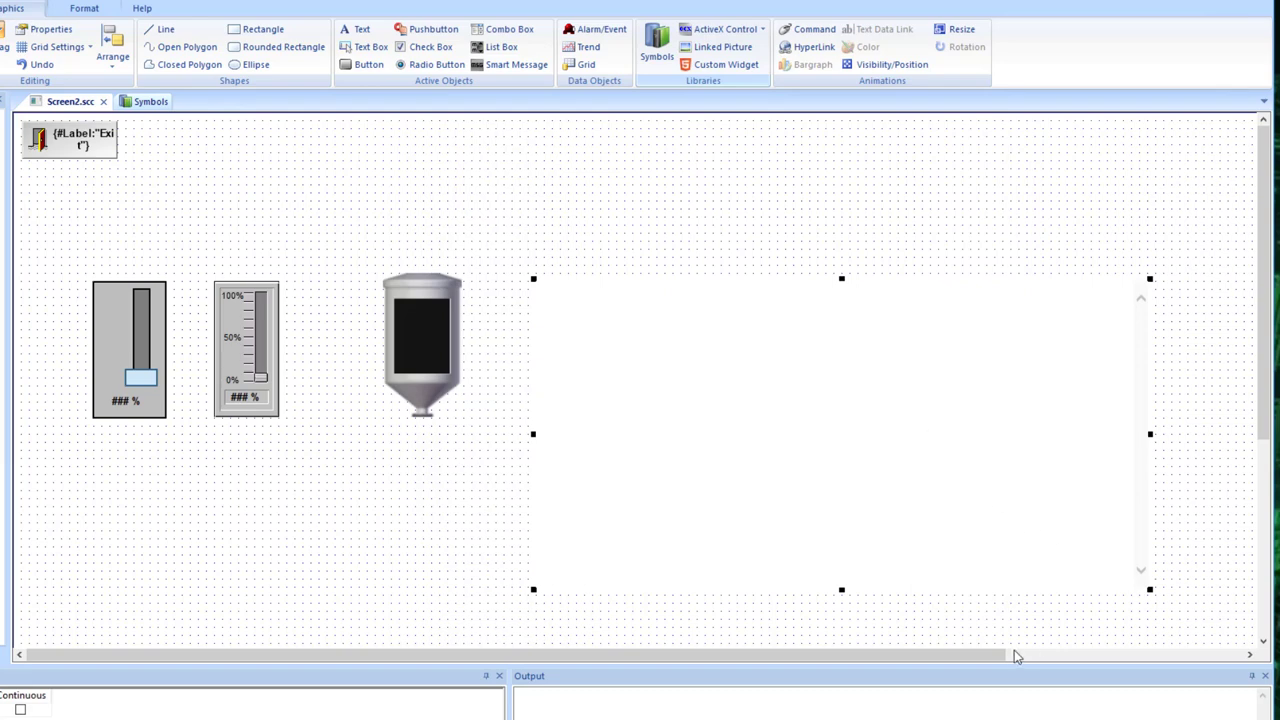
pyautogui.moveTo(1055, 659); pyautogui.dragTo(1256, 680)
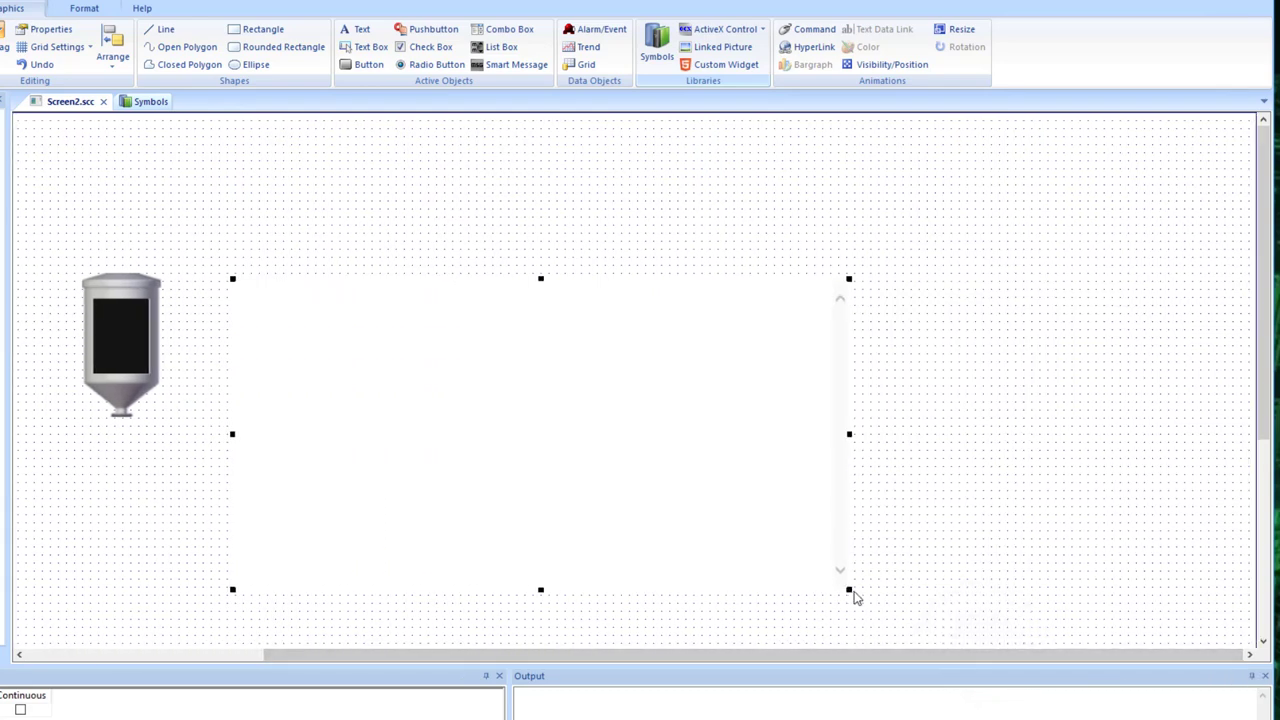
pyautogui.moveTo(849, 590); pyautogui.dragTo(1026, 638)
pyautogui.moveTo(942, 662)
pyautogui.mouseDown()
pyautogui.moveTo(874, 656)
pyautogui.moveTo(938, 658)
pyautogui.mouseUp()
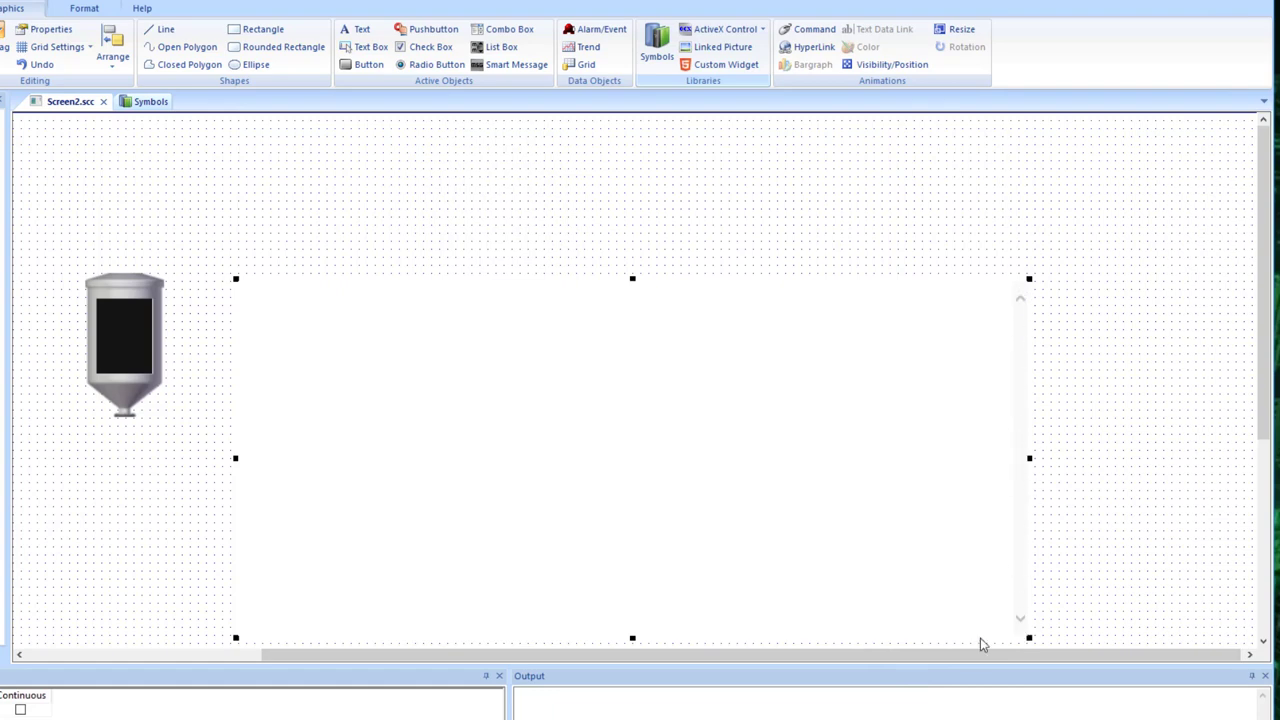
# Step: Draw a button about 201 × 71 in the empty area above the web browser control
pyautogui.moveTo(972, 655); pyautogui.dragTo(757, 671)
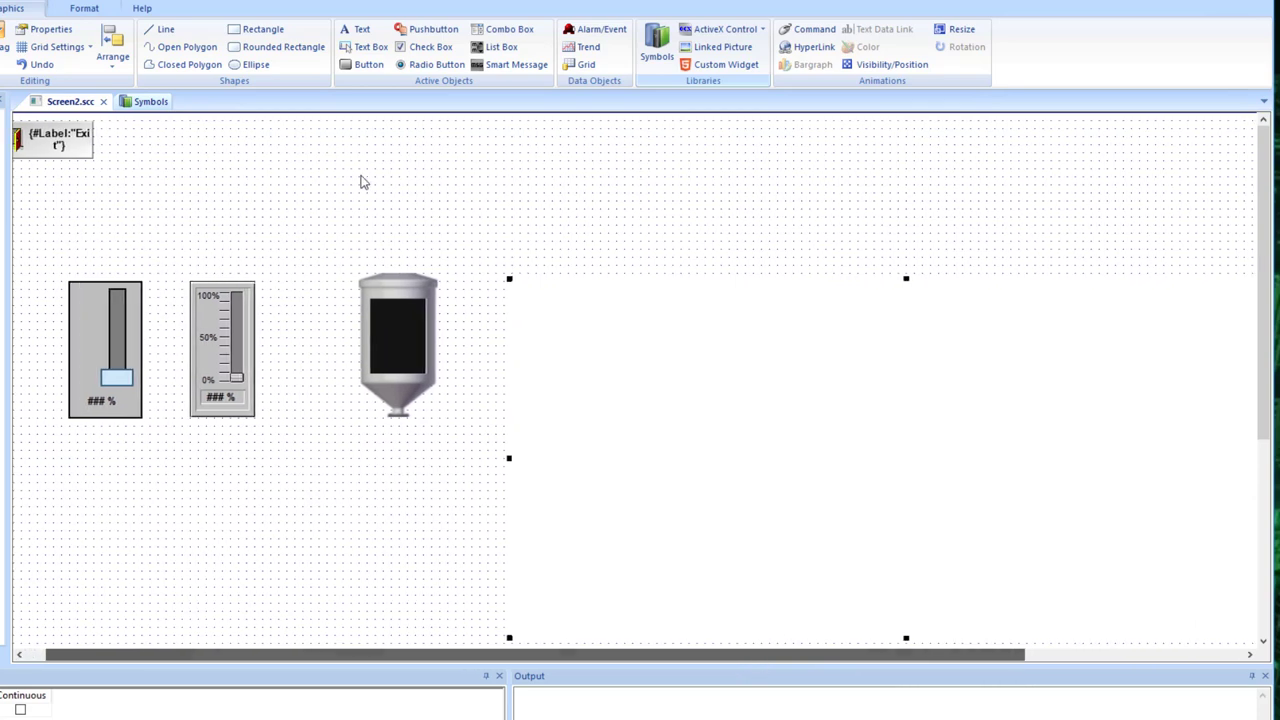
pyautogui.click(564, 216)
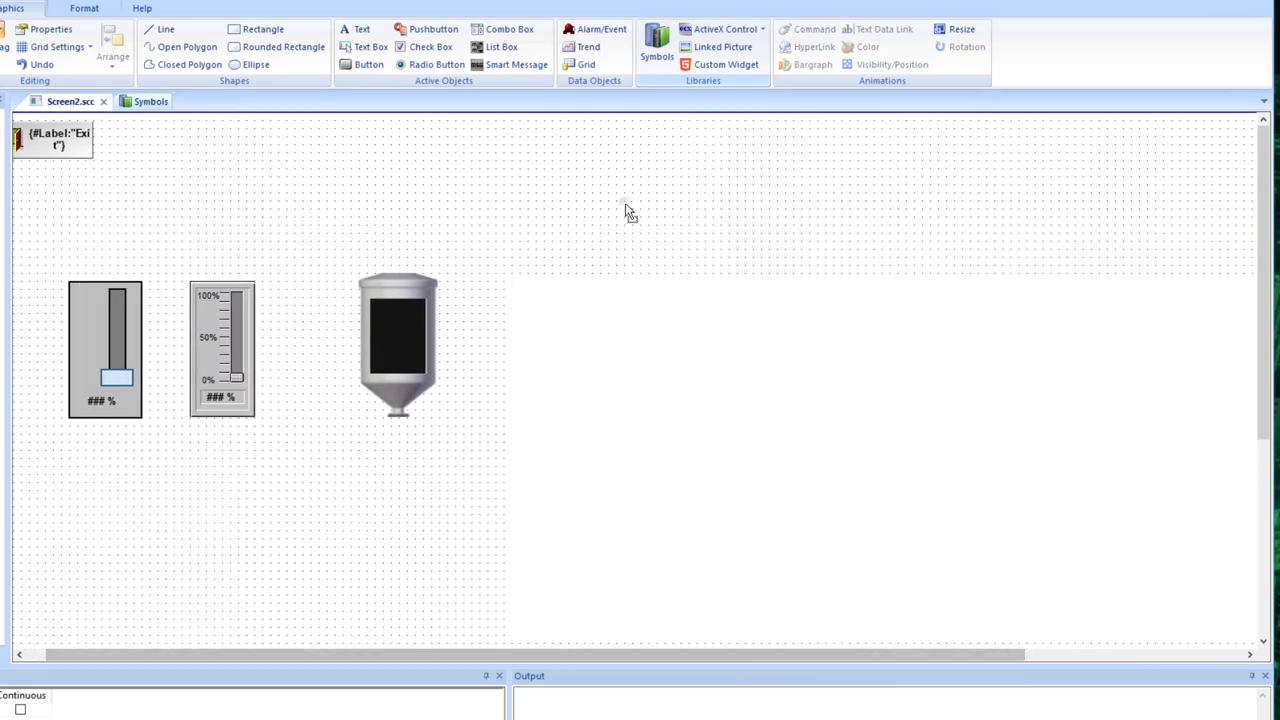
pyautogui.click(368, 64)
pyautogui.moveTo(498, 172)
pyautogui.mouseDown()
pyautogui.moveTo(726, 234)
pyautogui.moveTo(657, 226)
pyautogui.mouseUp()
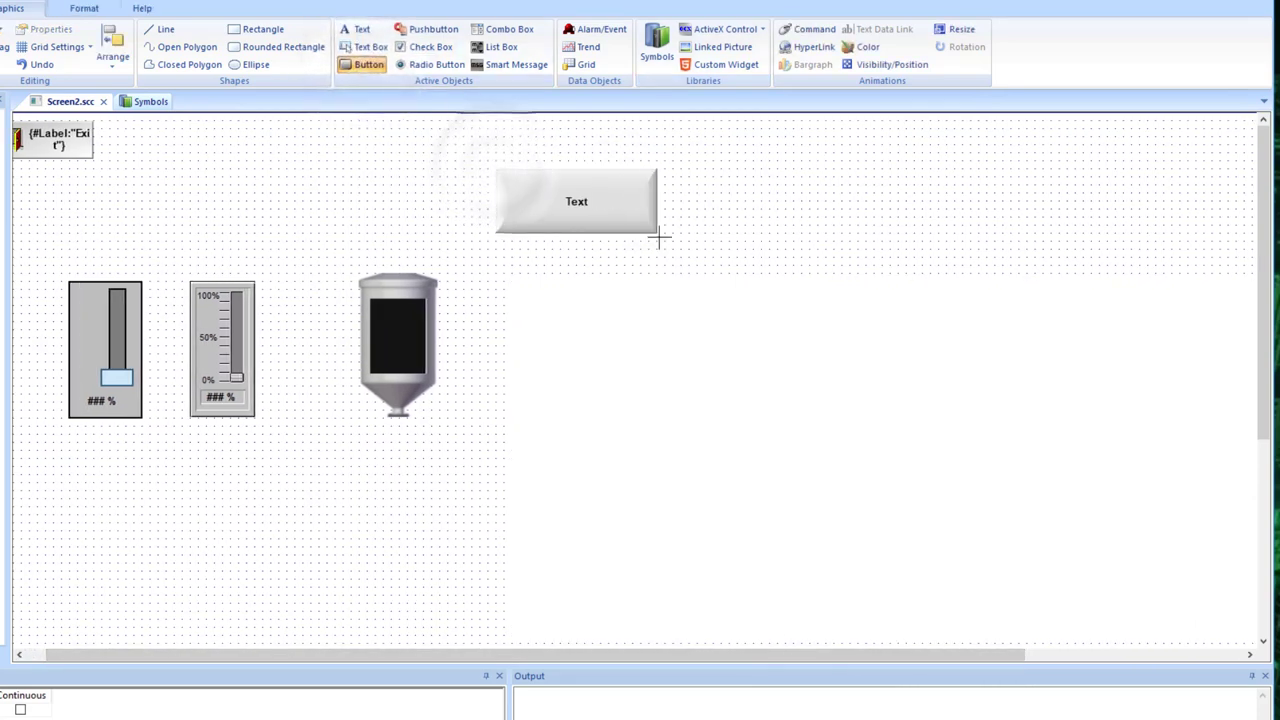
pyautogui.doubleClick(609, 194)
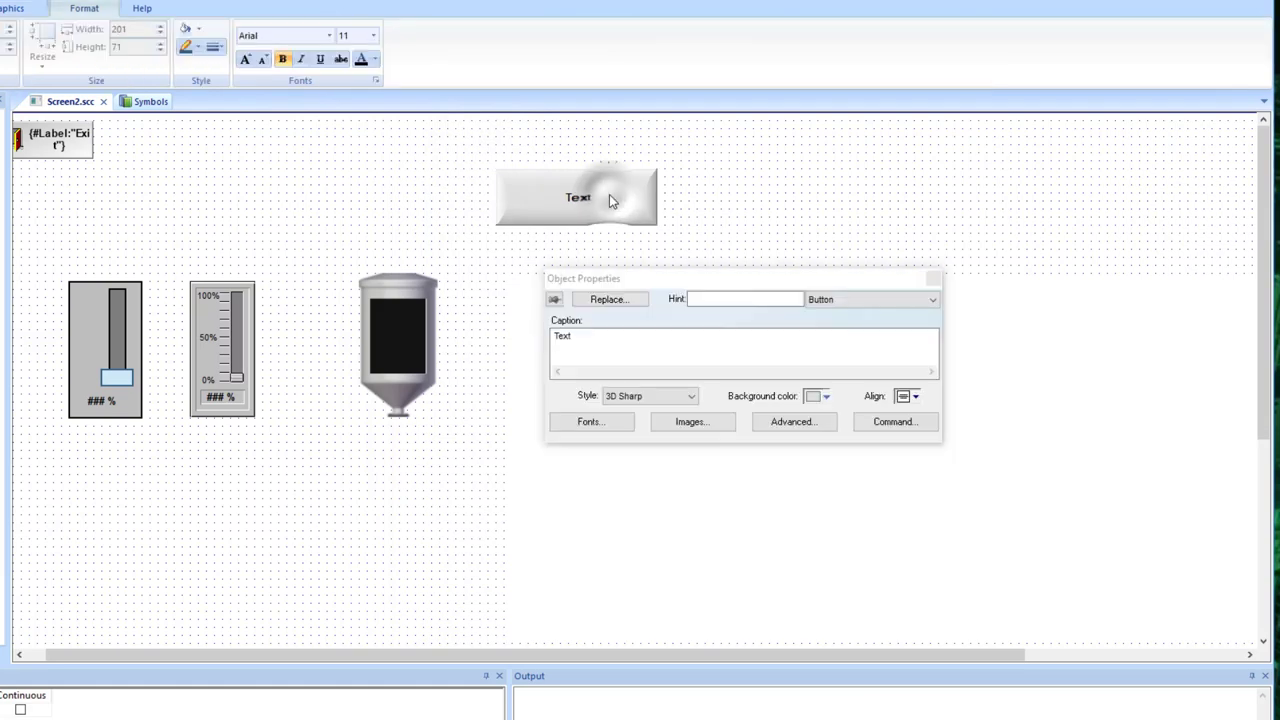
pyautogui.click(900, 424)
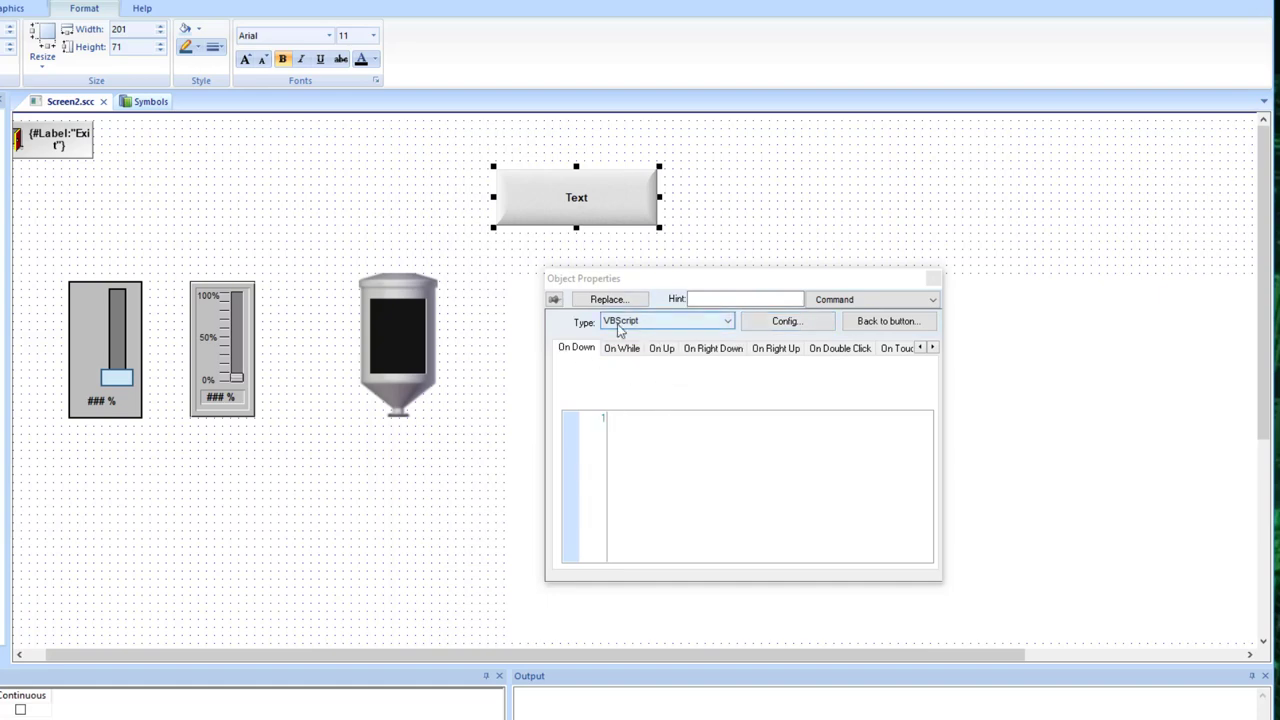
pyautogui.click(628, 418)
pyautogui.write('$')
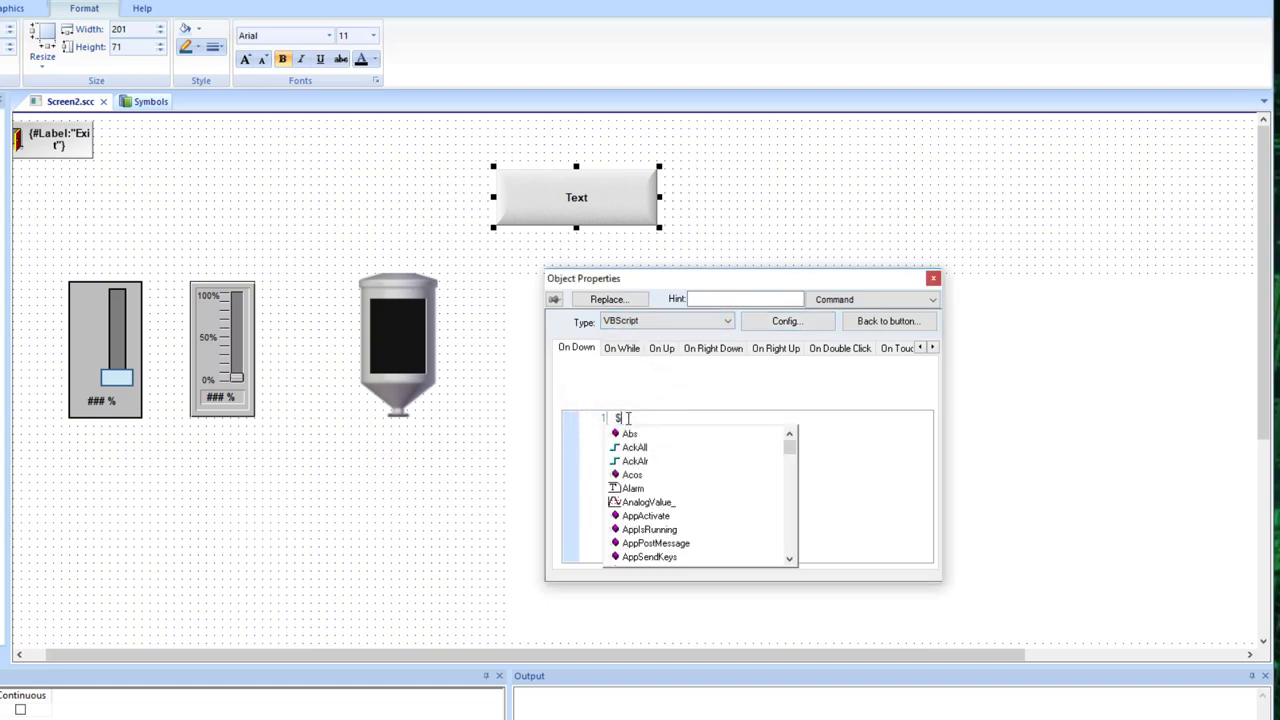
pyautogui.write('Url')
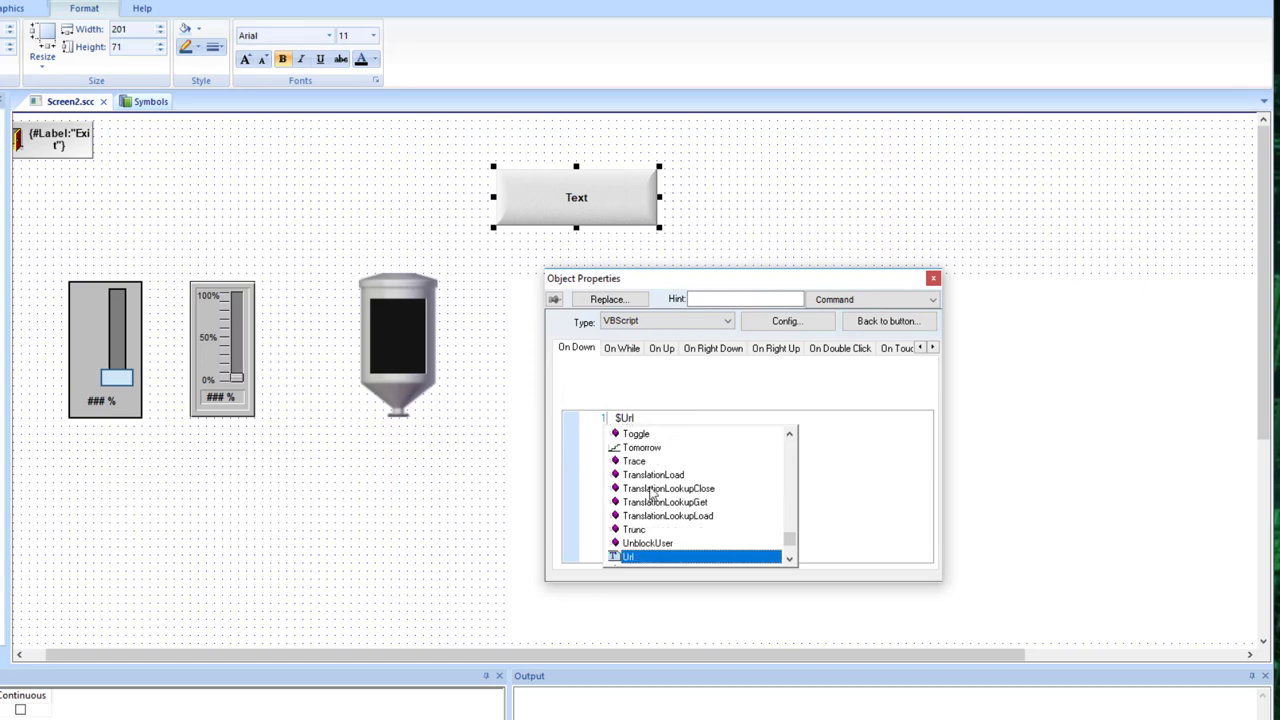
pyautogui.doubleClick(631, 557)
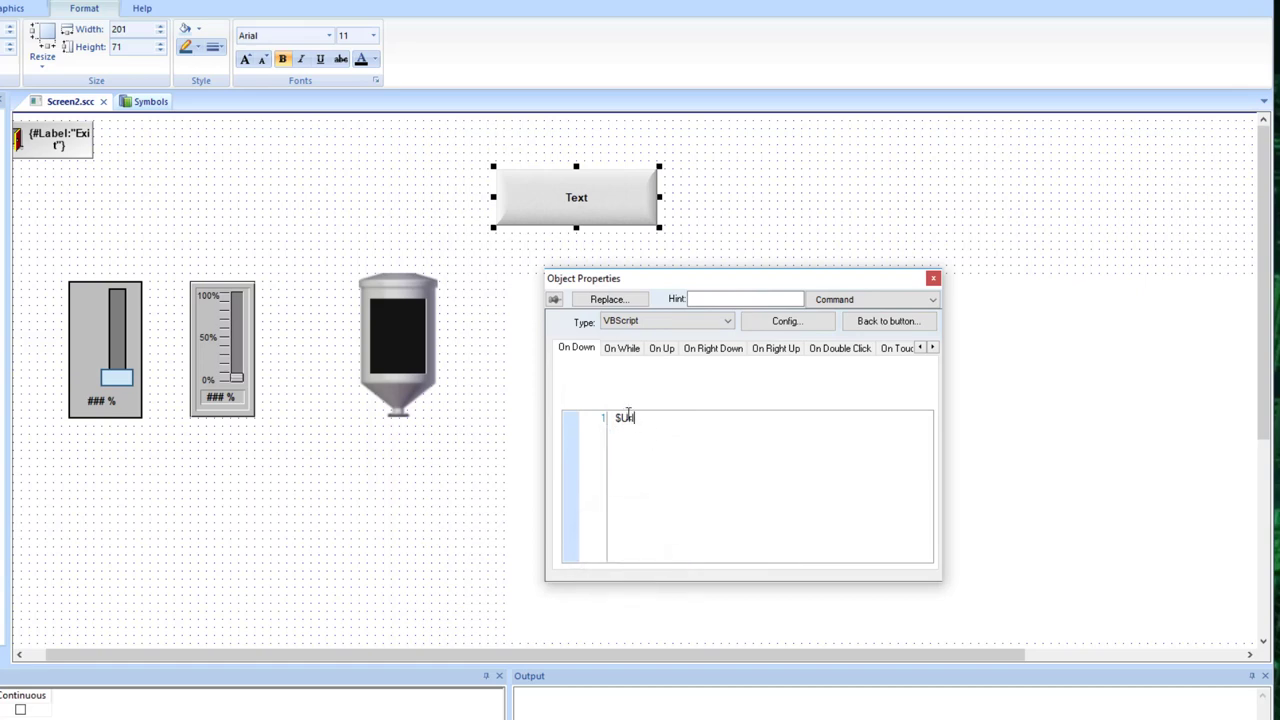
pyautogui.write('=')
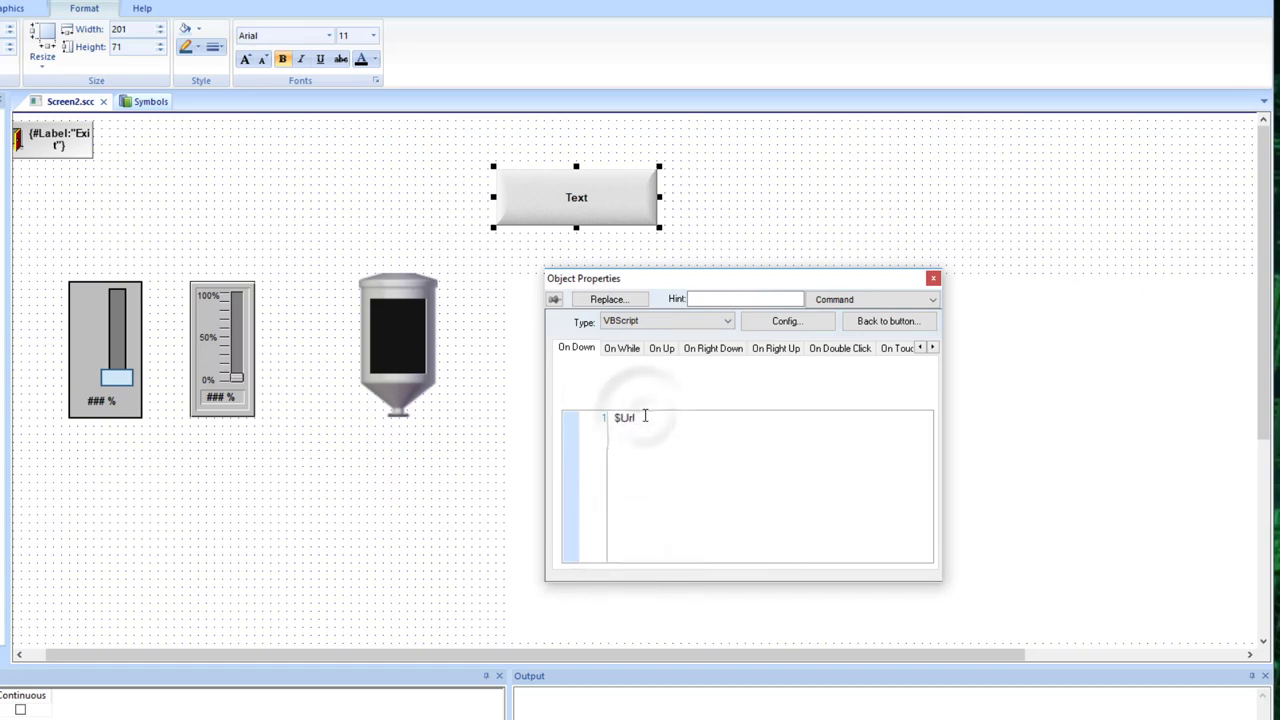
pyautogui.write('"ht')
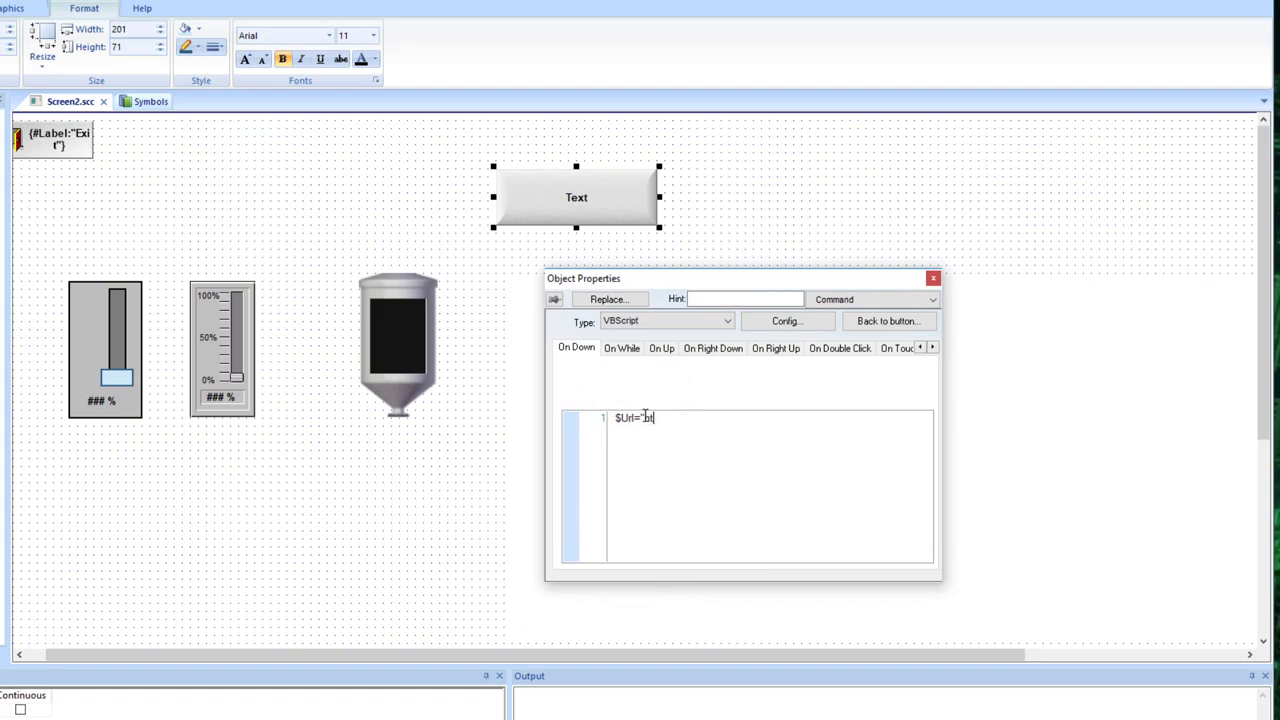
pyautogui.write('tp://www.google.ca"')
pyautogui.click(664, 444)
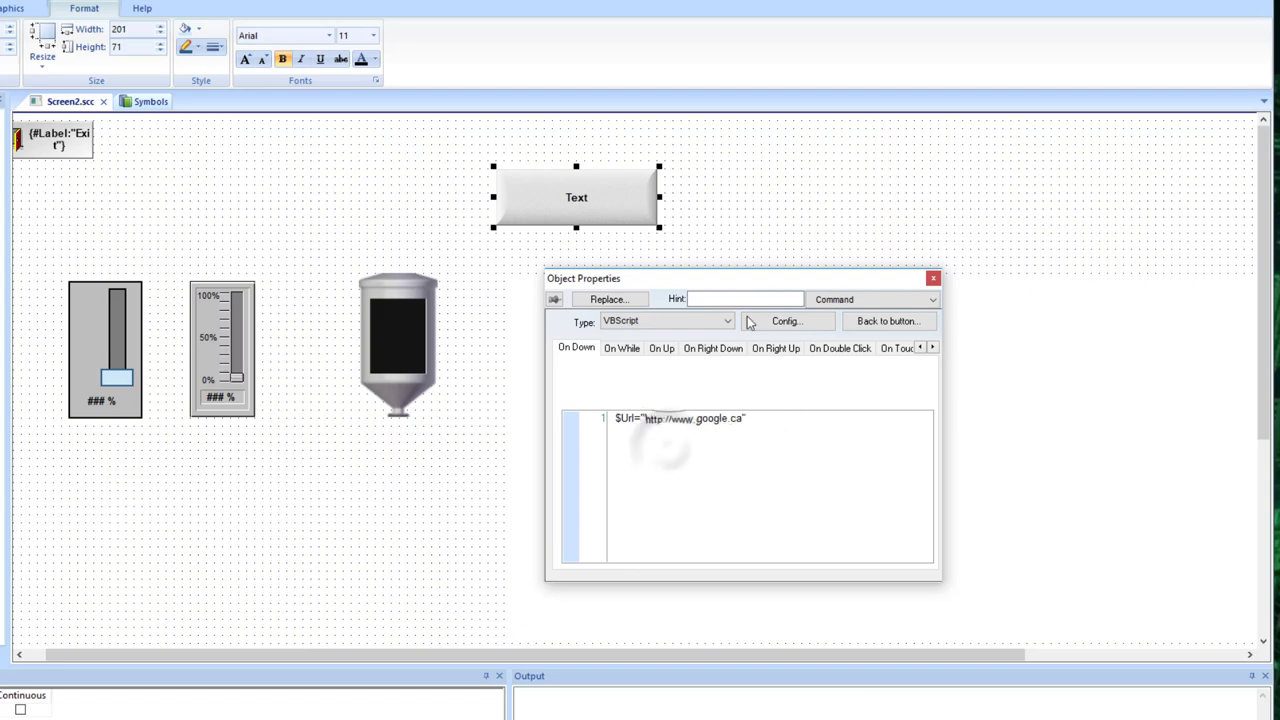
pyautogui.click(933, 278)
pyautogui.click(810, 216)
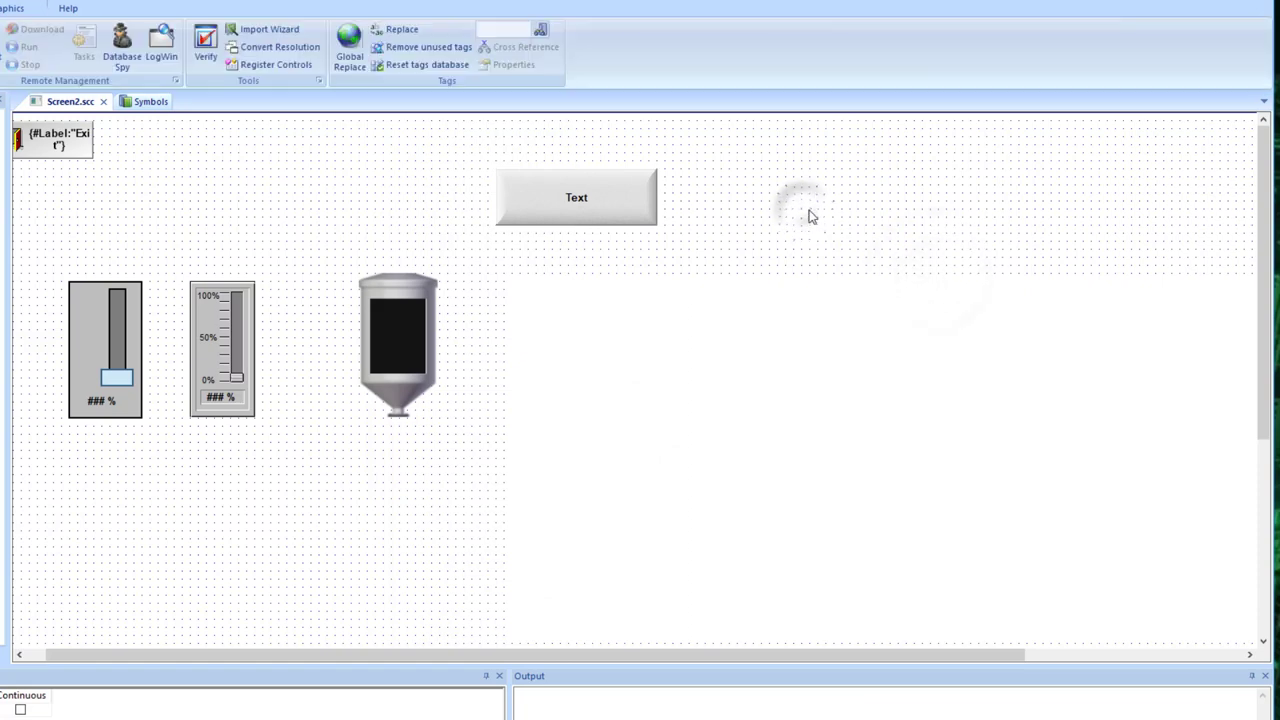
# Step: Set the new button's caption to Google and save the screen
pyautogui.doubleClick(589, 201)
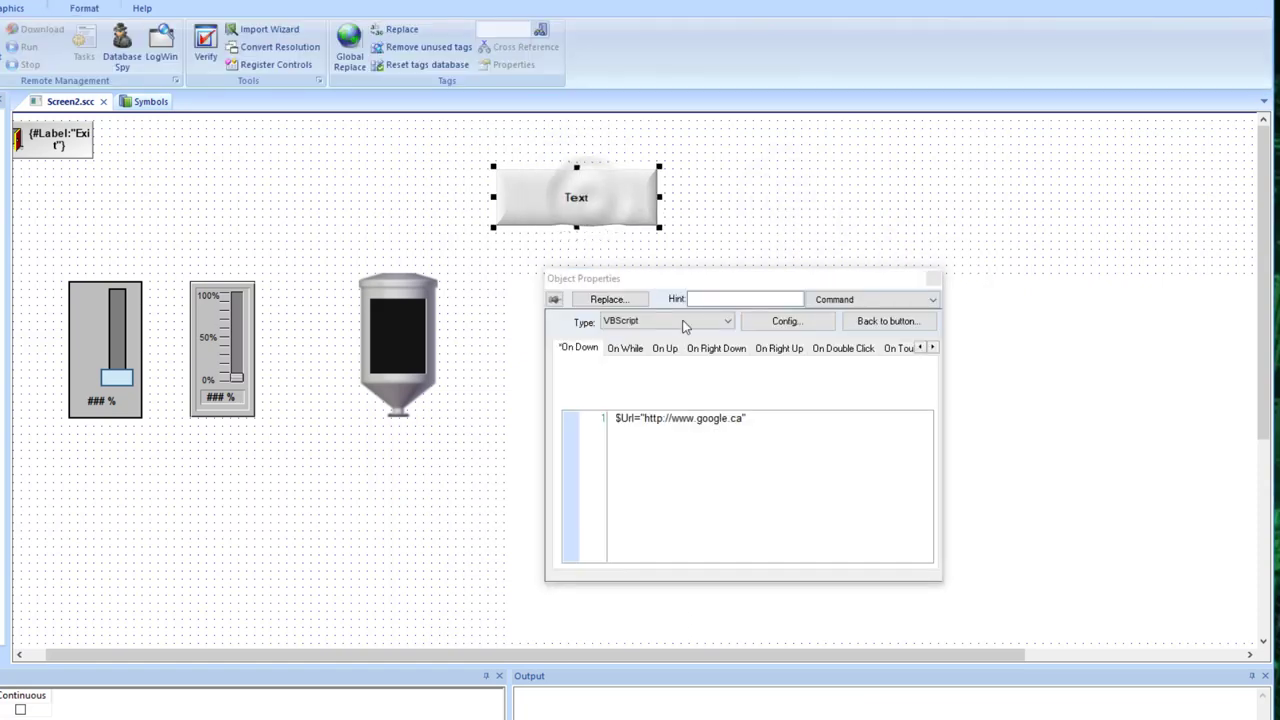
pyautogui.click(878, 299)
pyautogui.click(822, 315)
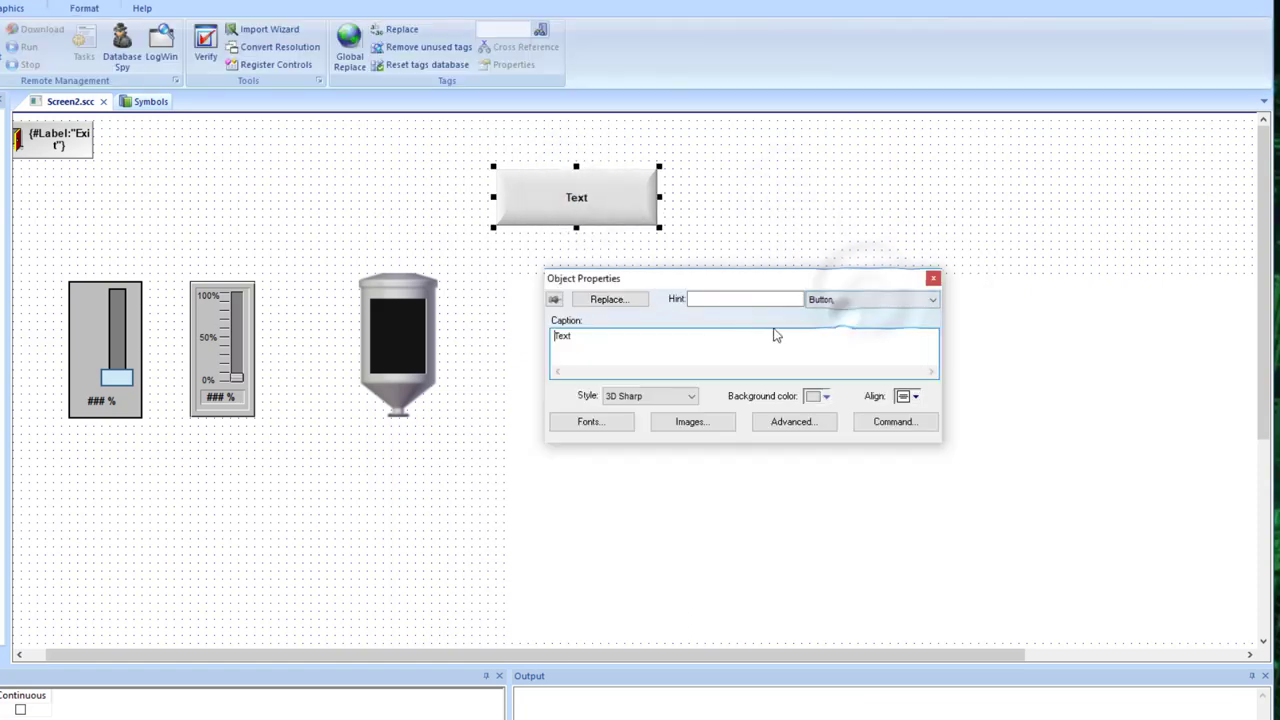
pyautogui.doubleClick(562, 336)
pyautogui.write('Google')
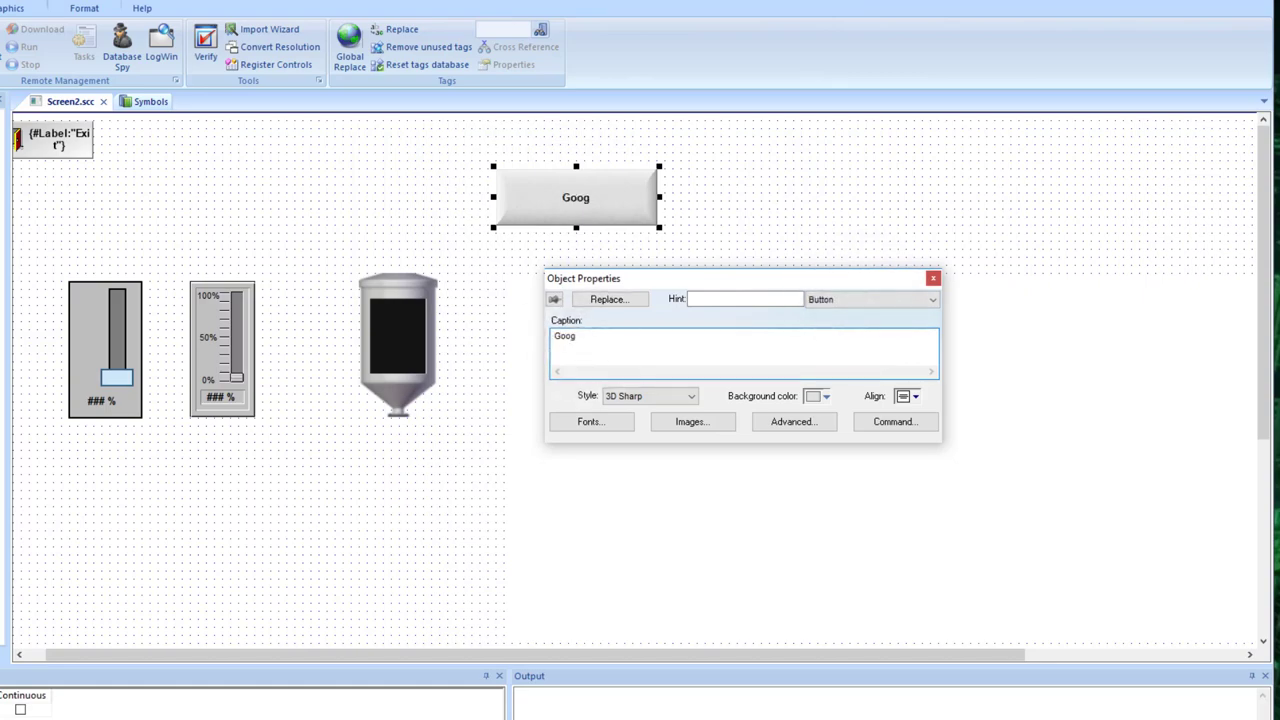
pyautogui.click(931, 278)
pyautogui.click(79, 19)
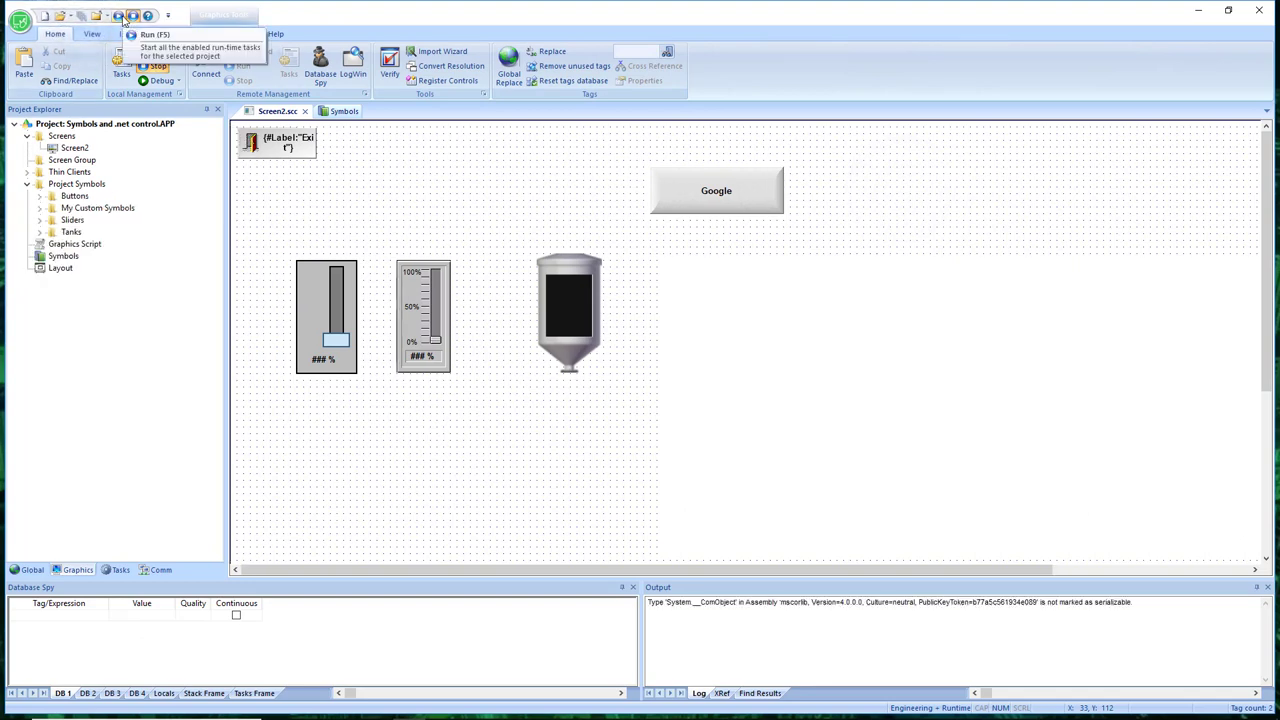
# Step: Run the project, test the Google button by loading and scrolling the page in the web browser control, and exit the application
pyautogui.click(121, 18)
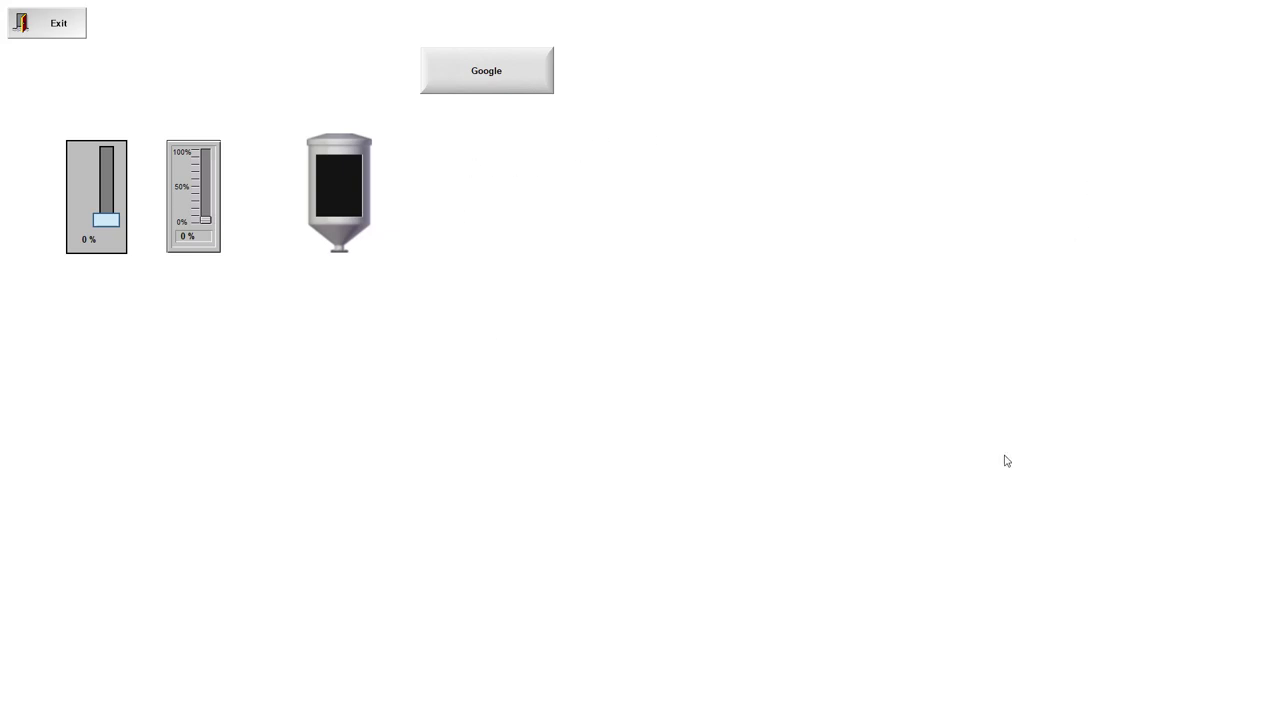
pyautogui.click(494, 78)
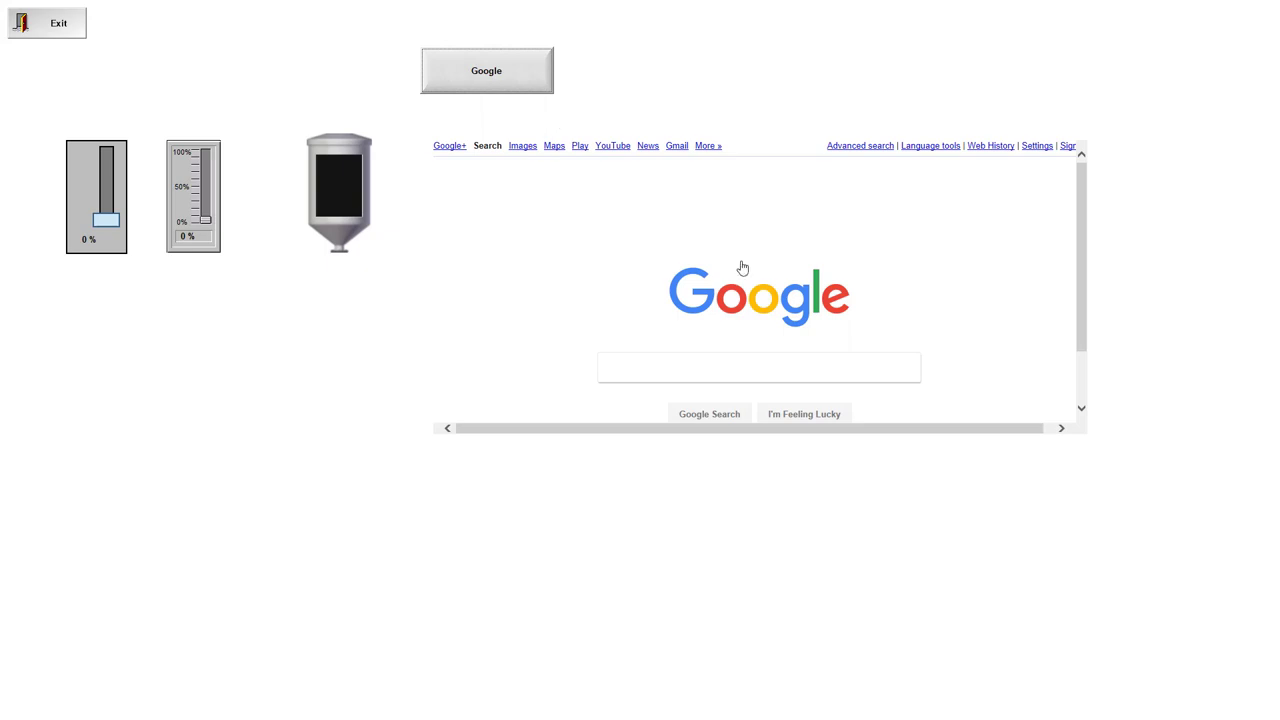
pyautogui.moveTo(1078, 178); pyautogui.dragTo(973, 168)
pyautogui.moveTo(1078, 262); pyautogui.dragTo(1080, 312)
pyautogui.moveTo(914, 434); pyautogui.dragTo(873, 444)
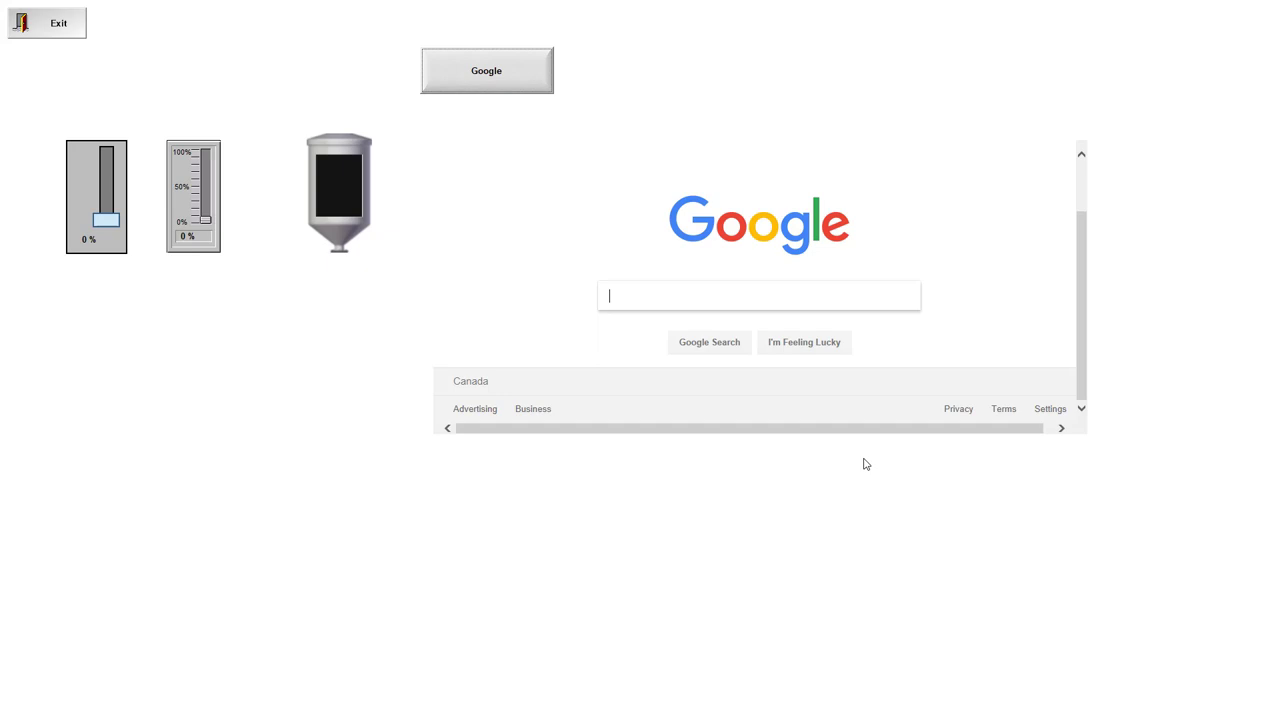
pyautogui.click(64, 26)
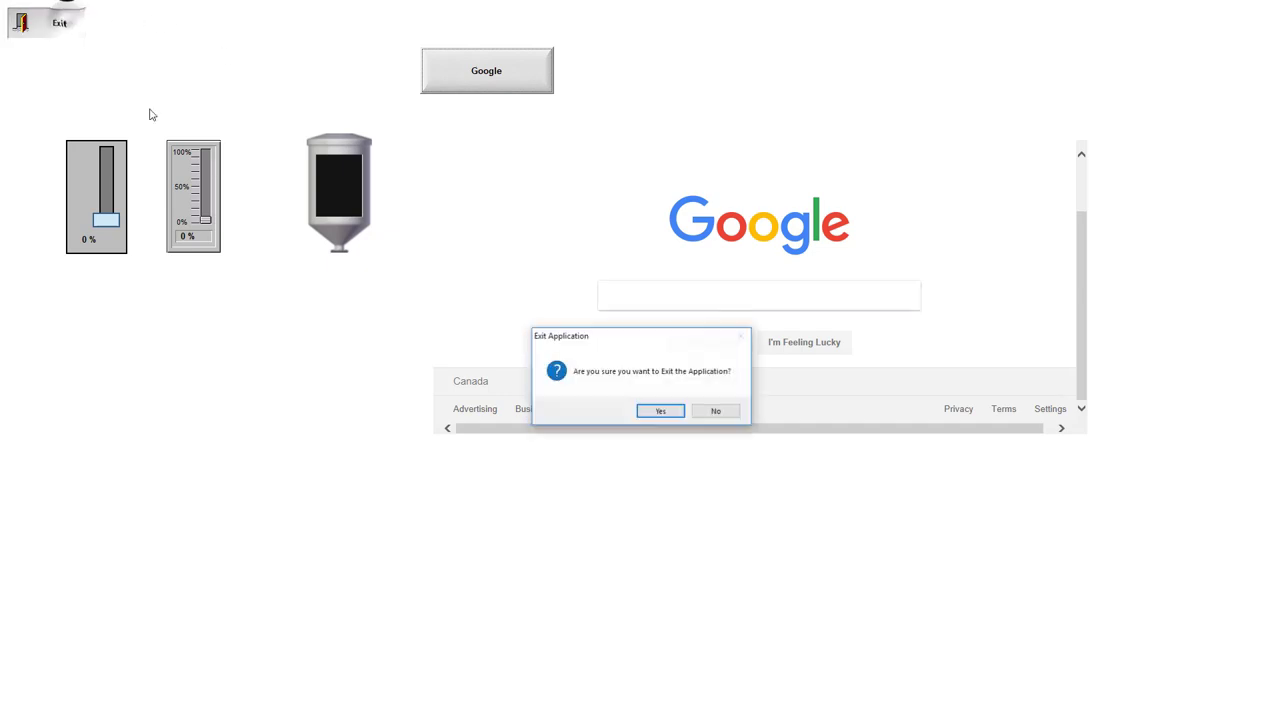
pyautogui.click(657, 410)
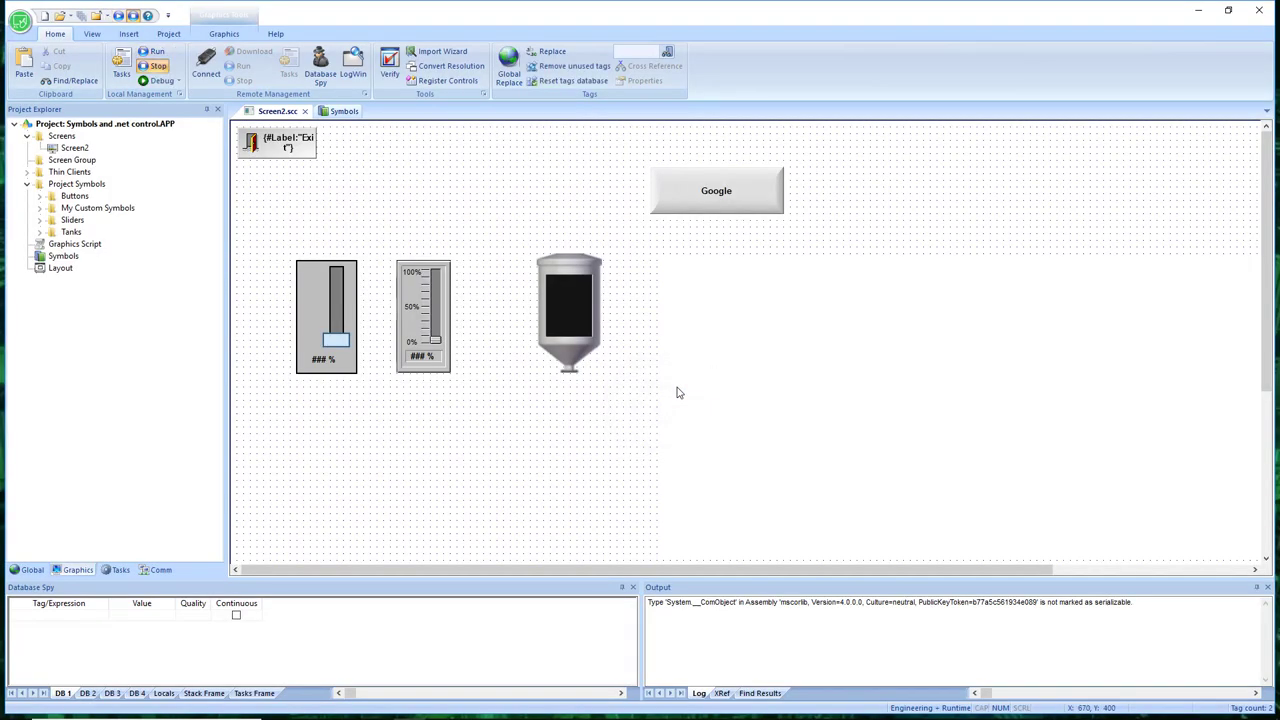